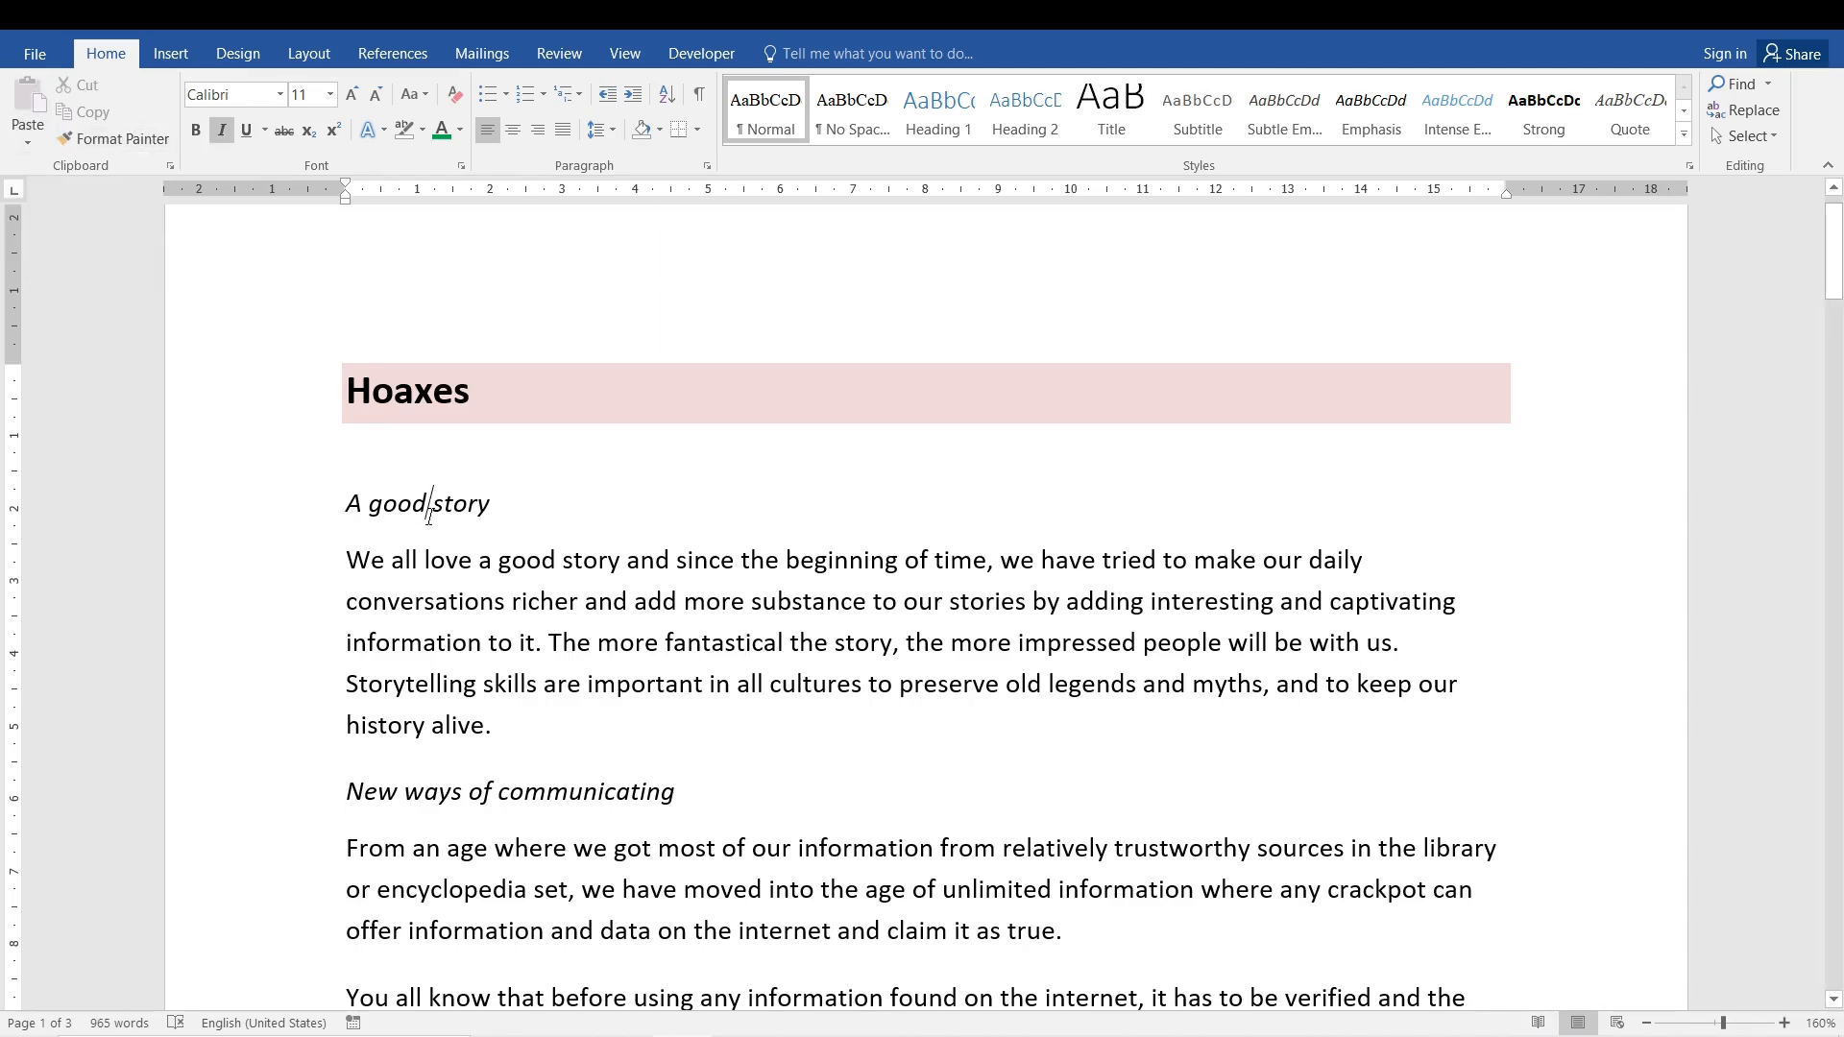
{"action": "left_click", "coordinate": [433, 588]}
{"action": "left_click", "coordinate": [384, 502]}
{"action": "left_click", "coordinate": [354, 510]}
{"action": "left_click_drag", "start_coordinate": [348, 501], "coordinate": [494, 560]}
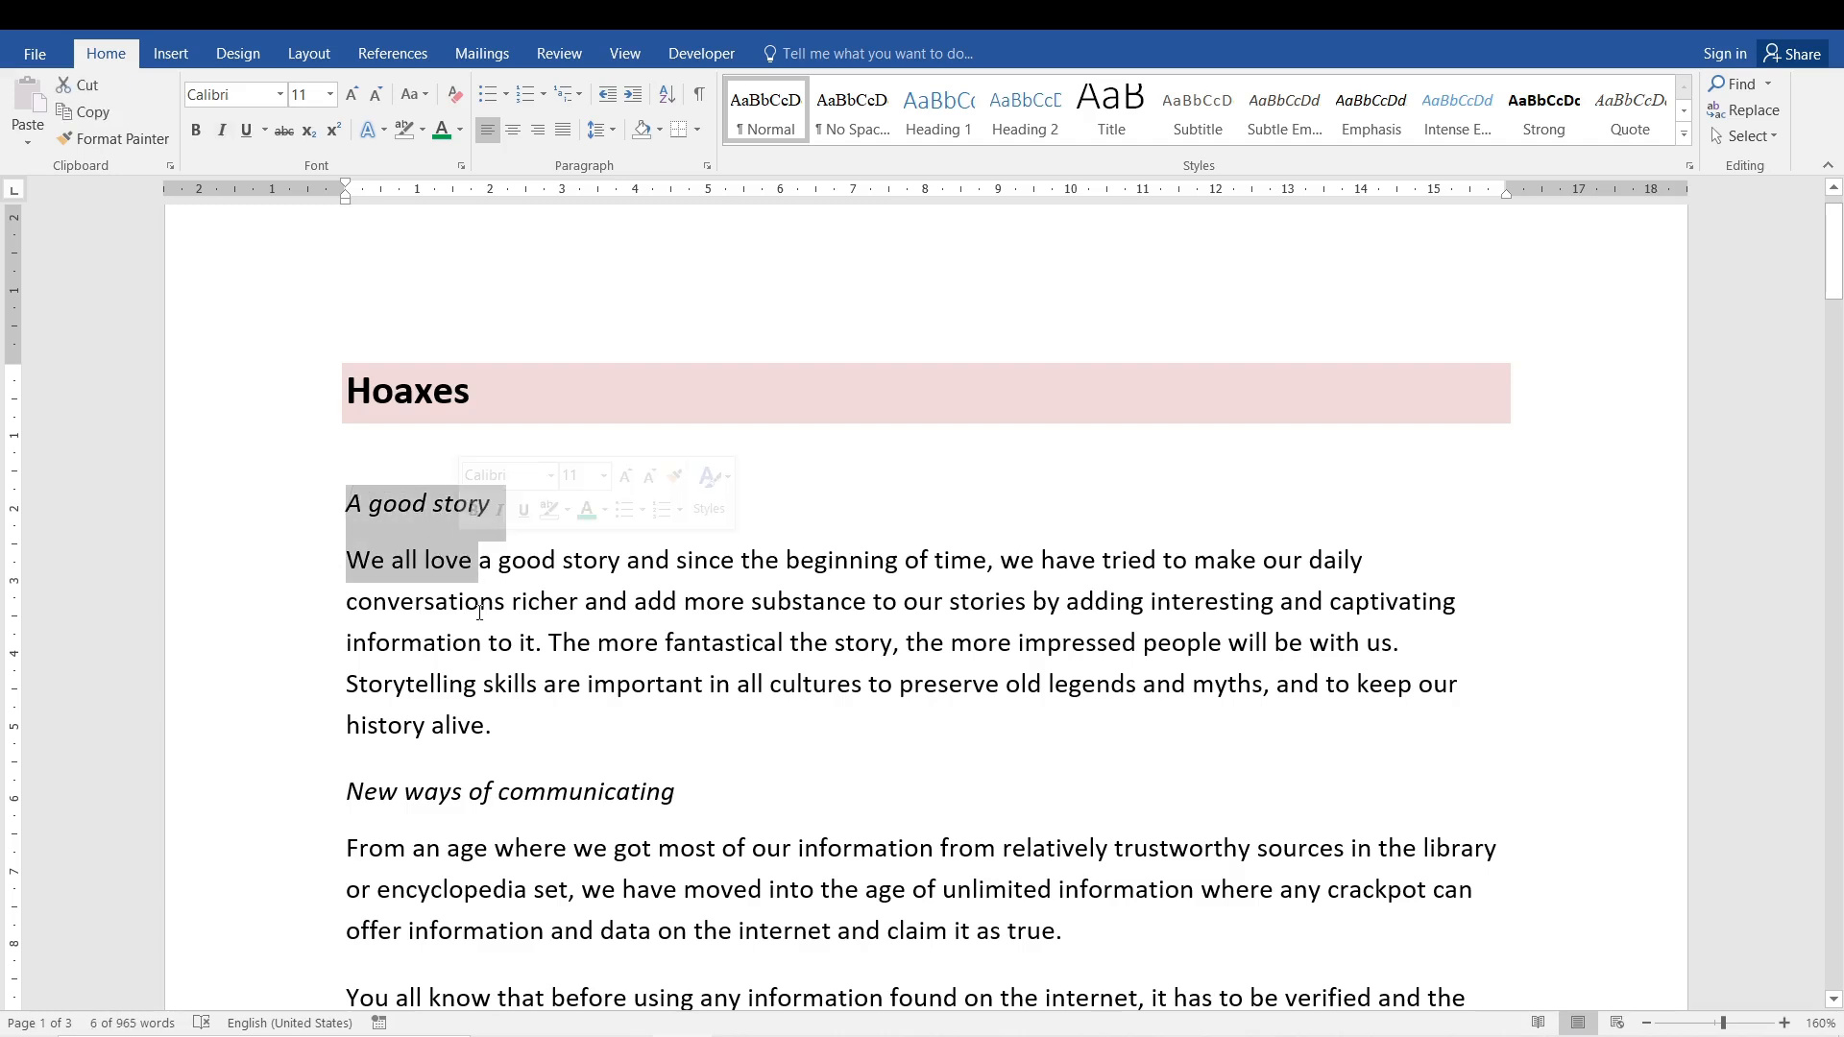
{"action": "left_click", "coordinate": [527, 684]}
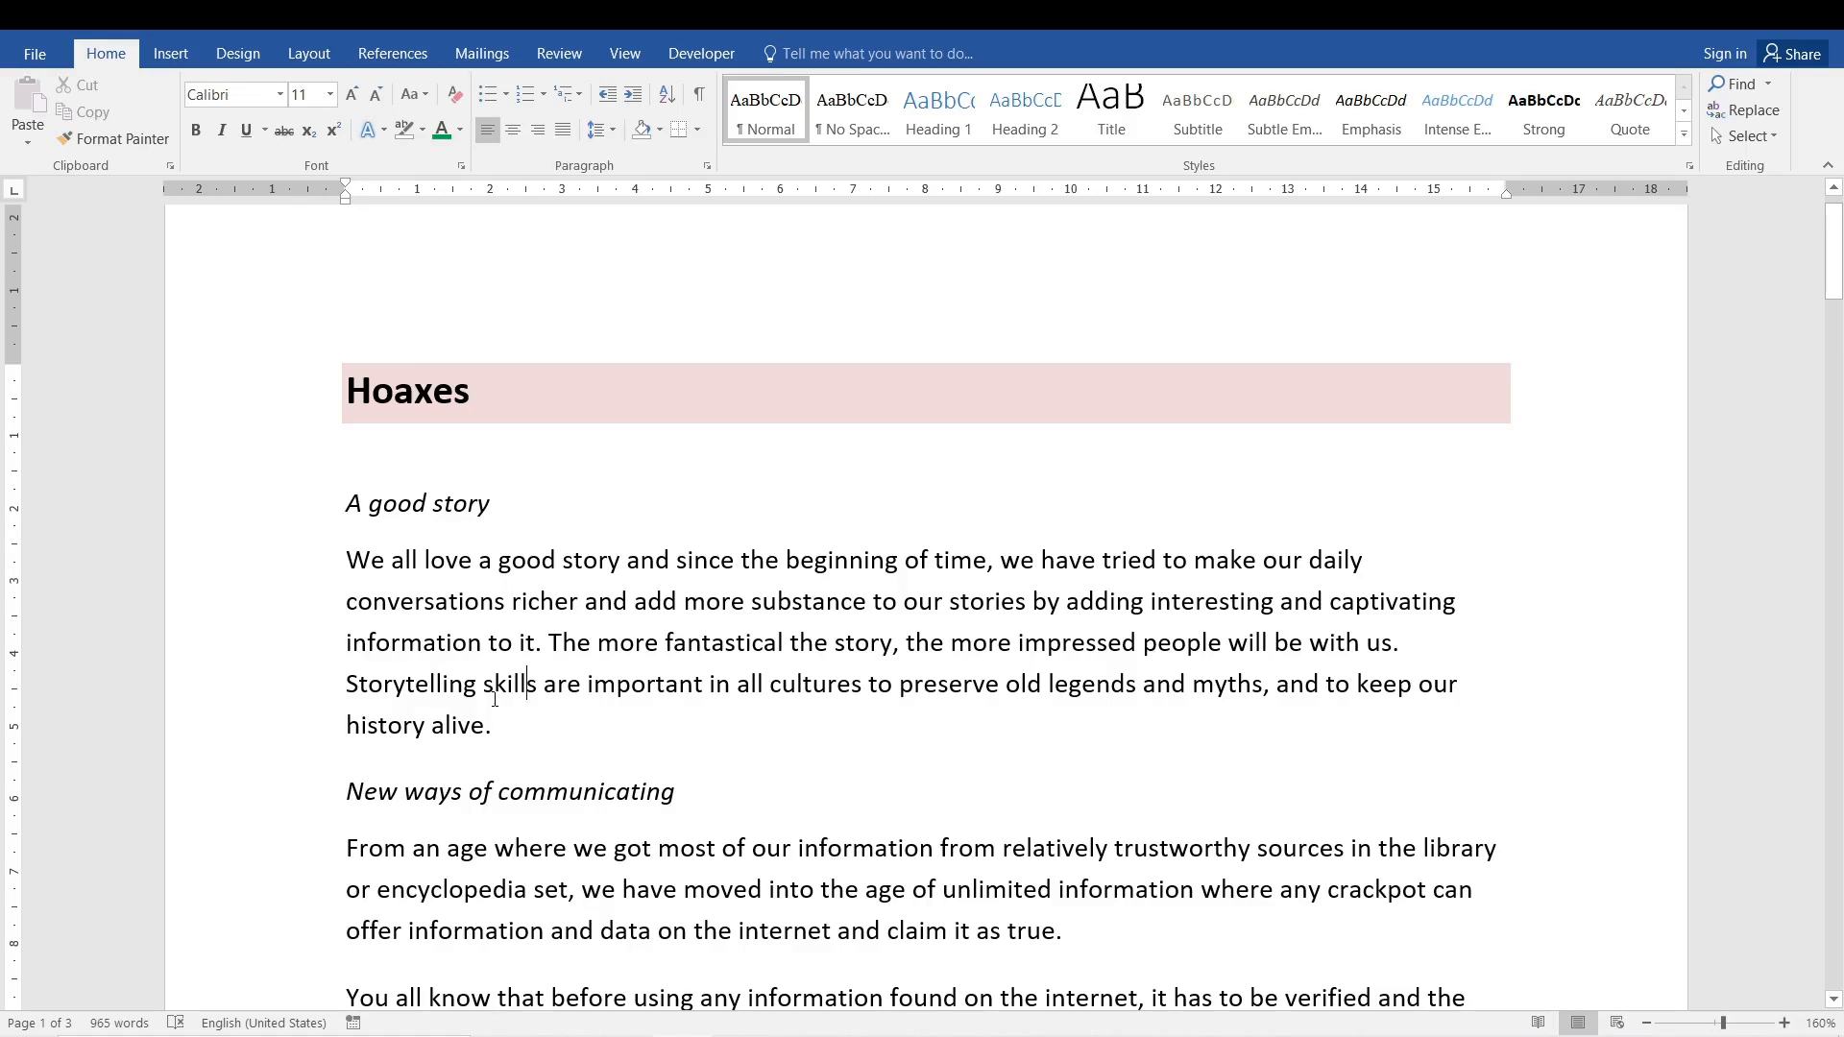
- Cut the first body paragraph under 'A good story' and open the Clipboard pane
{"action": "left_click_drag", "start_coordinate": [506, 726], "coordinate": [363, 564]}
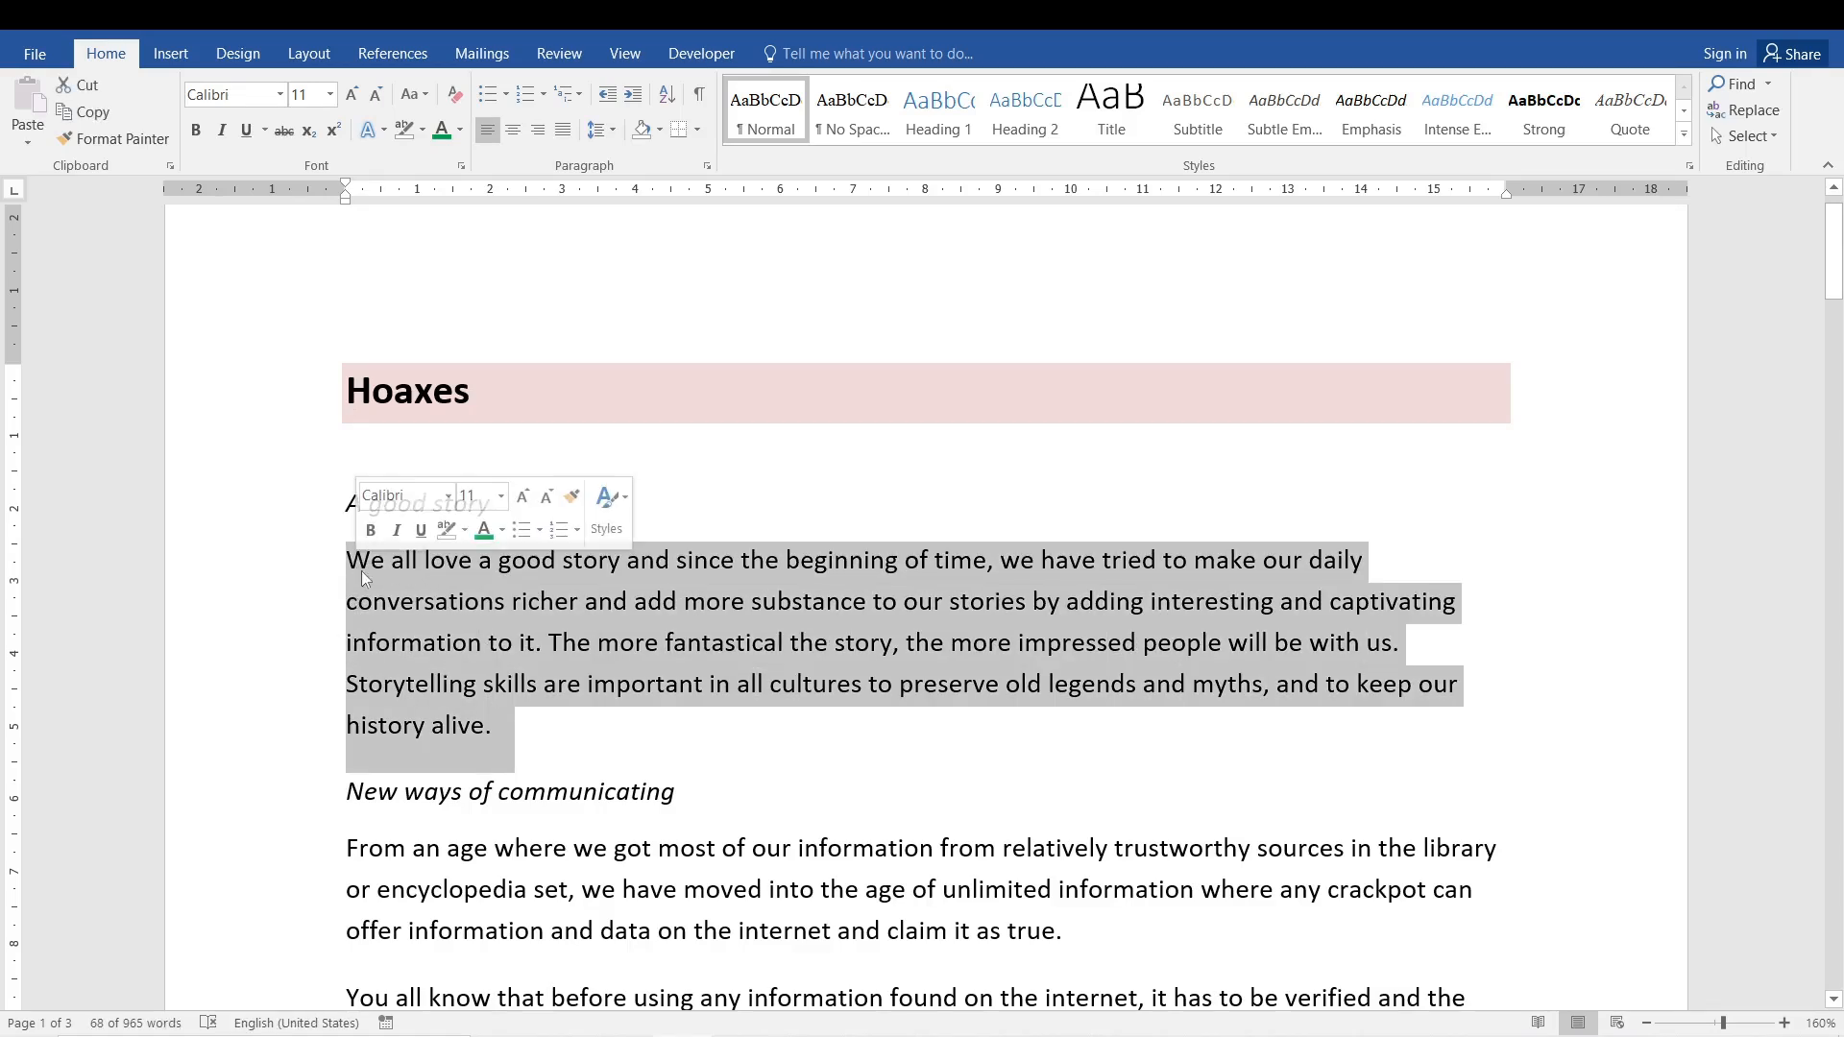
{"action": "left_click", "coordinate": [85, 86]}
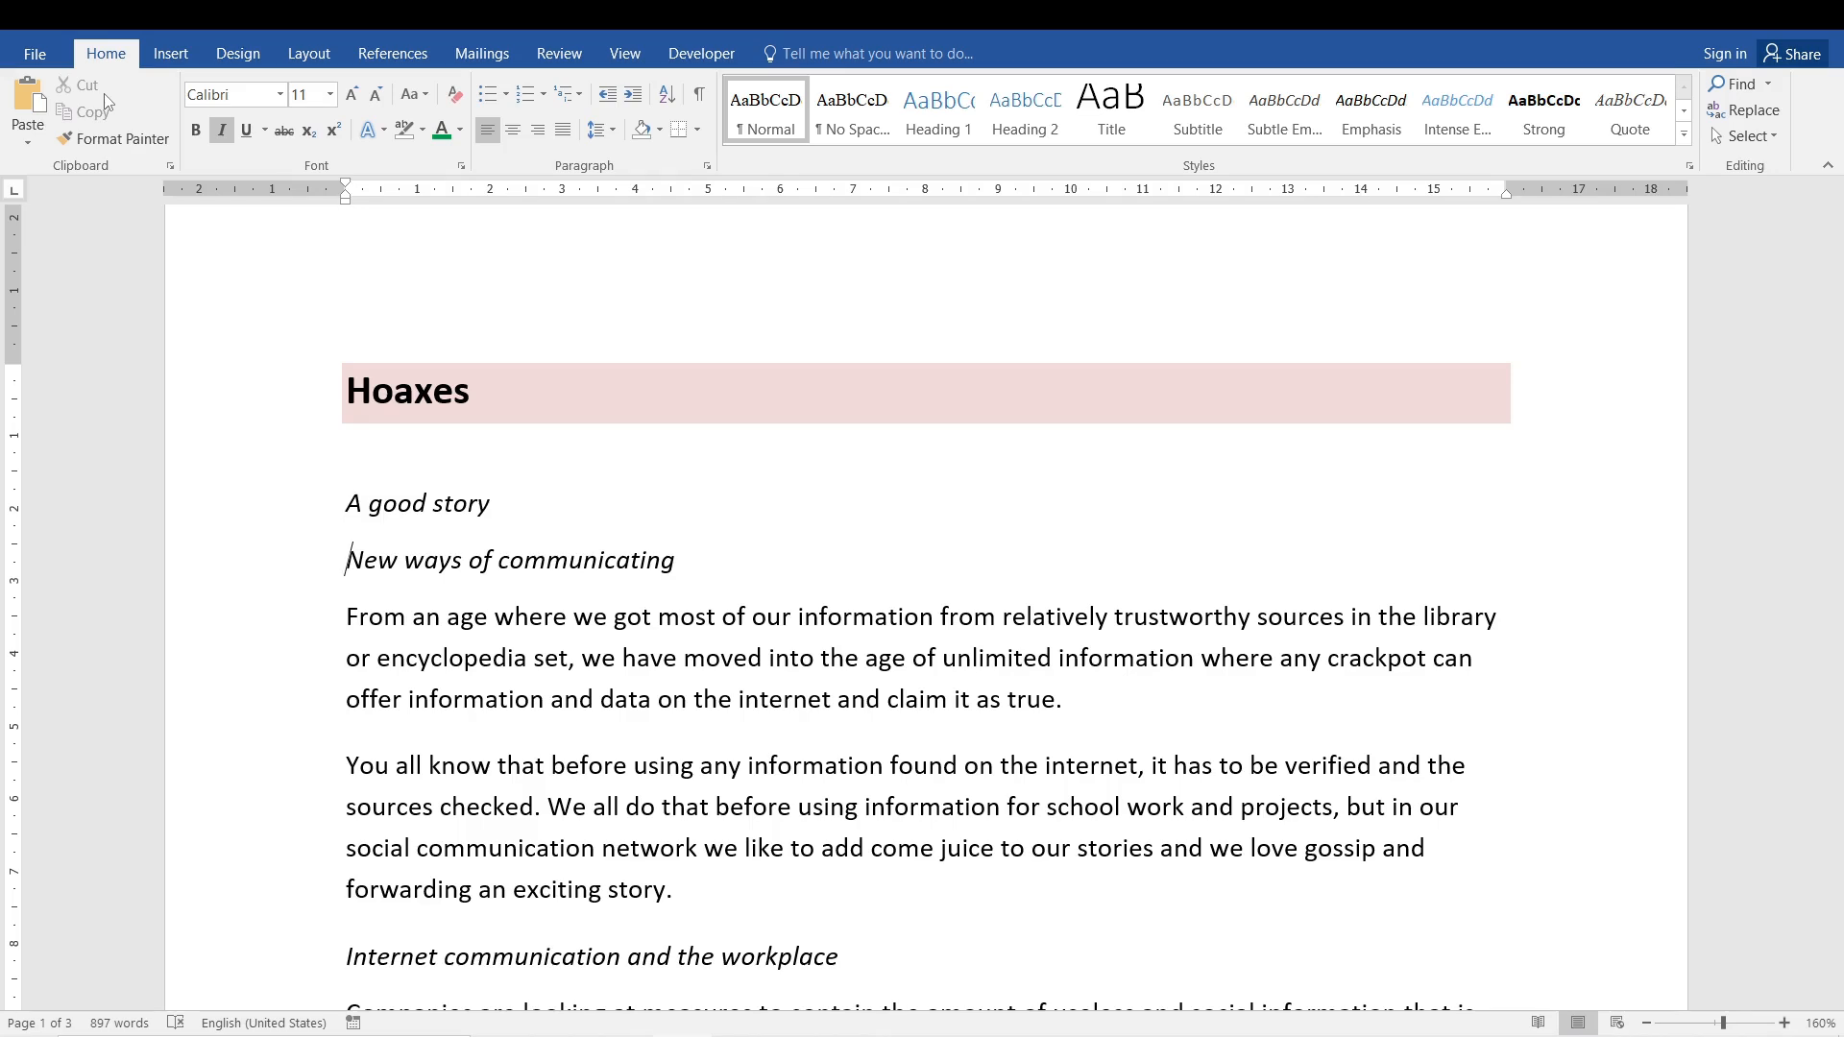
{"action": "left_click", "coordinate": [170, 167]}
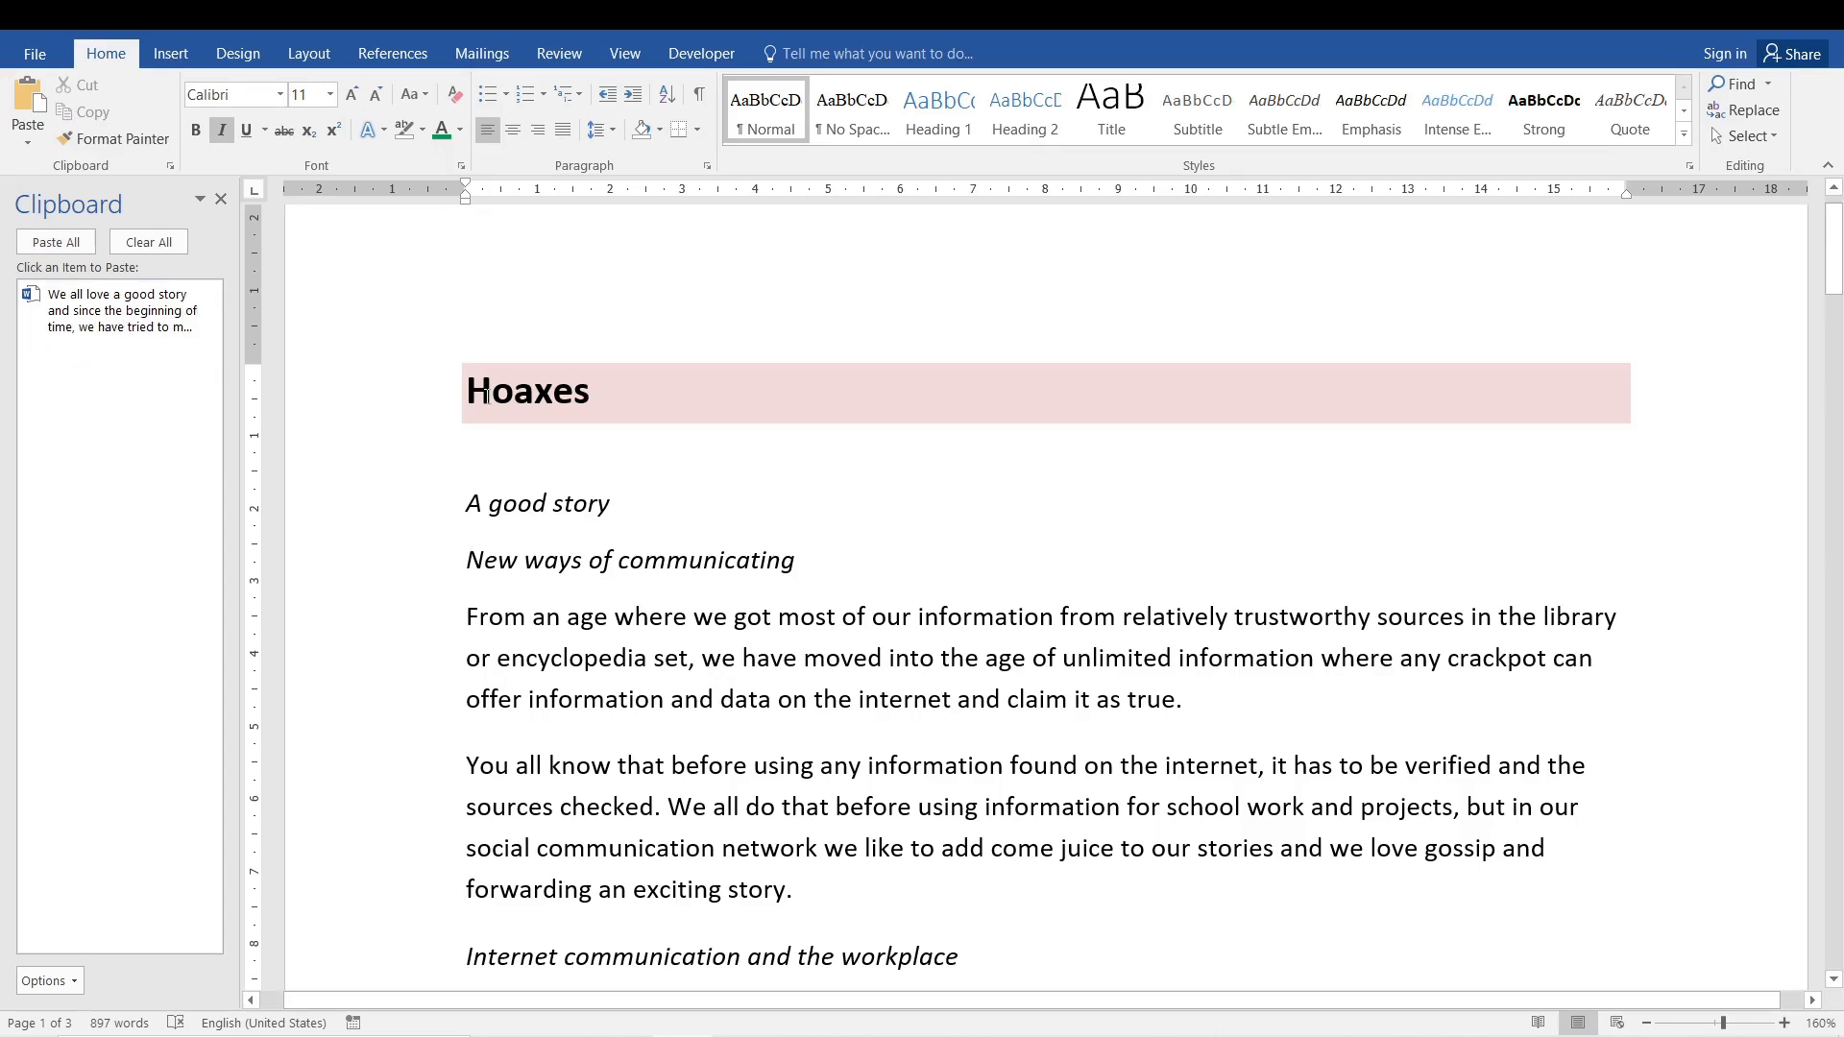
- Paste the cut paragraph from the clipboard after the paragraph ending 'claim it as true.'
{"action": "left_click", "coordinate": [650, 615]}
{"action": "left_click", "coordinate": [1189, 698]}
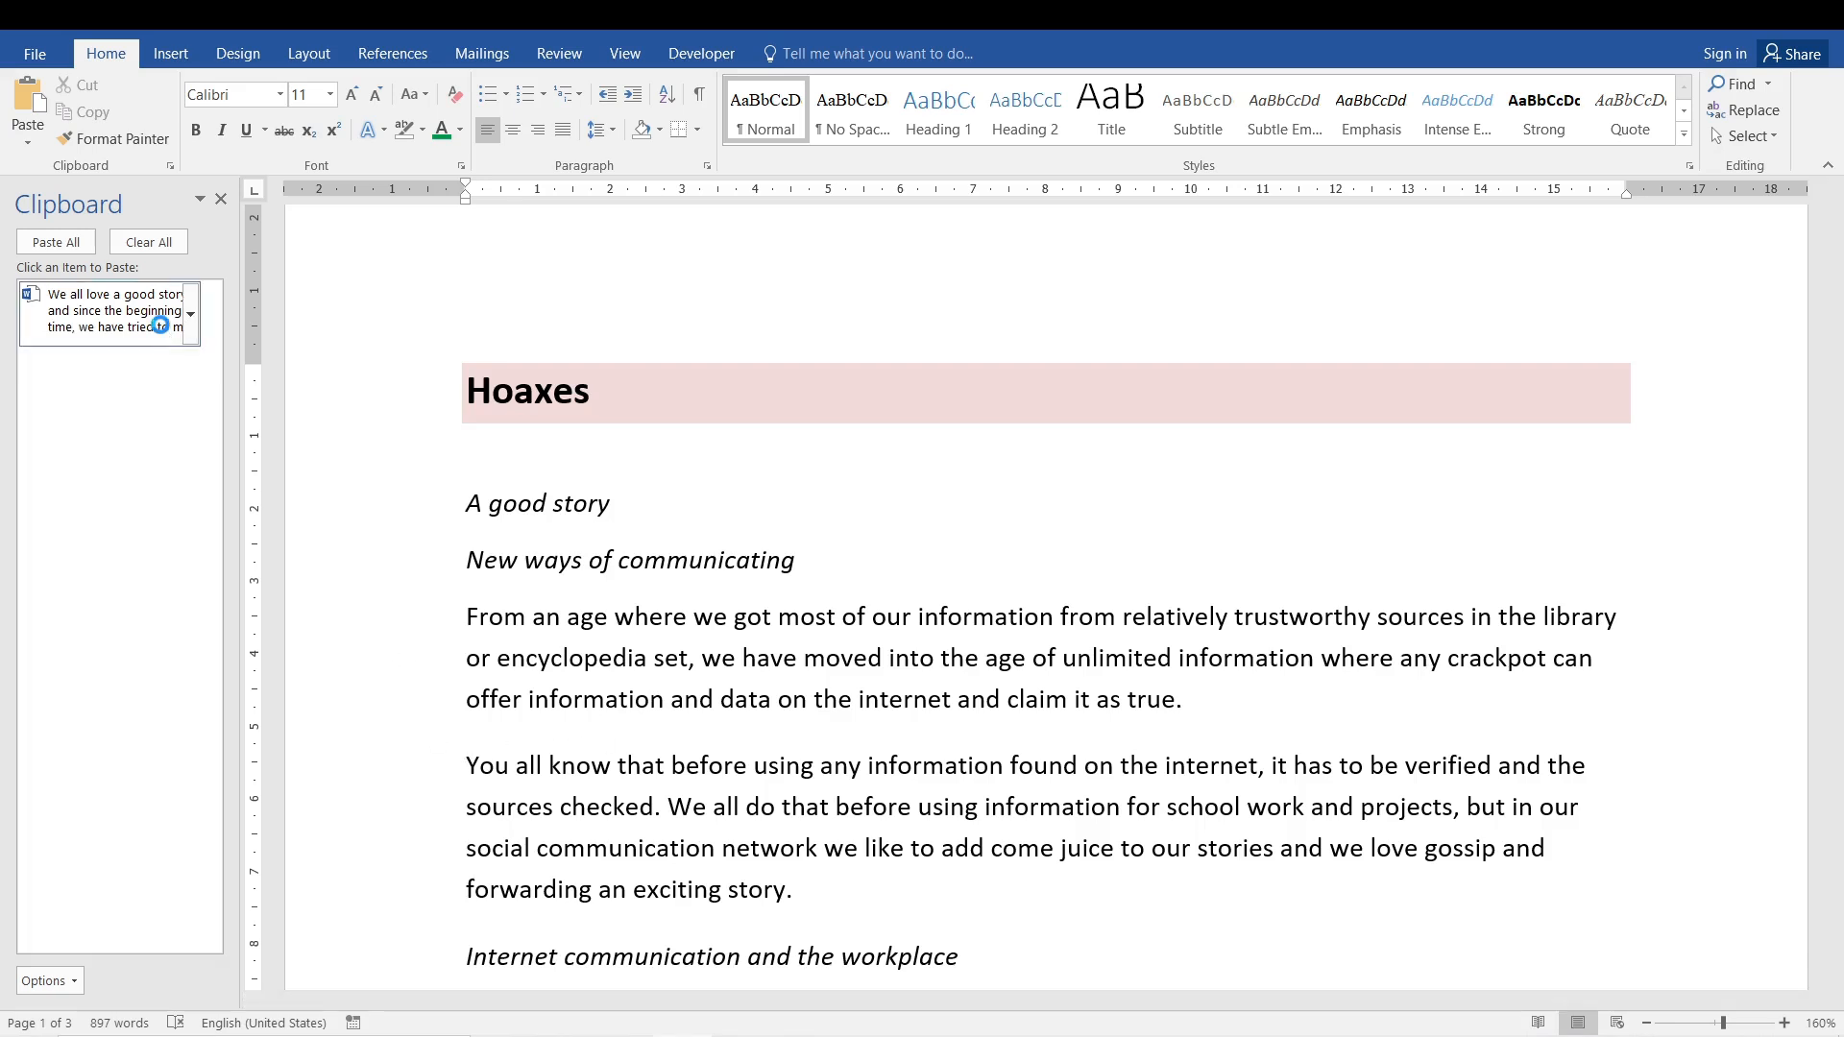
{"action": "left_click", "coordinate": [159, 322]}
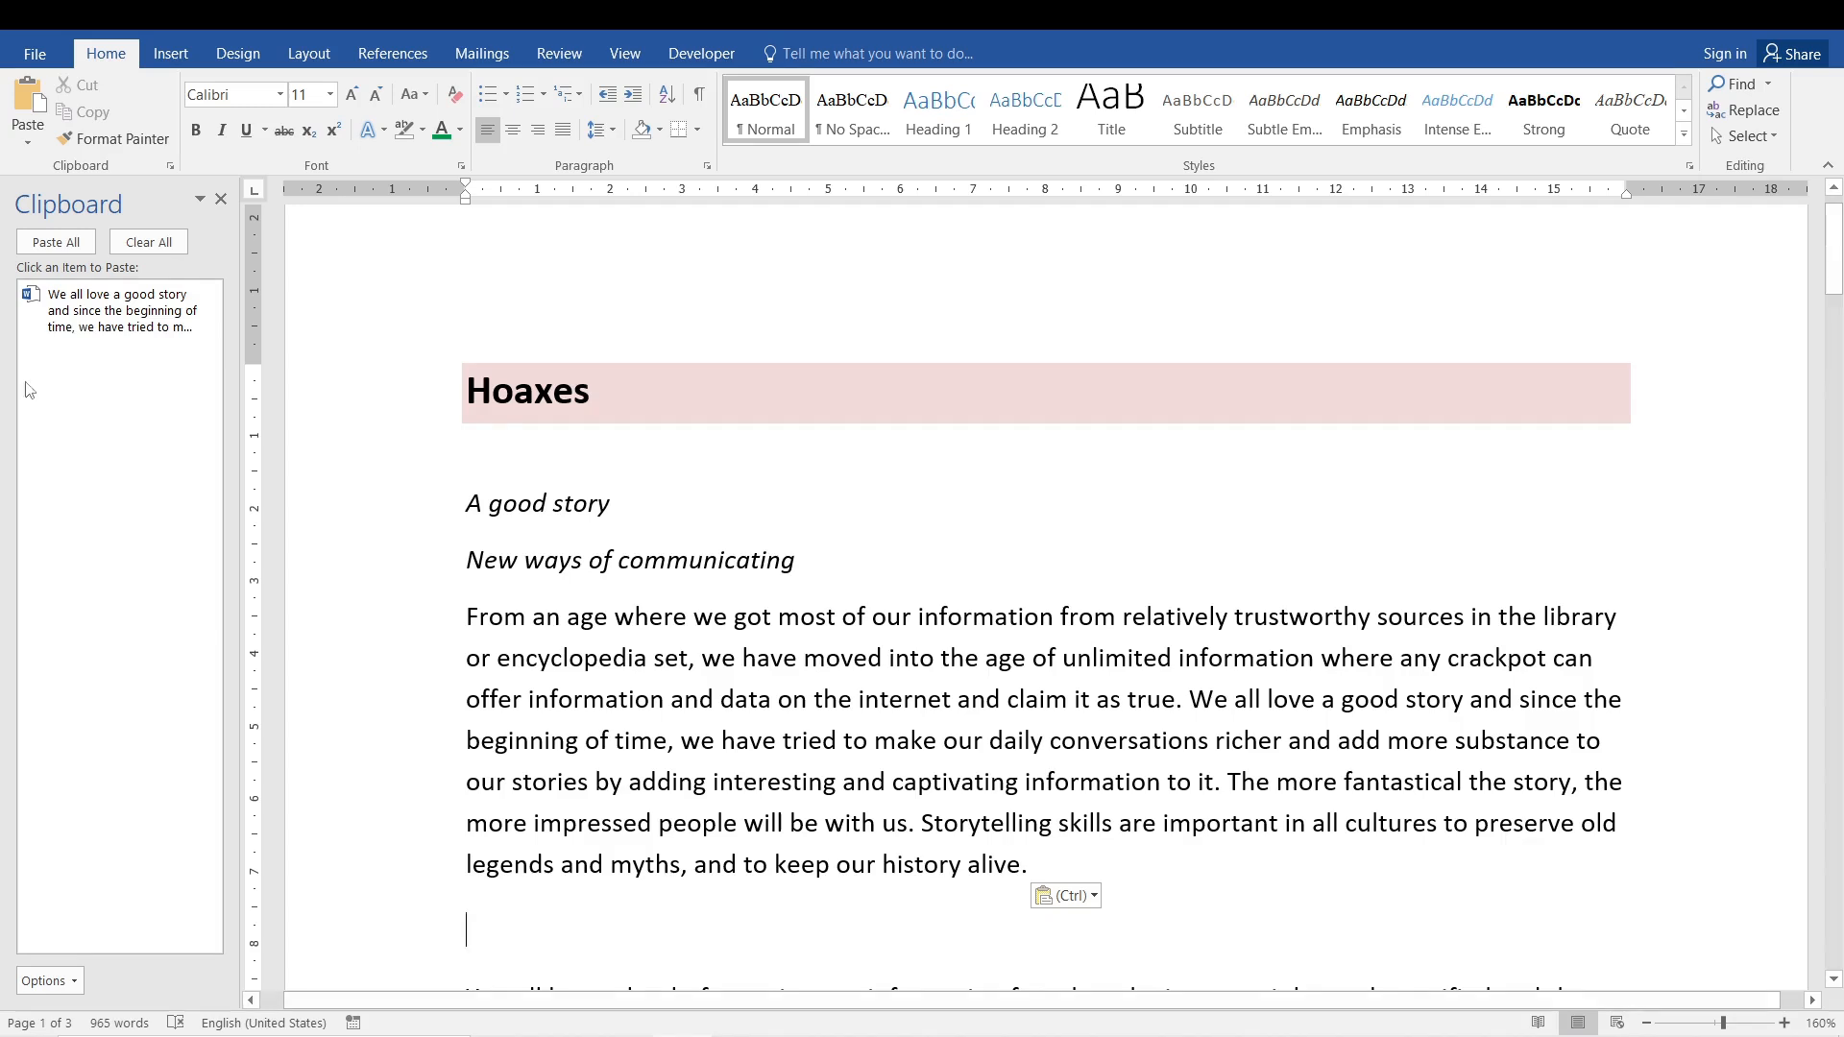
- Clear the clipboard, close its pane, and undo the paste and the cut
{"action": "left_click", "coordinate": [169, 244]}
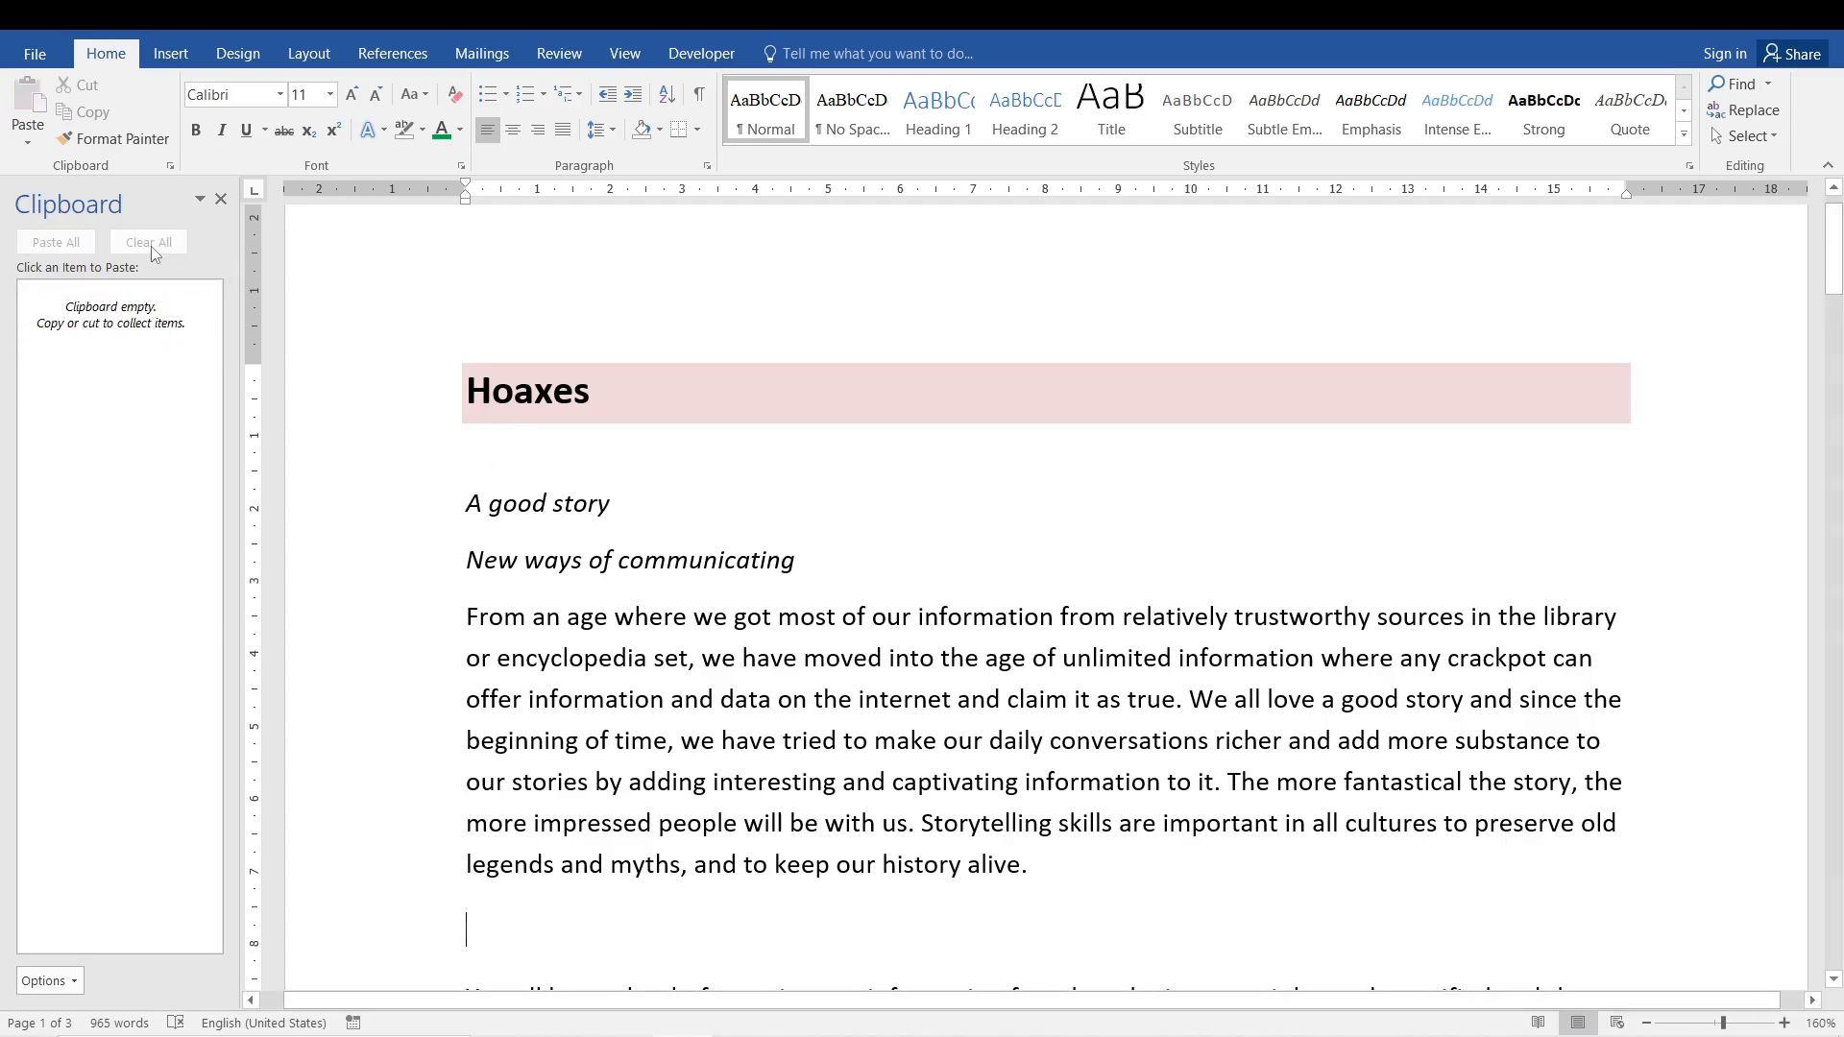
{"action": "left_click", "coordinate": [220, 199]}
{"action": "key", "text": "ctrl+z"}
{"action": "key", "text": "ctrl+z"}
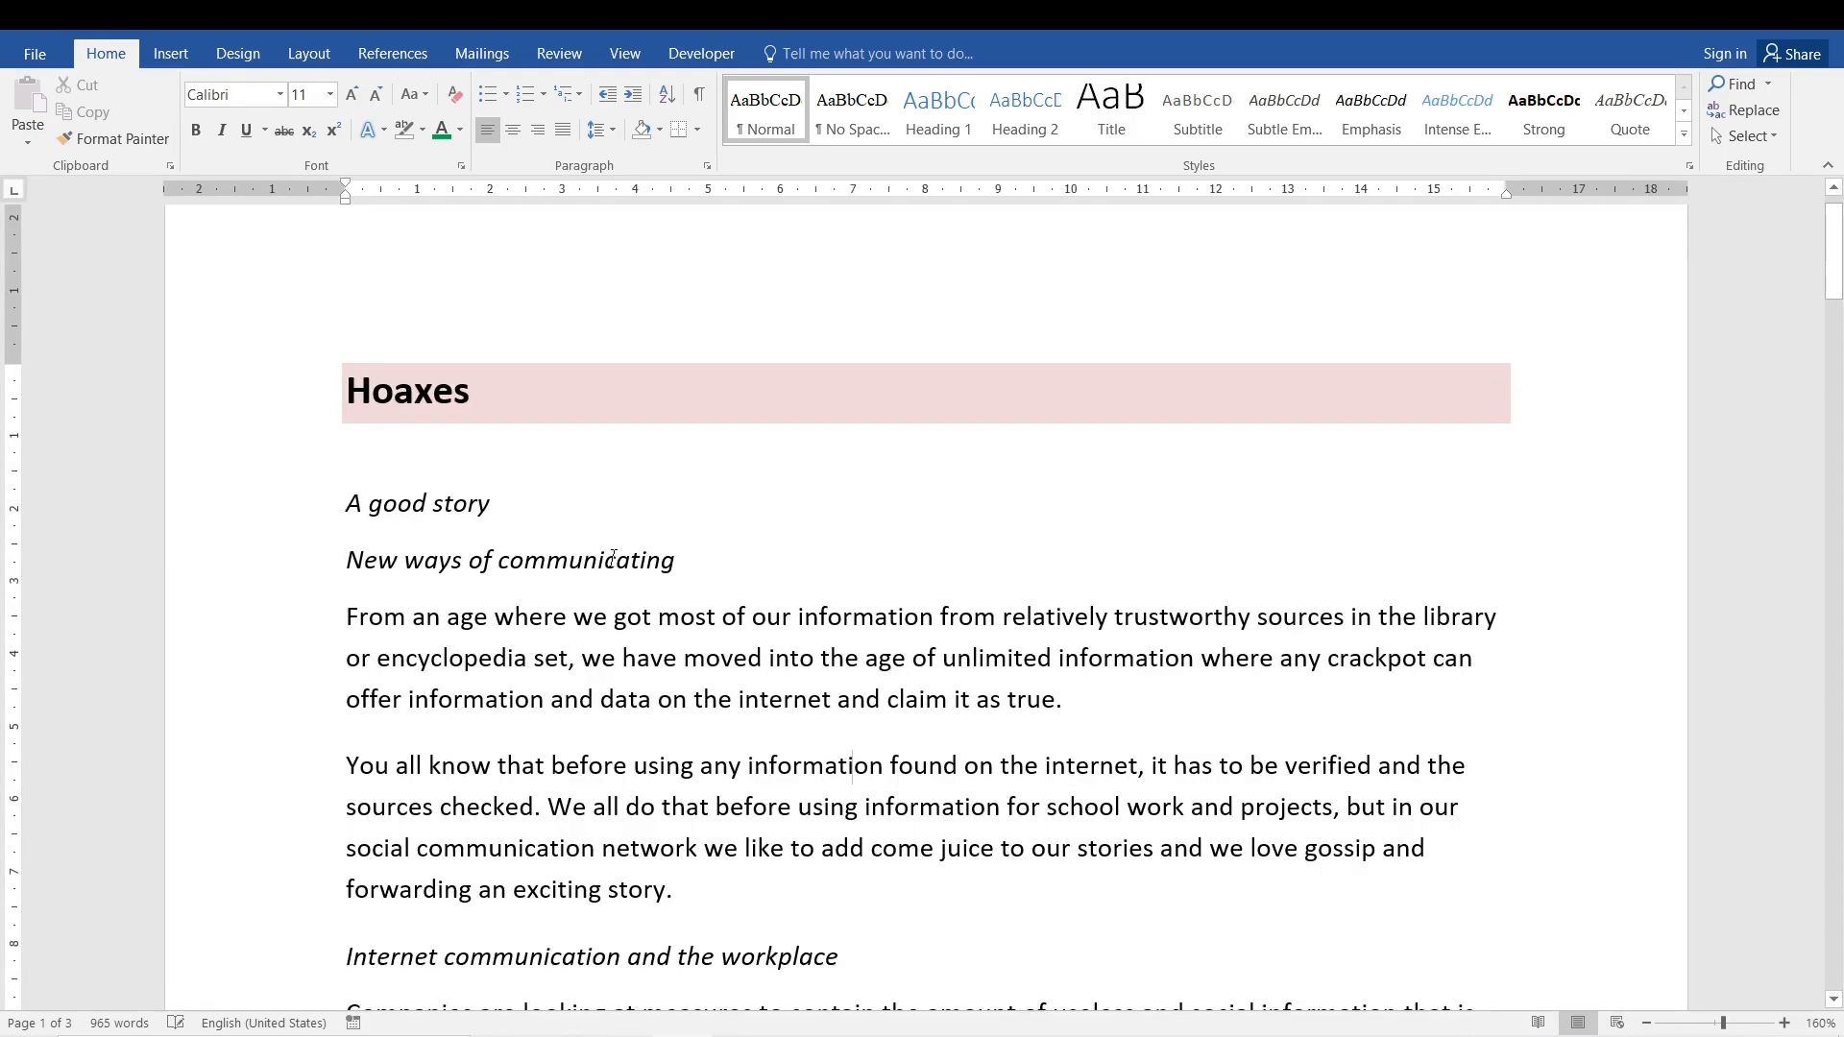
- Copy the first body paragraph under 'A good story'
{"action": "left_click", "coordinate": [656, 685]}
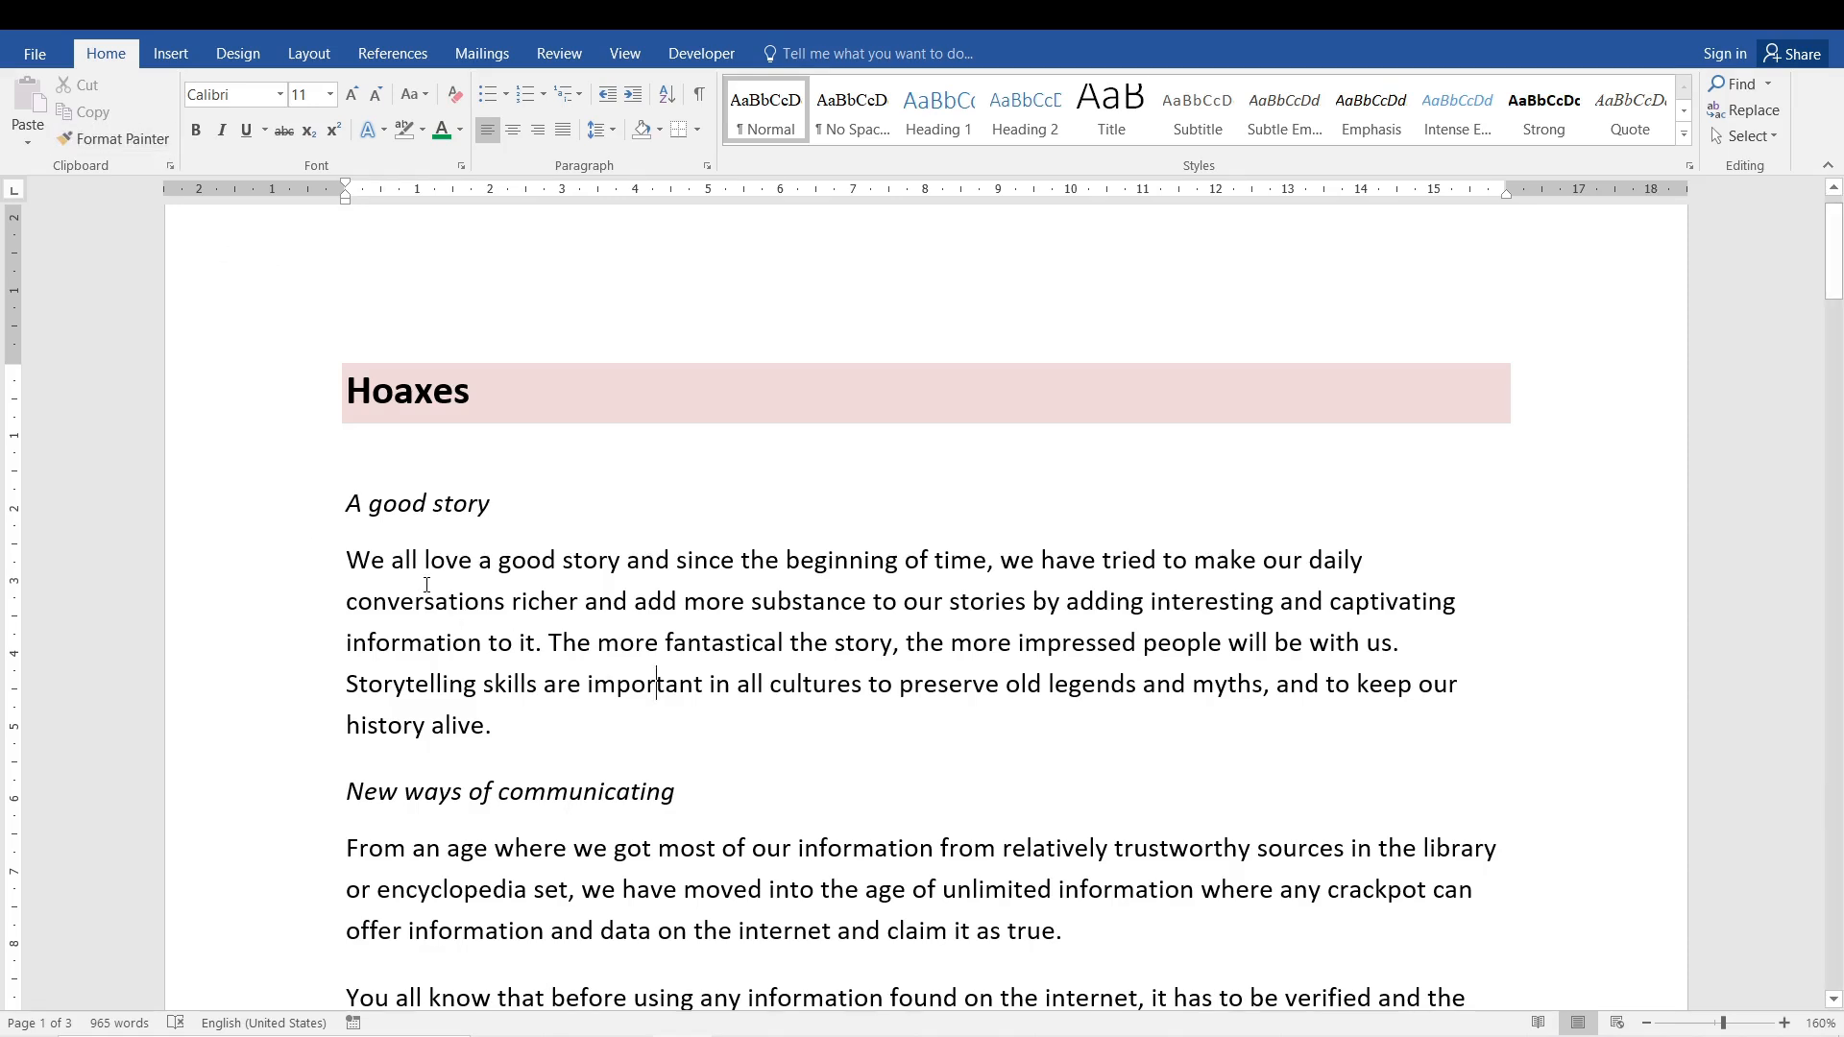
{"action": "left_click_drag", "start_coordinate": [500, 706], "coordinate": [347, 560]}
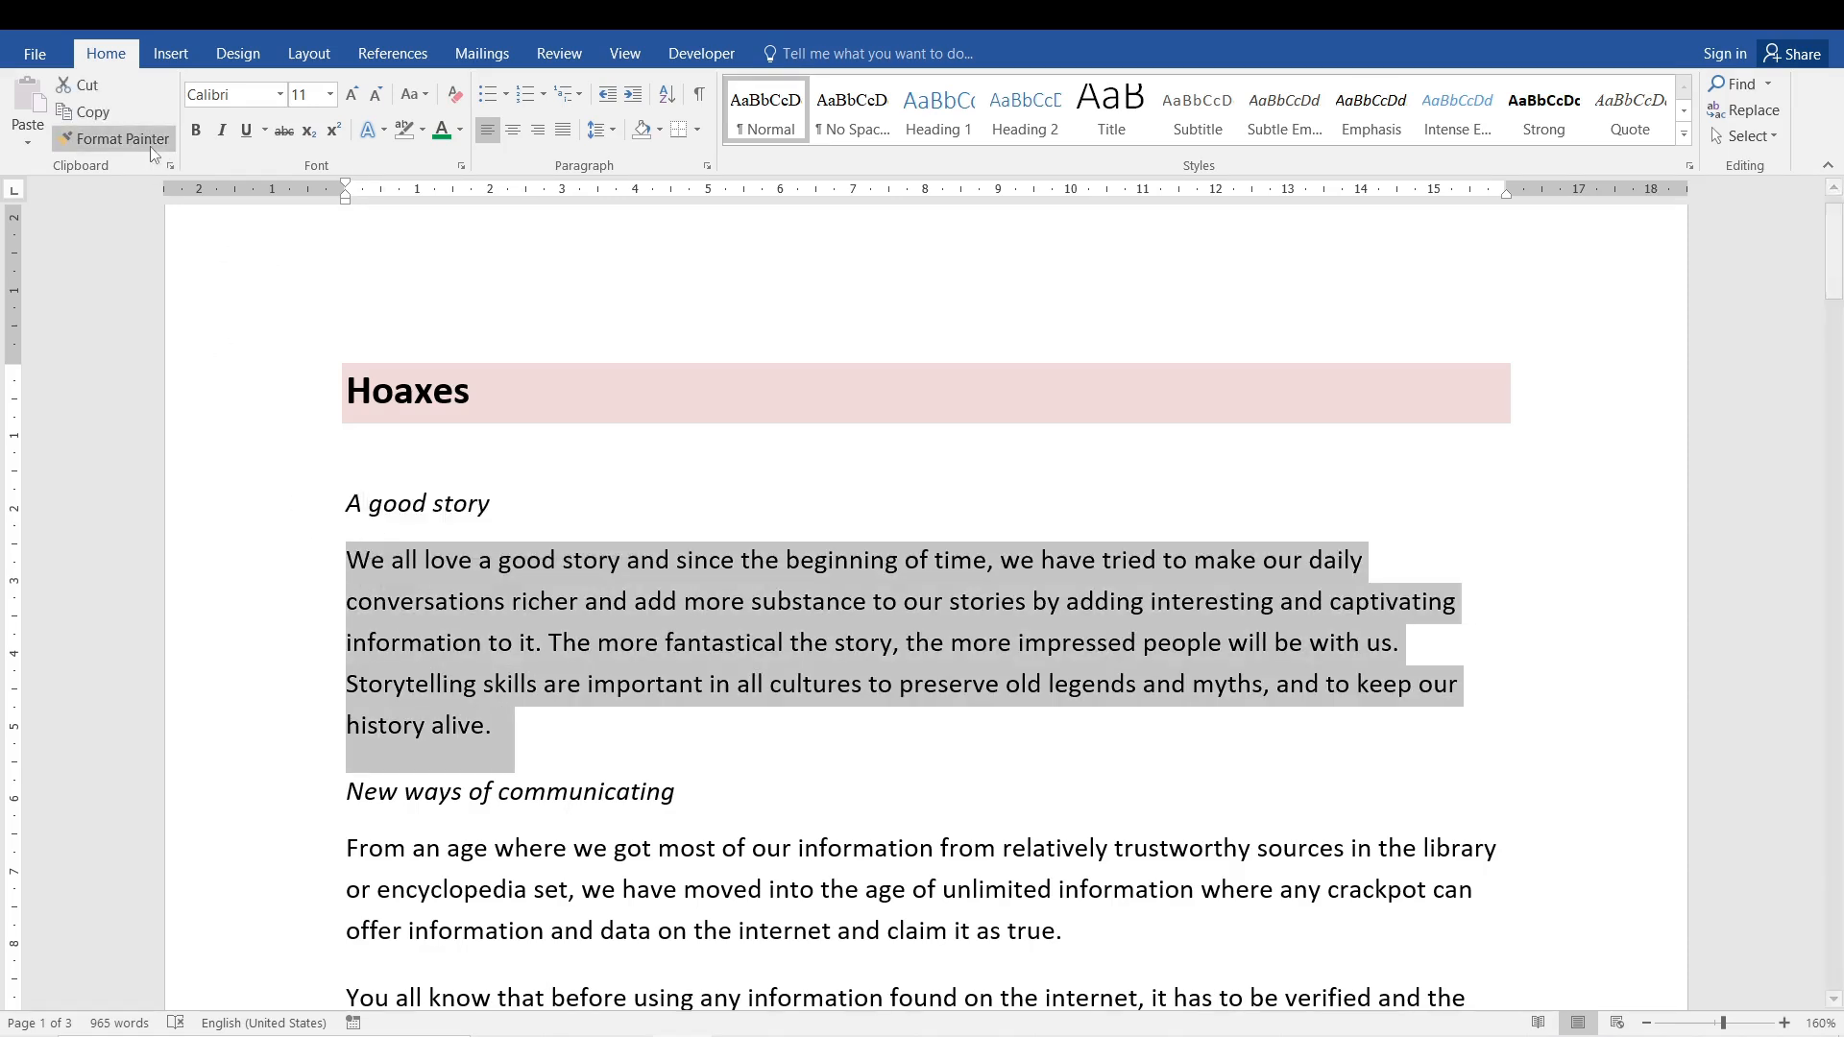
{"action": "left_click", "coordinate": [81, 112]}
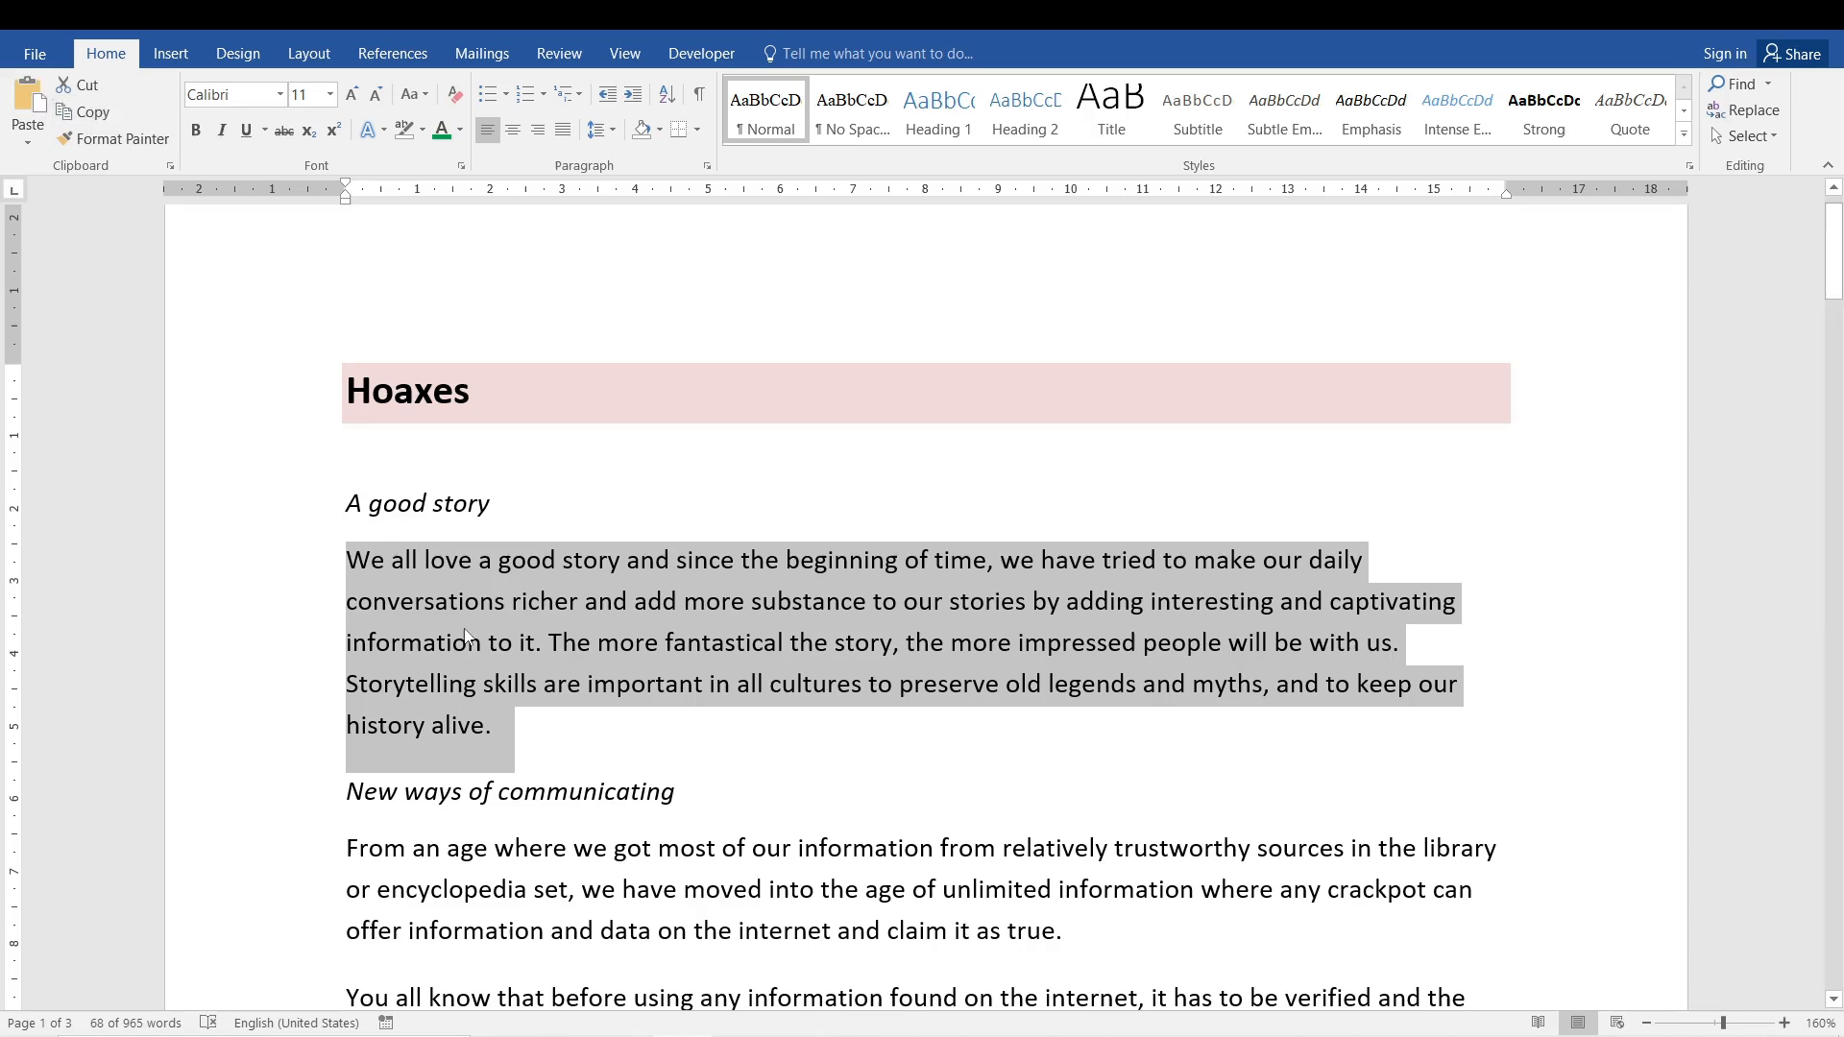
{"action": "left_click", "coordinate": [394, 562]}
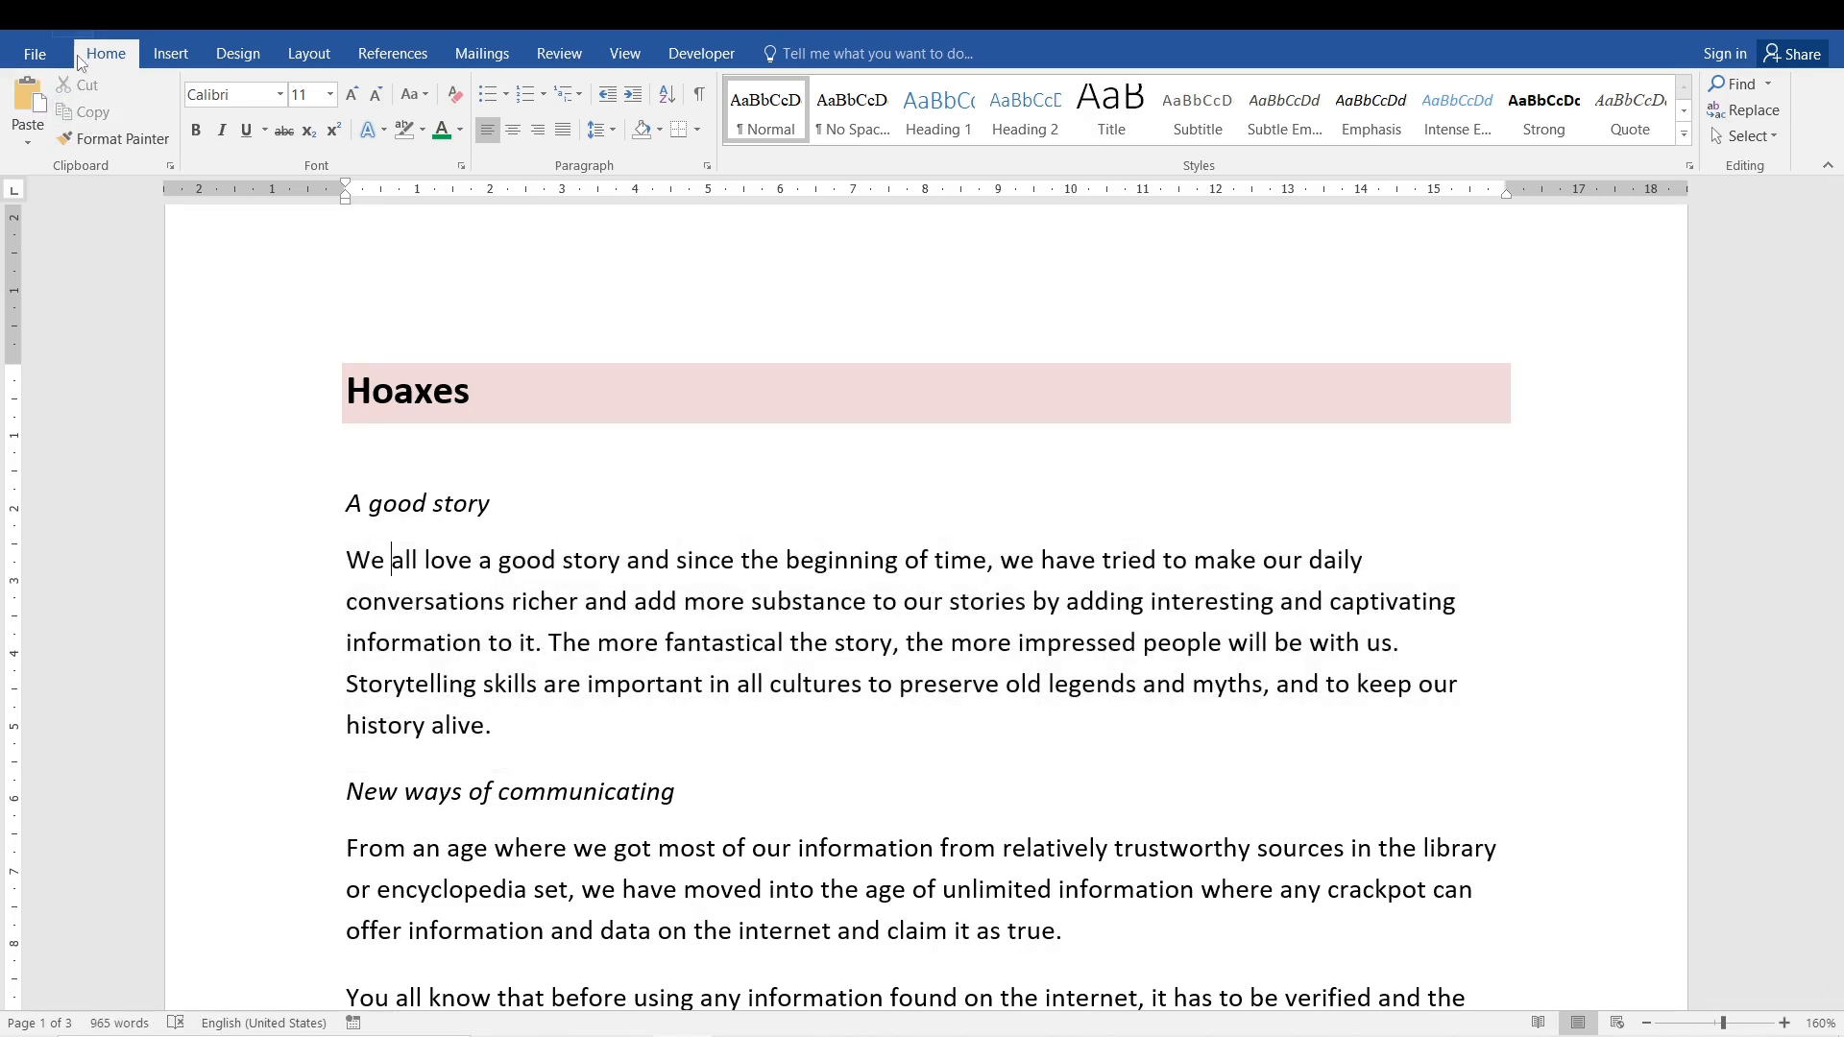
- Delete the copied paragraph item from the Clipboard pane and close the pane
{"action": "left_click", "coordinate": [172, 166]}
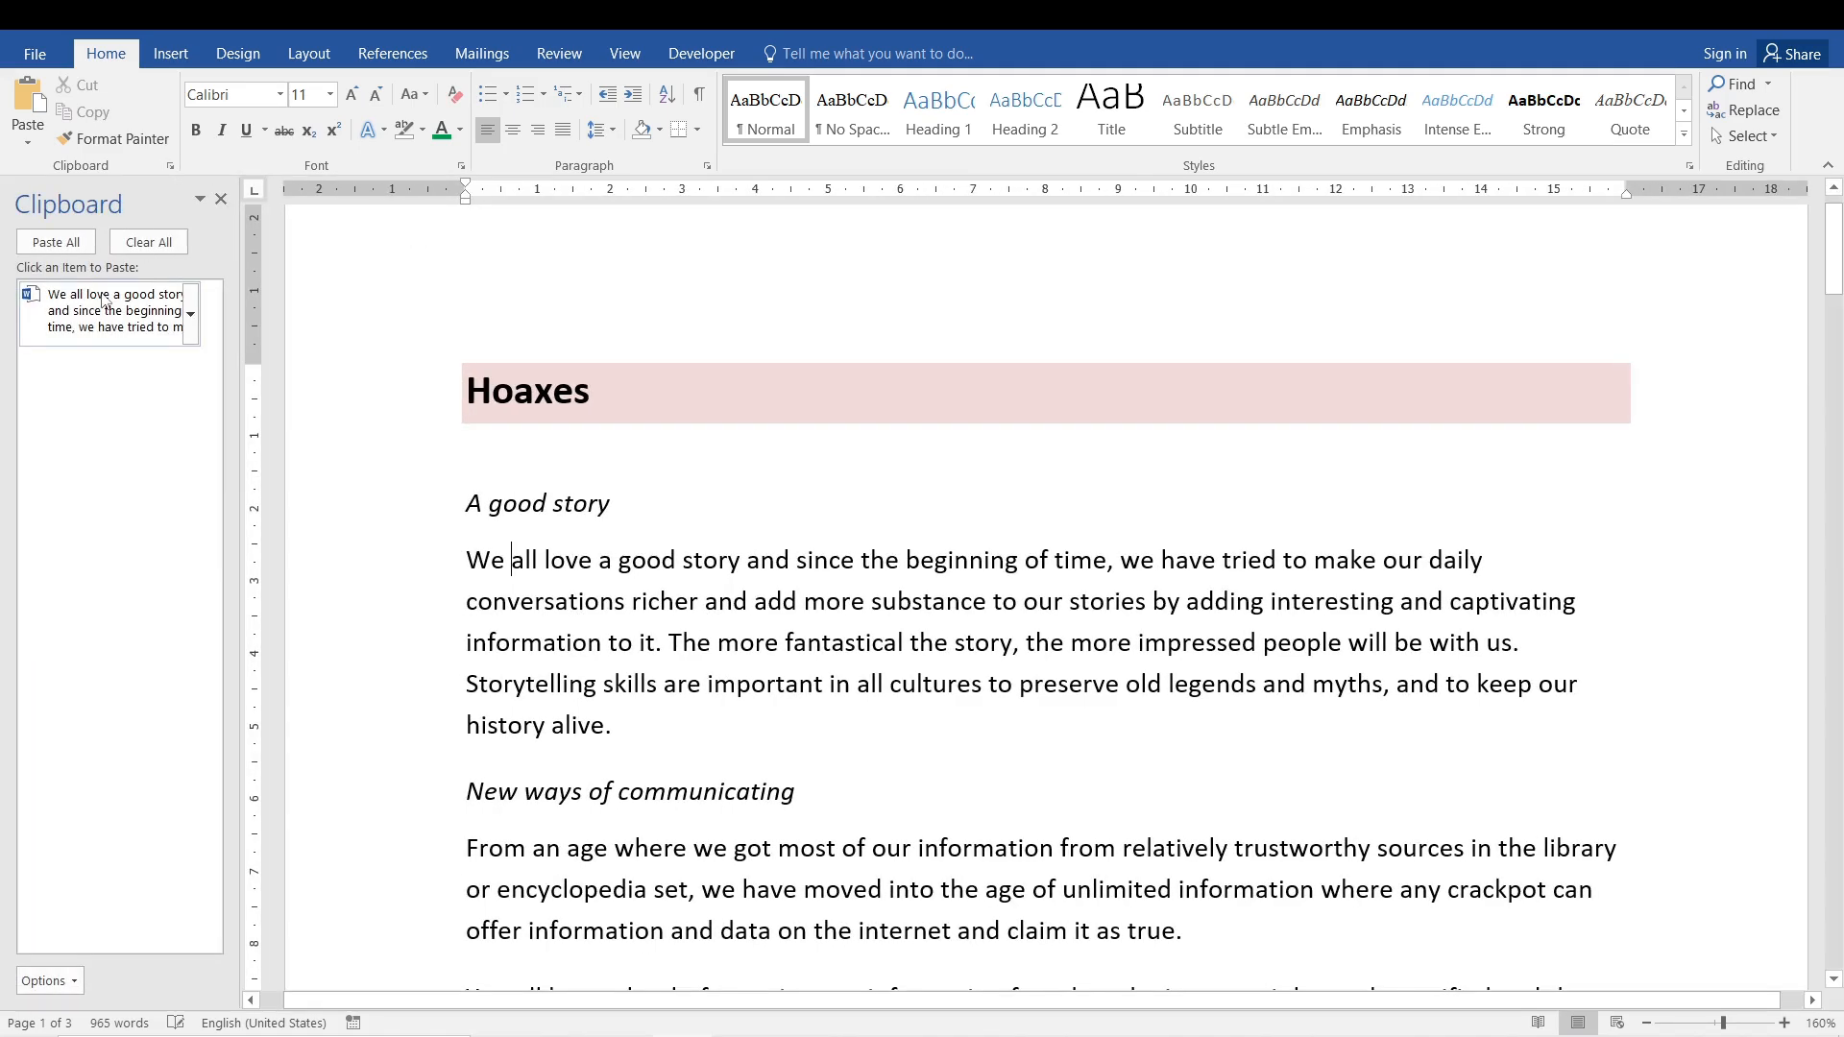
{"action": "left_click", "coordinate": [198, 325]}
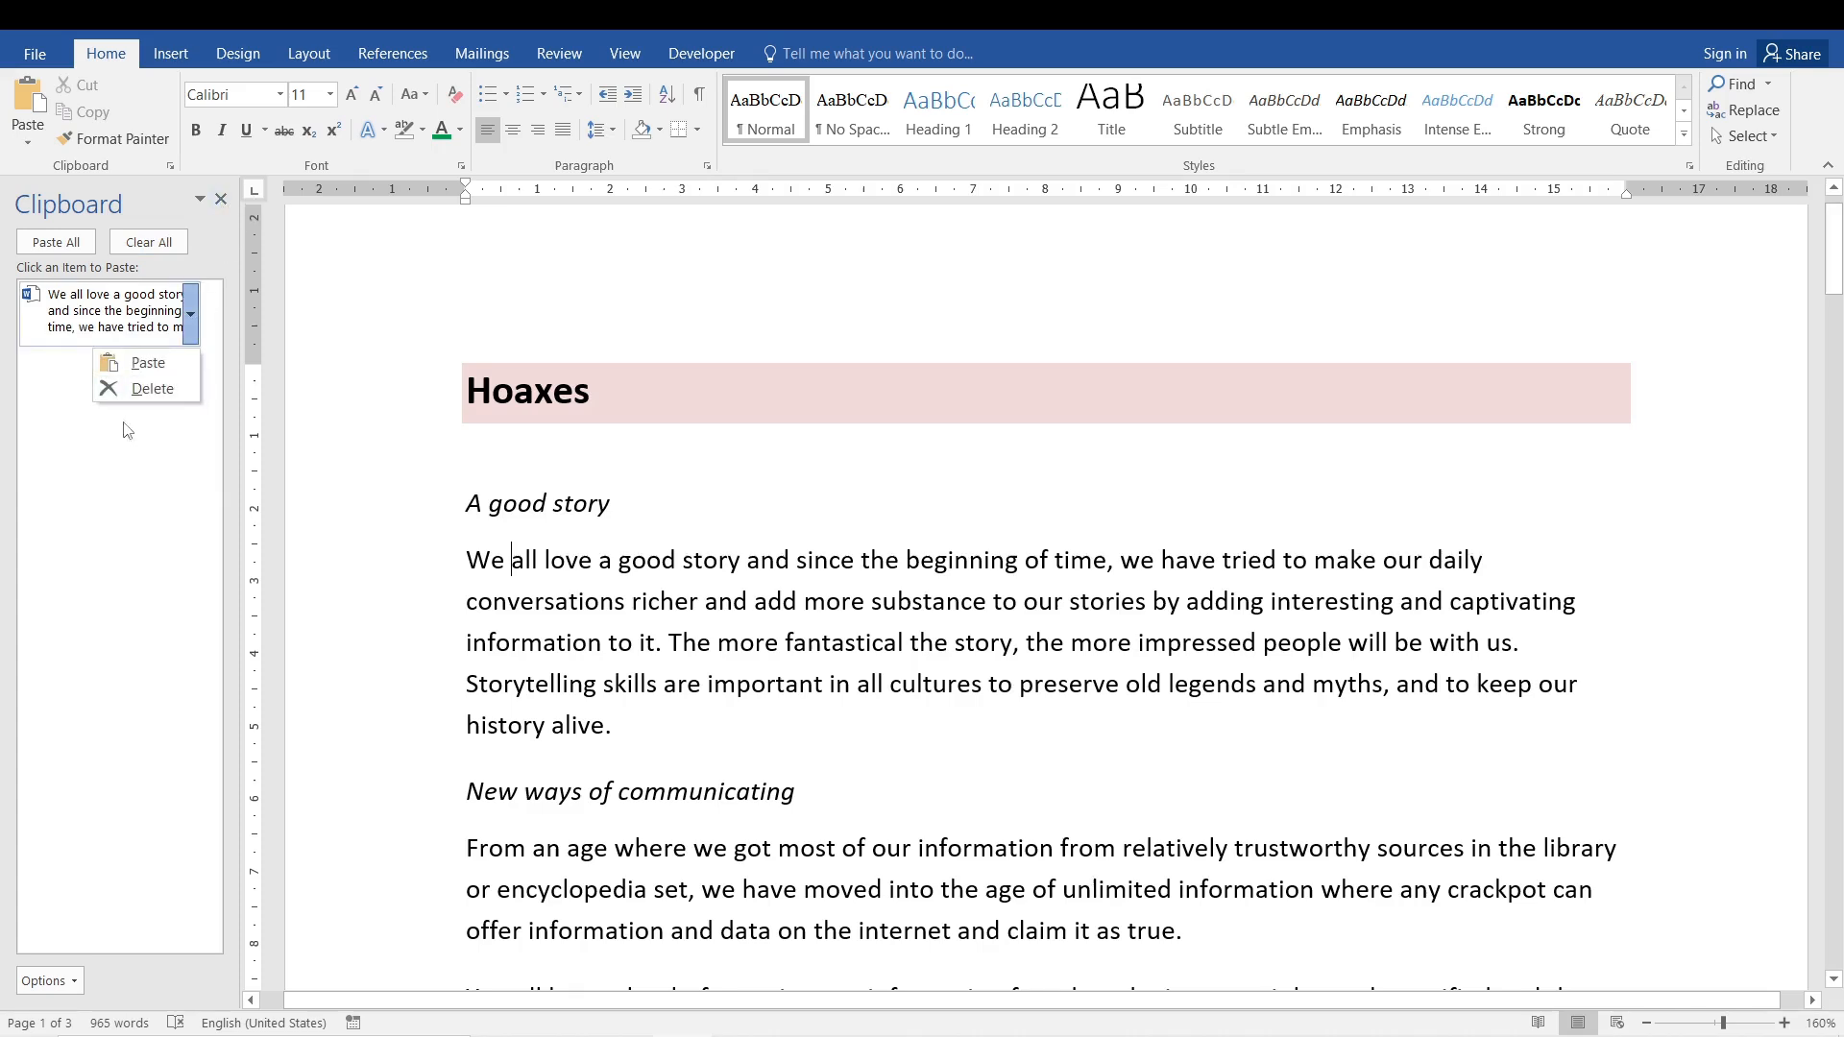
{"action": "left_click", "coordinate": [149, 389]}
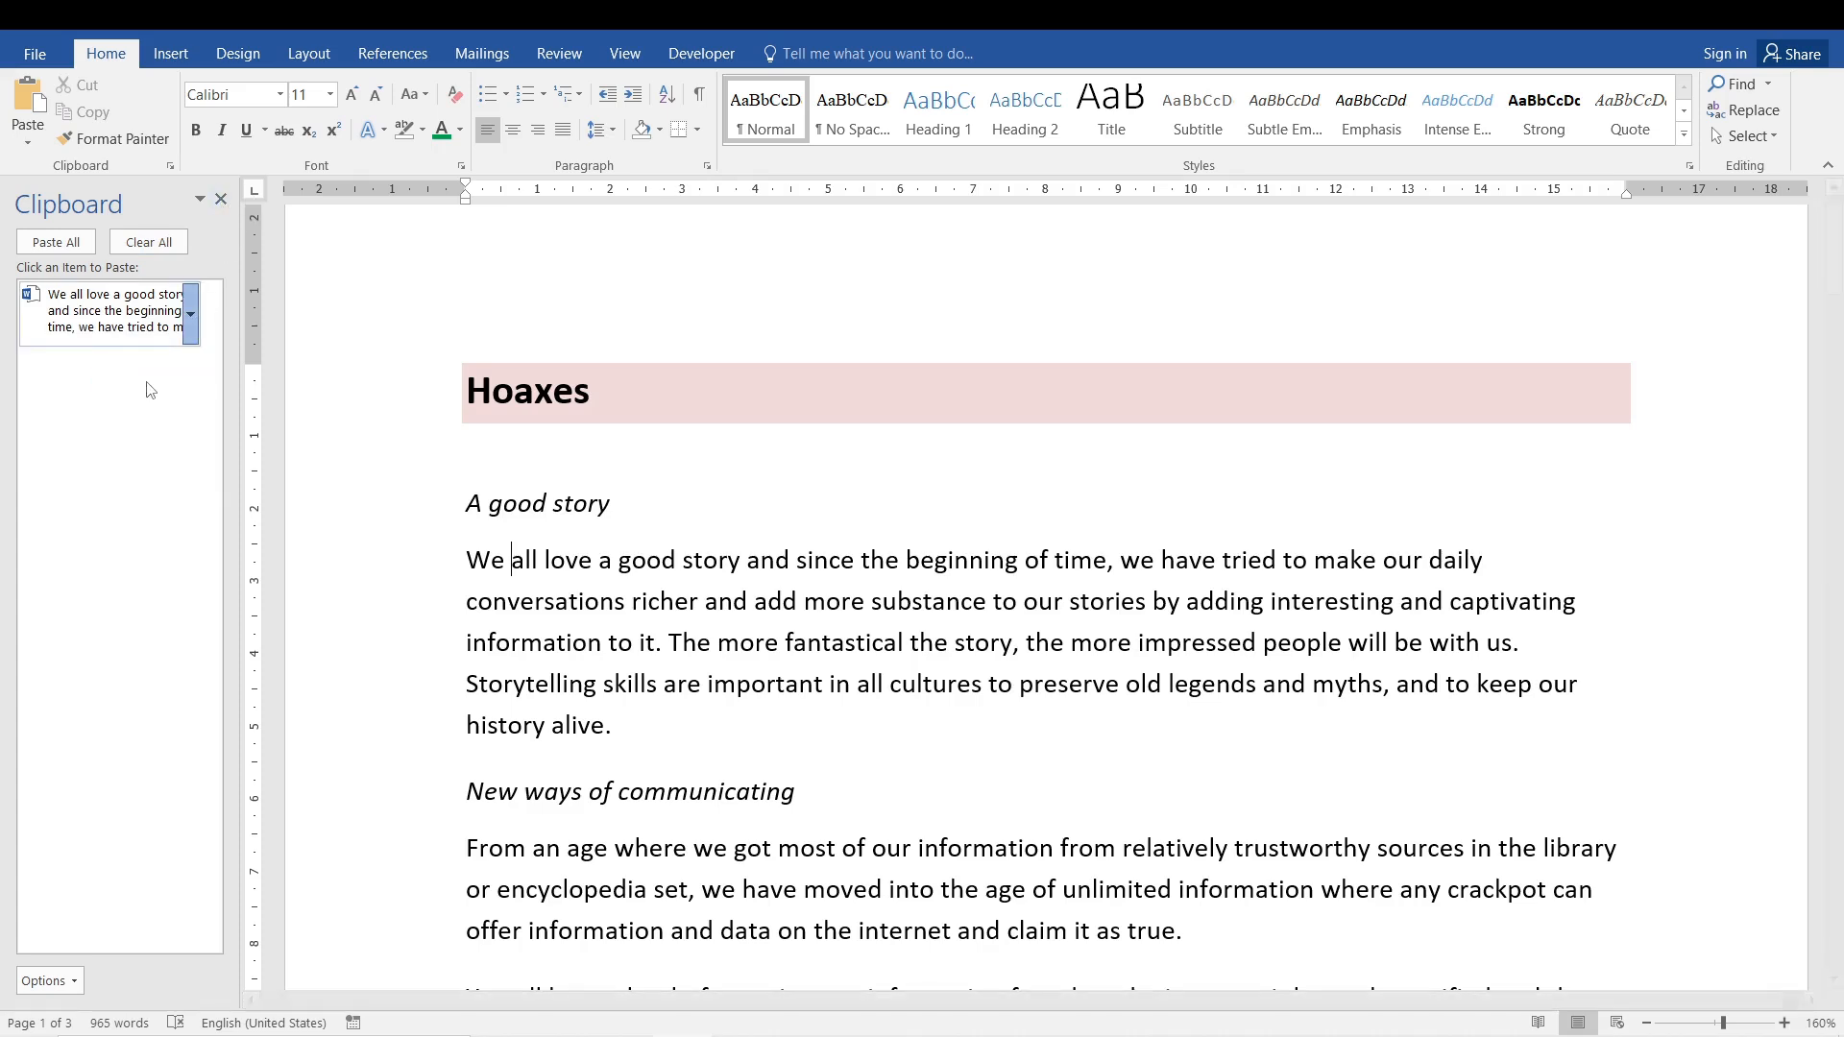
{"action": "left_click", "coordinate": [220, 200]}
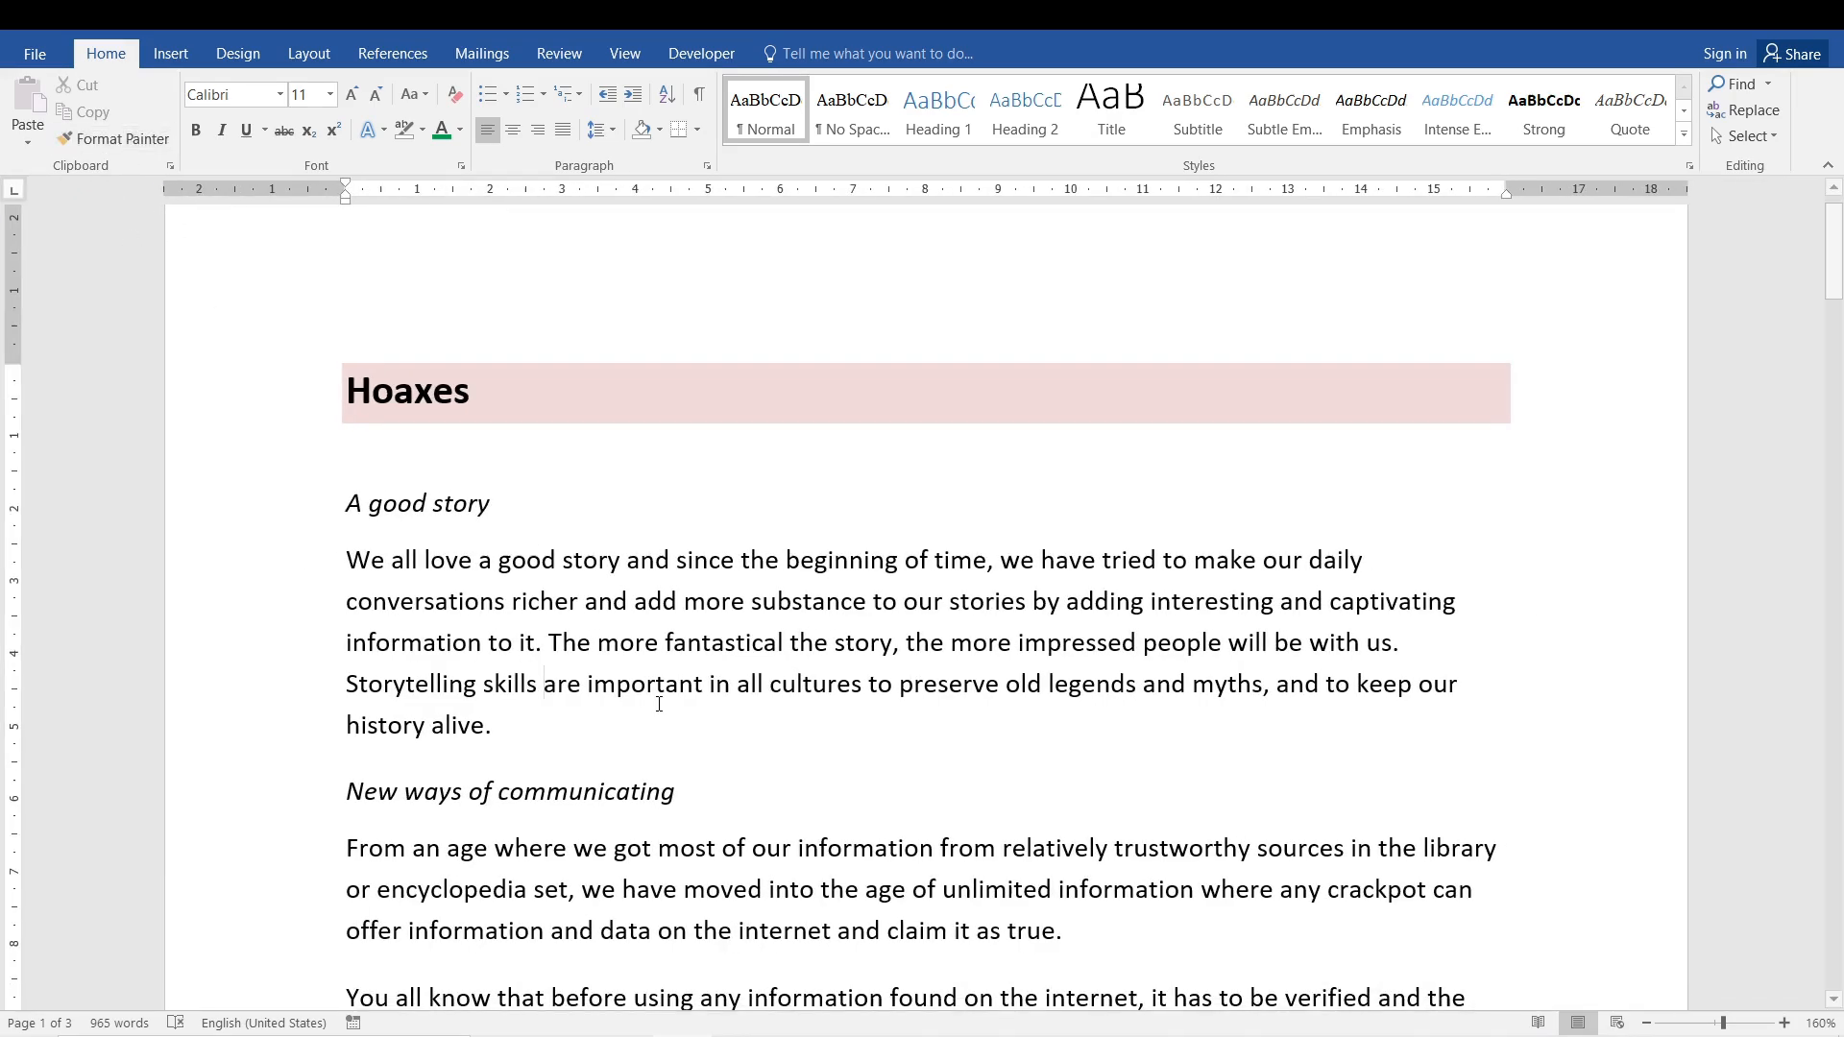
- Practise selecting the subheadings and body paragraphs of the first section one after another
{"action": "left_click", "coordinate": [415, 507]}
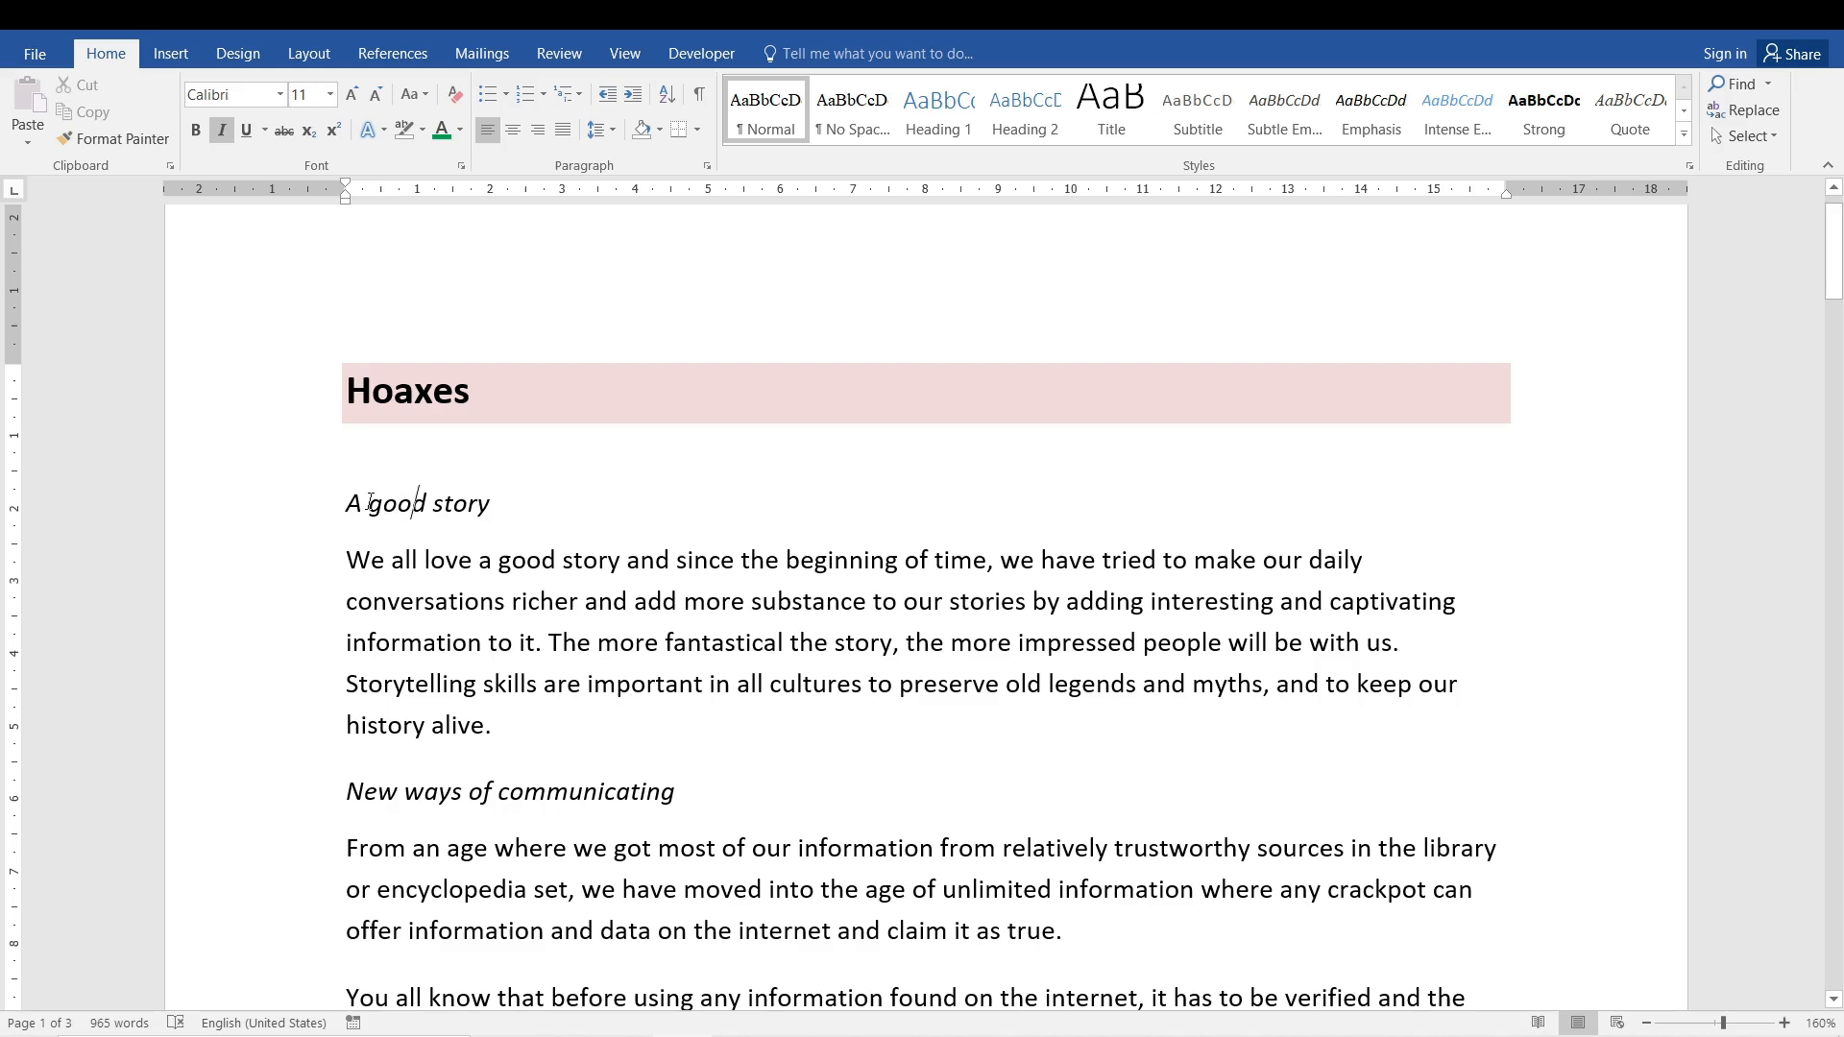
{"action": "left_click_drag", "start_coordinate": [362, 501], "coordinate": [536, 503]}
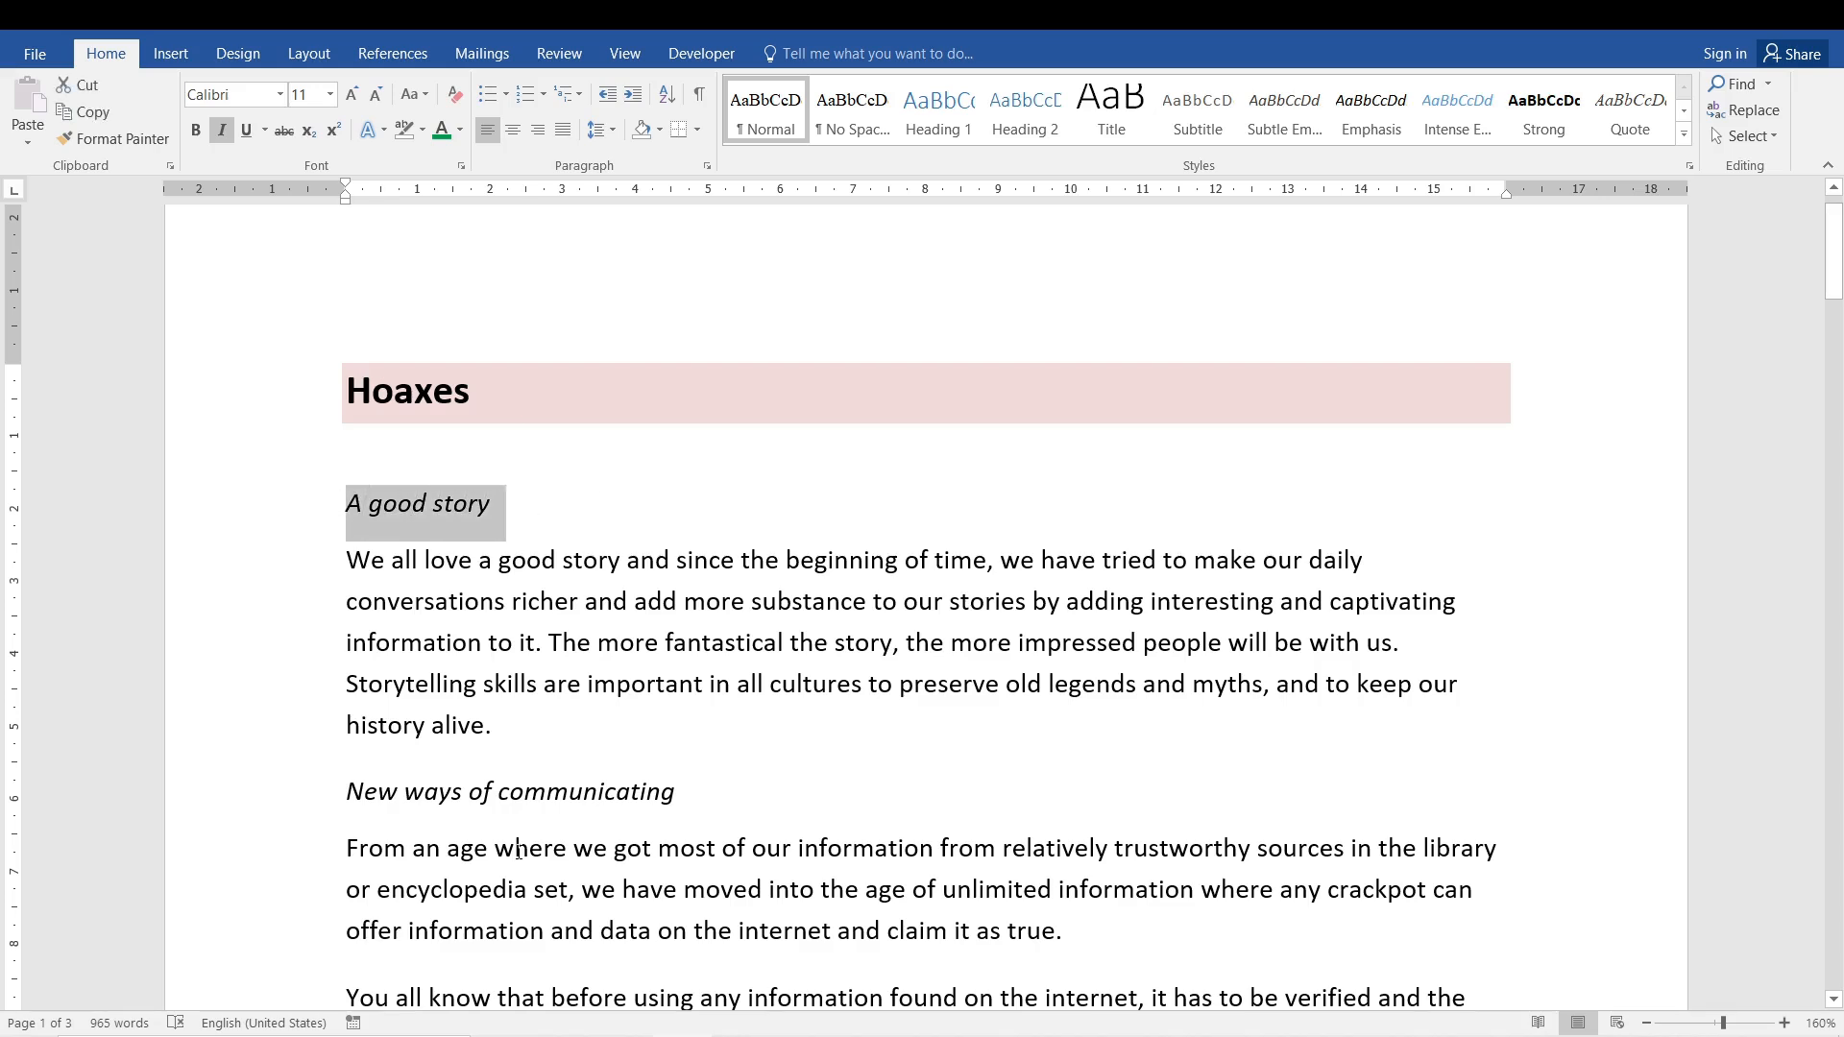
{"action": "left_click_drag", "start_coordinate": [343, 782], "coordinate": [718, 809]}
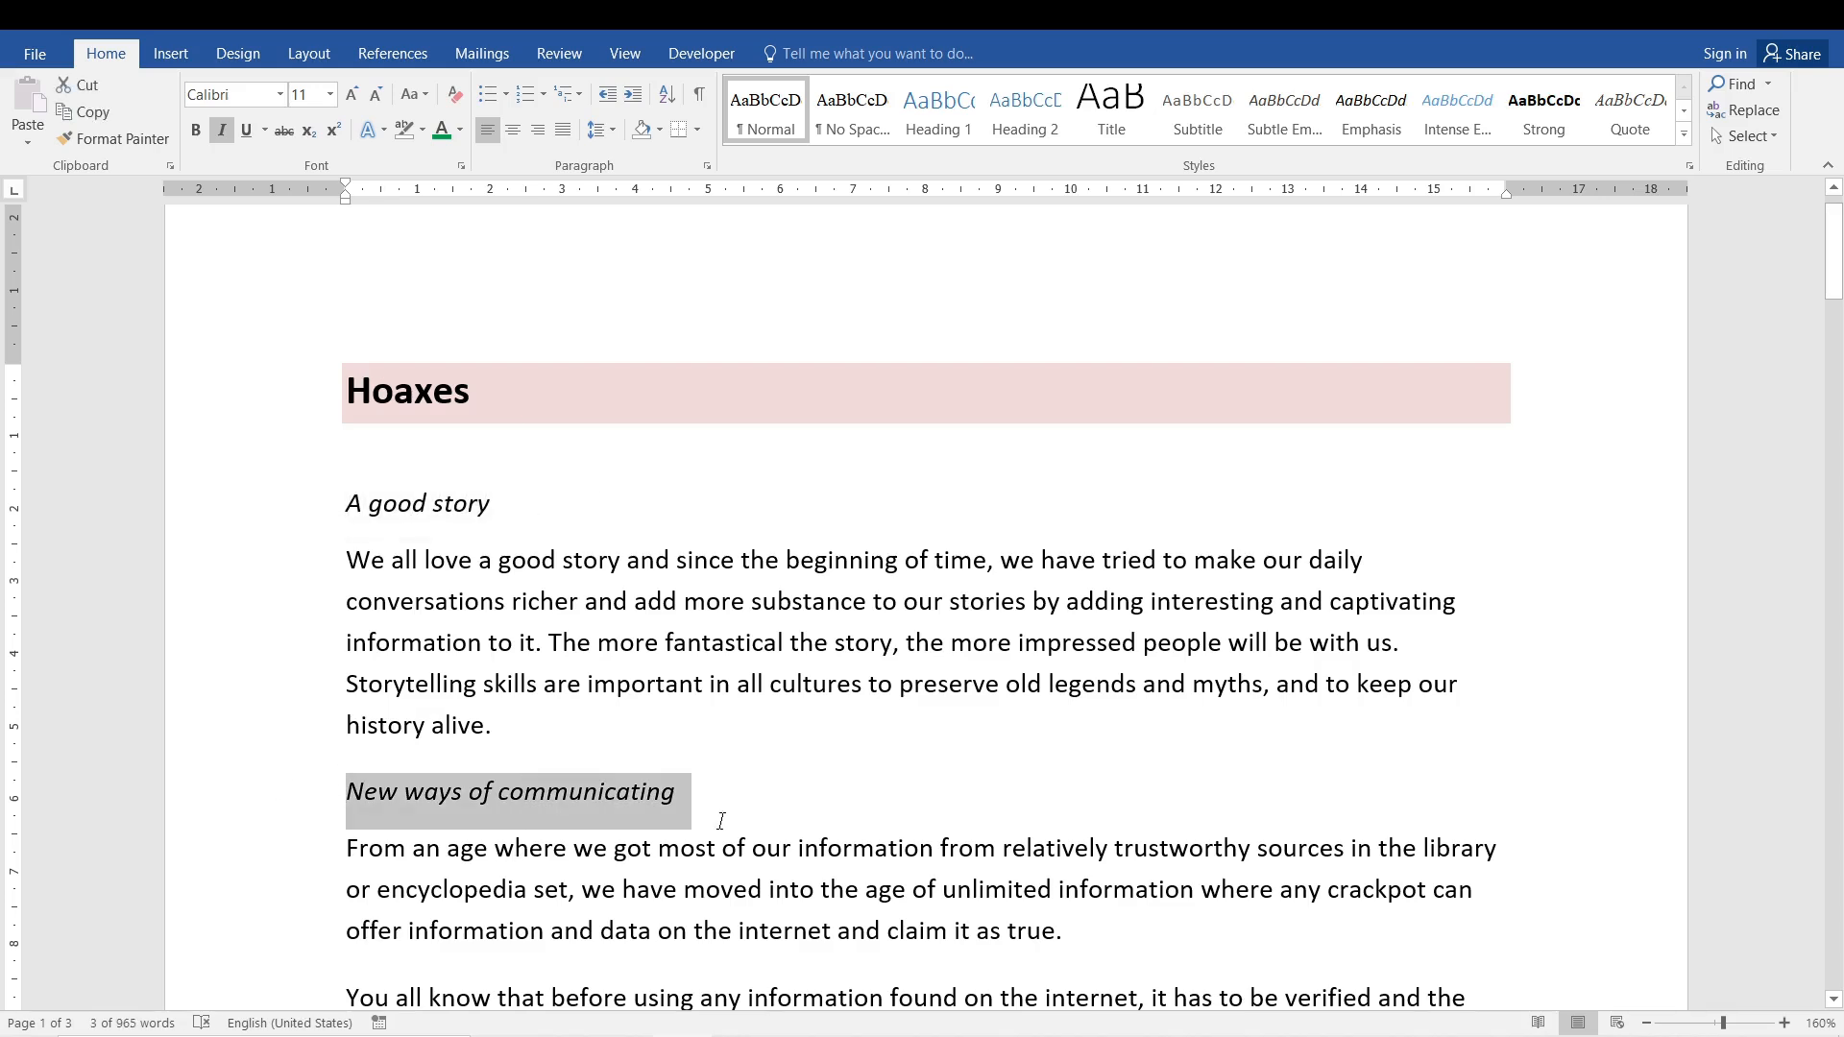
{"action": "left_click", "coordinate": [702, 887]}
{"action": "left_click", "coordinate": [393, 390]}
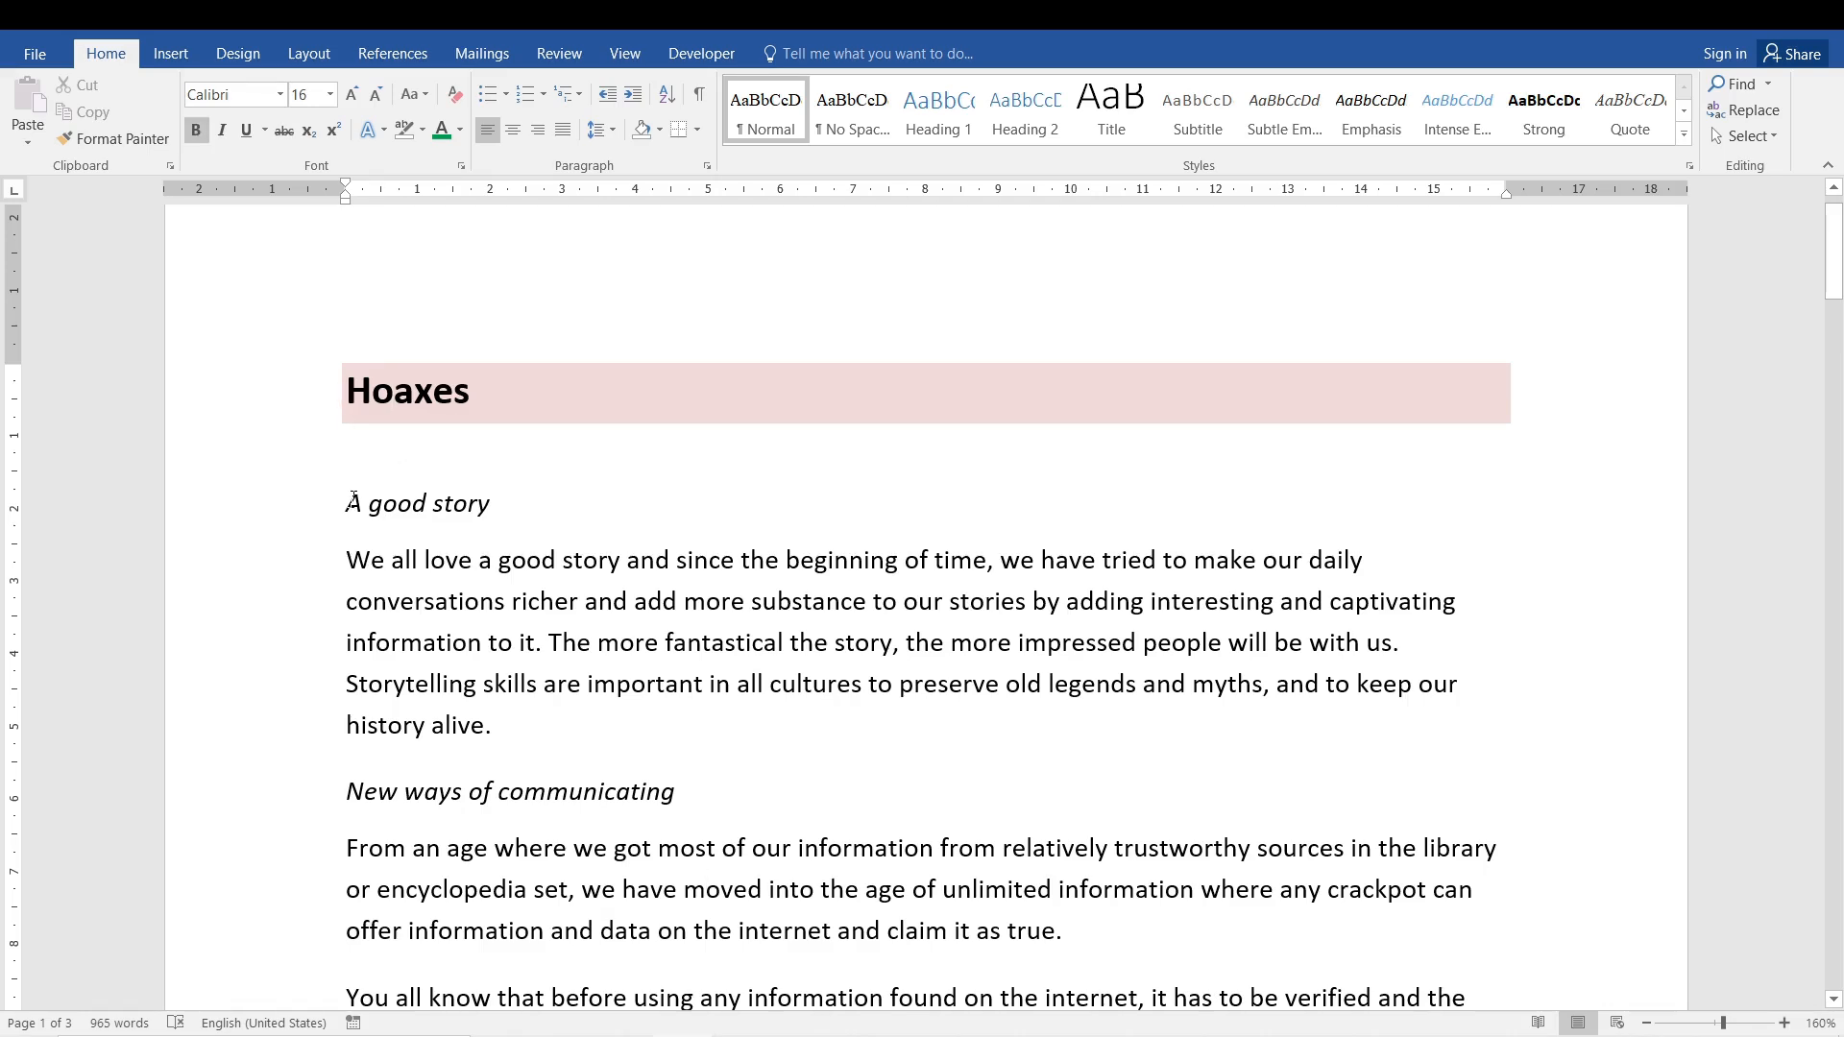
{"action": "left_click_drag", "start_coordinate": [353, 499], "coordinate": [490, 507]}
{"action": "left_click_drag", "start_coordinate": [347, 560], "coordinate": [488, 642]}
{"action": "left_click_drag", "start_coordinate": [607, 727], "coordinate": [608, 733]}
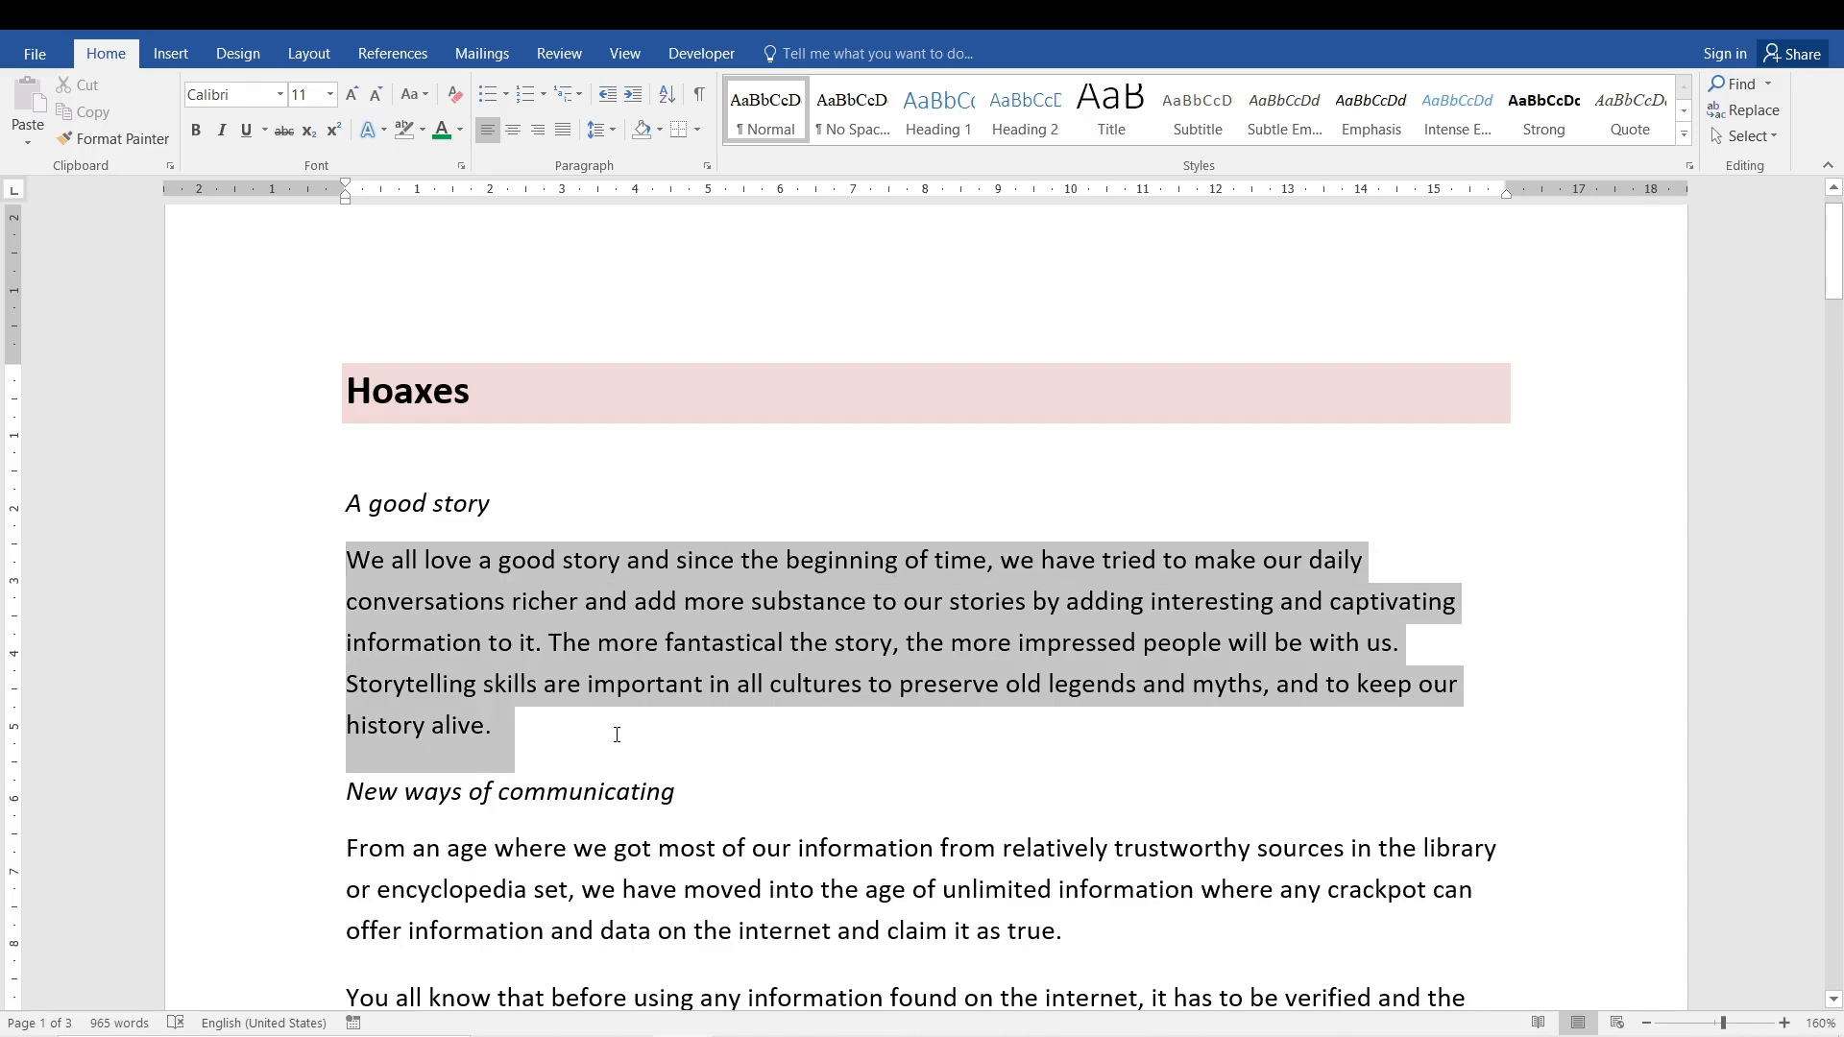
{"action": "left_click_drag", "start_coordinate": [347, 789], "coordinate": [669, 790]}
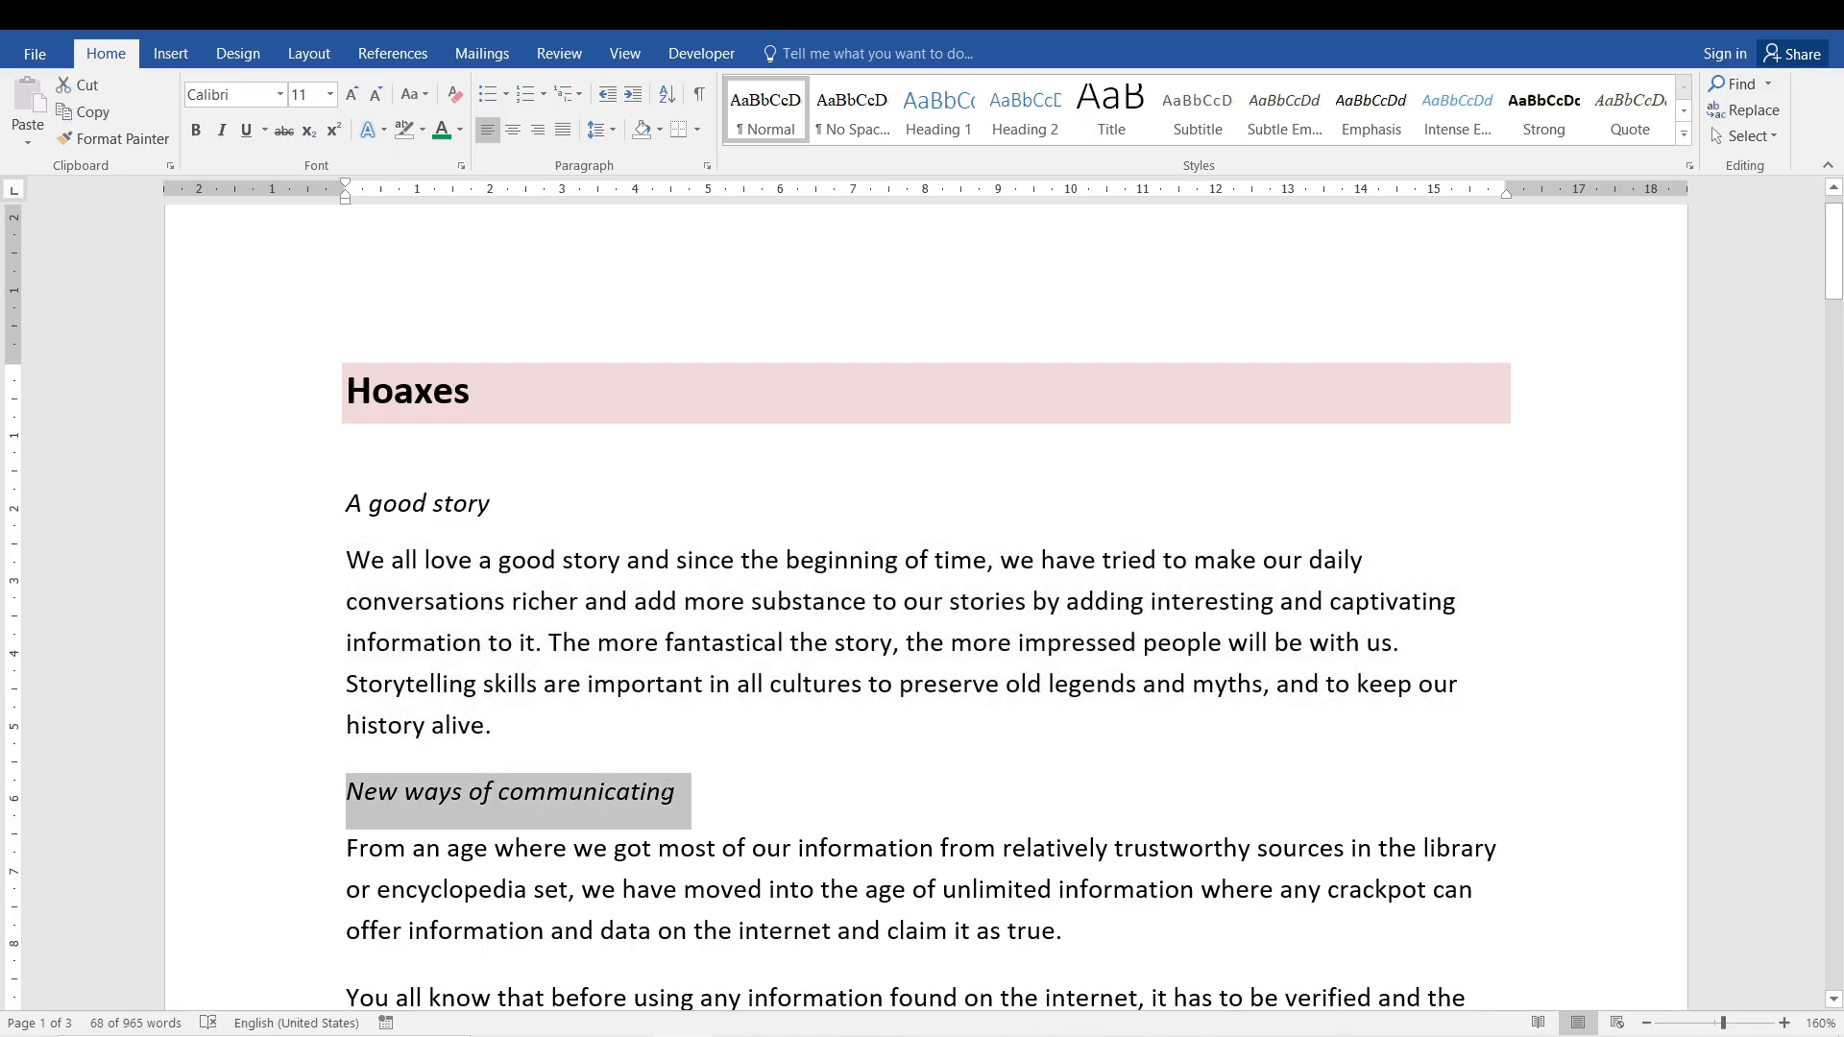
{"action": "left_click_drag", "start_coordinate": [347, 847], "coordinate": [1069, 941]}
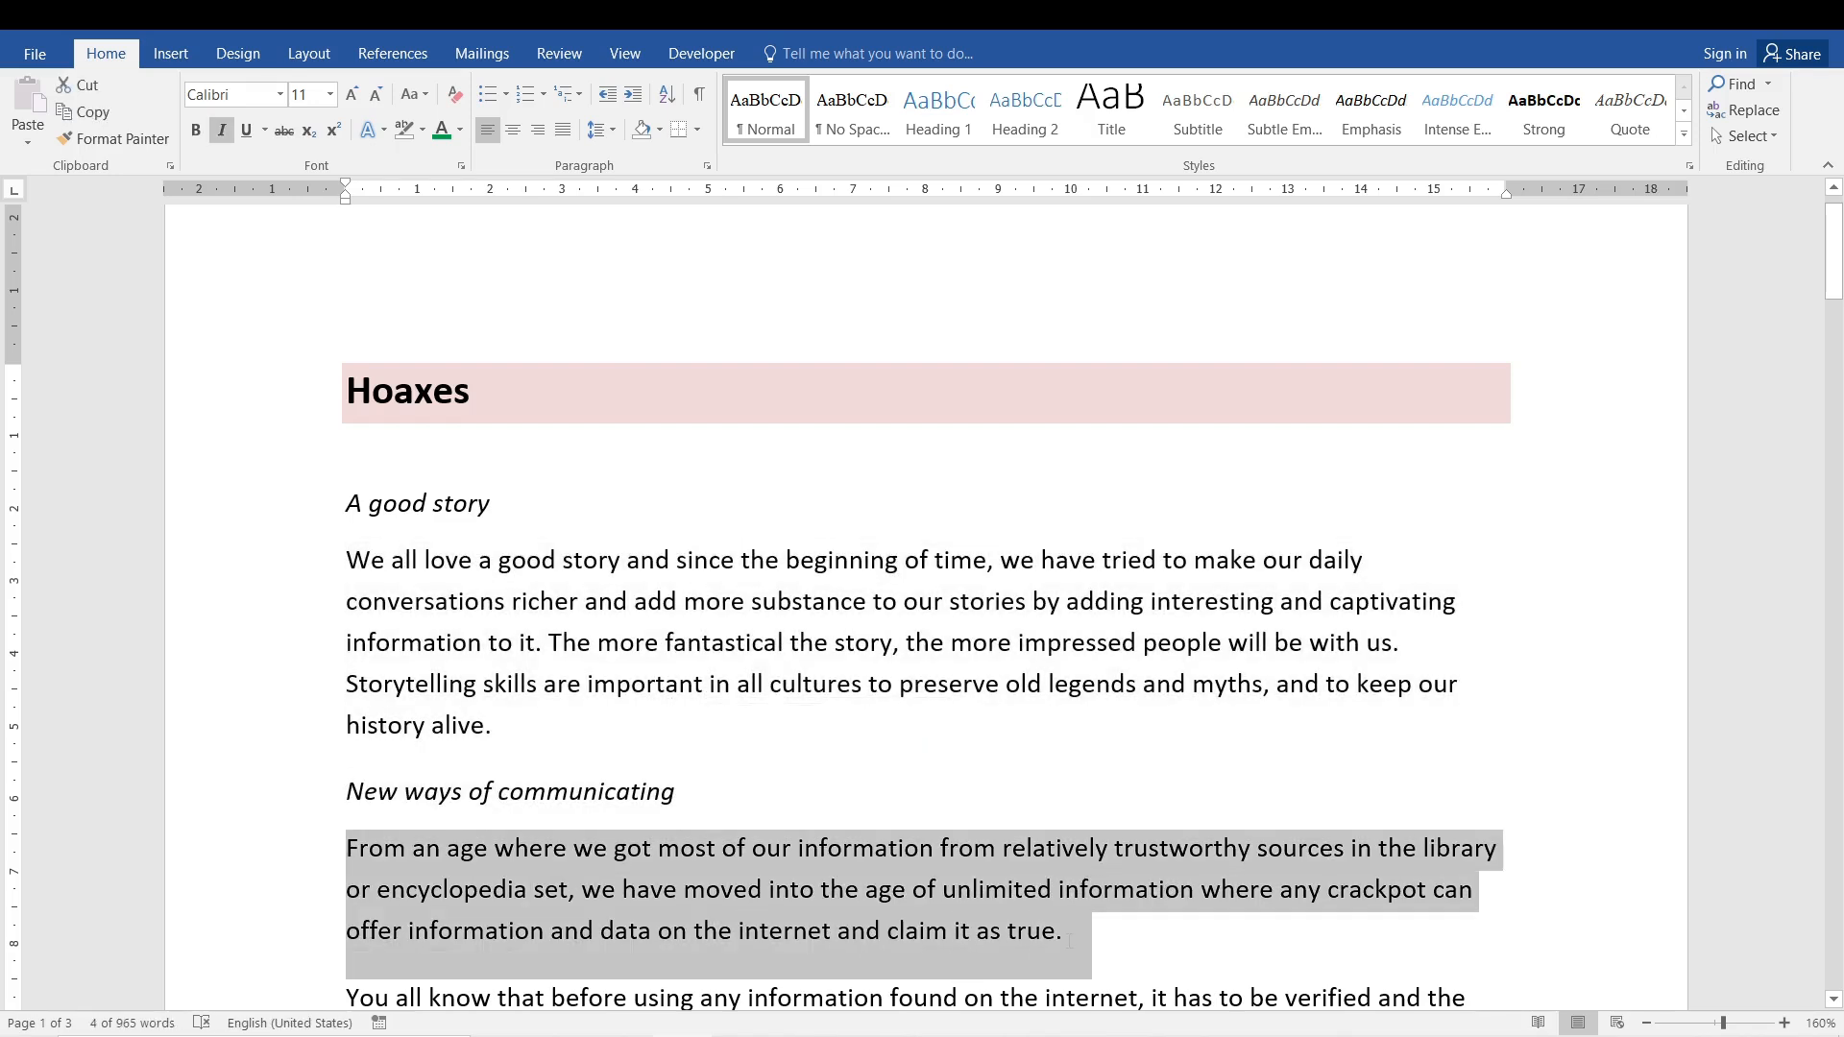
{"action": "left_click", "coordinate": [576, 722]}
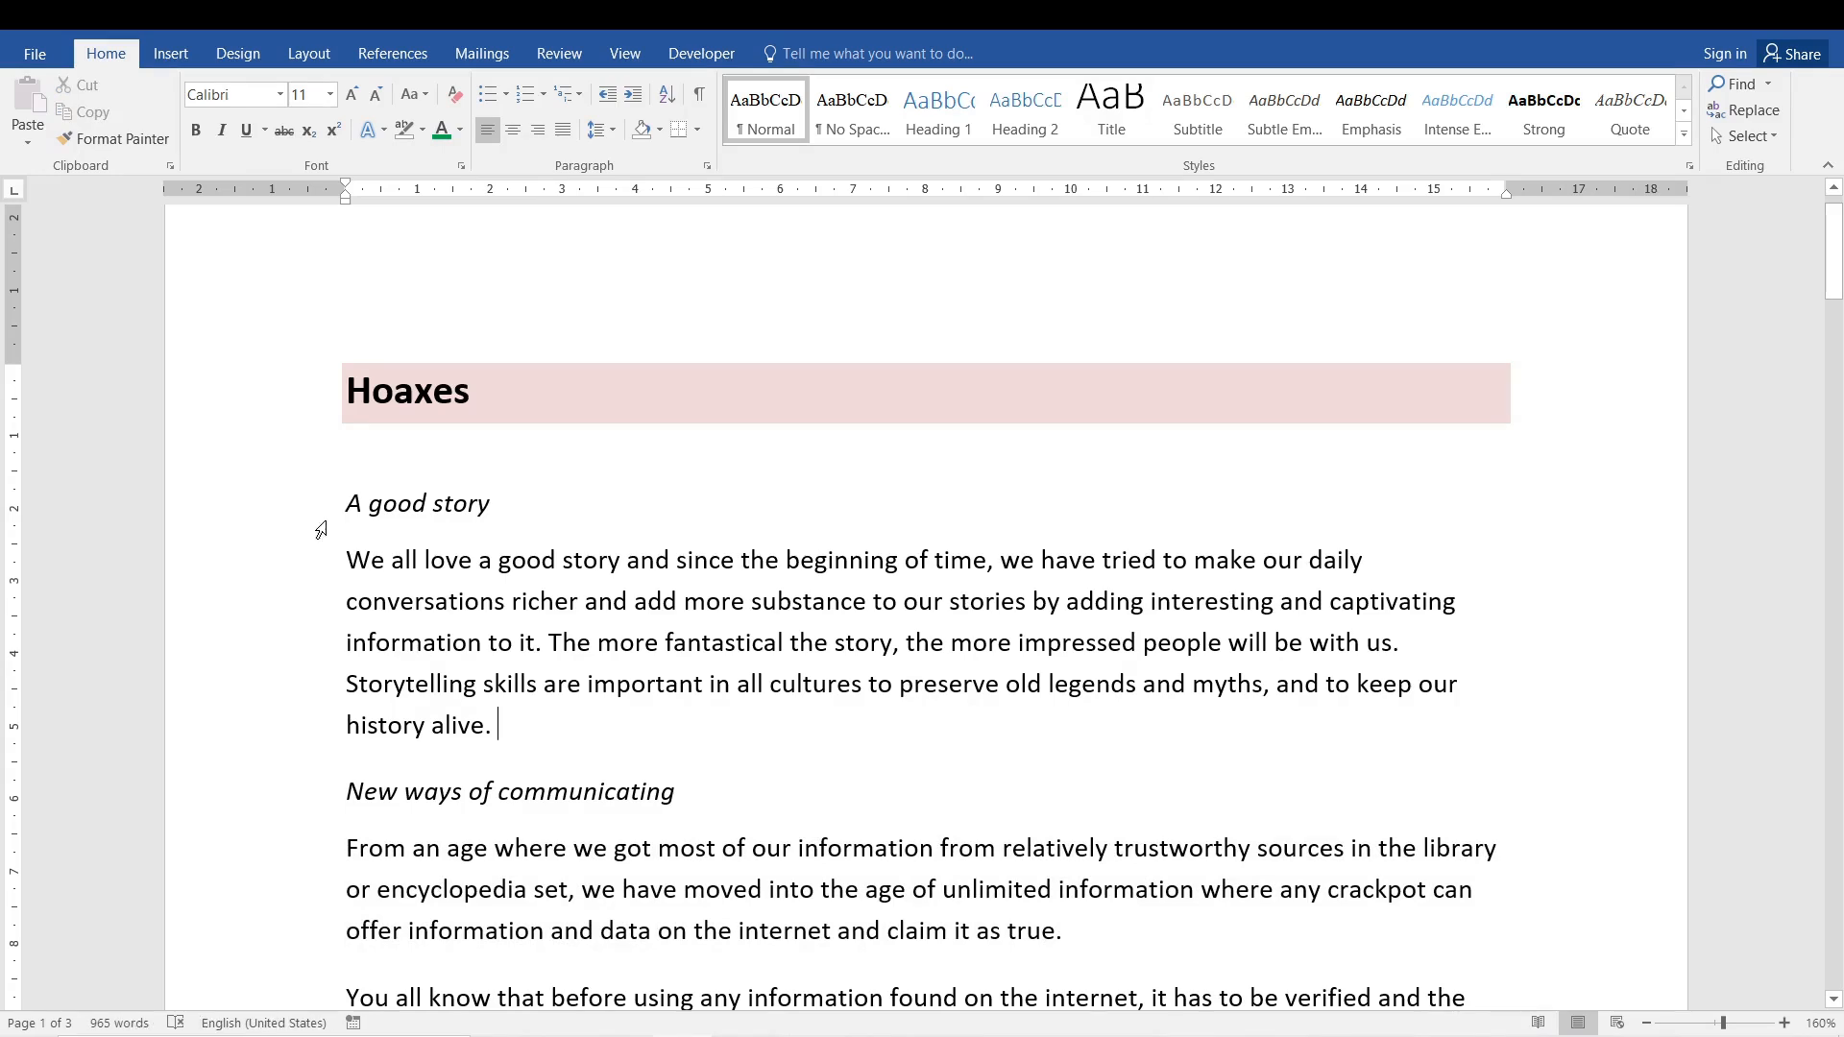
{"action": "left_click", "coordinate": [285, 514]}
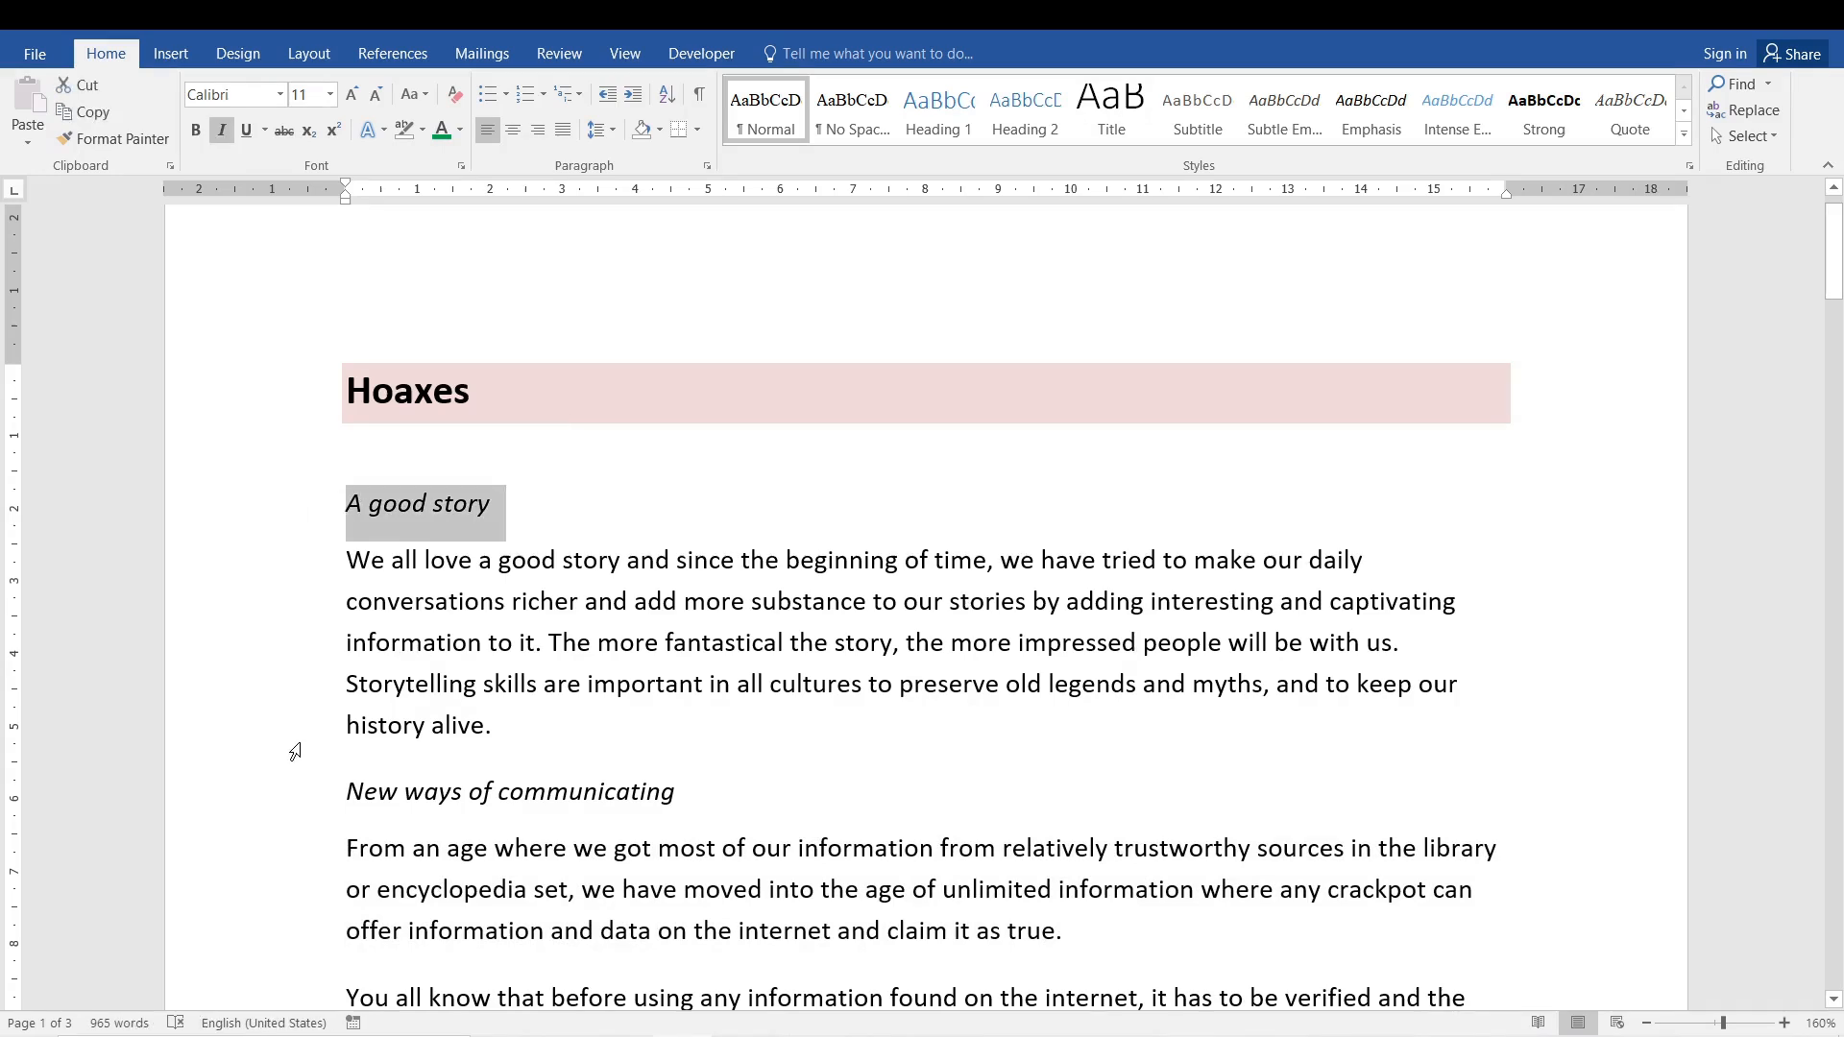
{"action": "left_click", "coordinate": [264, 810]}
{"action": "left_click", "coordinate": [600, 889]}
{"action": "left_click", "coordinate": [383, 501]}
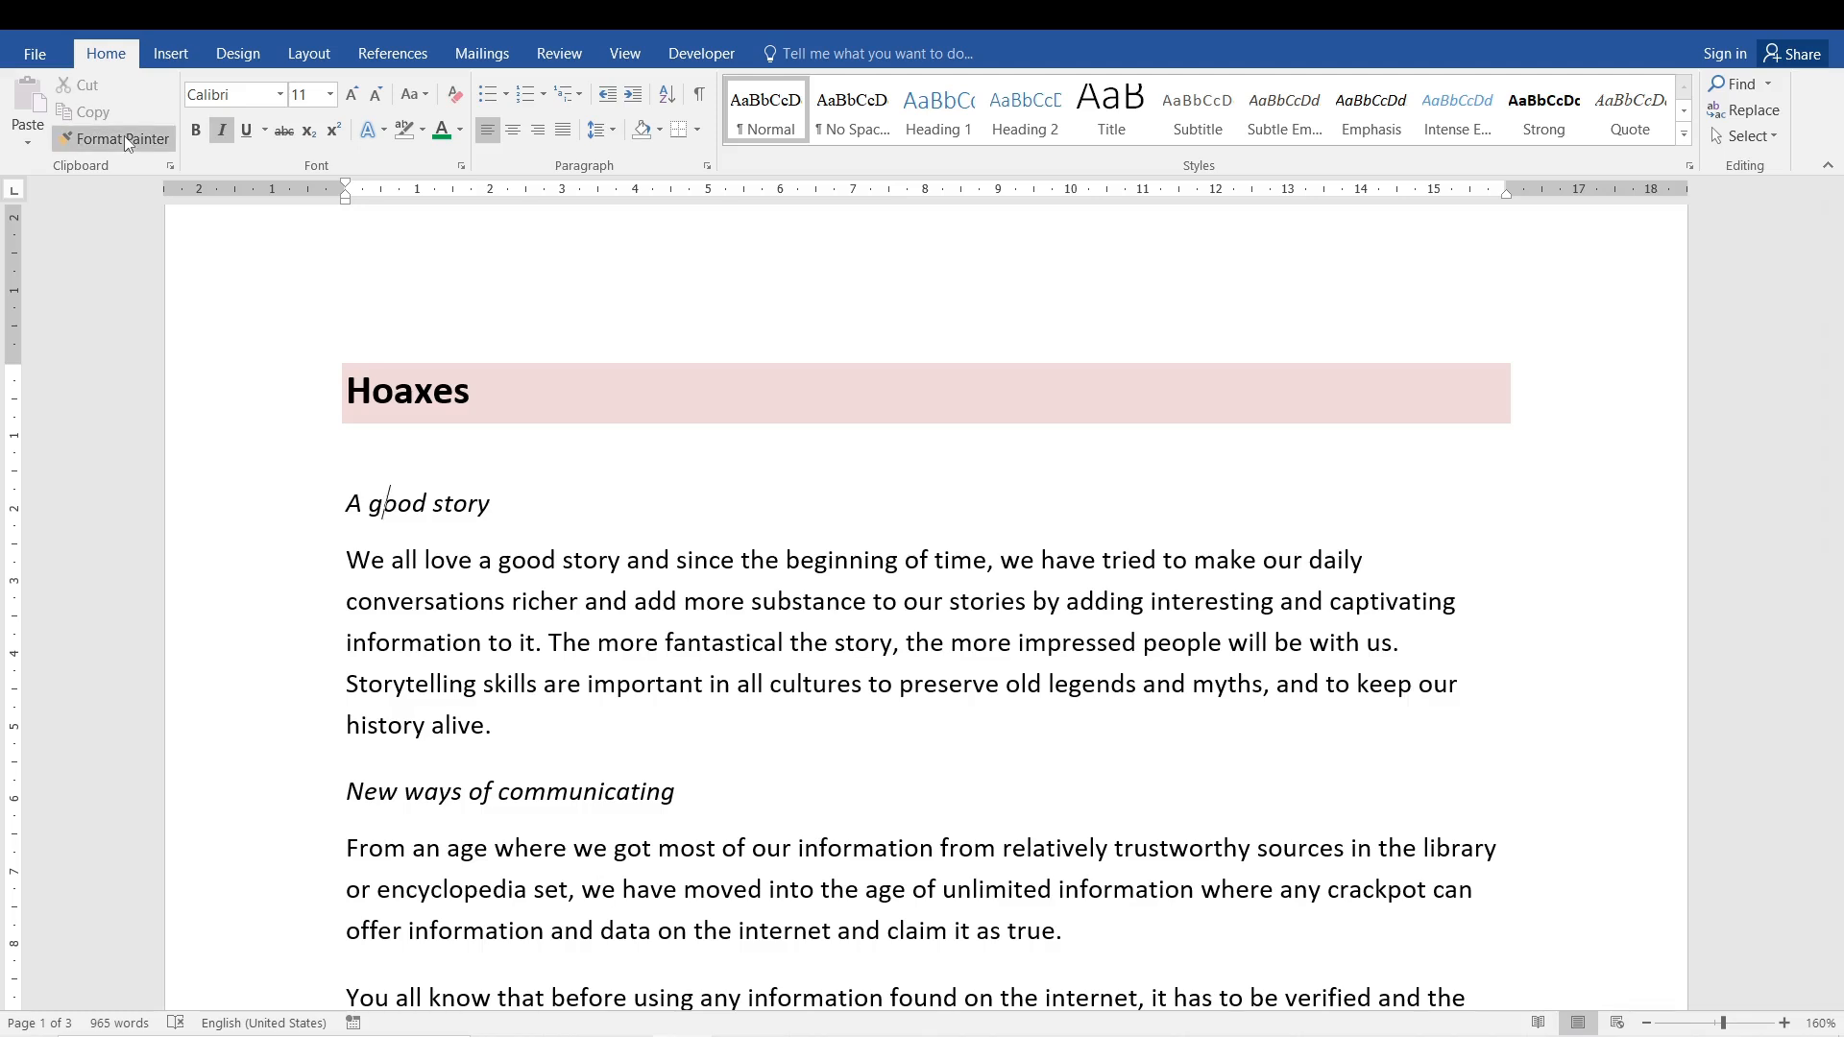
- Apply the Hoaxes heading's formatting to 'A good story' with Format Painter, then undo it
{"action": "left_click_drag", "start_coordinate": [407, 392], "coordinate": [469, 470]}
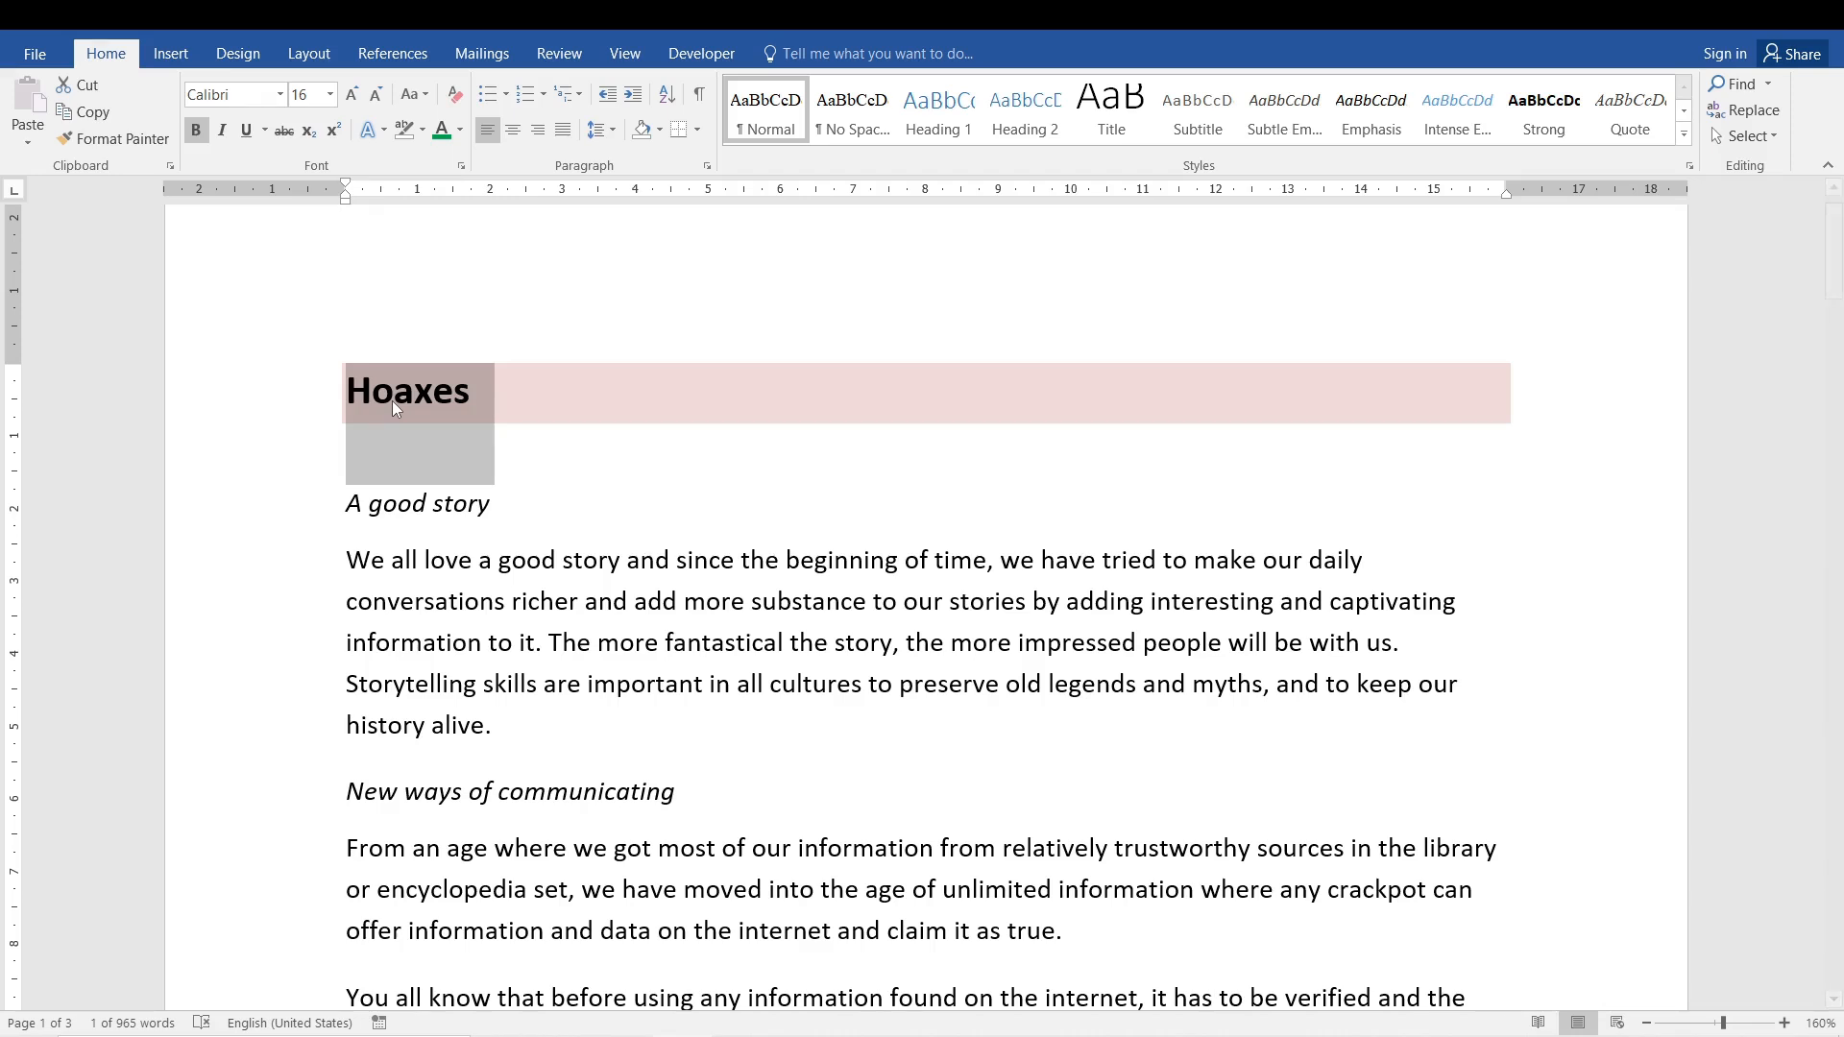
{"action": "left_click", "coordinate": [107, 137]}
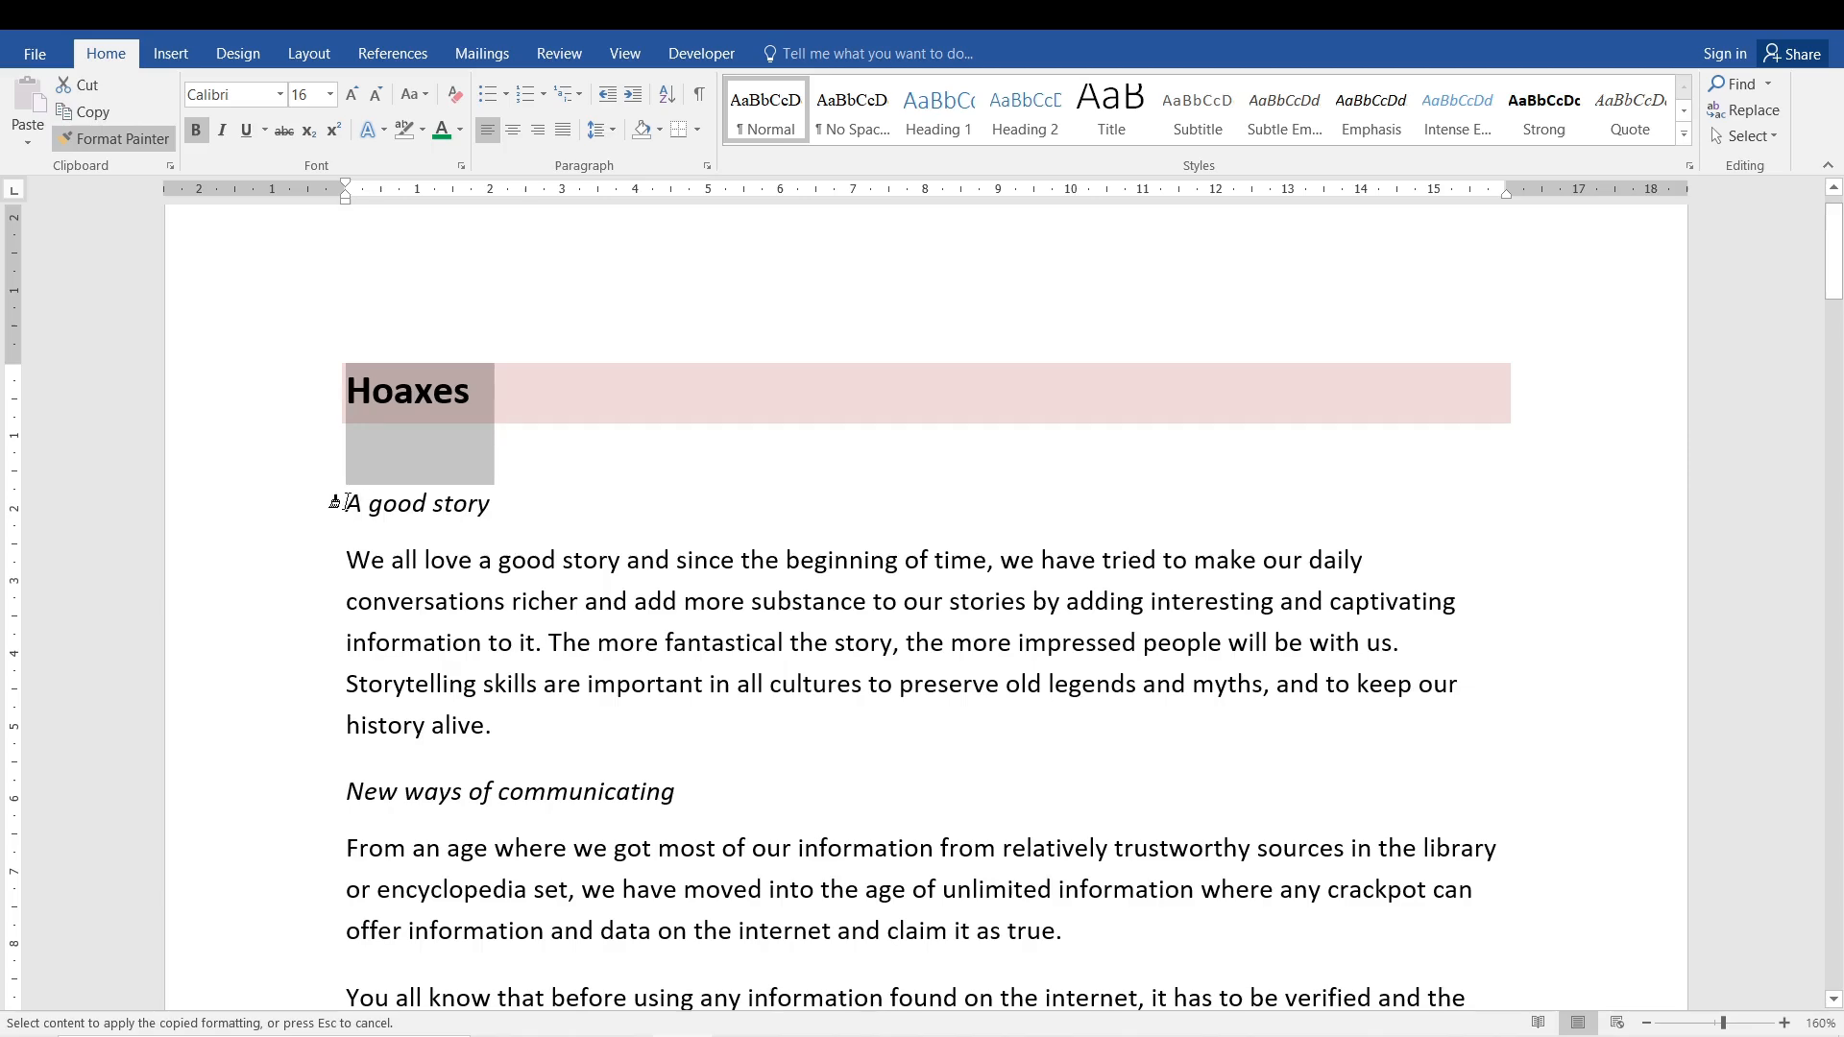
{"action": "left_click_drag", "start_coordinate": [335, 503], "coordinate": [487, 507]}
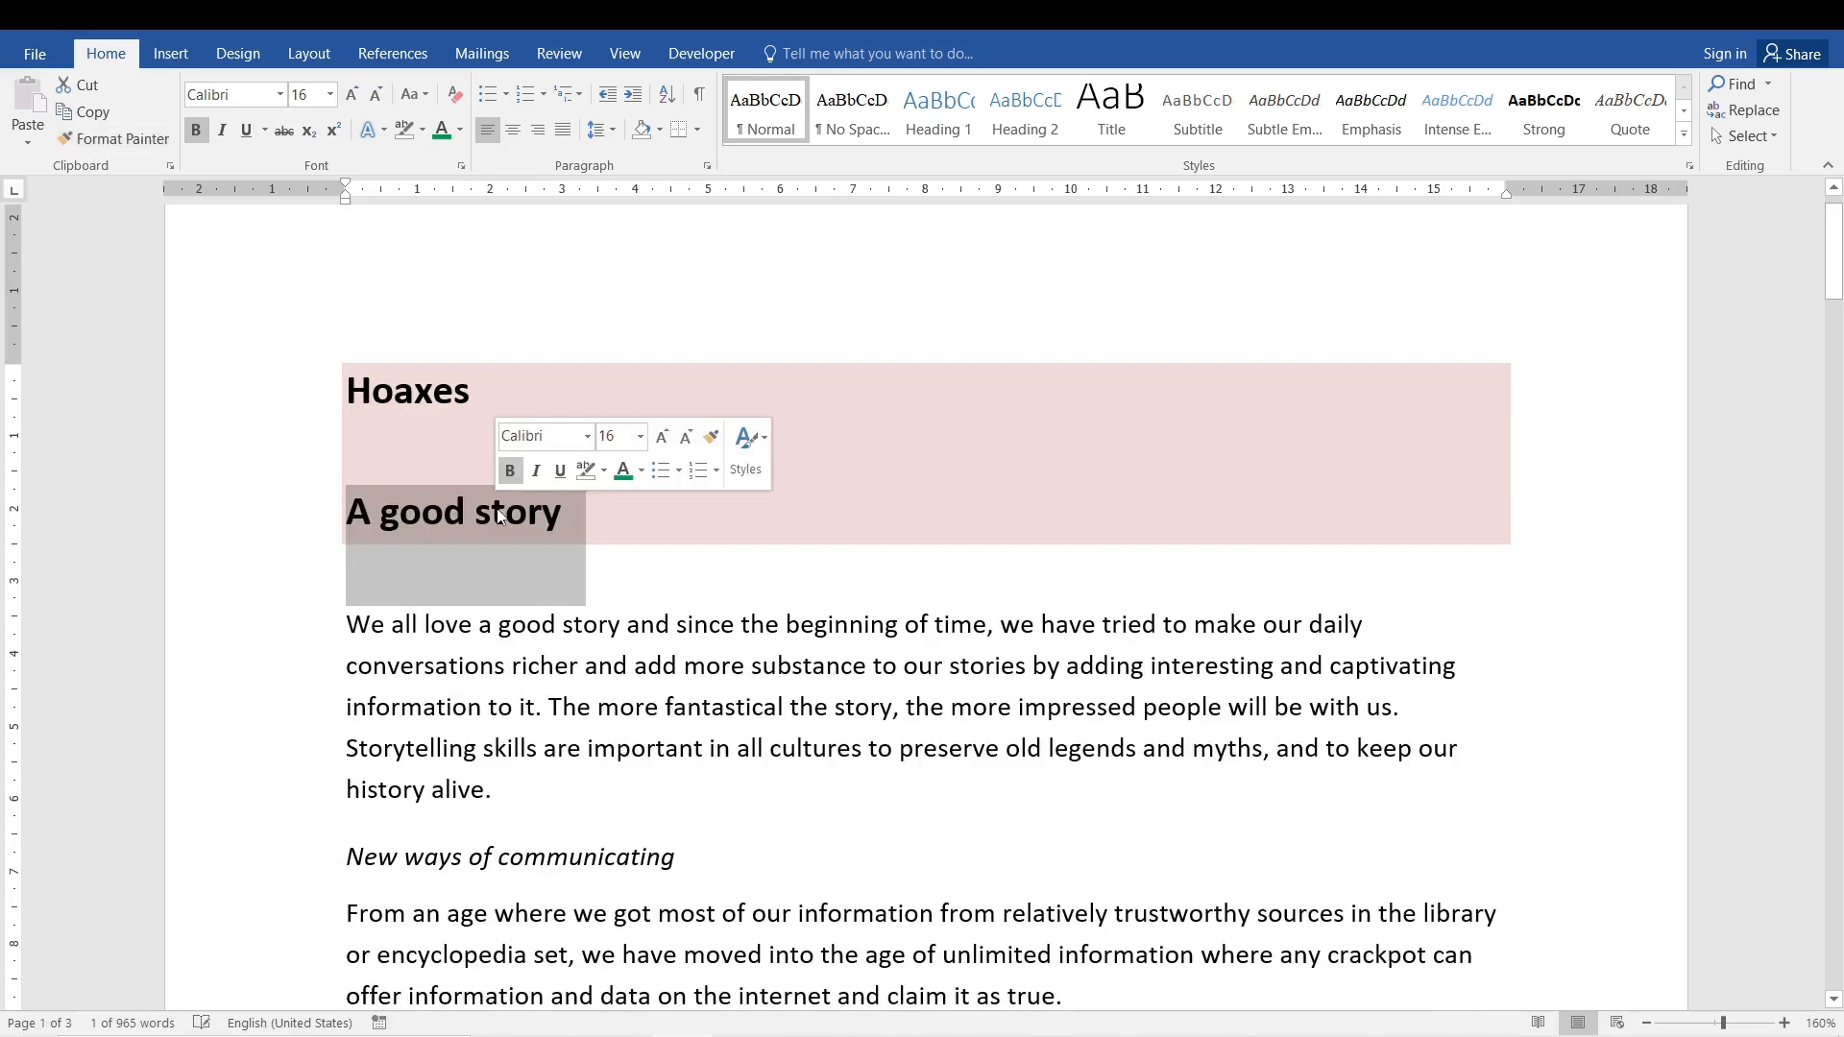
{"action": "left_click", "coordinate": [637, 663]}
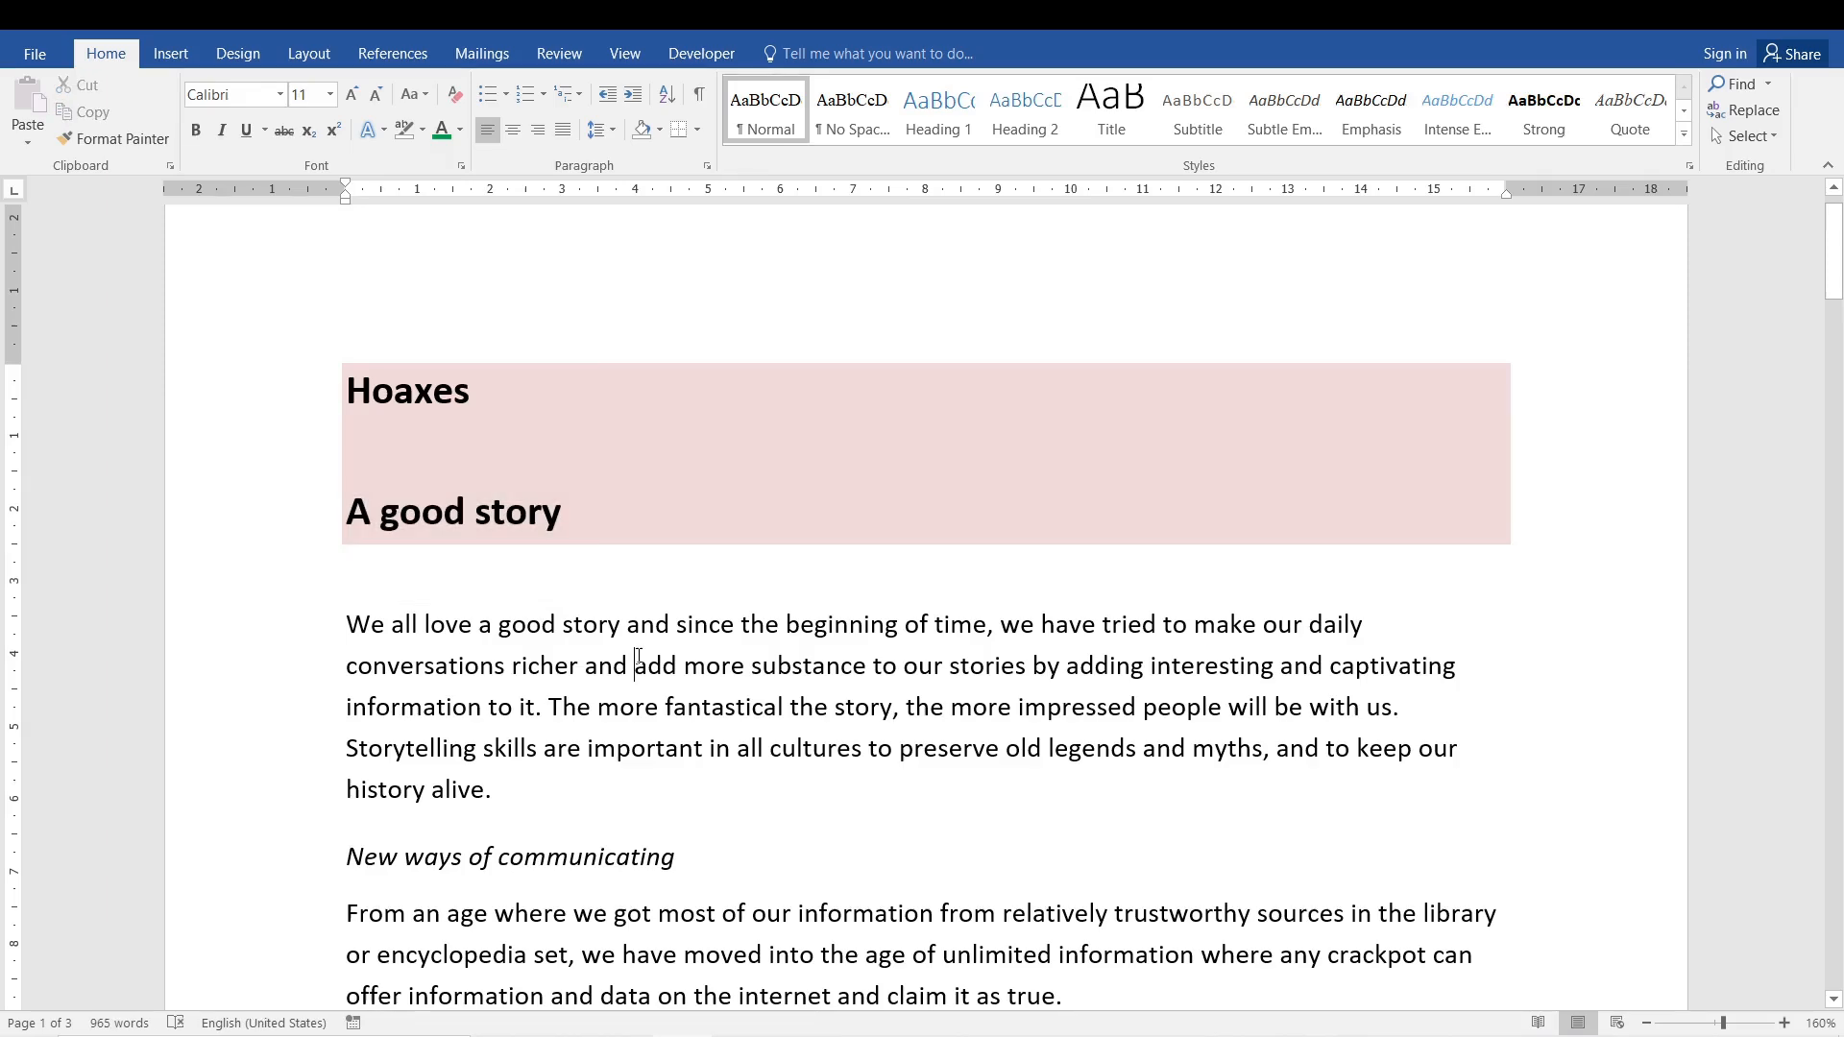
{"action": "key", "text": "ctrl+z"}
- Apply the Heading 1 style to the 'A good story' subheading
{"action": "left_click", "coordinate": [523, 528]}
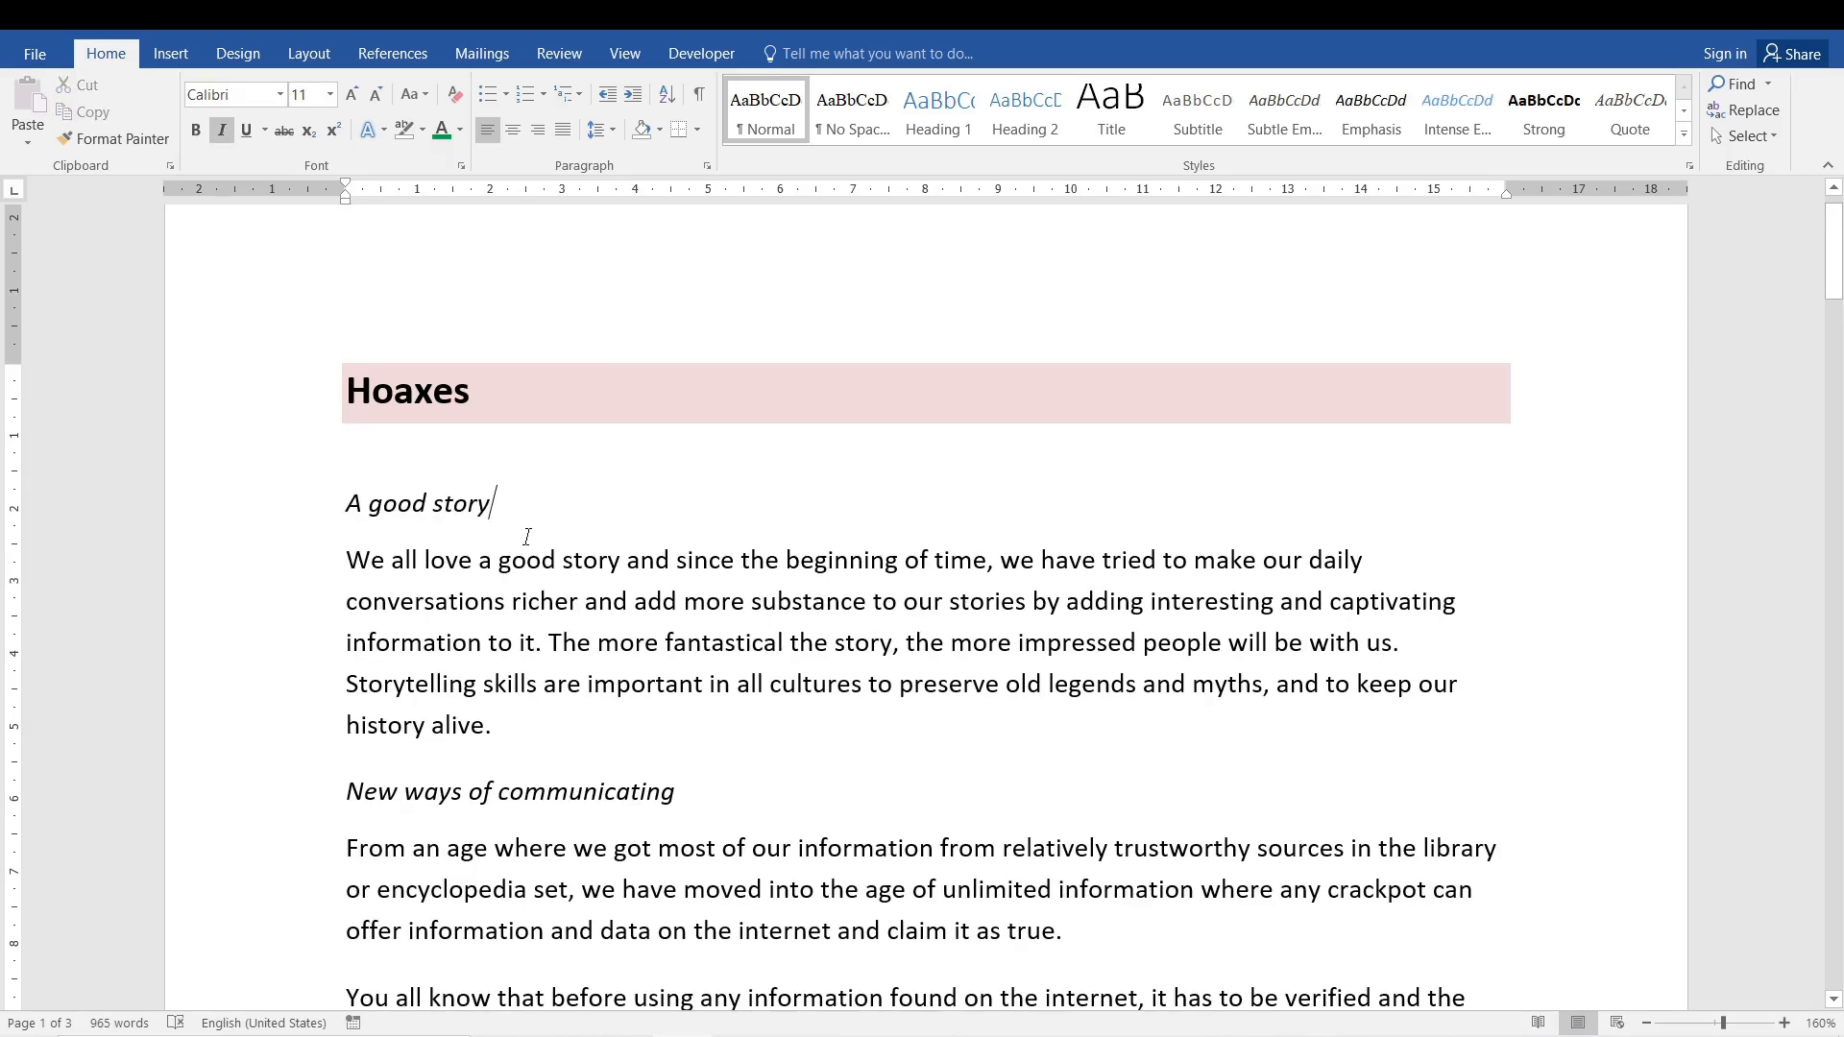
{"action": "left_click_drag", "start_coordinate": [485, 506], "coordinate": [344, 505]}
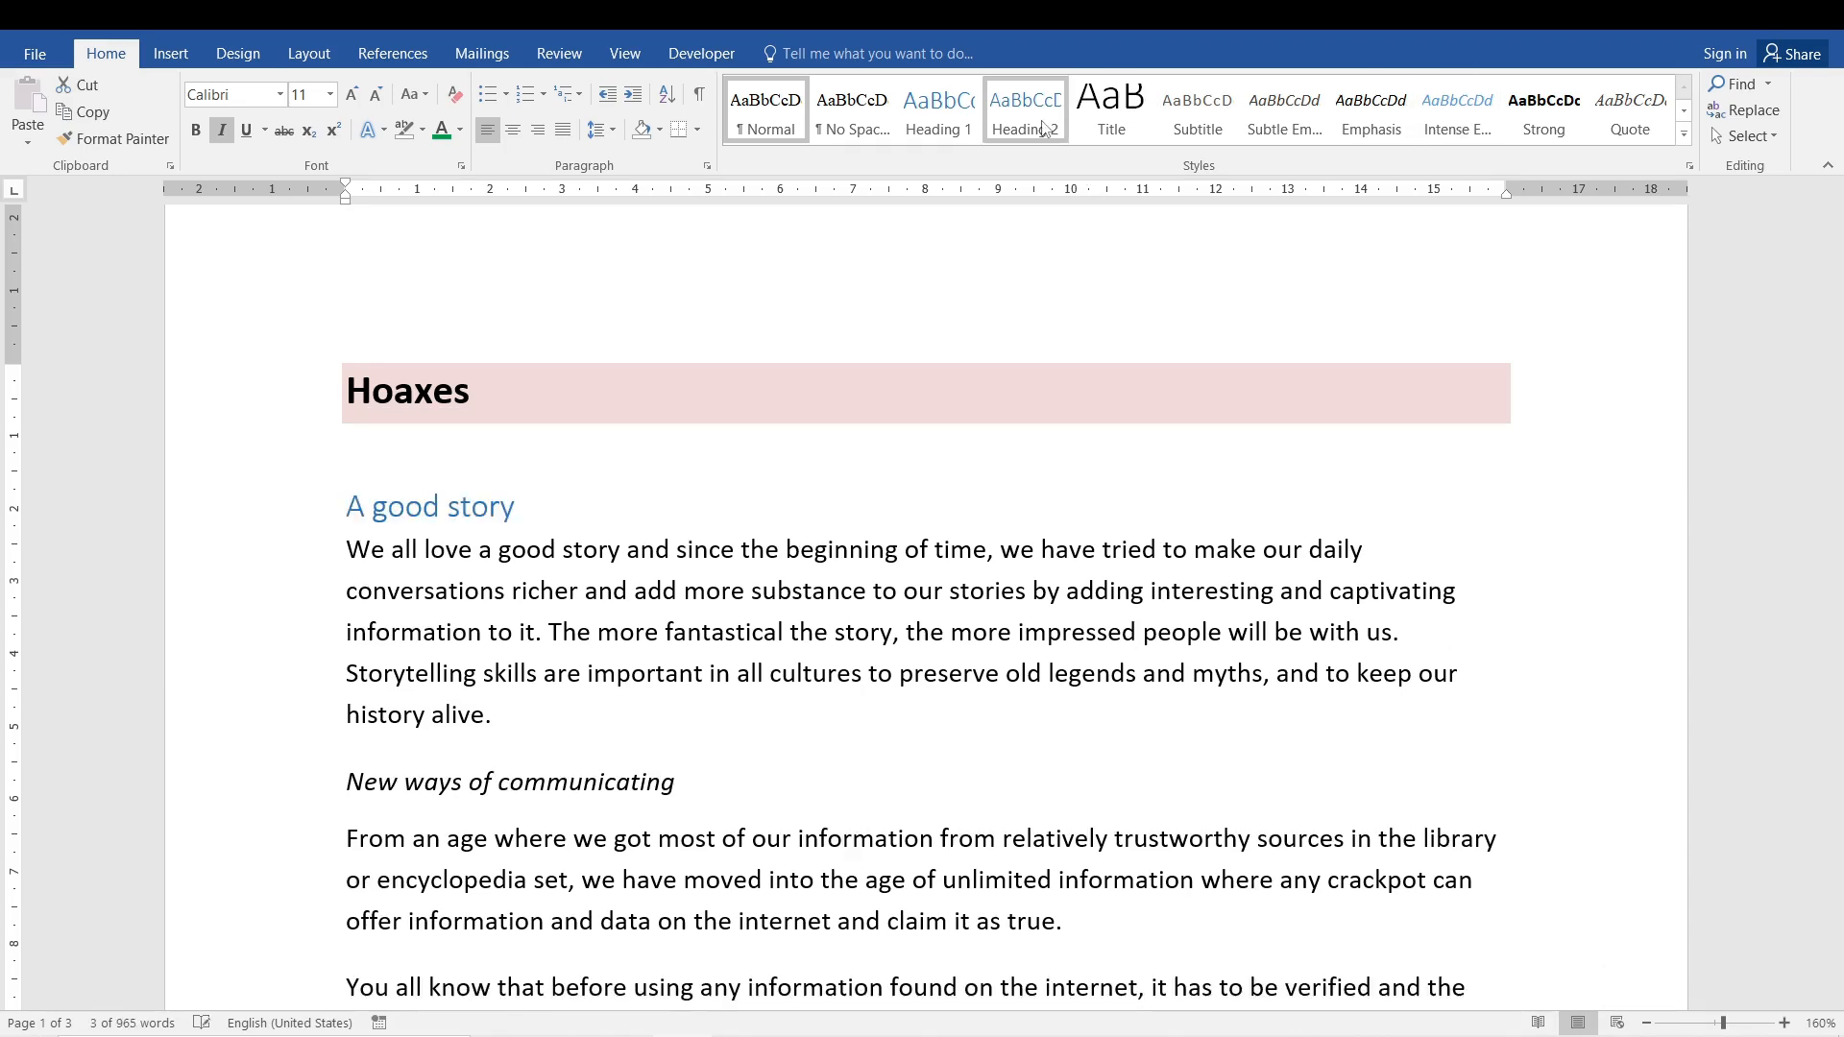
{"action": "left_click", "coordinate": [968, 128]}
{"action": "left_click", "coordinate": [474, 560]}
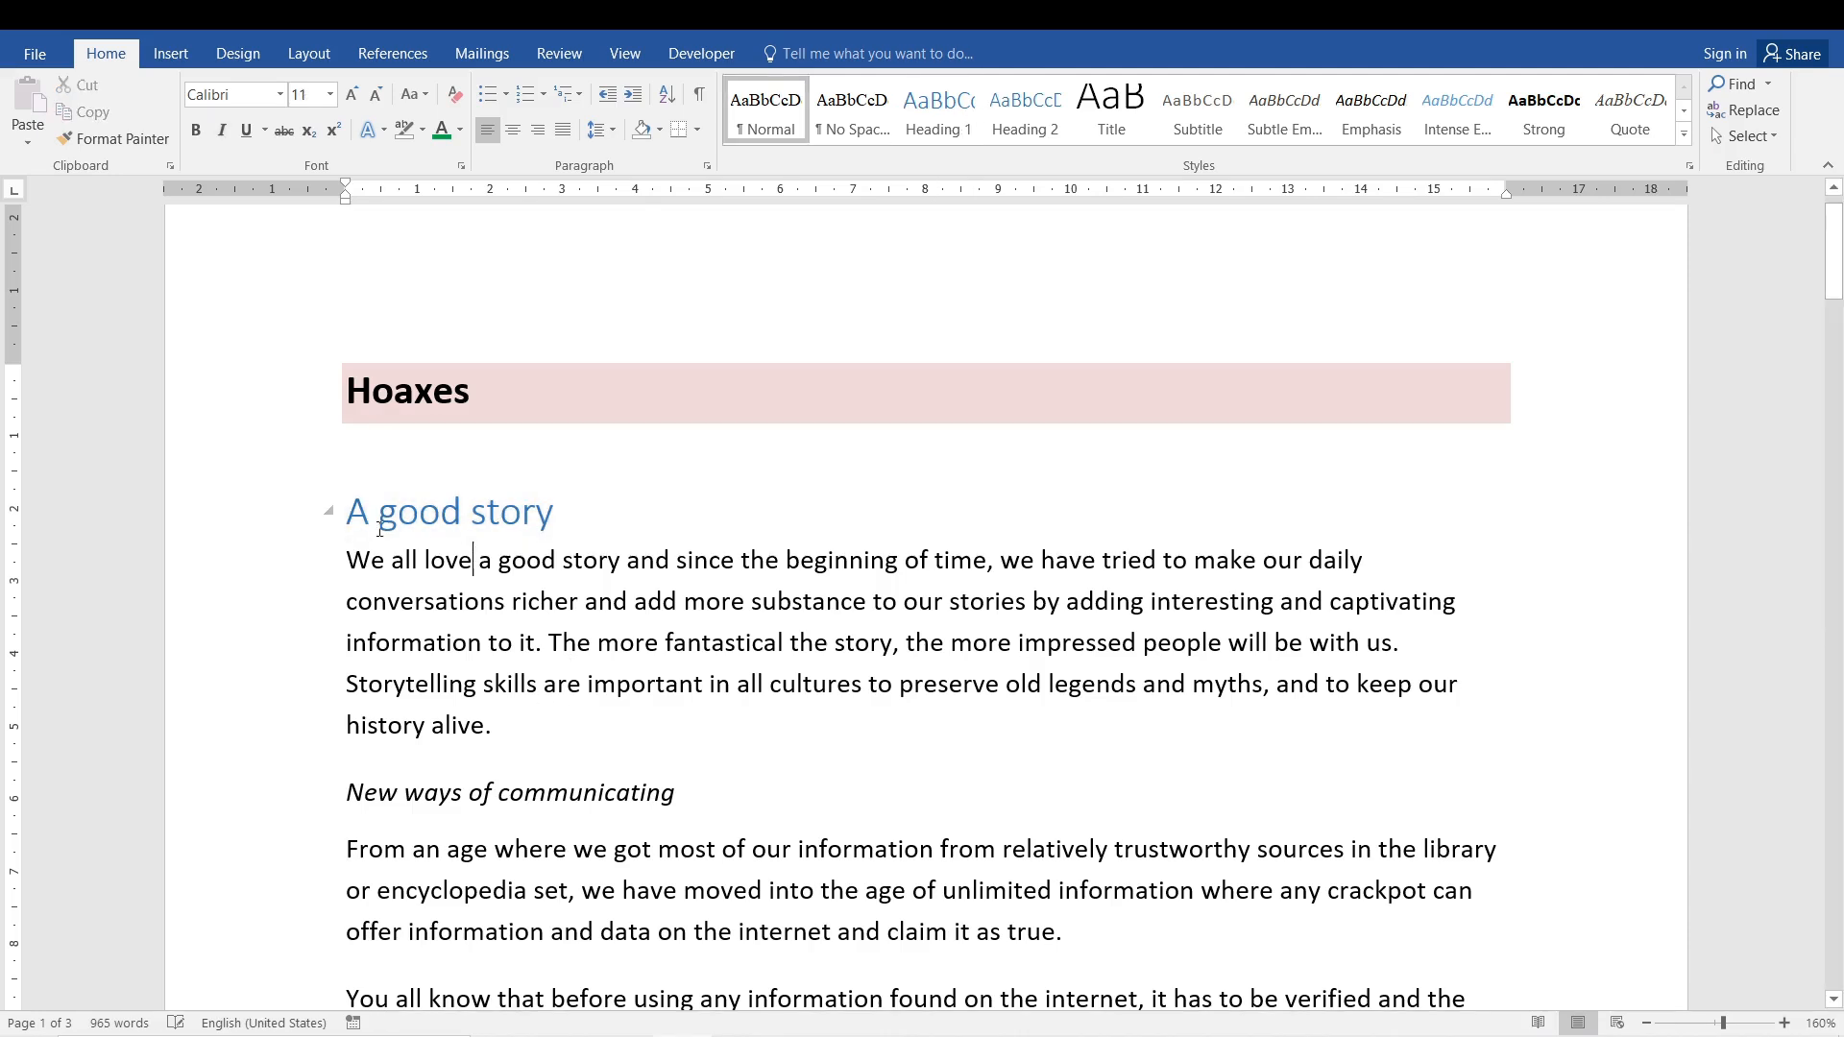
{"action": "left_click", "coordinate": [241, 519]}
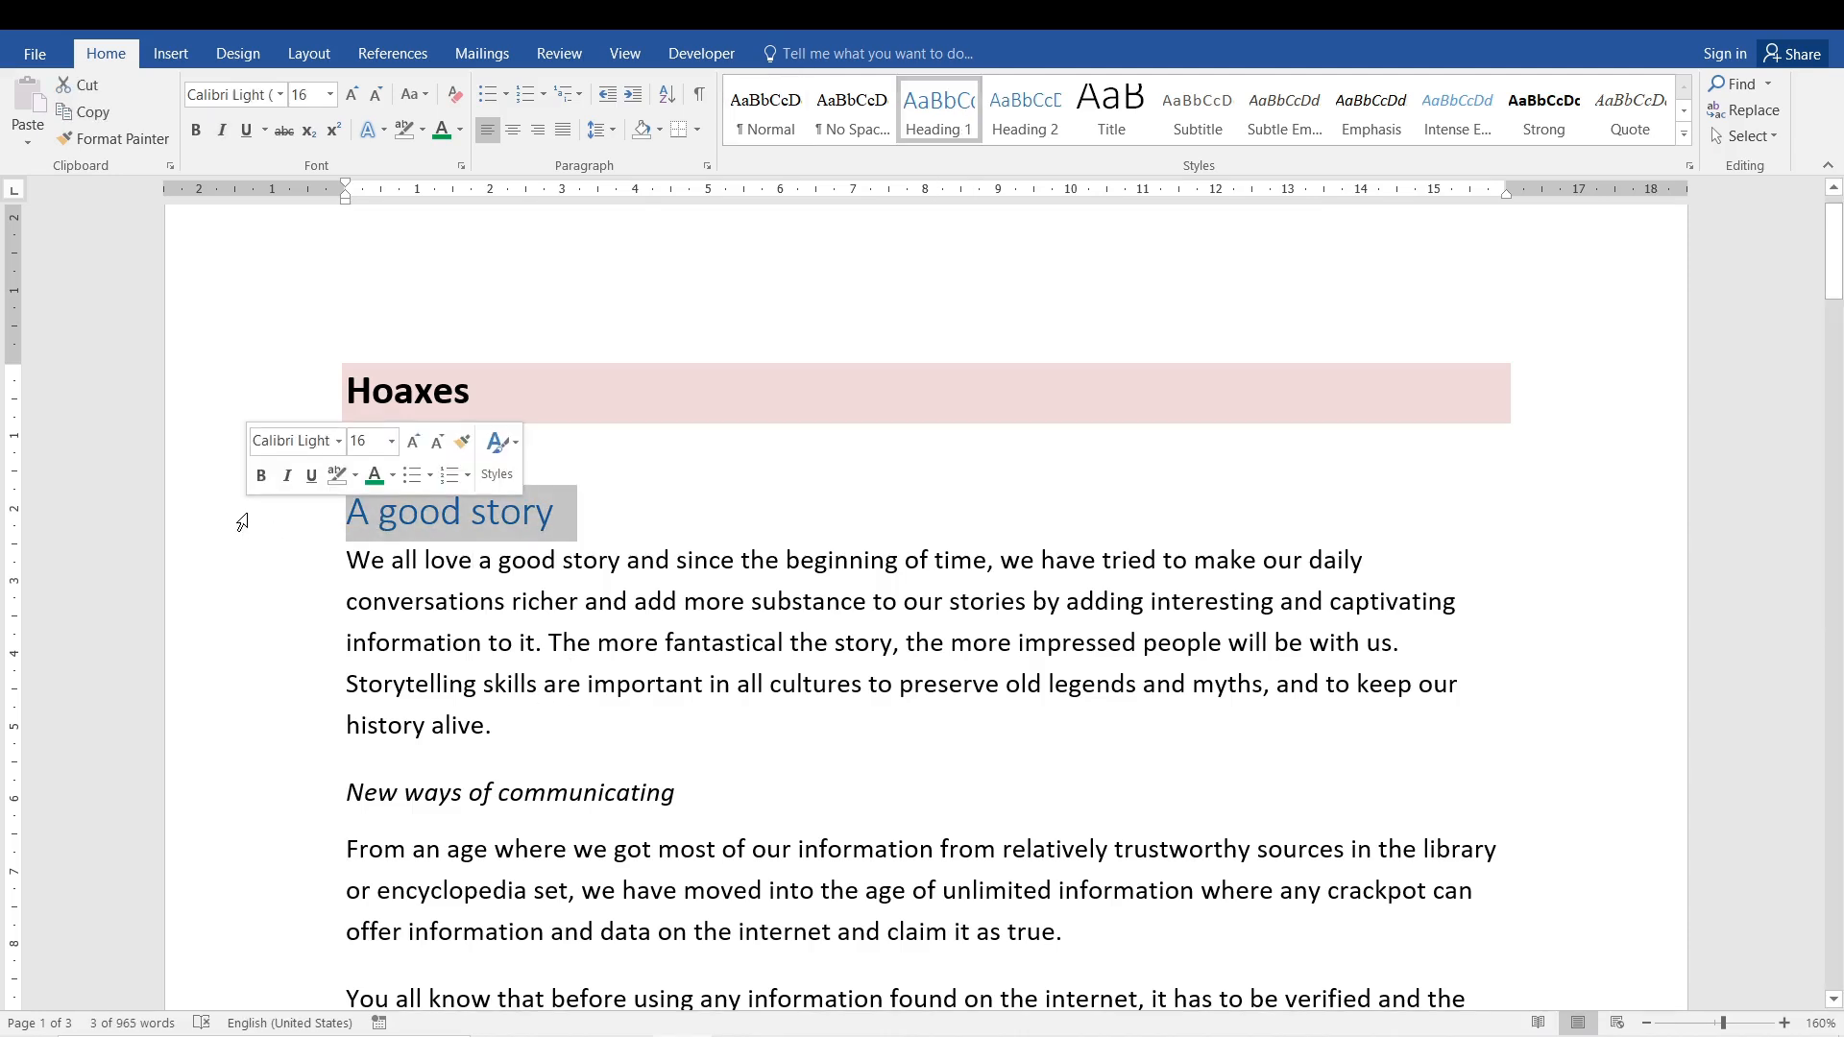
- Copy the 'A good story' heading formatting onto the 'New ways of communicating' subheading with Format Painter
{"action": "left_click", "coordinate": [120, 140]}
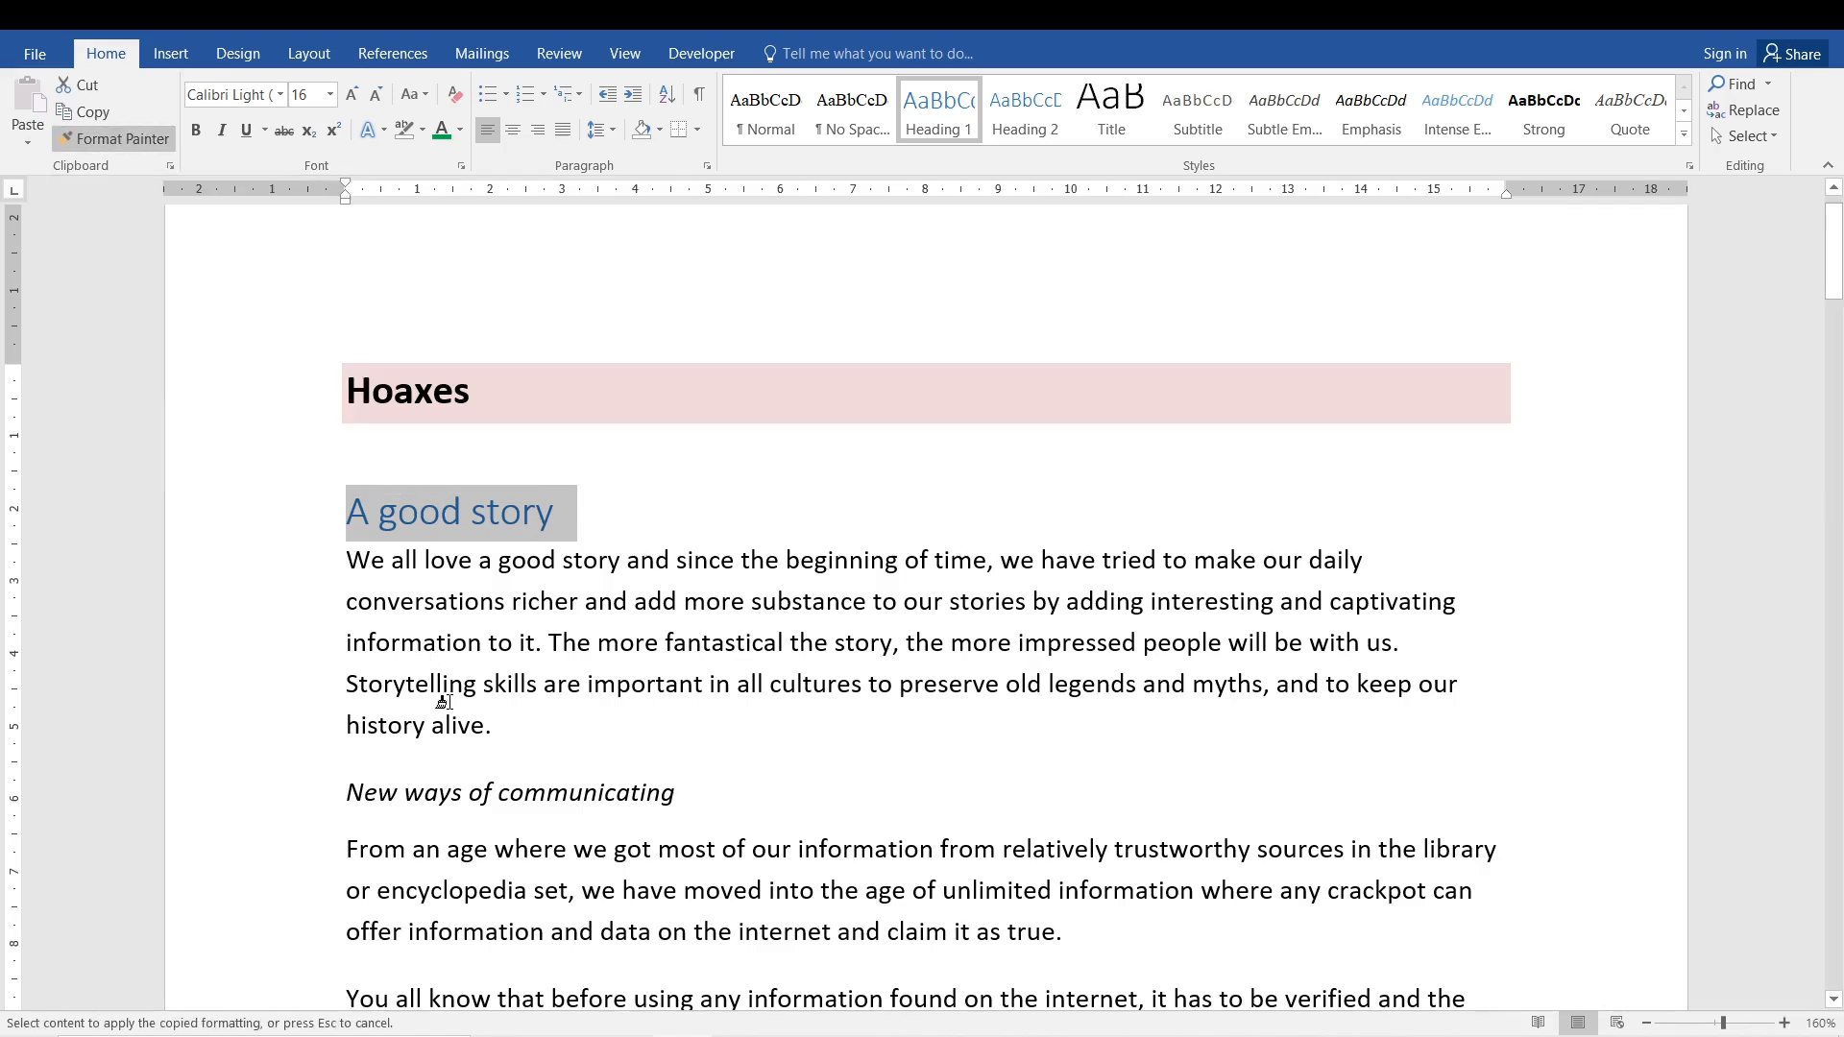
{"action": "mouse_move", "coordinate": [677, 793]}
{"action": "left_mouse_down"}
{"action": "mouse_move", "coordinate": [347, 792]}
{"action": "mouse_move", "coordinate": [366, 786]}
{"action": "left_mouse_up"}
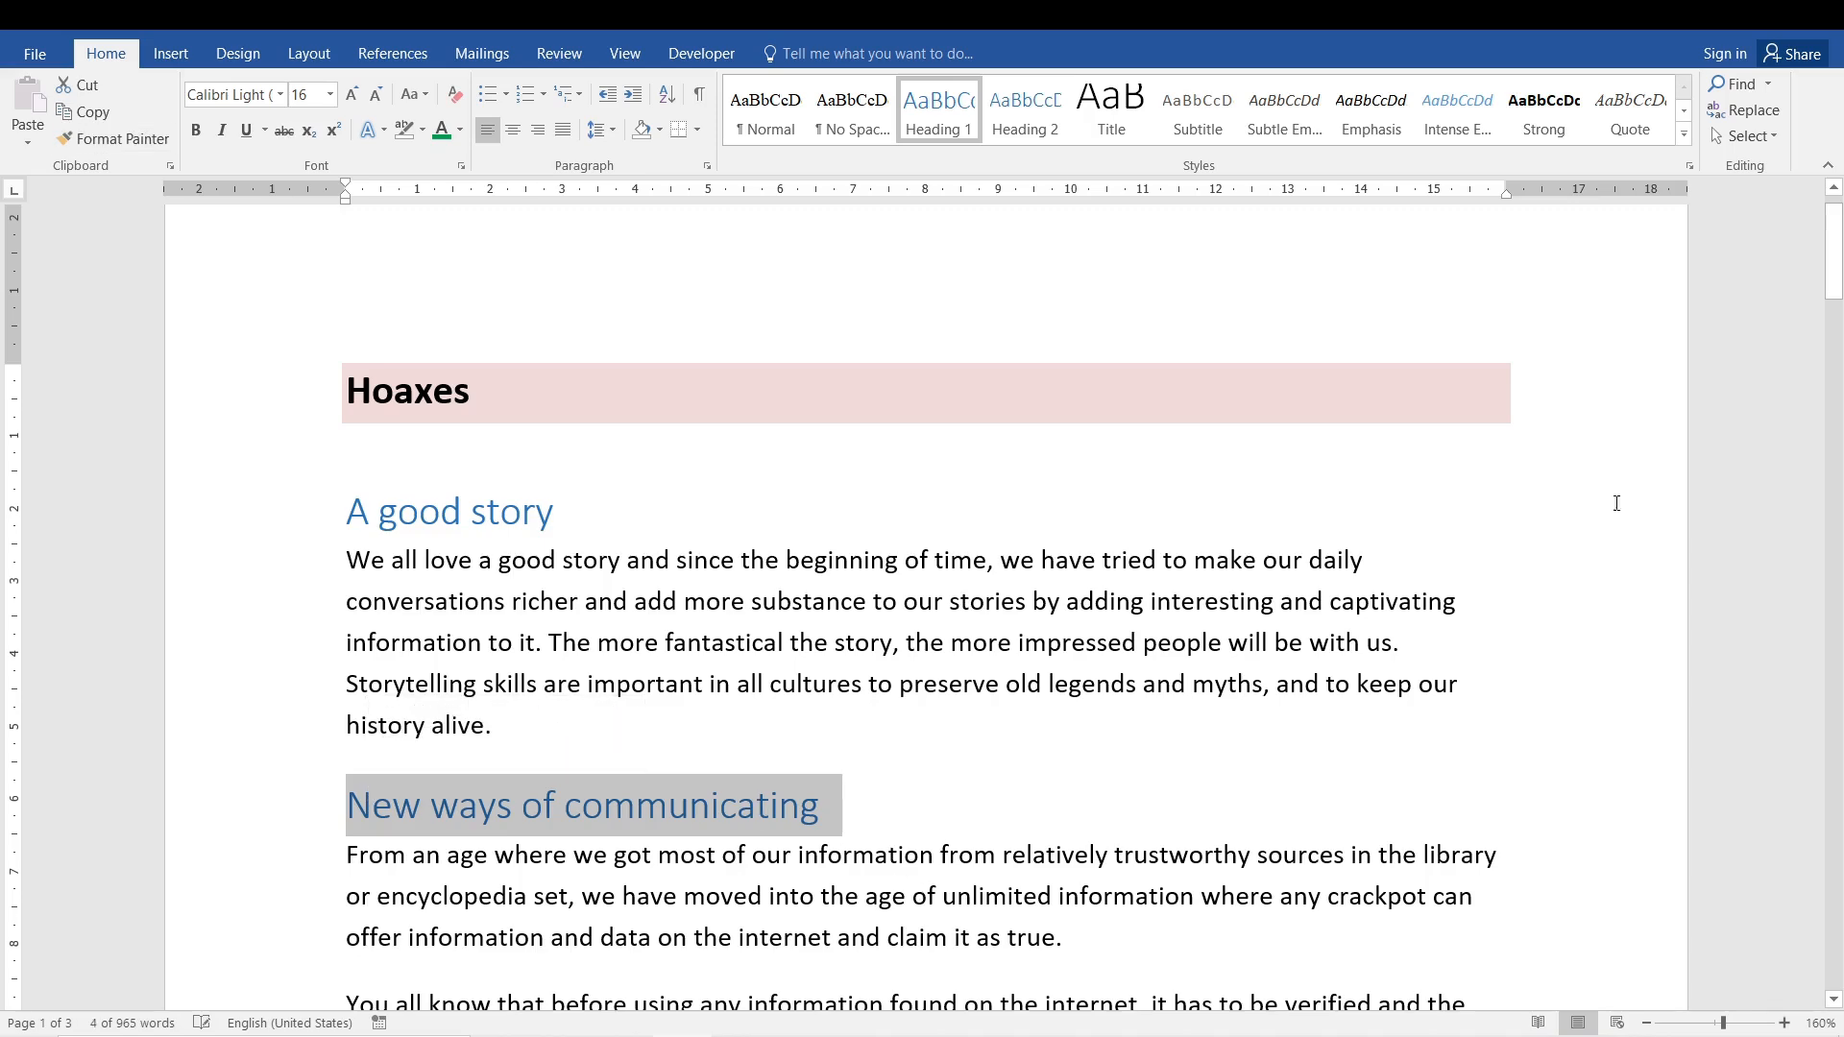
{"action": "left_click_drag", "start_coordinate": [1839, 299], "coordinate": [1836, 376]}
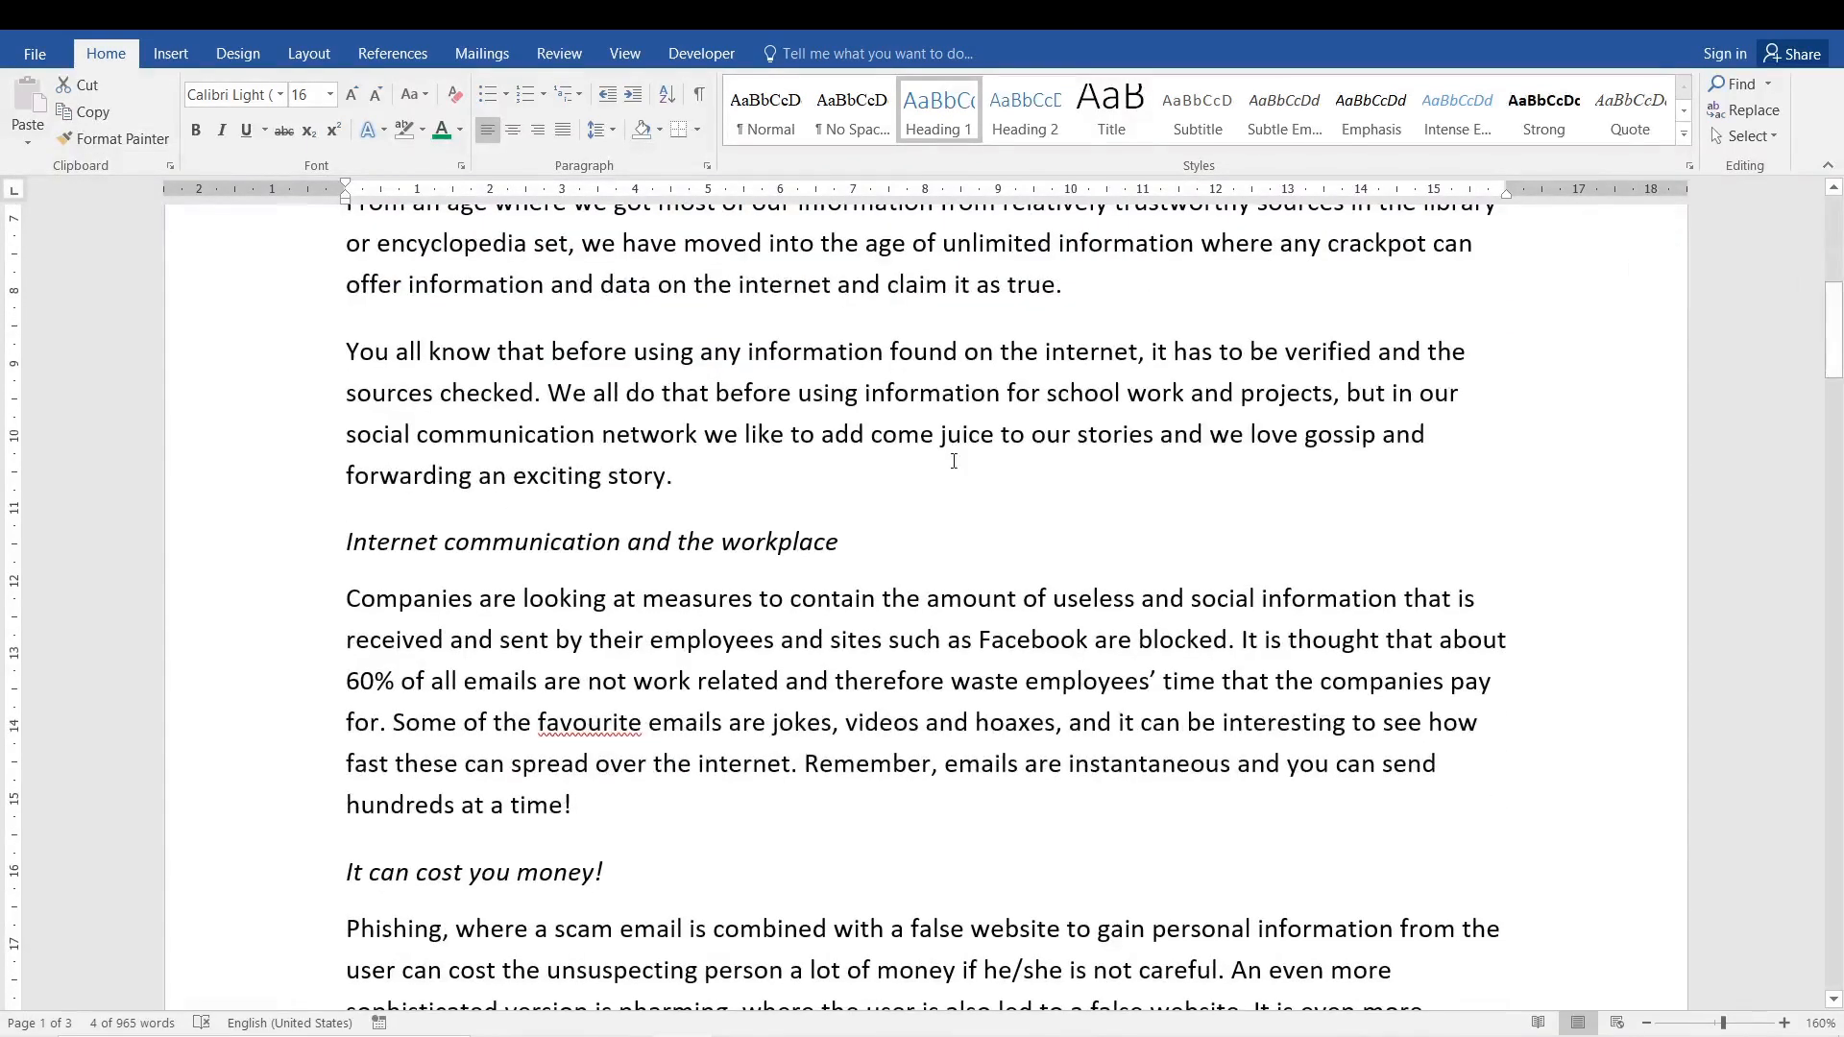
{"action": "left_click_drag", "start_coordinate": [840, 543], "coordinate": [391, 555]}
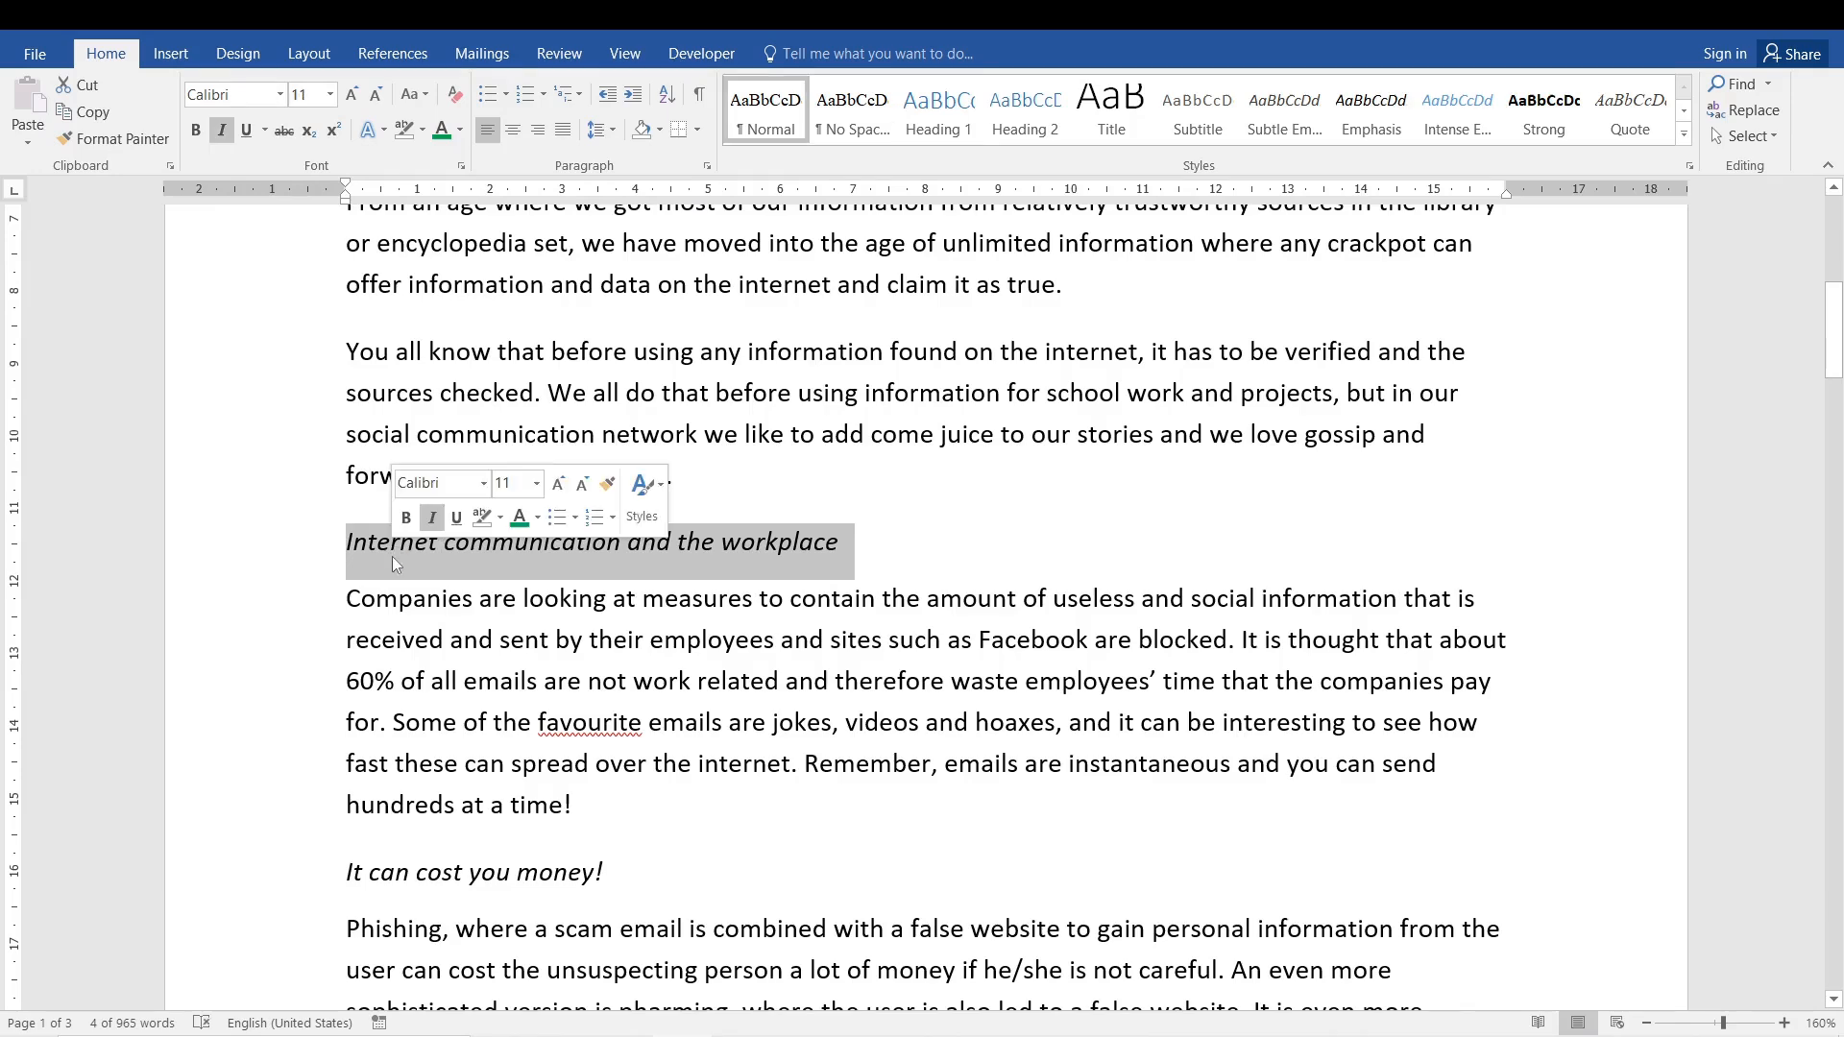
{"action": "left_click", "coordinate": [976, 619]}
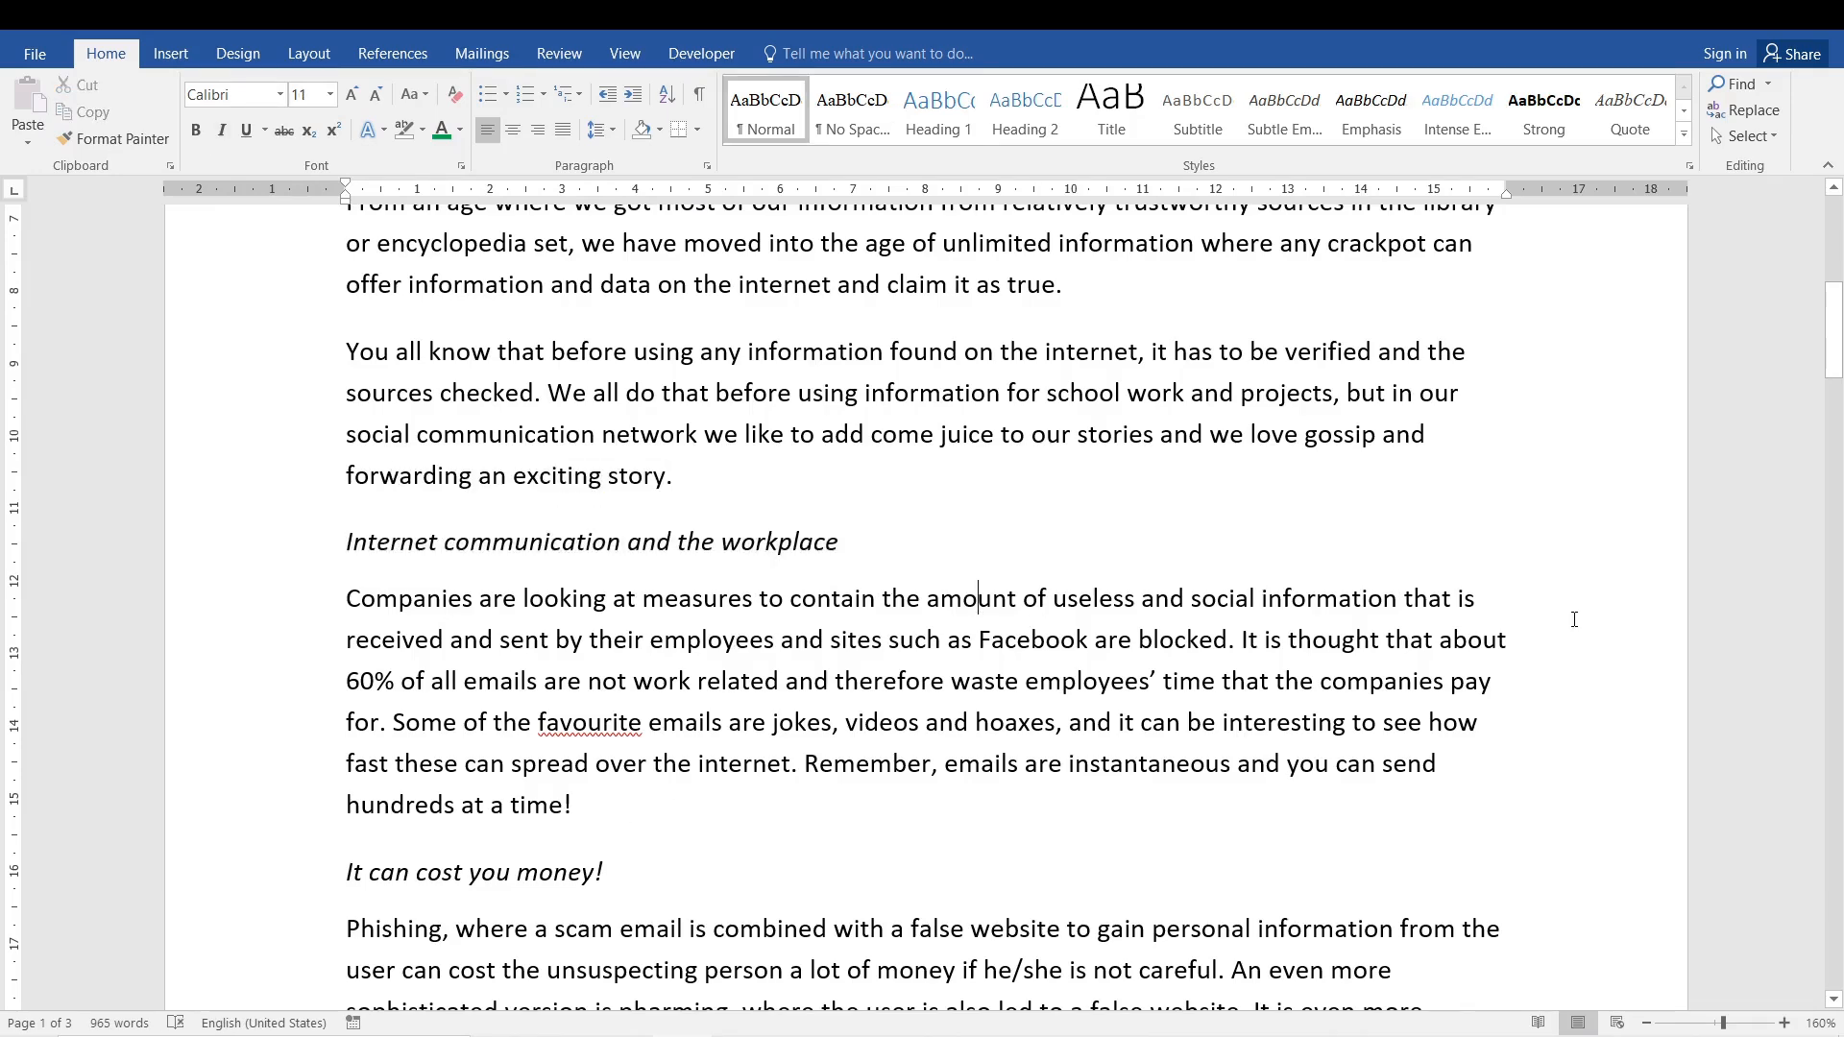
{"action": "mouse_move", "coordinate": [1838, 356]}
{"action": "left_mouse_down"}
{"action": "mouse_move", "coordinate": [1840, 255]}
{"action": "mouse_move", "coordinate": [1838, 298]}
{"action": "left_mouse_up"}
- Copy the 'A good story' heading formatting onto 'Internet communication and the workplace' with Format Painter
{"action": "left_click", "coordinate": [104, 144]}
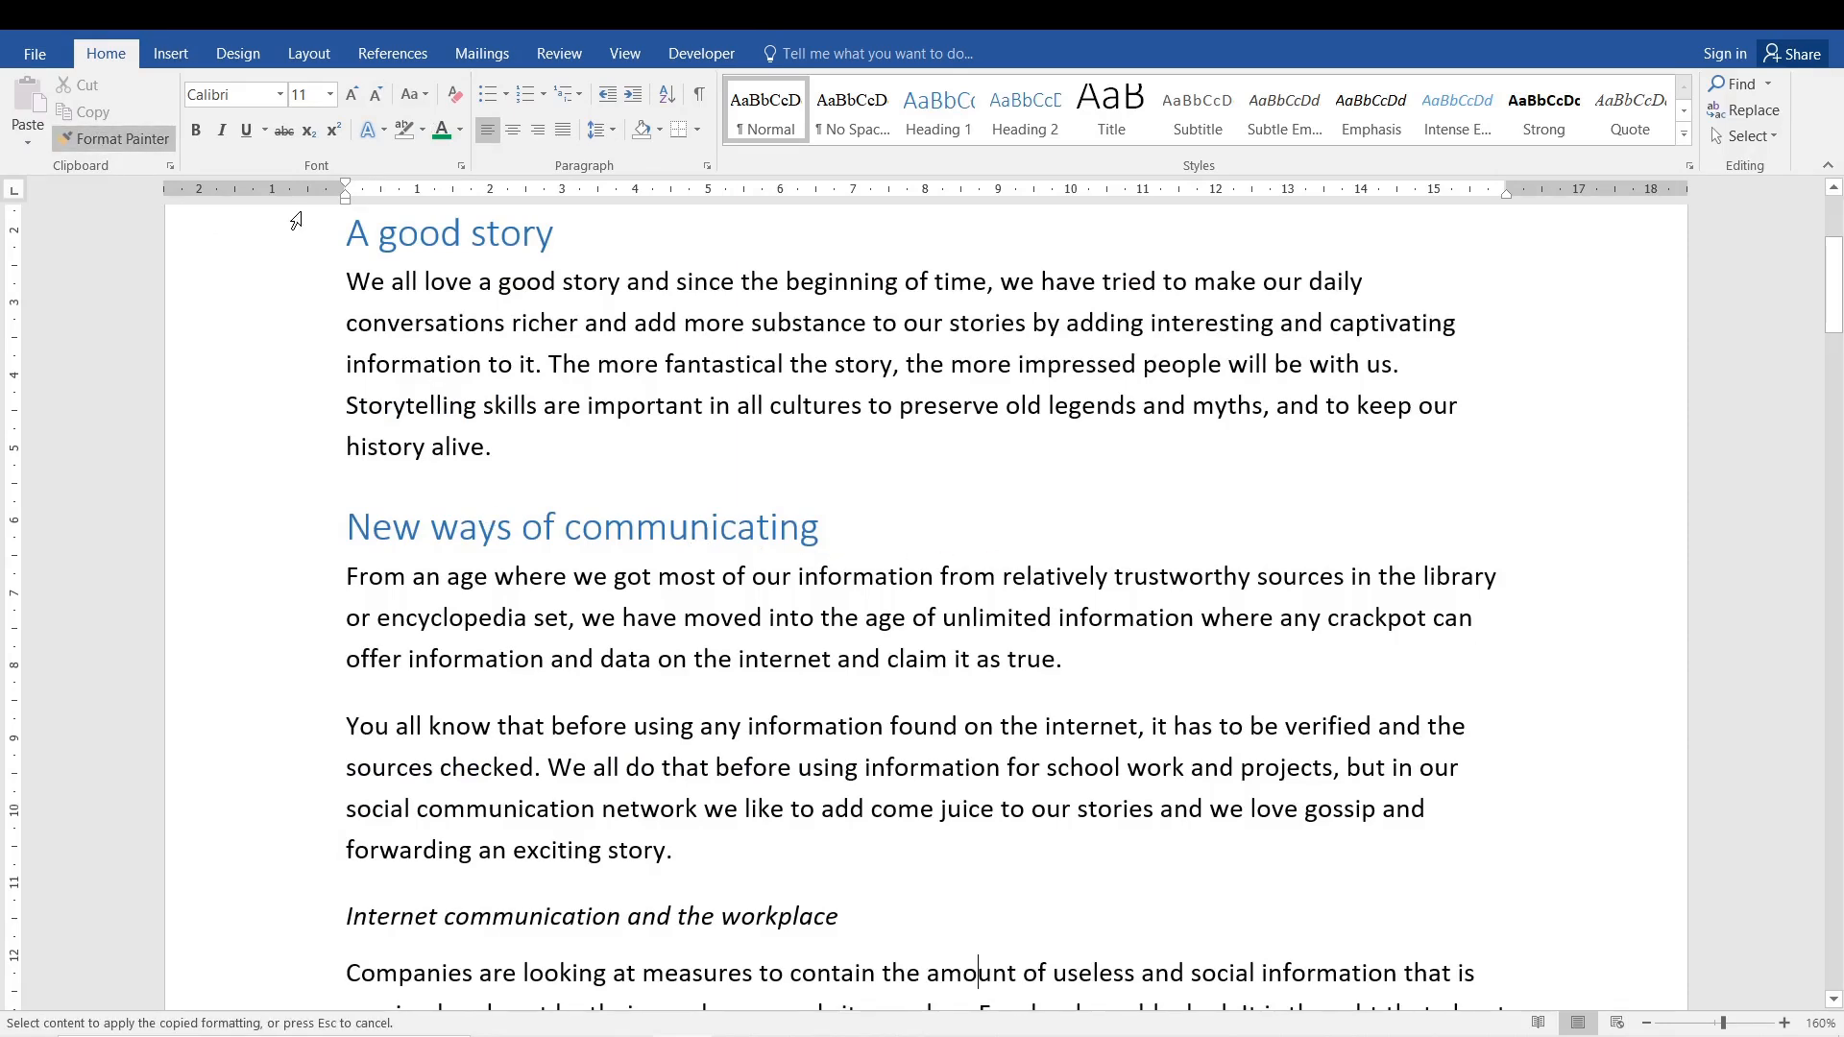
{"action": "left_click", "coordinate": [125, 138]}
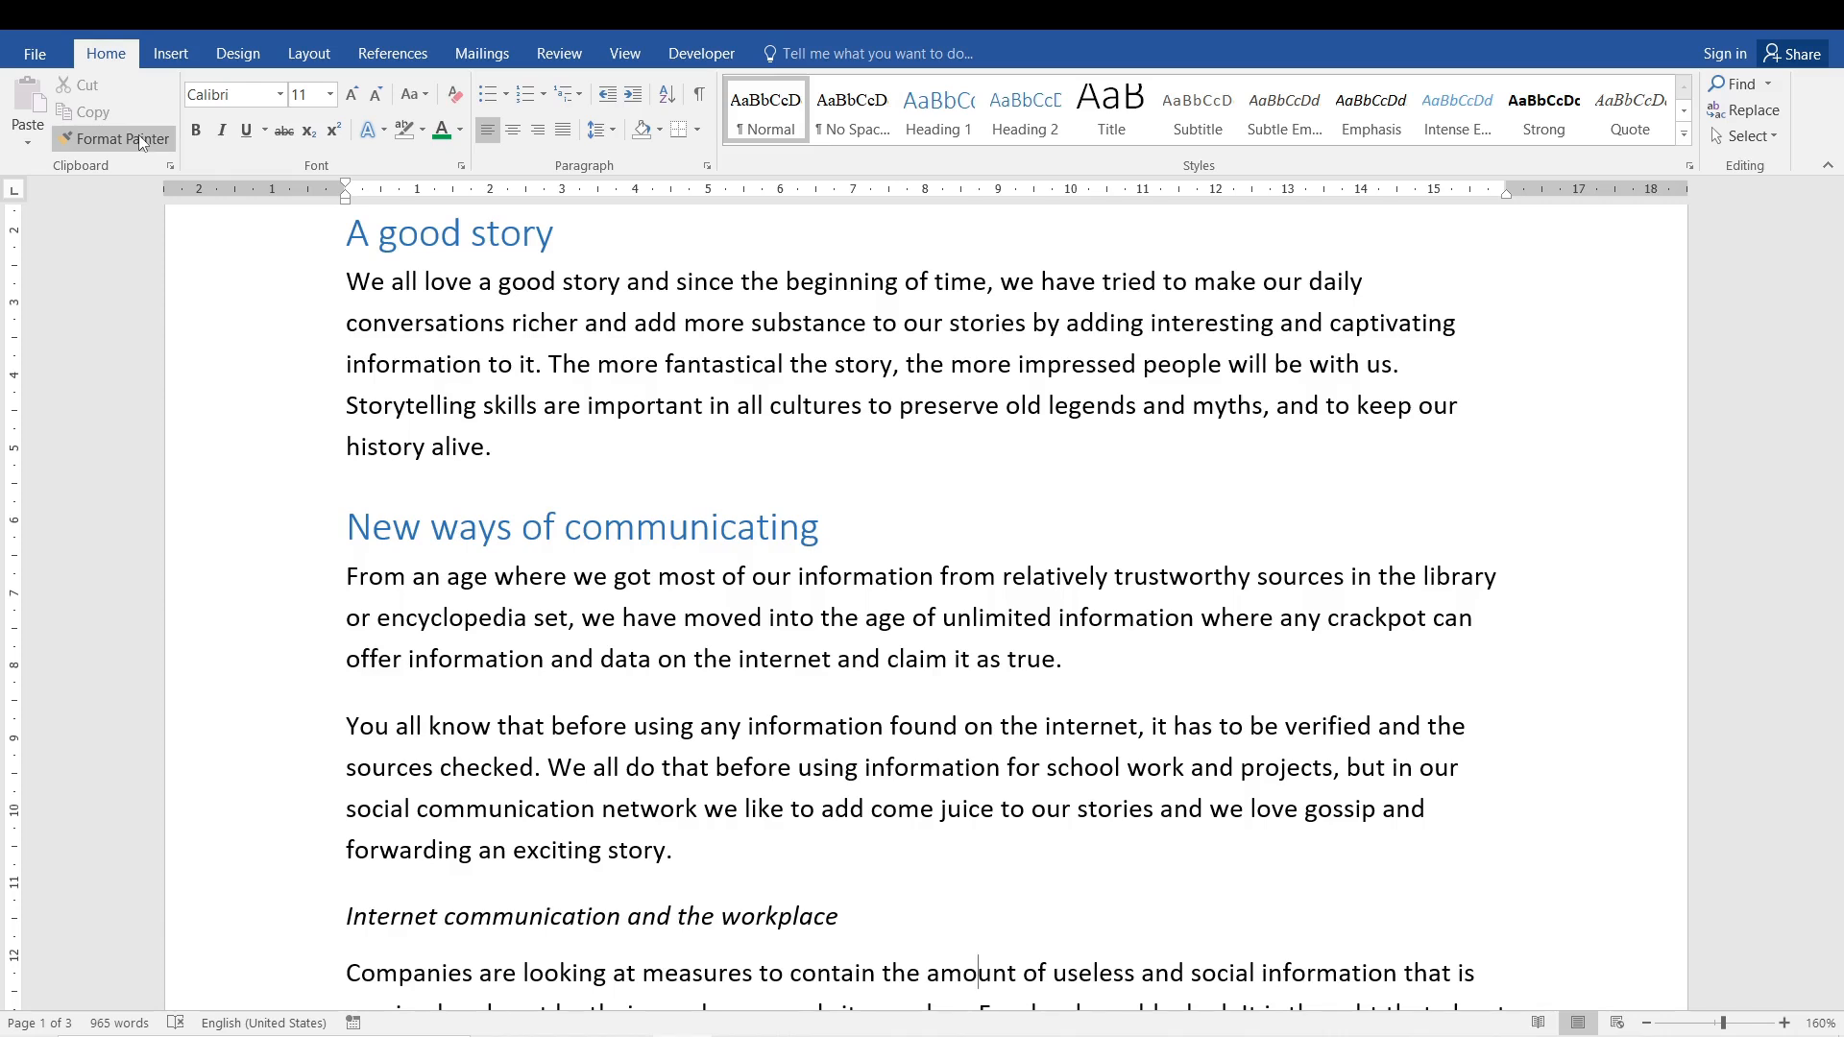
{"action": "left_click_drag", "start_coordinate": [580, 240], "coordinate": [357, 232]}
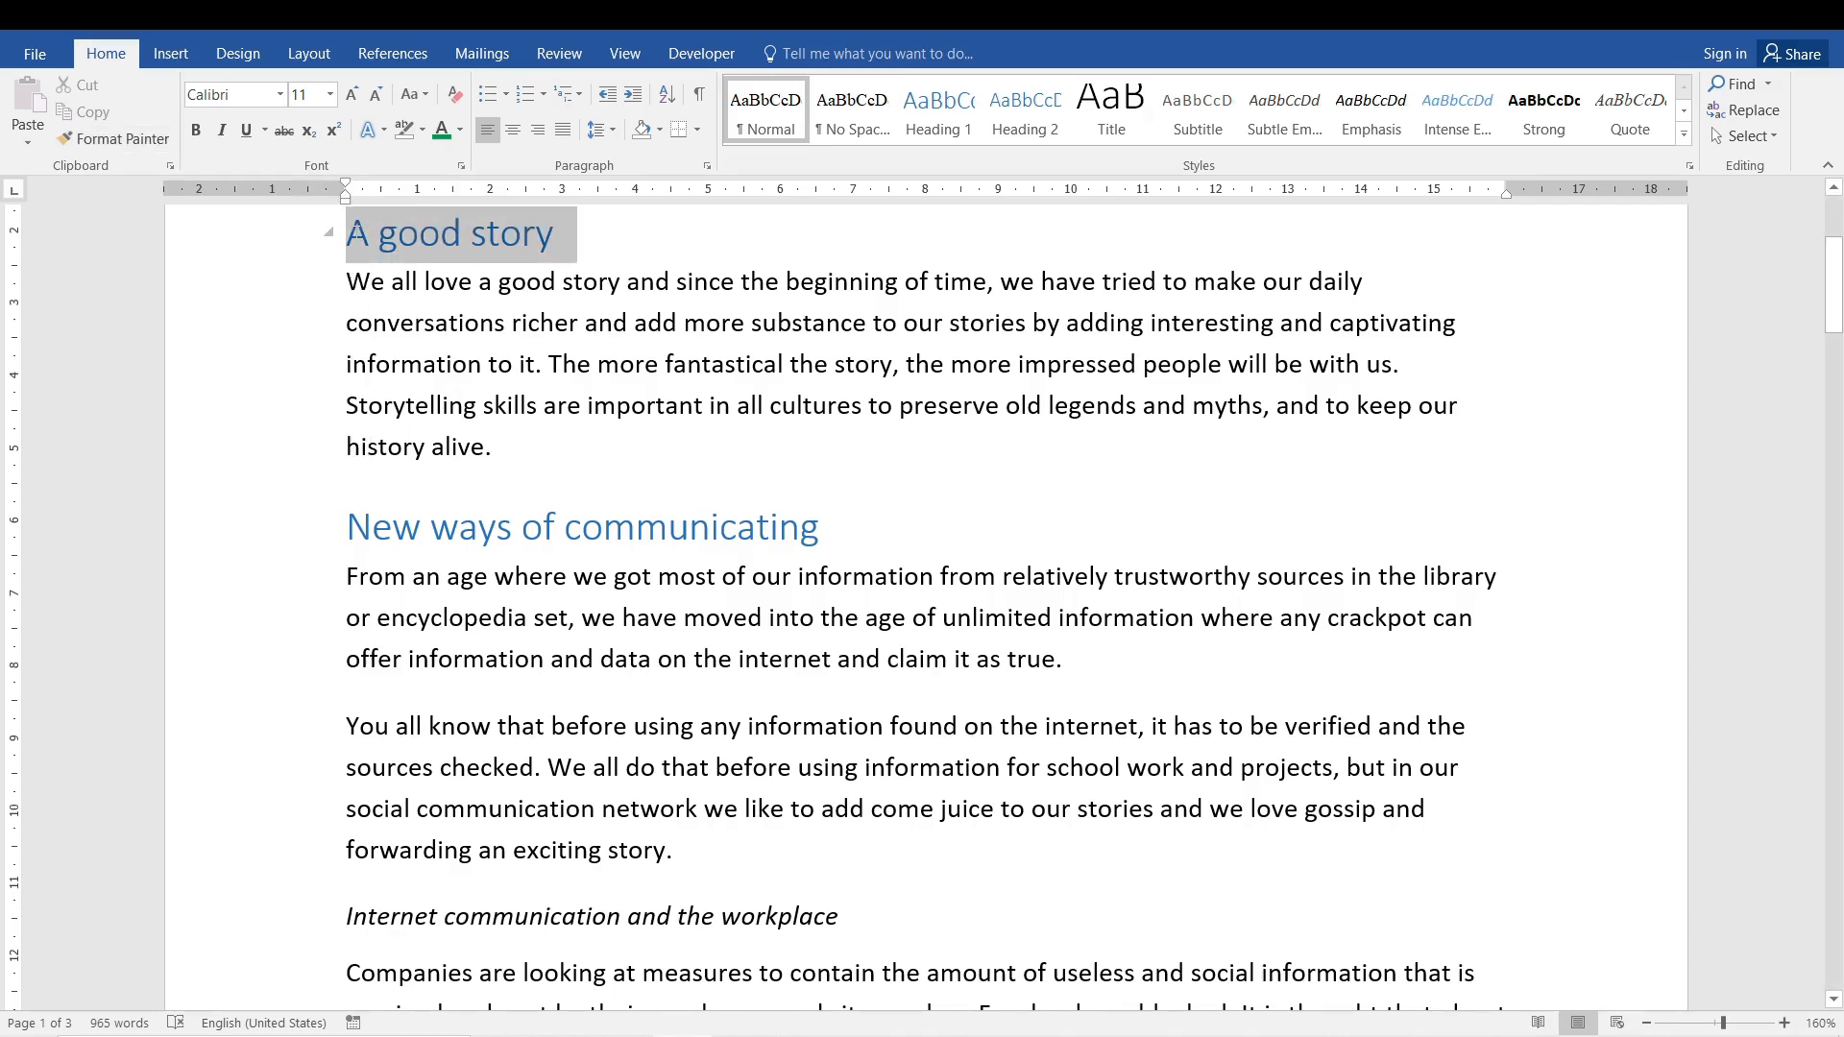
{"action": "left_click", "coordinate": [100, 135]}
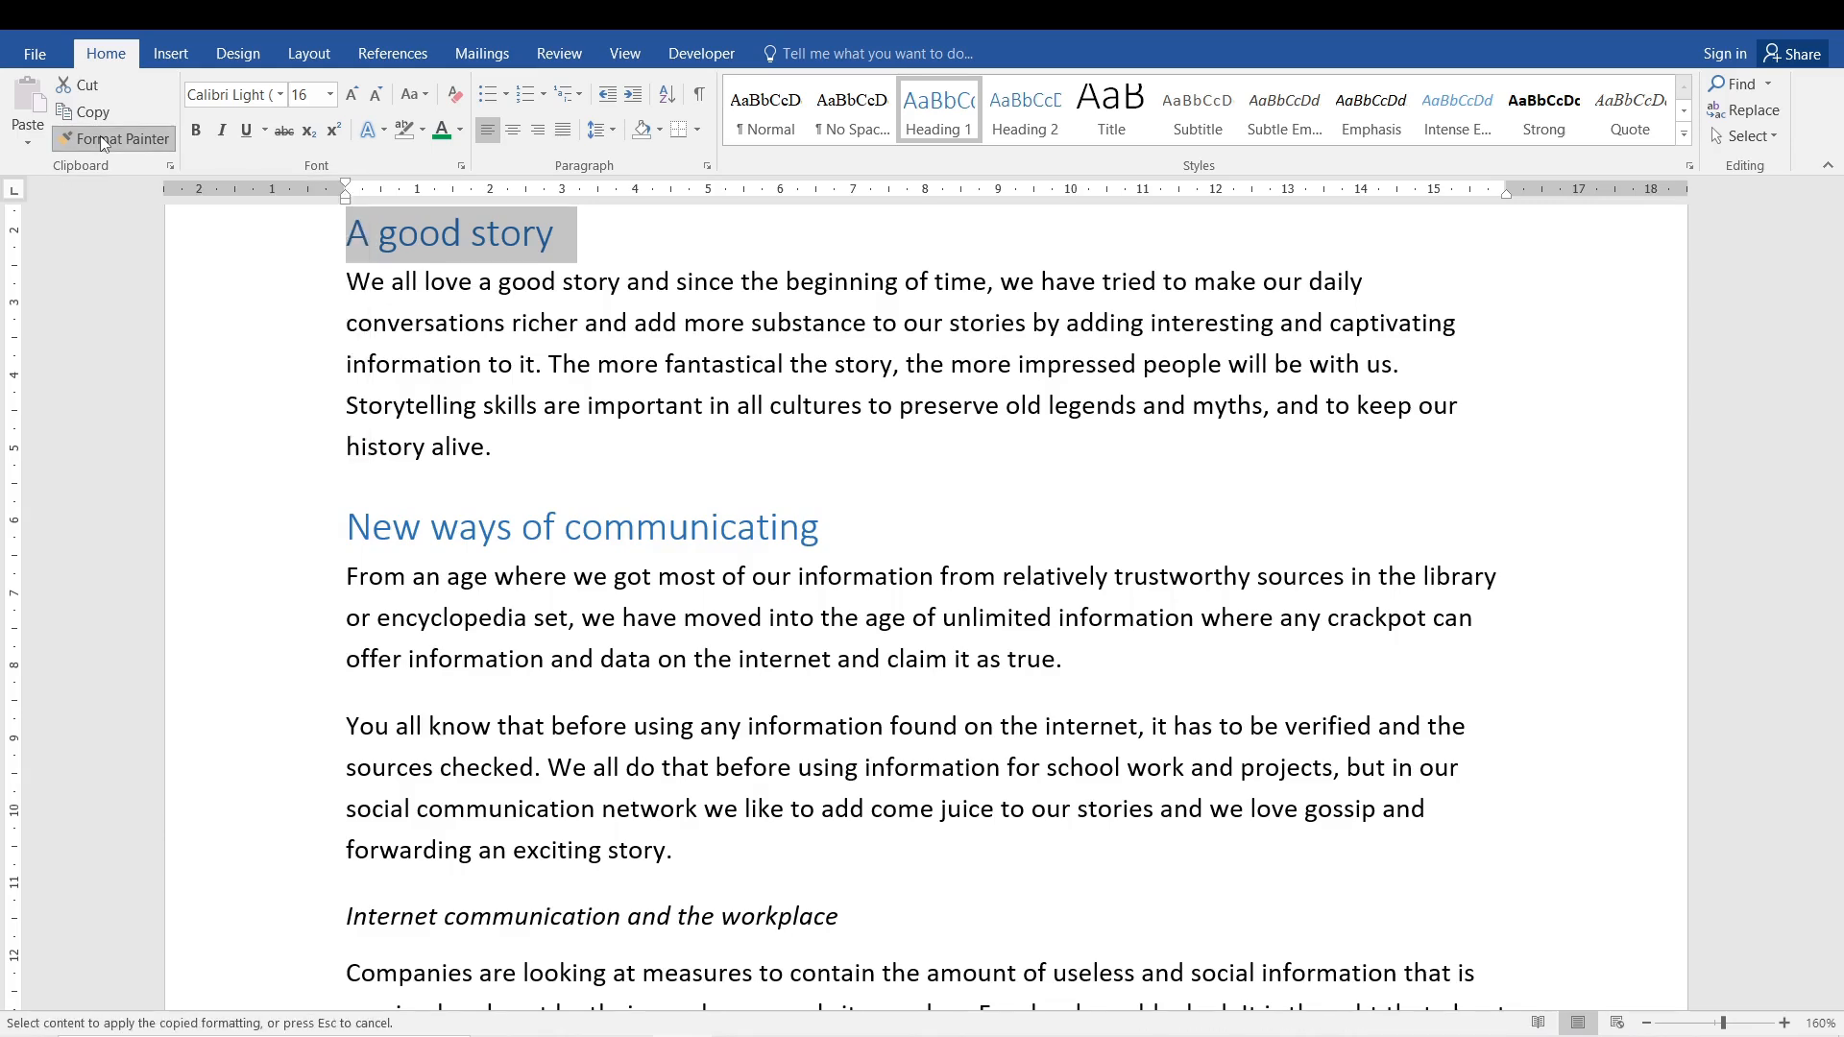
{"action": "left_click_drag", "start_coordinate": [1834, 288], "coordinate": [1839, 351]}
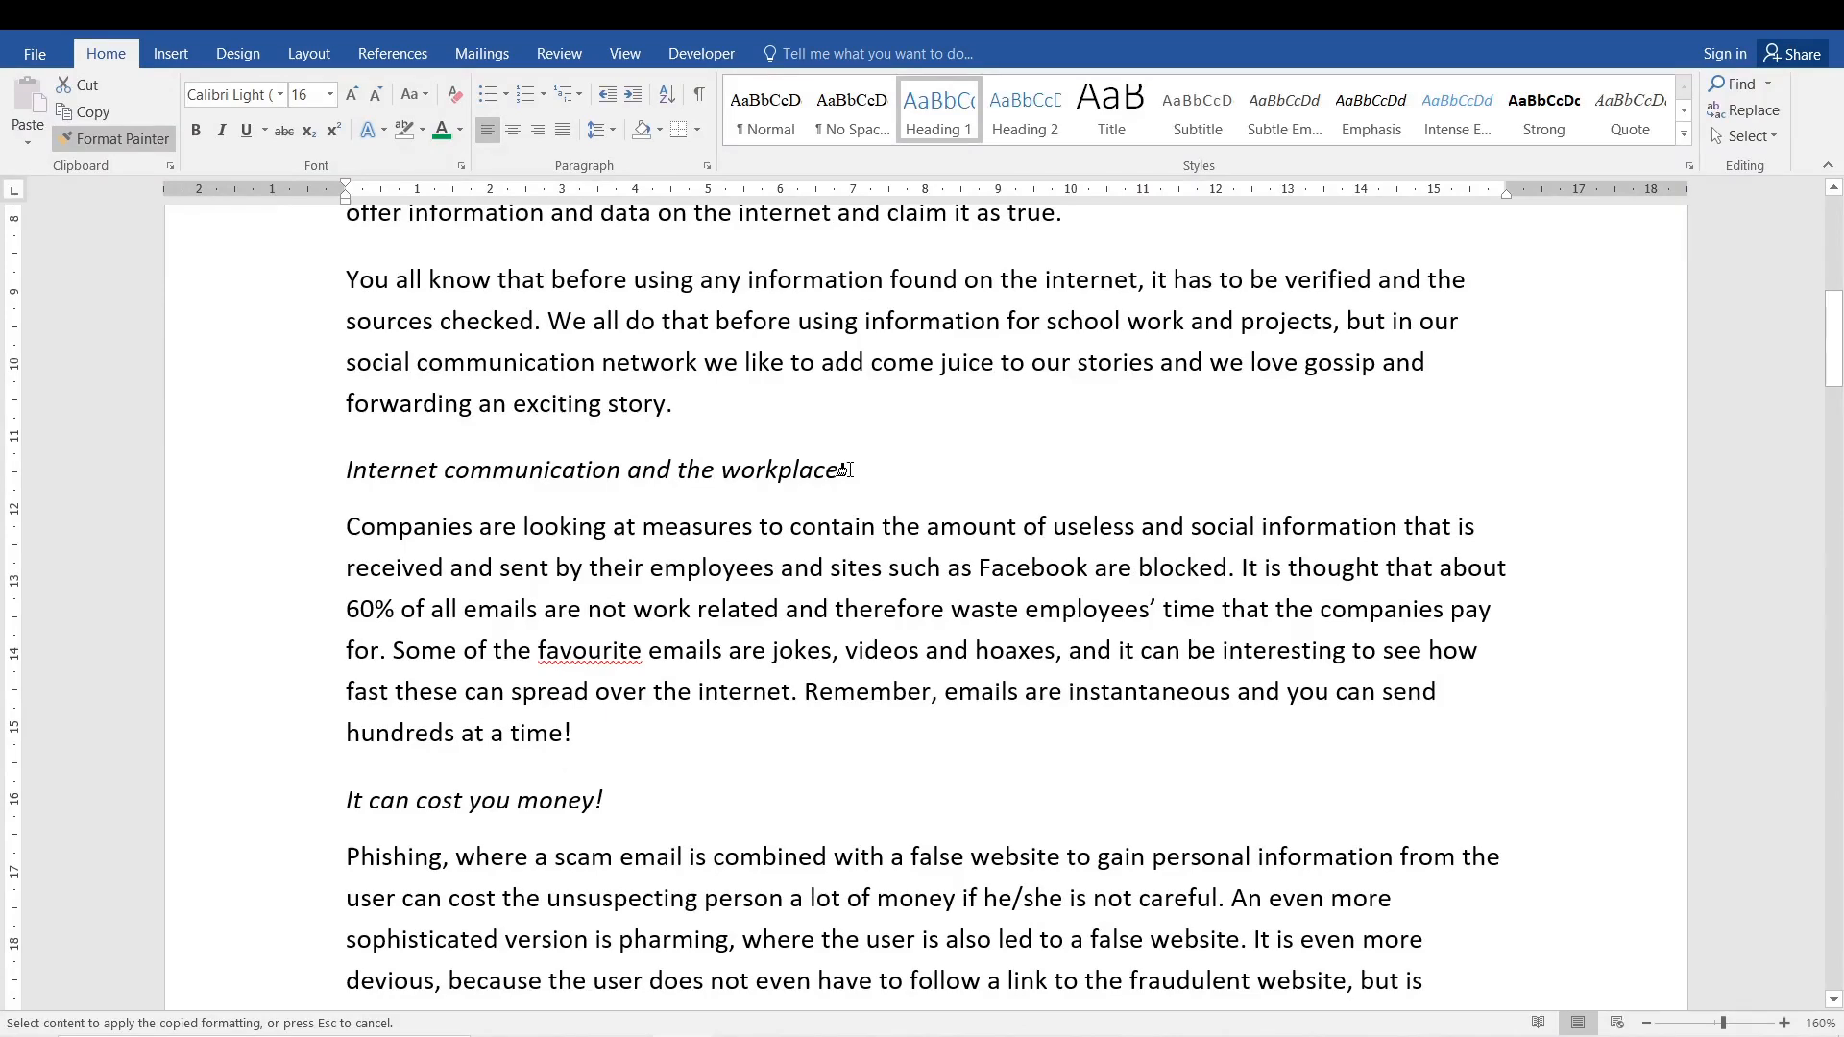
{"action": "left_click_drag", "start_coordinate": [838, 469], "coordinate": [346, 470]}
- Select the remaining italic subheadings further down the document one after another
{"action": "left_click_drag", "start_coordinate": [603, 807], "coordinate": [342, 807]}
{"action": "left_click_drag", "start_coordinate": [1834, 338], "coordinate": [1835, 521]}
{"action": "mouse_move", "coordinate": [583, 324]}
{"action": "left_mouse_down"}
{"action": "mouse_move", "coordinate": [346, 326]}
{"action": "mouse_move", "coordinate": [375, 330]}
{"action": "left_mouse_up"}
{"action": "left_click_drag", "start_coordinate": [495, 760], "coordinate": [347, 760]}
{"action": "left_click_drag", "start_coordinate": [1834, 533], "coordinate": [1841, 591]}
{"action": "mouse_move", "coordinate": [600, 527]}
{"action": "left_mouse_down"}
{"action": "mouse_move", "coordinate": [358, 538]}
{"action": "mouse_move", "coordinate": [413, 550]}
{"action": "left_mouse_up"}
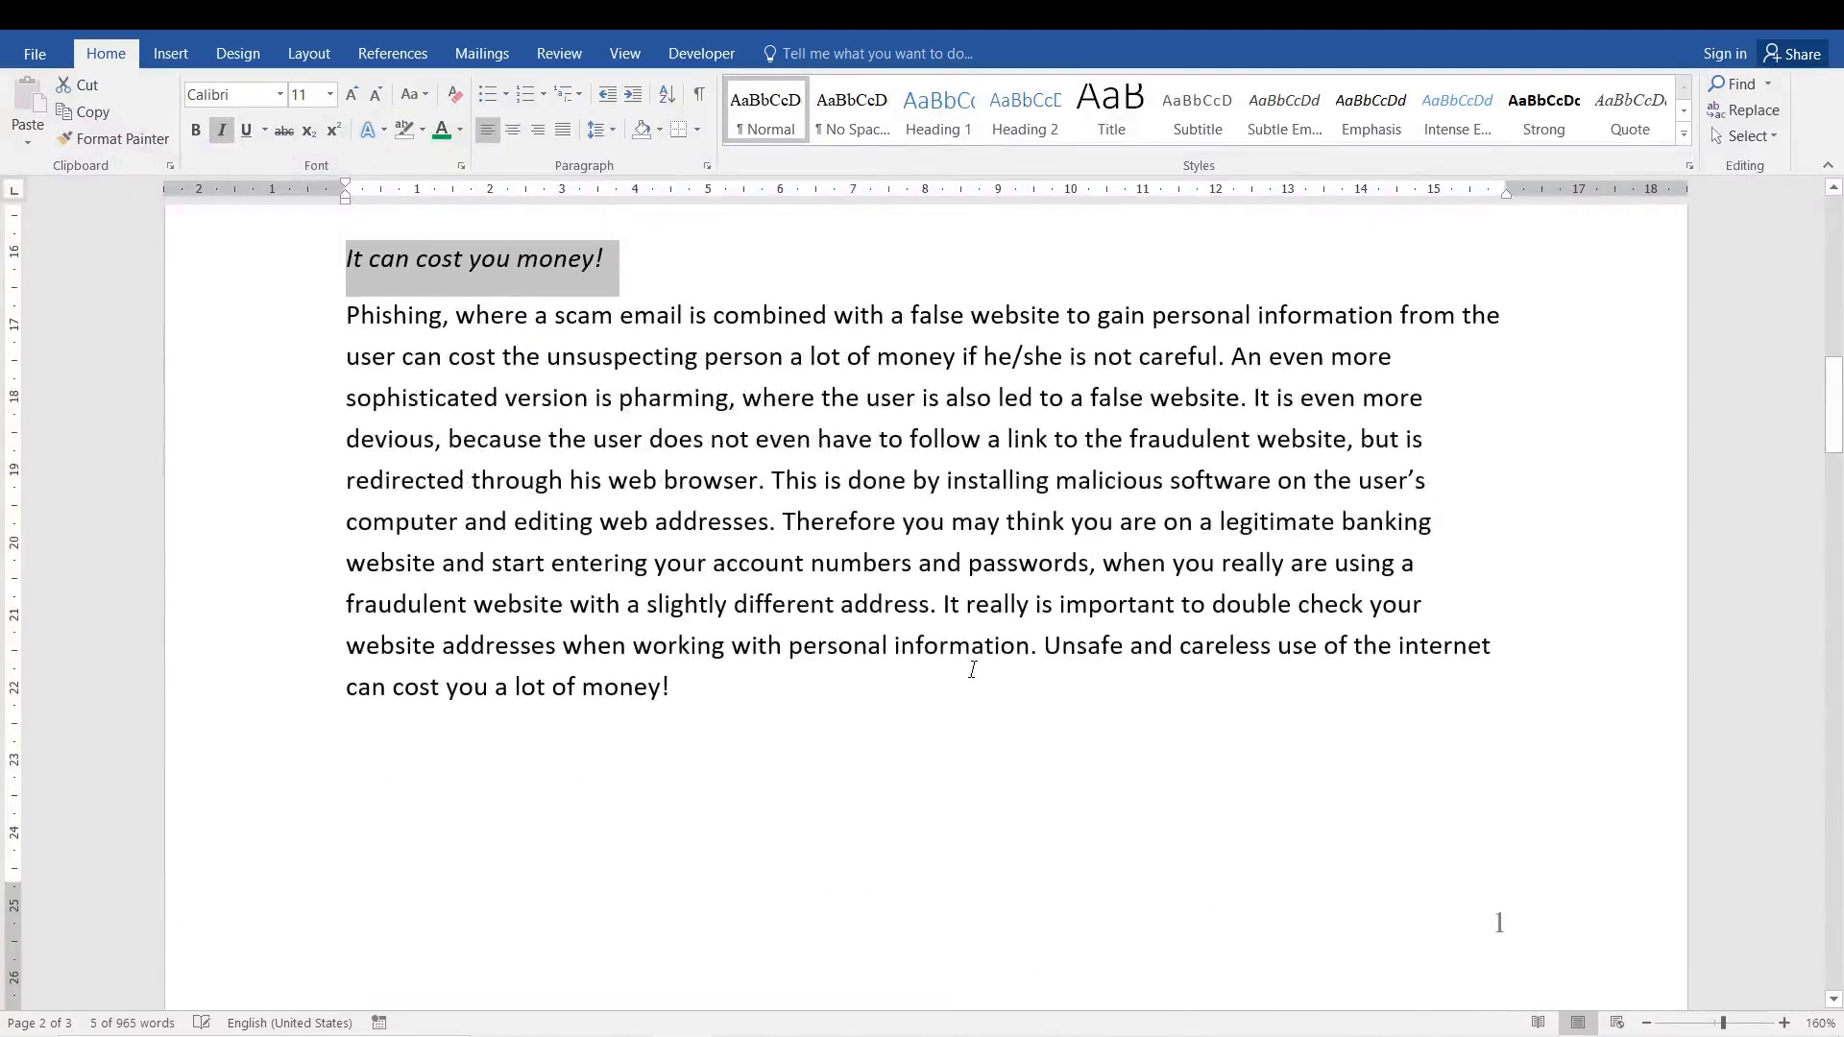
- Undo the last three heading formatting changes on the subheadings
{"action": "left_click_drag", "start_coordinate": [1835, 403], "coordinate": [1839, 224]}
{"action": "key", "text": "ctrl+z"}
{"action": "key", "text": "ctrl+z"}
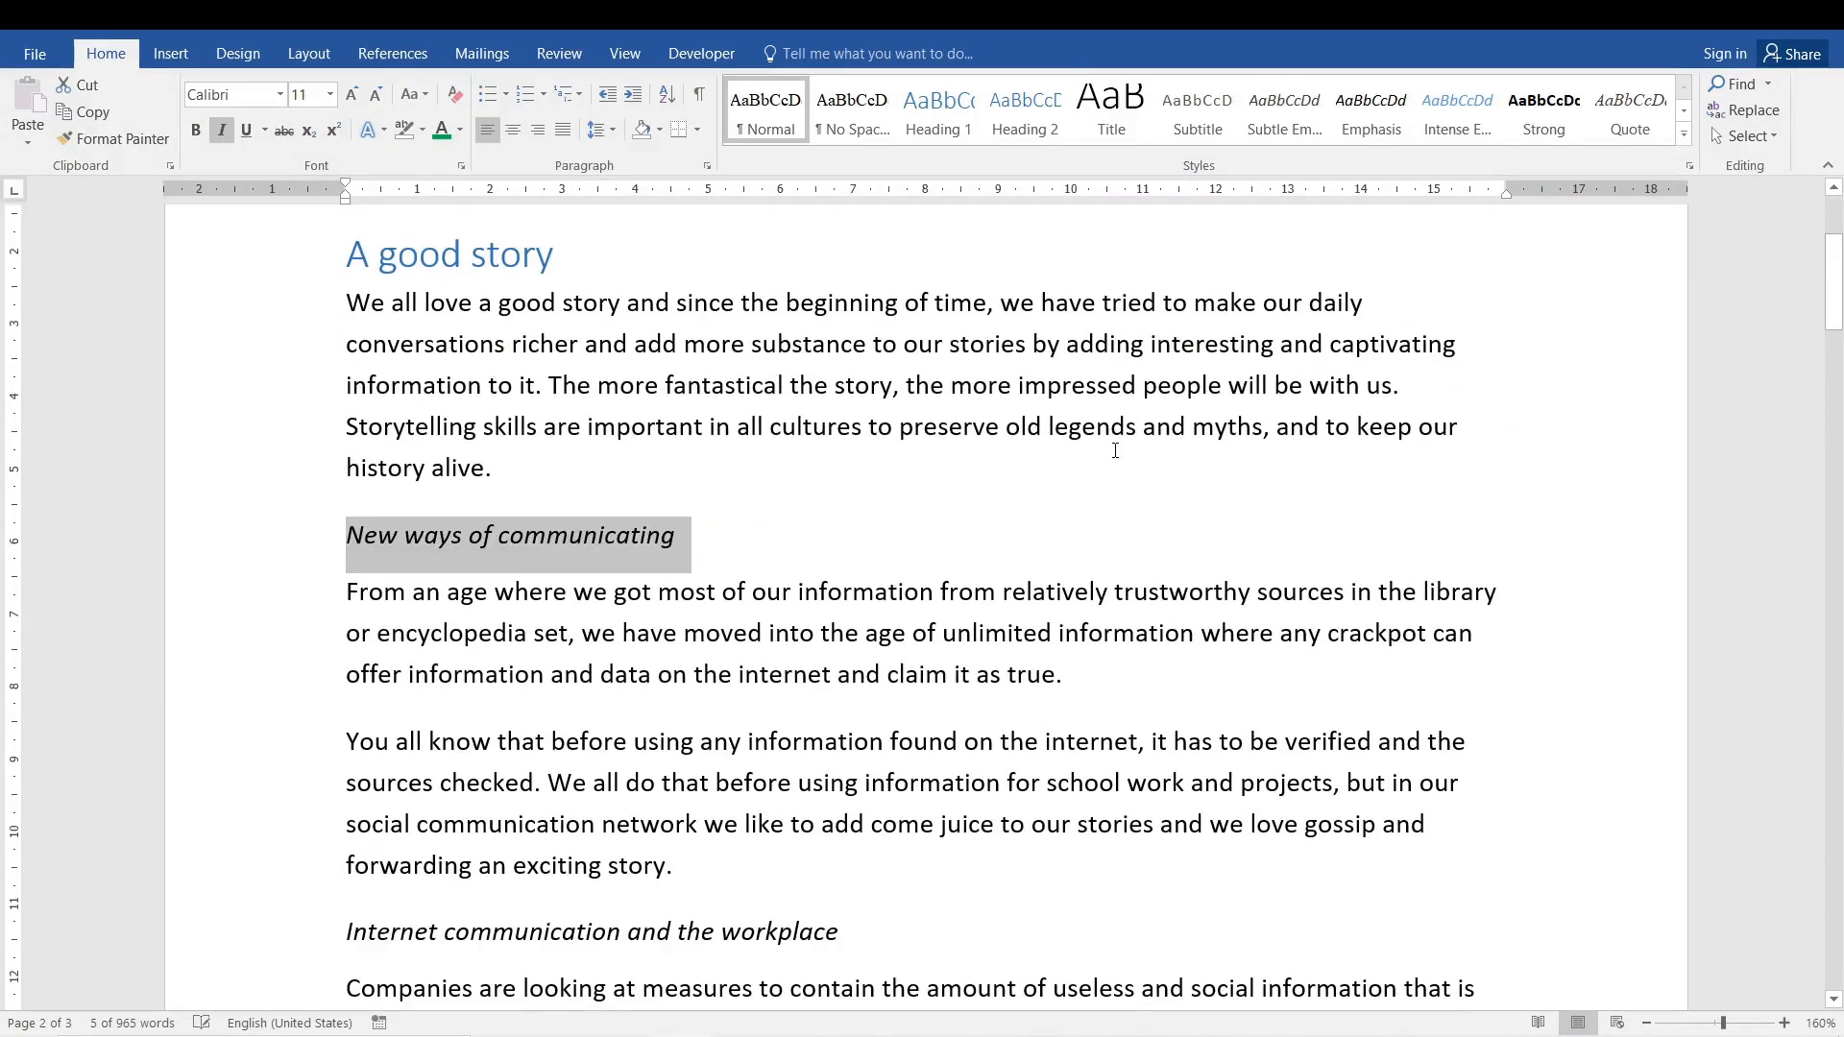
{"action": "key", "text": "ctrl+z"}
- Select the whole 'A good story' subheading text and copy it
{"action": "left_click_drag", "start_coordinate": [1834, 257], "coordinate": [1832, 223]}
{"action": "left_click", "coordinate": [851, 684]}
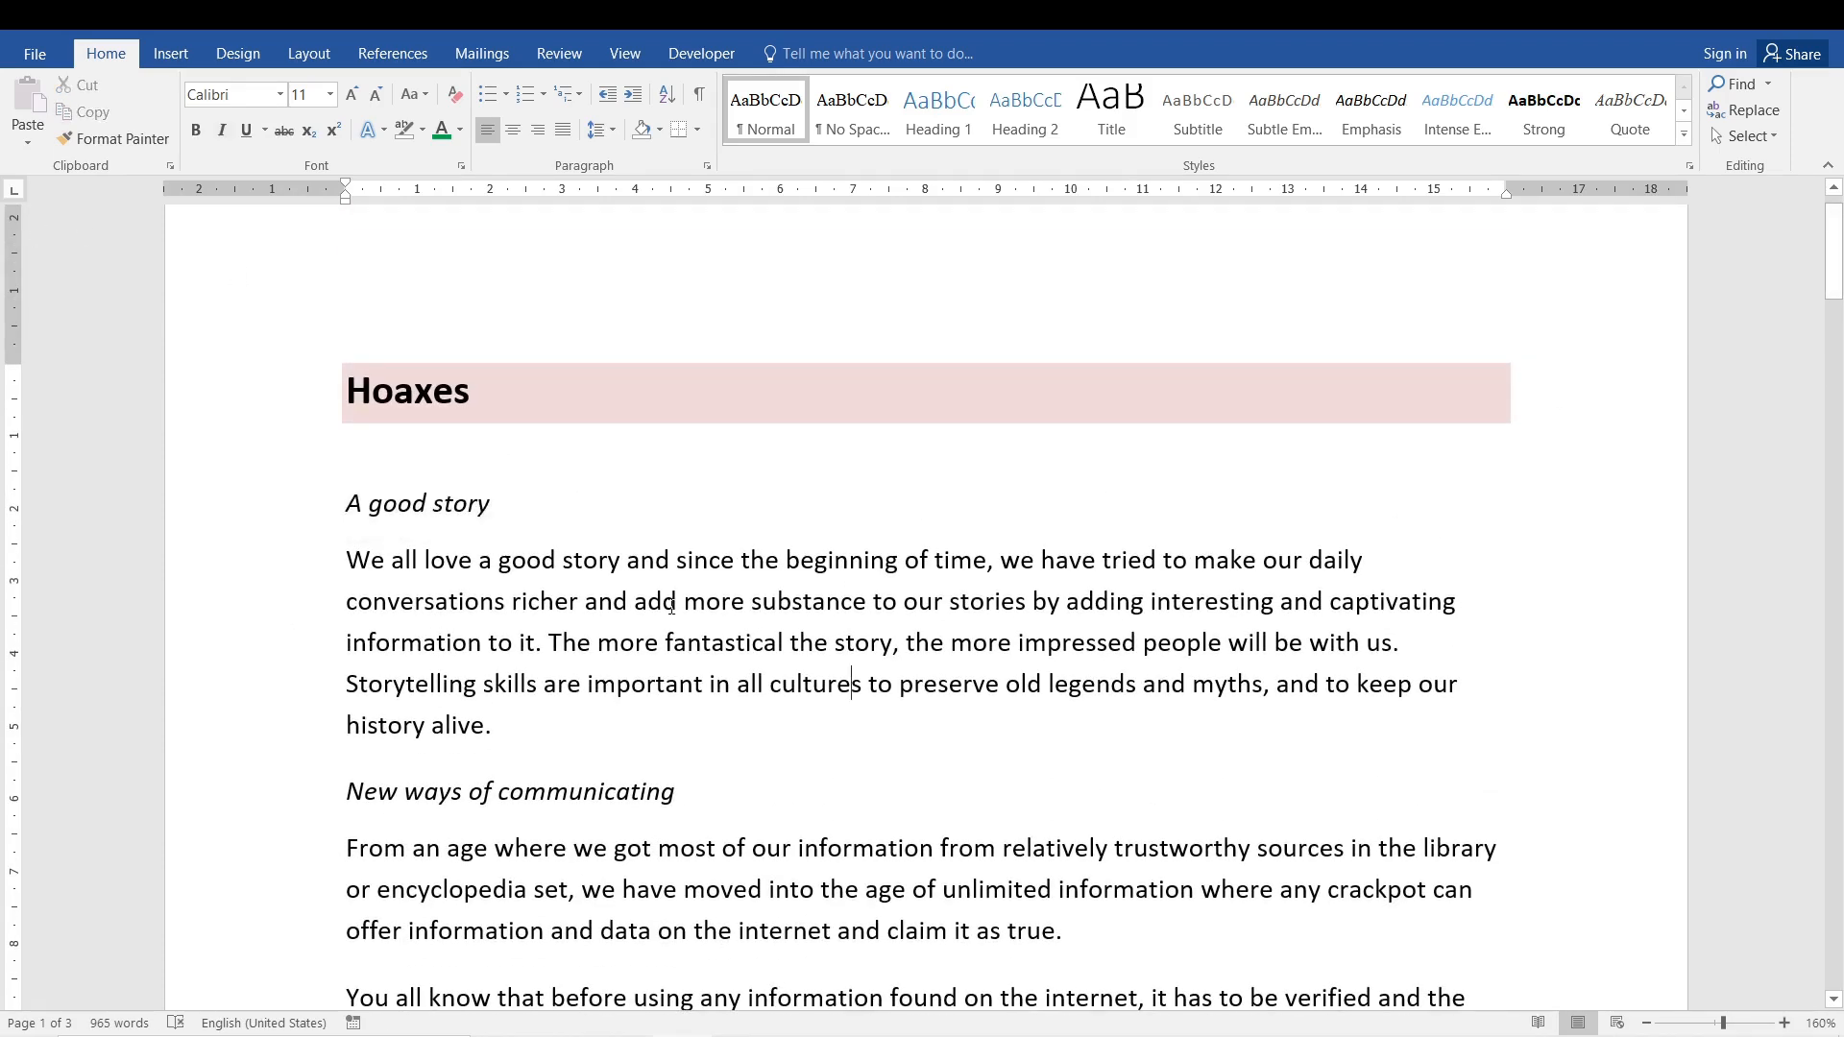
{"action": "left_click", "coordinate": [533, 711]}
{"action": "left_click", "coordinate": [471, 501]}
{"action": "left_click", "coordinate": [513, 506]}
{"action": "left_click_drag", "start_coordinate": [492, 503], "coordinate": [294, 517]}
{"action": "left_click", "coordinate": [608, 558]}
{"action": "left_click", "coordinate": [342, 507]}
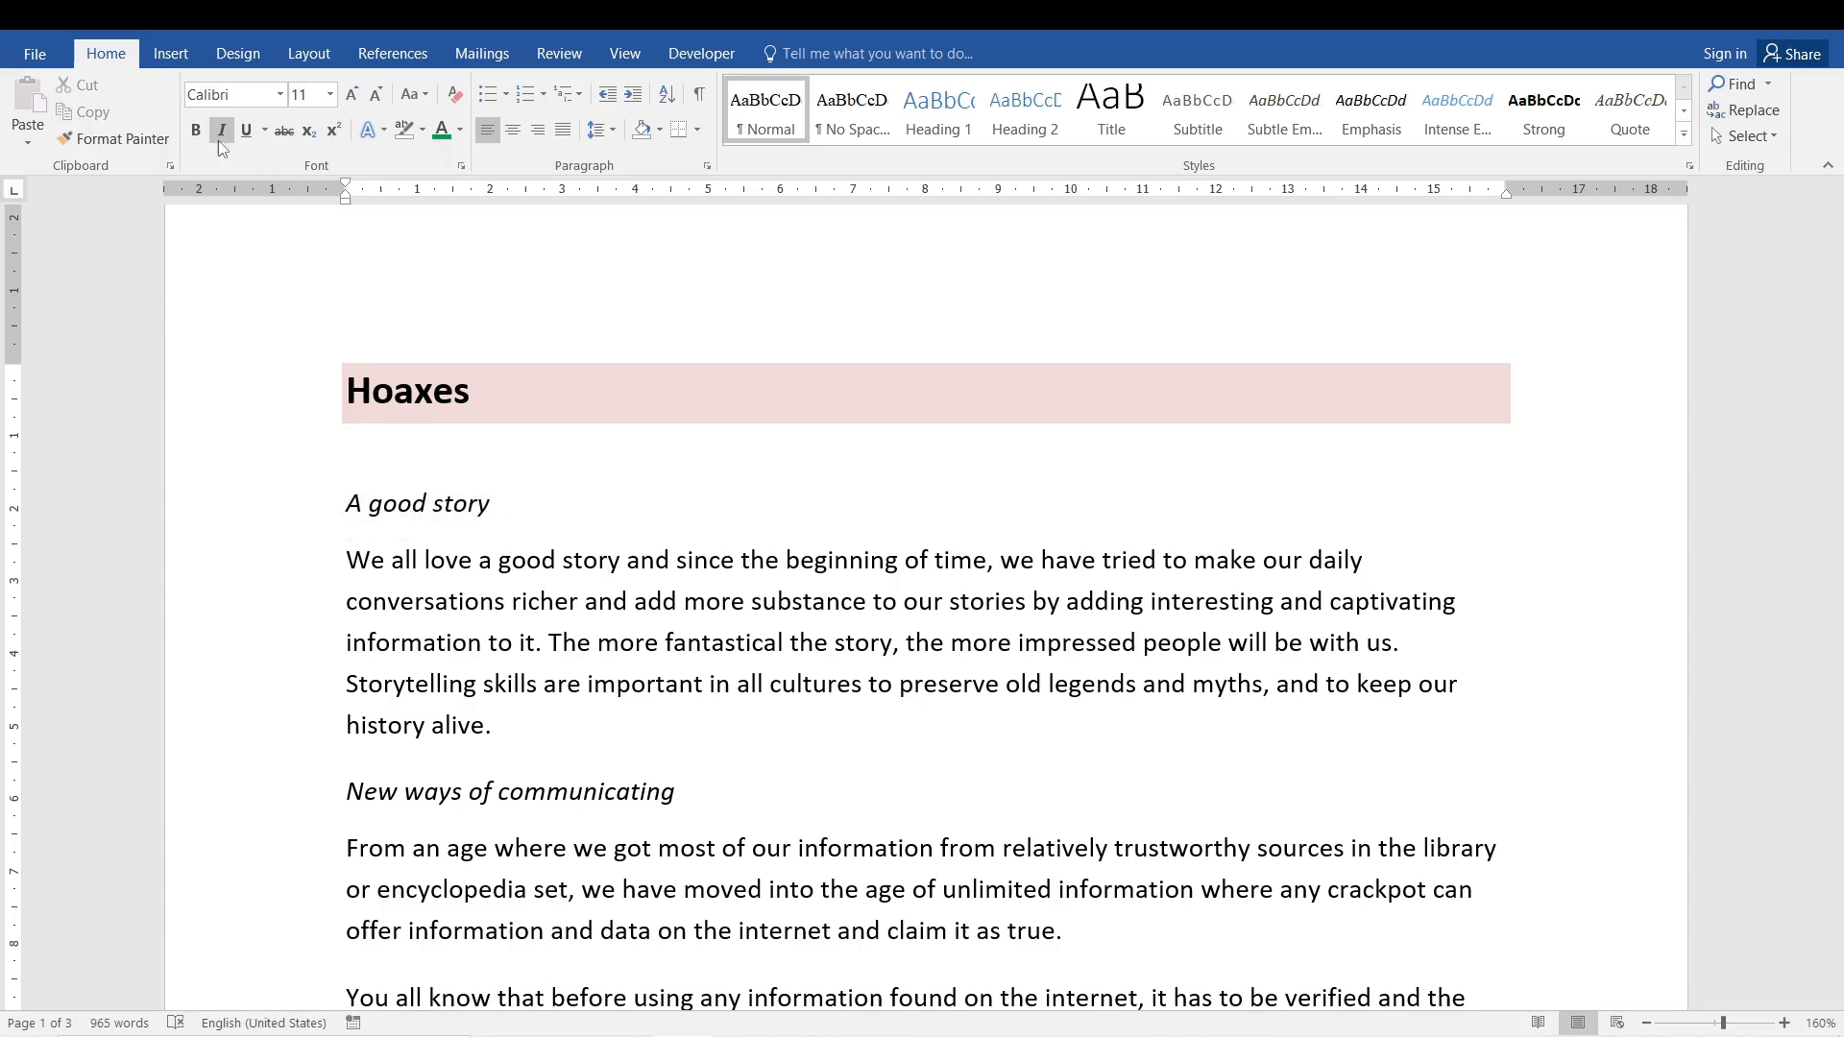
{"action": "key", "text": "End"}
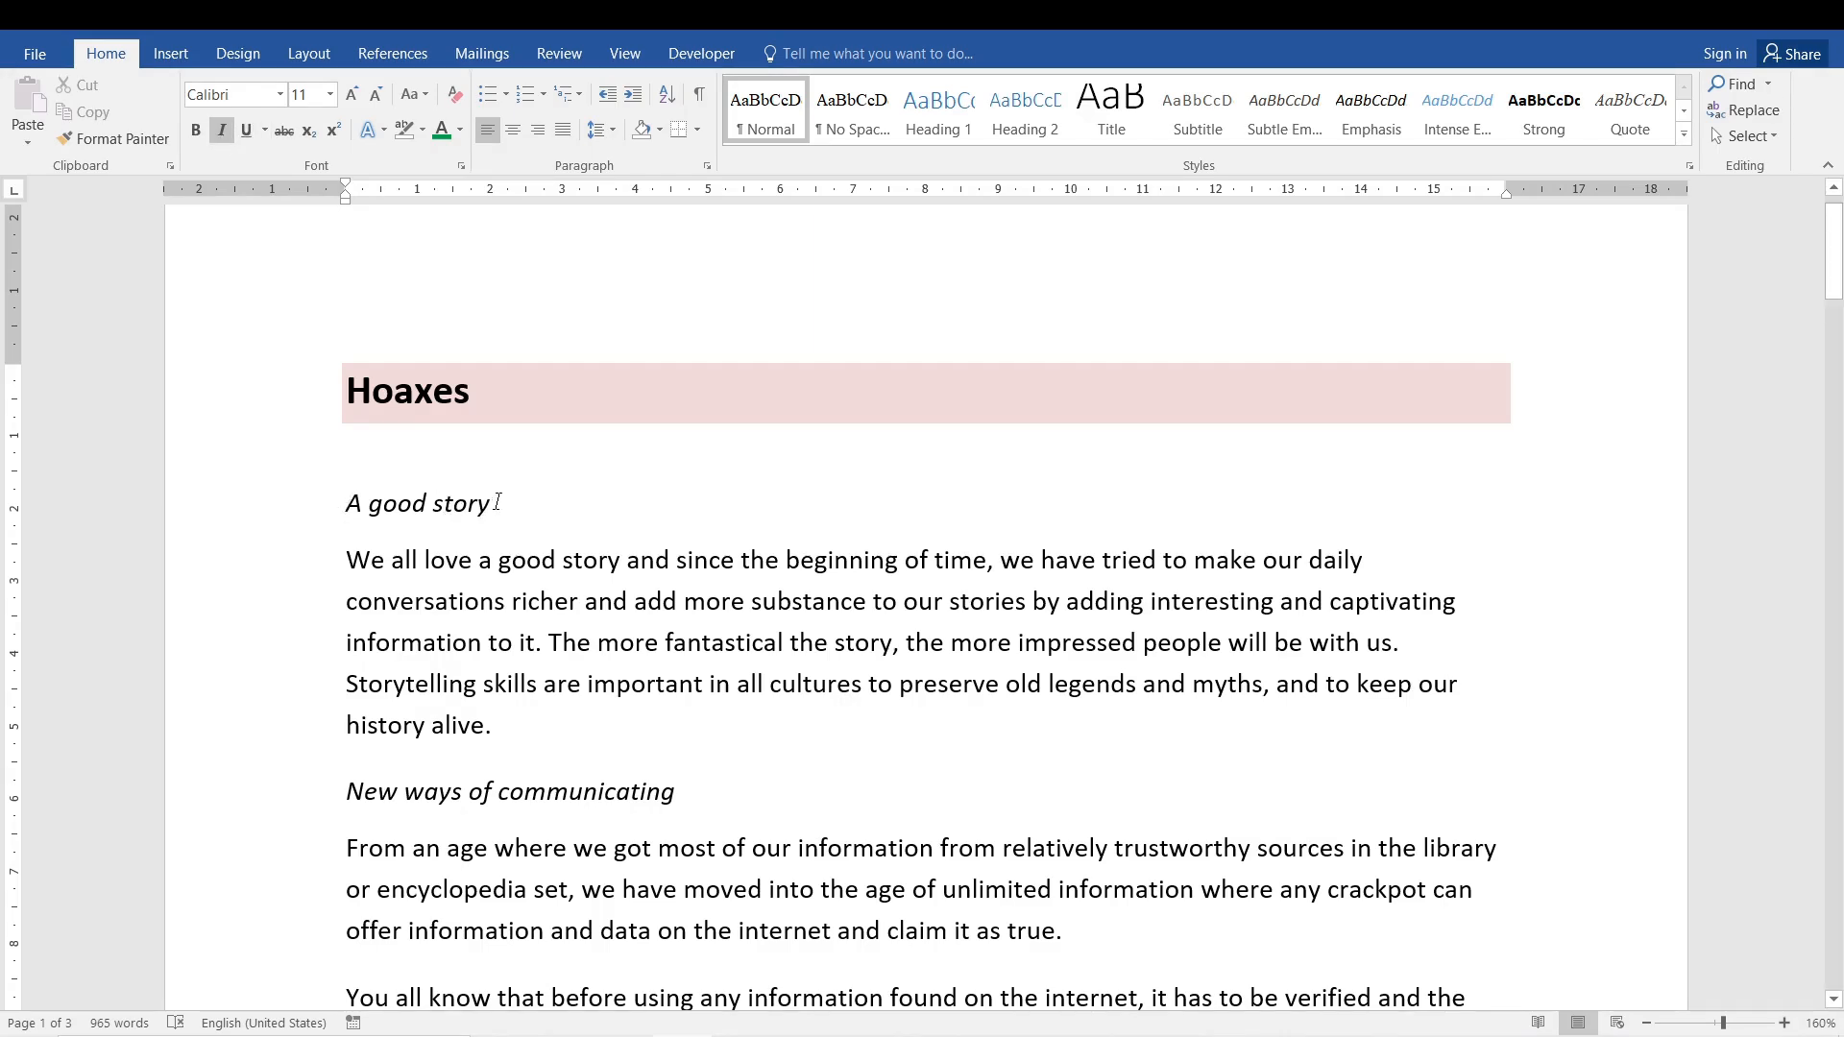
{"action": "key", "text": "ctrl+shift+Left"}
{"action": "key", "text": "ctrl+shift+Left"}
{"action": "key", "text": "ctrl+shift+Left"}
{"action": "key", "text": "ctrl+c"}
- Copy the word 'good' from the subheading and paste it over 'good' in the first paragraph
{"action": "left_click", "coordinate": [450, 588]}
{"action": "left_click_drag", "start_coordinate": [489, 503], "coordinate": [369, 507]}
{"action": "left_click", "coordinate": [370, 507]}
{"action": "double_click", "coordinate": [383, 506]}
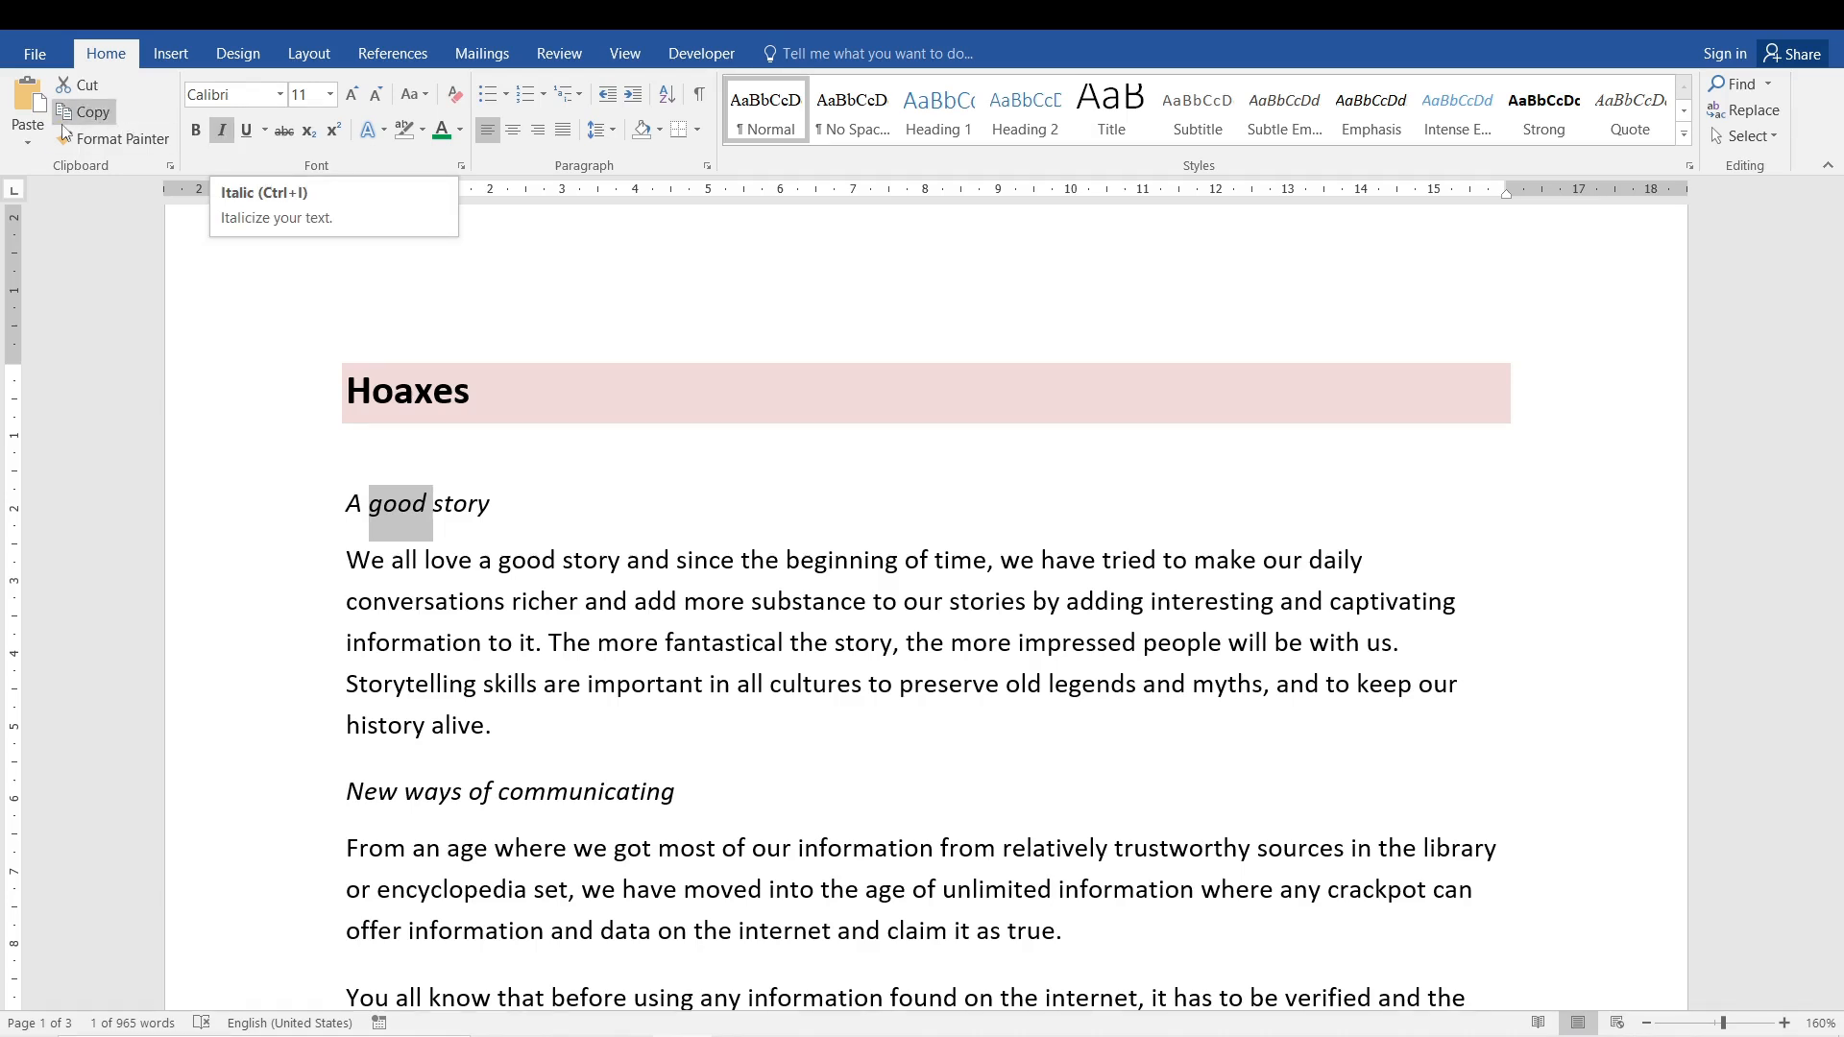
{"action": "left_click", "coordinate": [519, 683]}
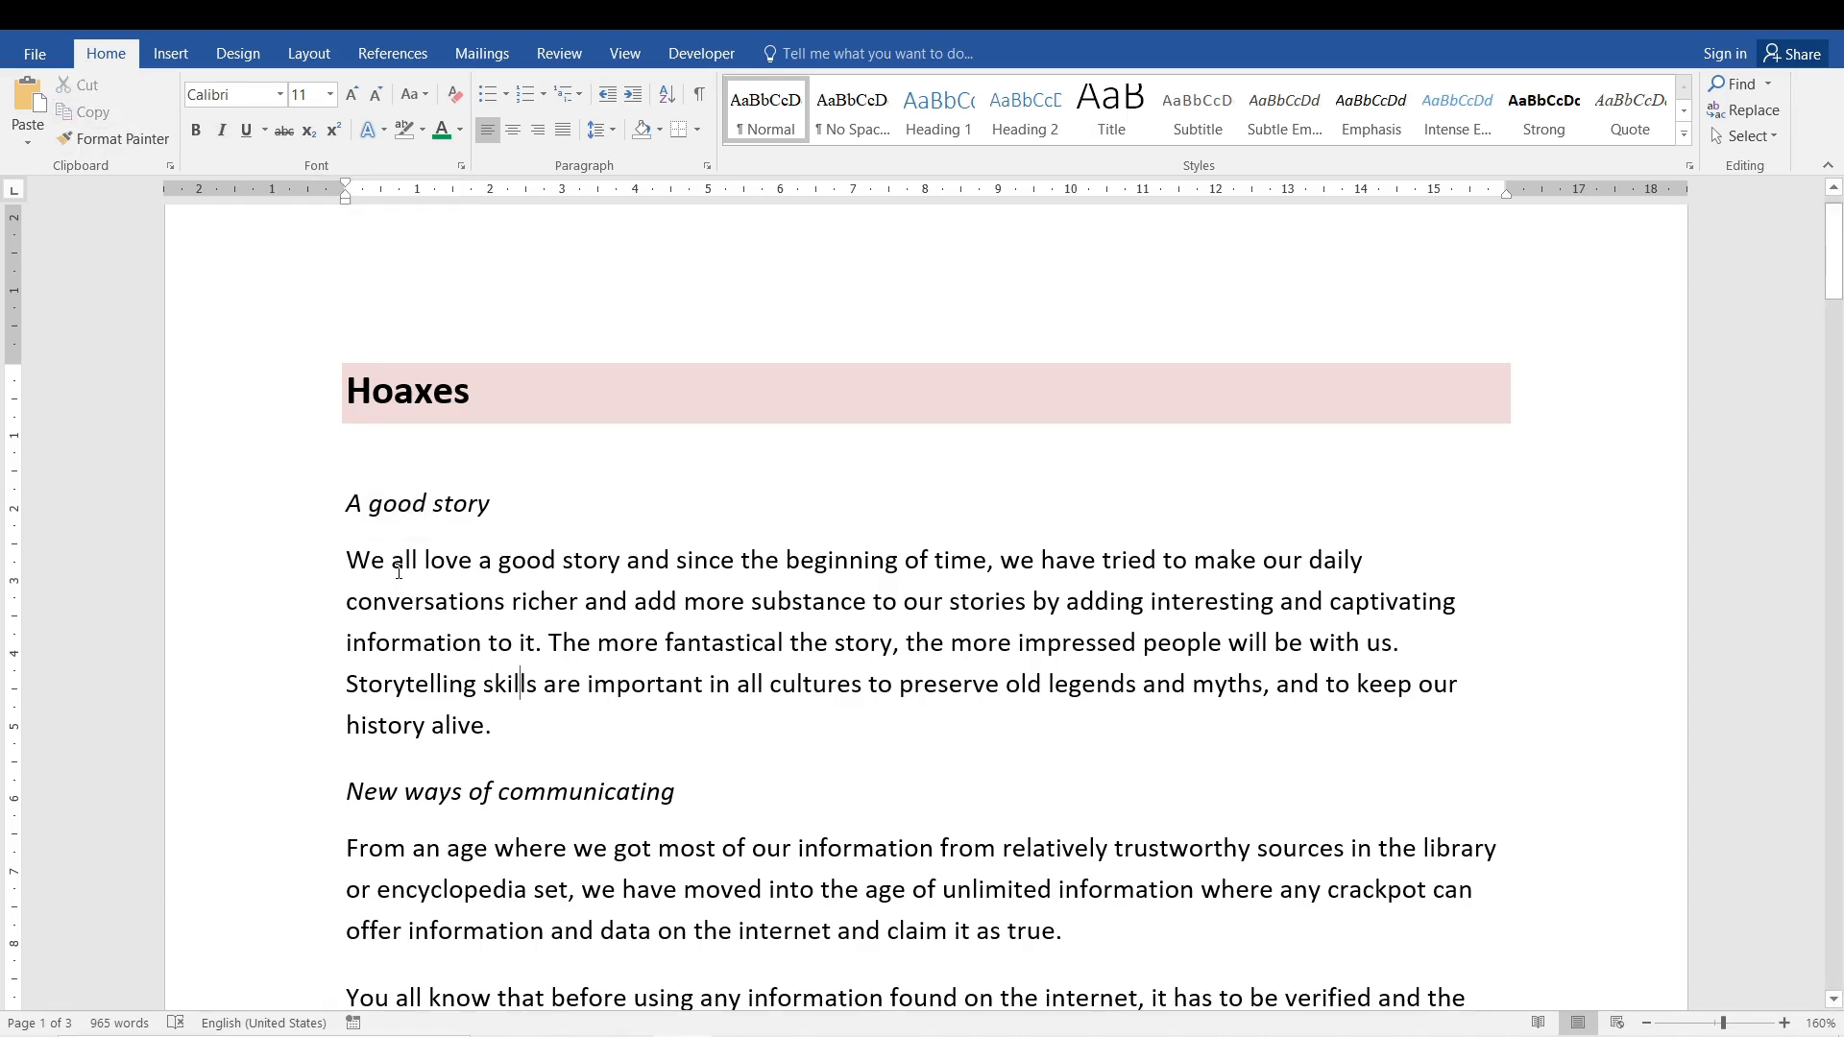
{"action": "left_click", "coordinate": [541, 562]}
{"action": "double_click", "coordinate": [541, 562]}
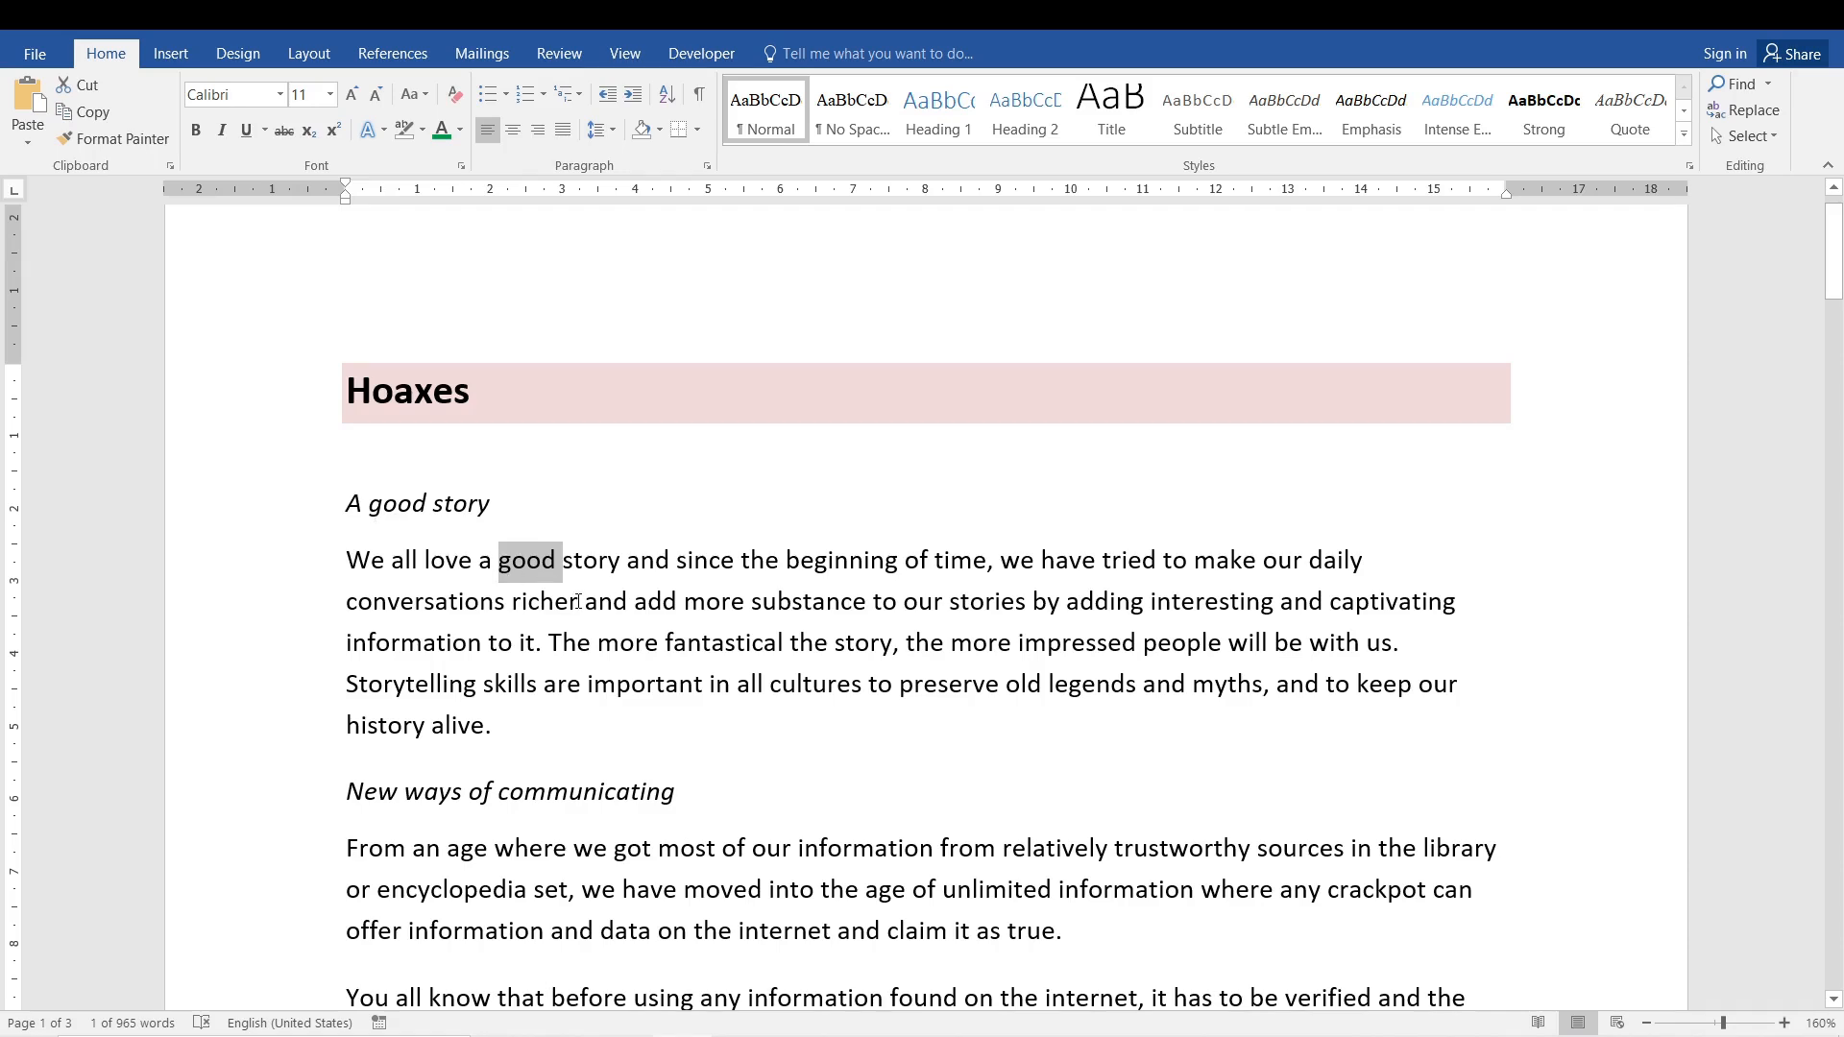
{"action": "left_click", "coordinate": [27, 99]}
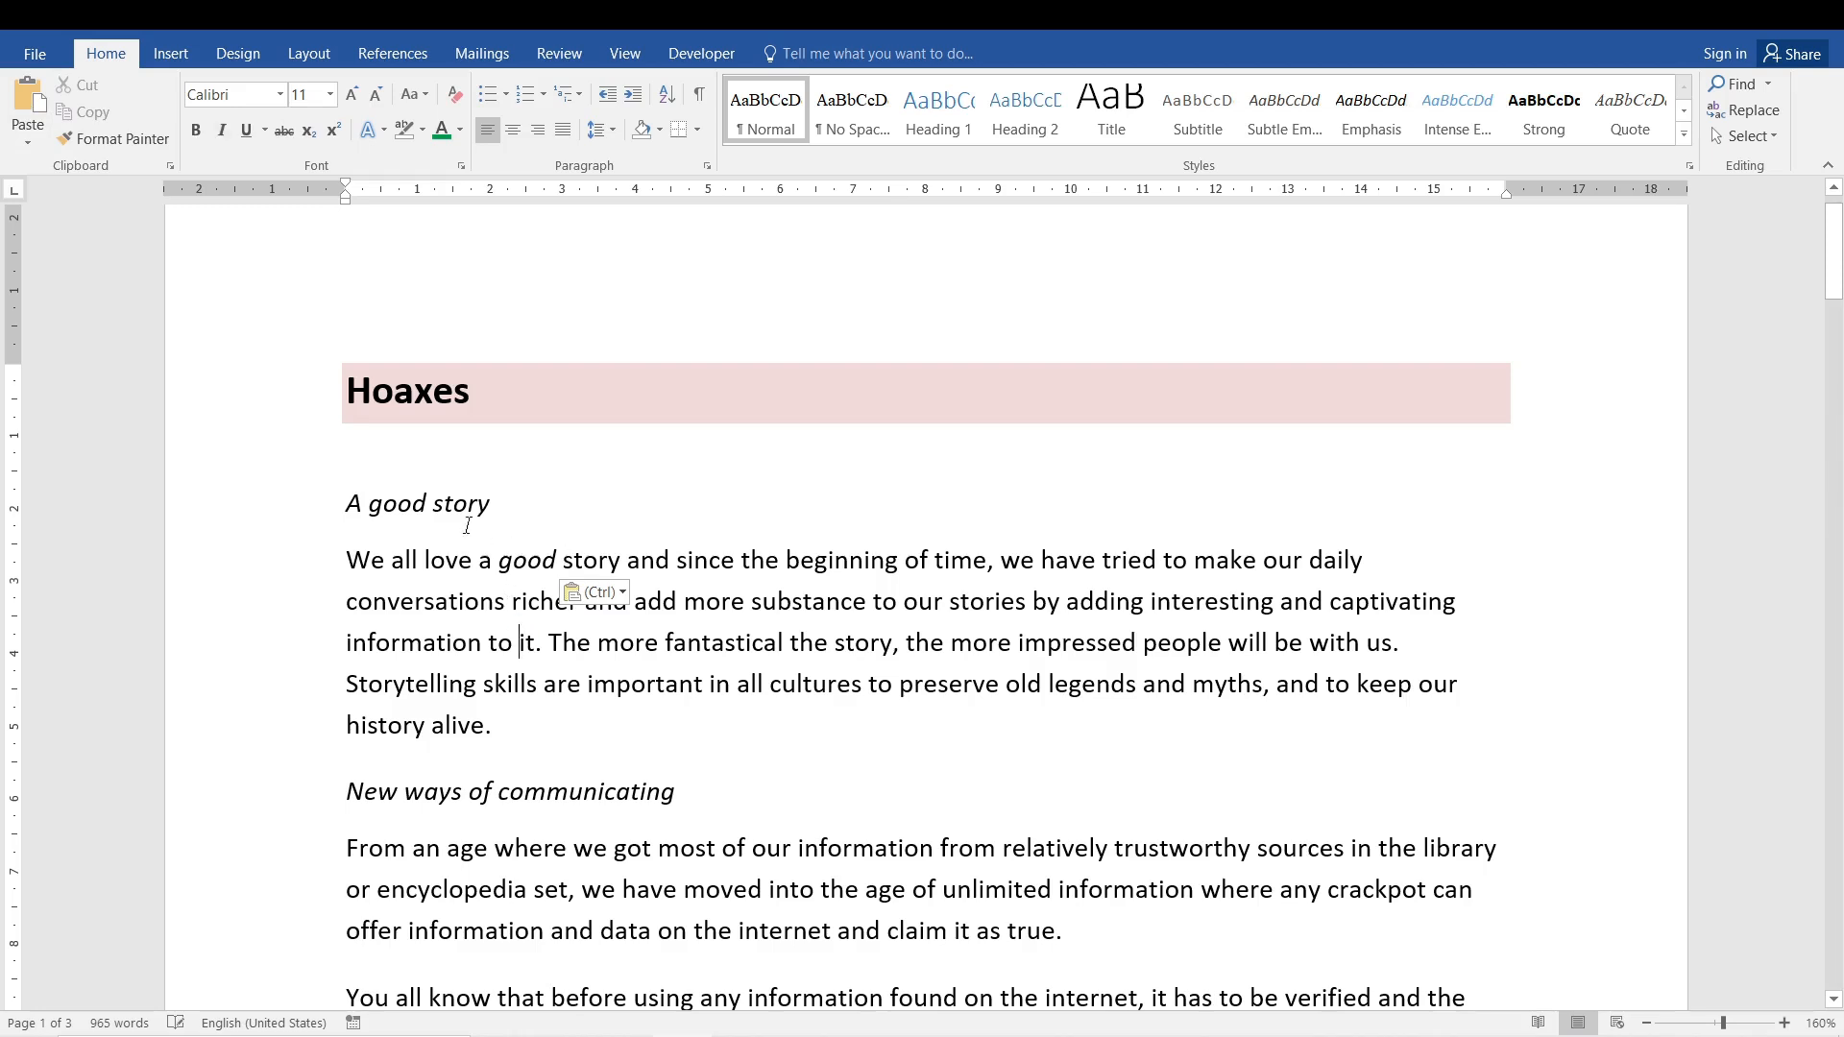
- Paste 'good' over the paragraph's 'good' with Keep Source Formatting, then undo the paste
{"action": "left_click", "coordinate": [415, 503]}
{"action": "double_click", "coordinate": [532, 563]}
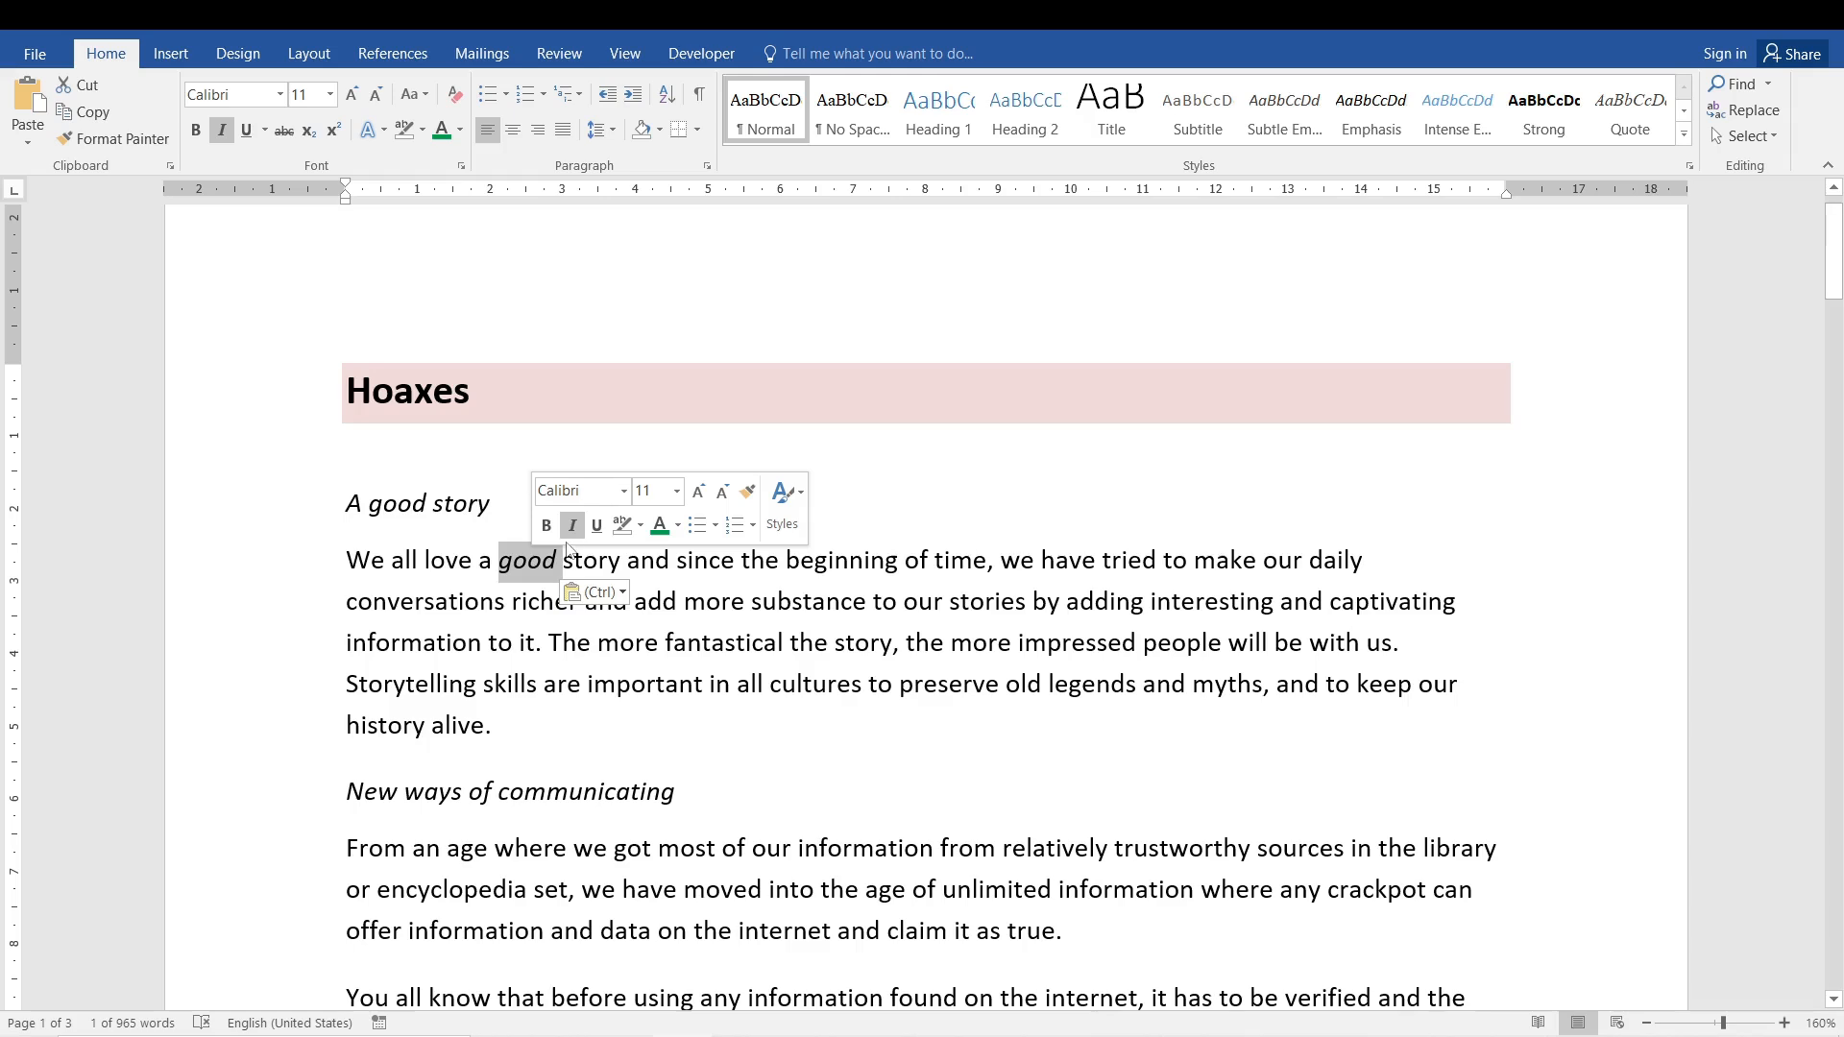
{"action": "left_click", "coordinate": [550, 707]}
{"action": "double_click", "coordinate": [529, 563]}
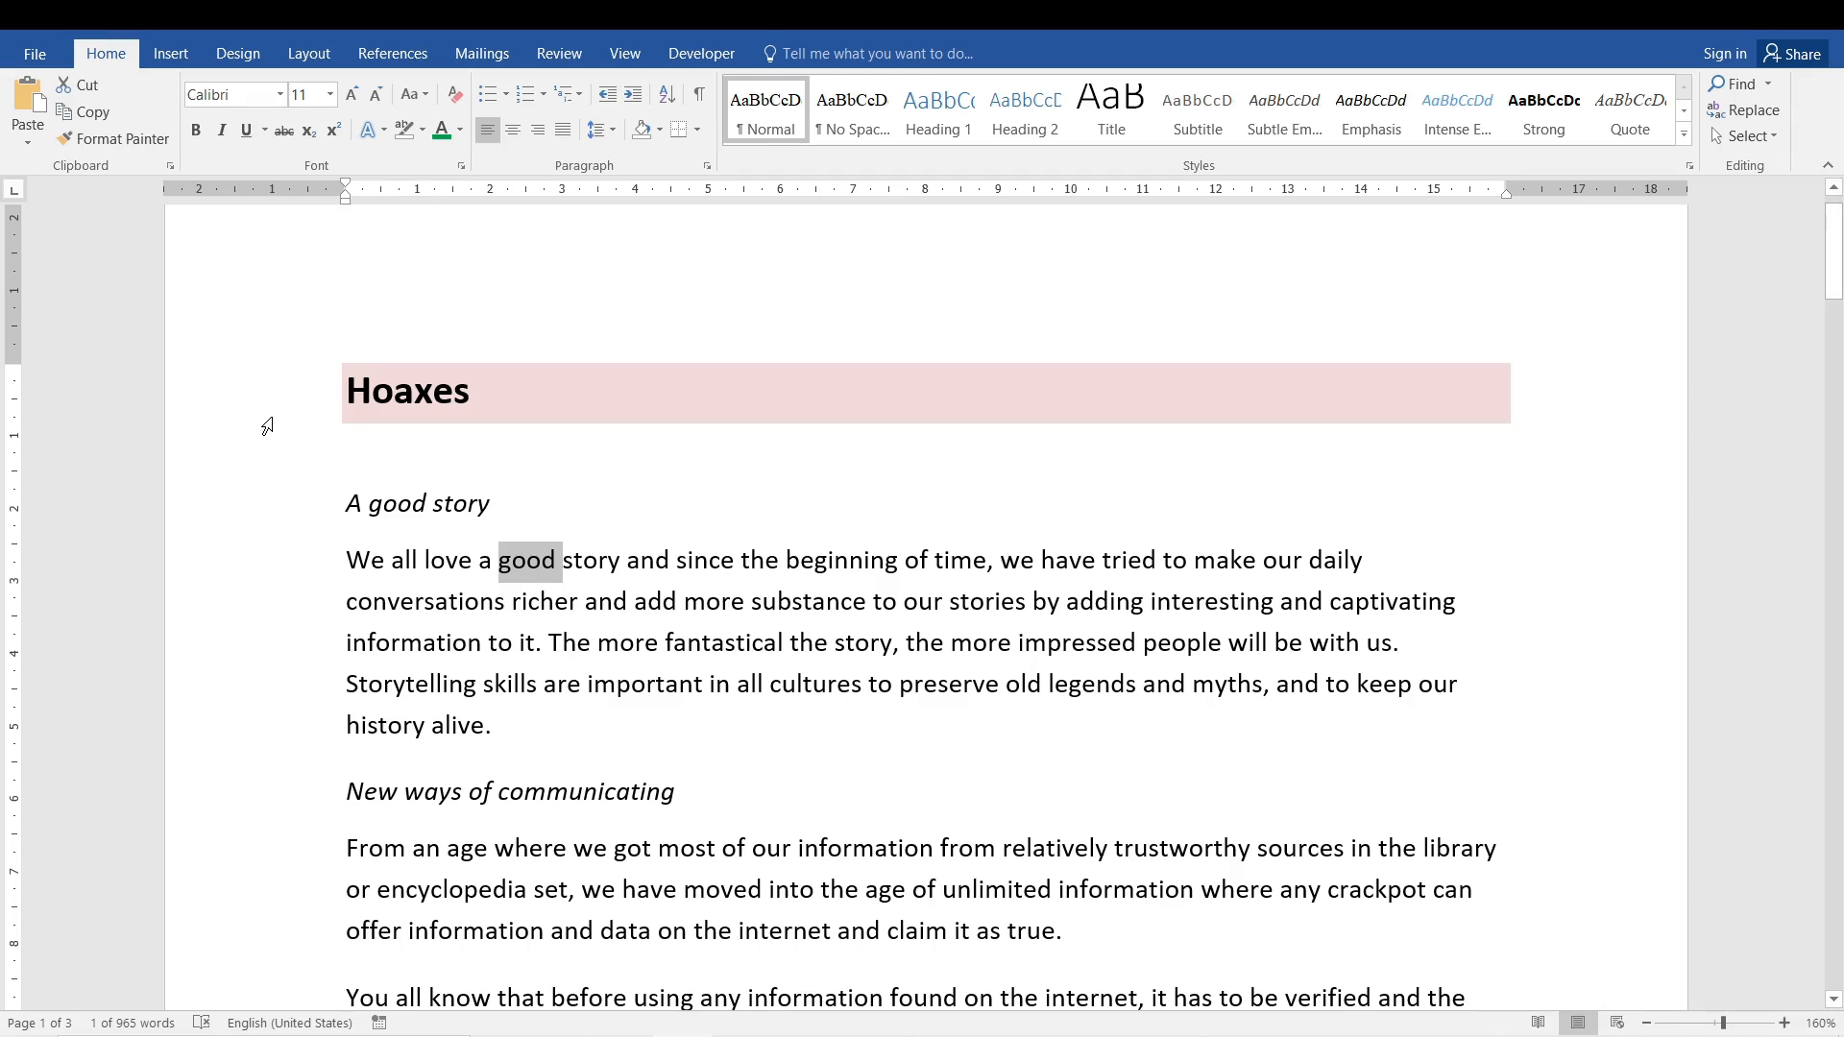
{"action": "left_click", "coordinate": [20, 130]}
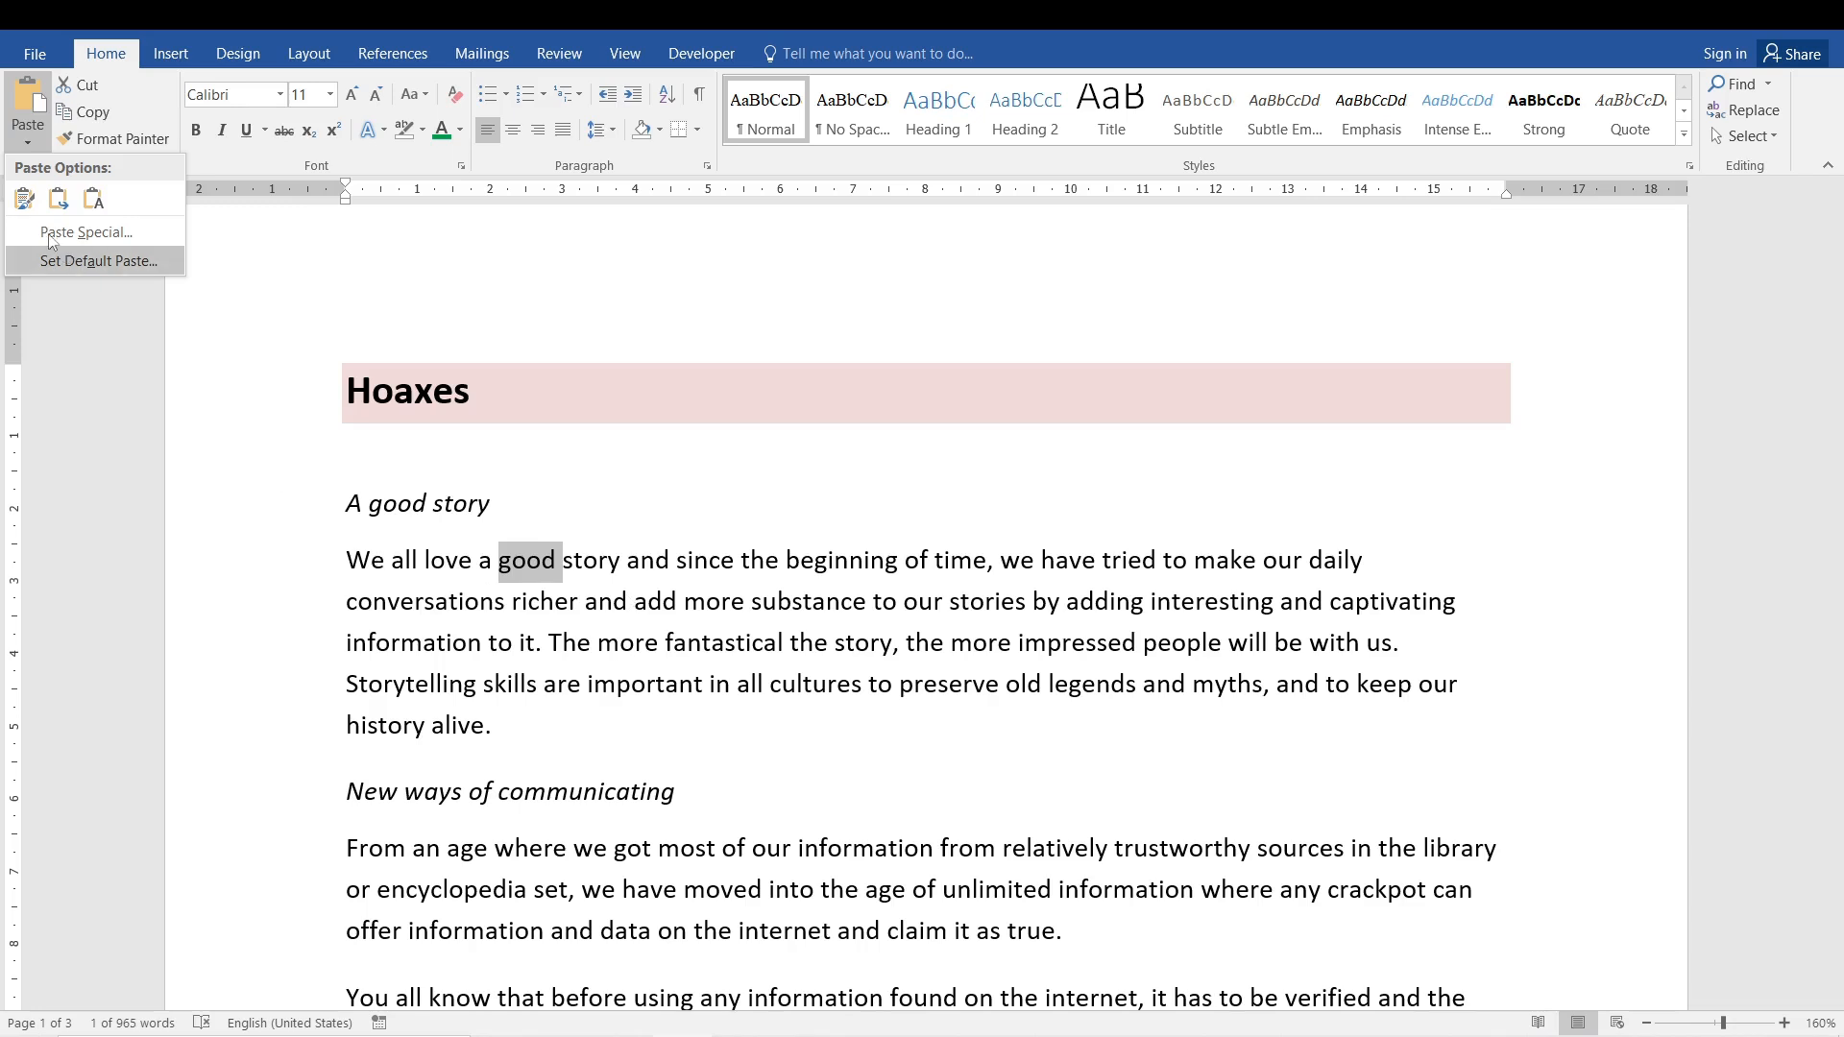
{"action": "double_click", "coordinate": [548, 569]}
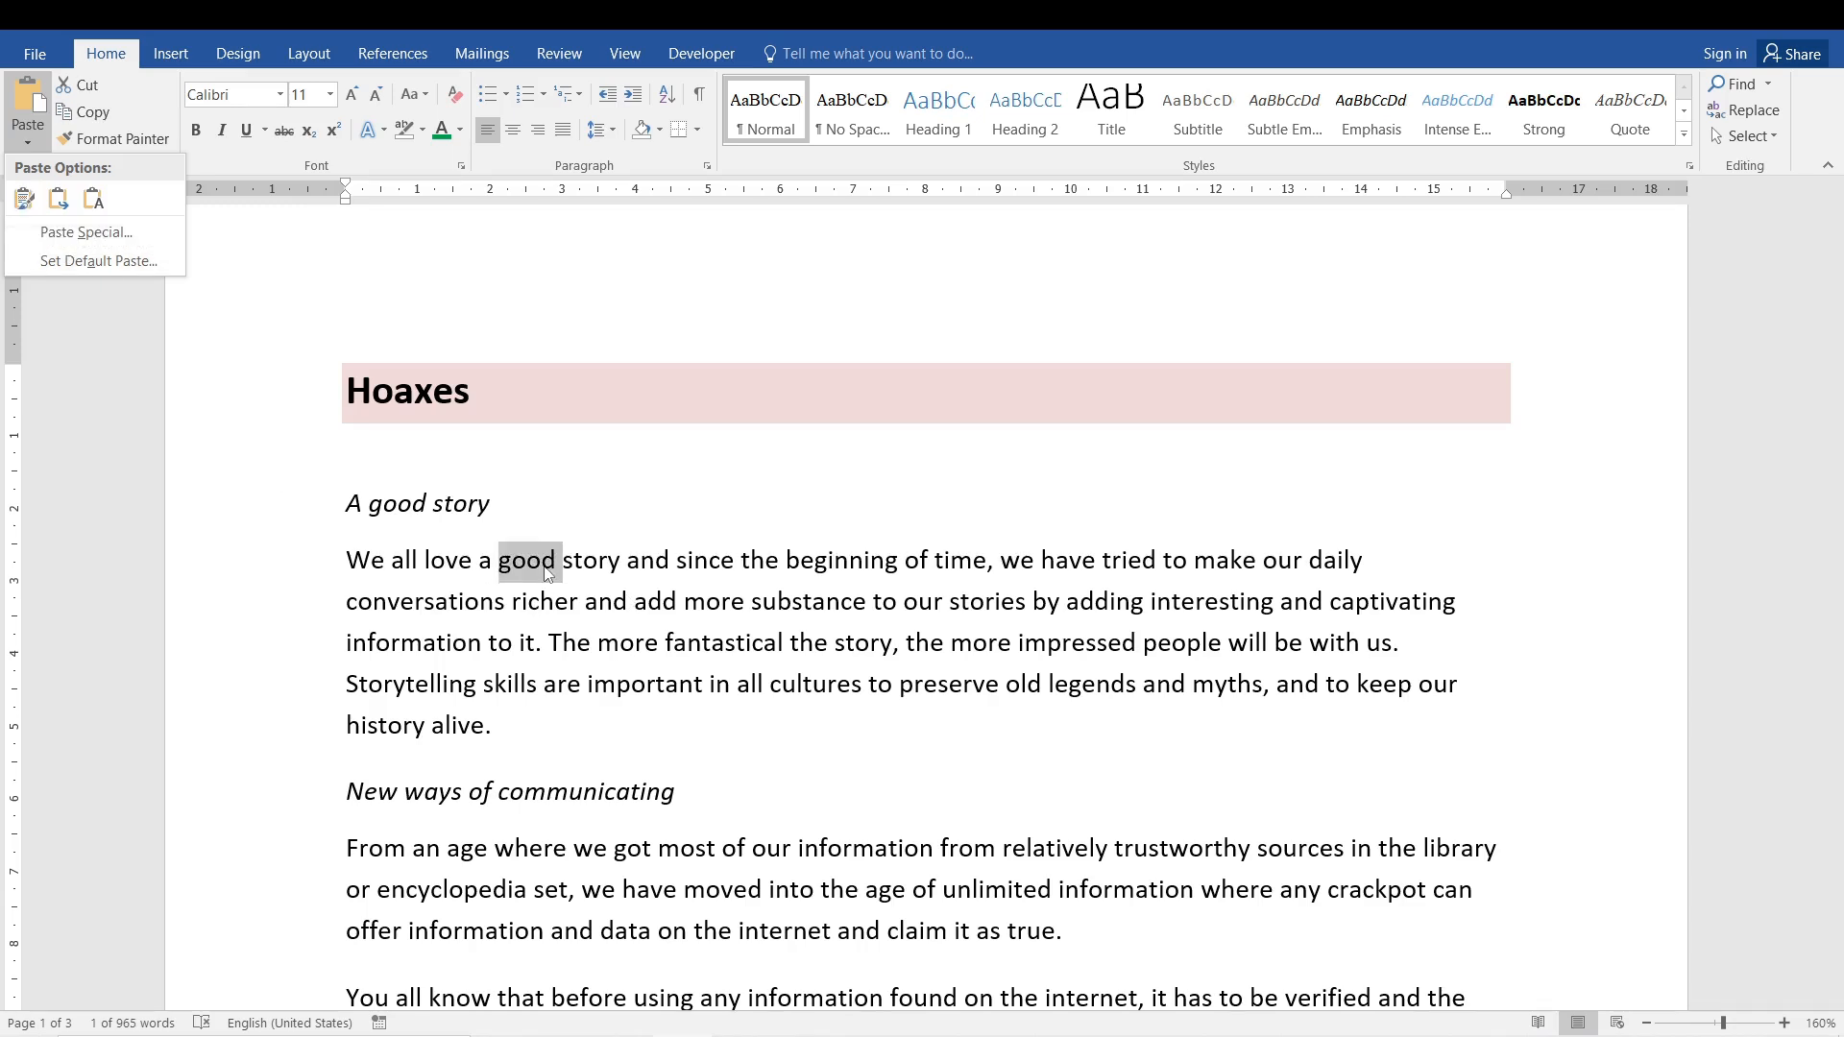
{"action": "left_click", "coordinate": [506, 601]}
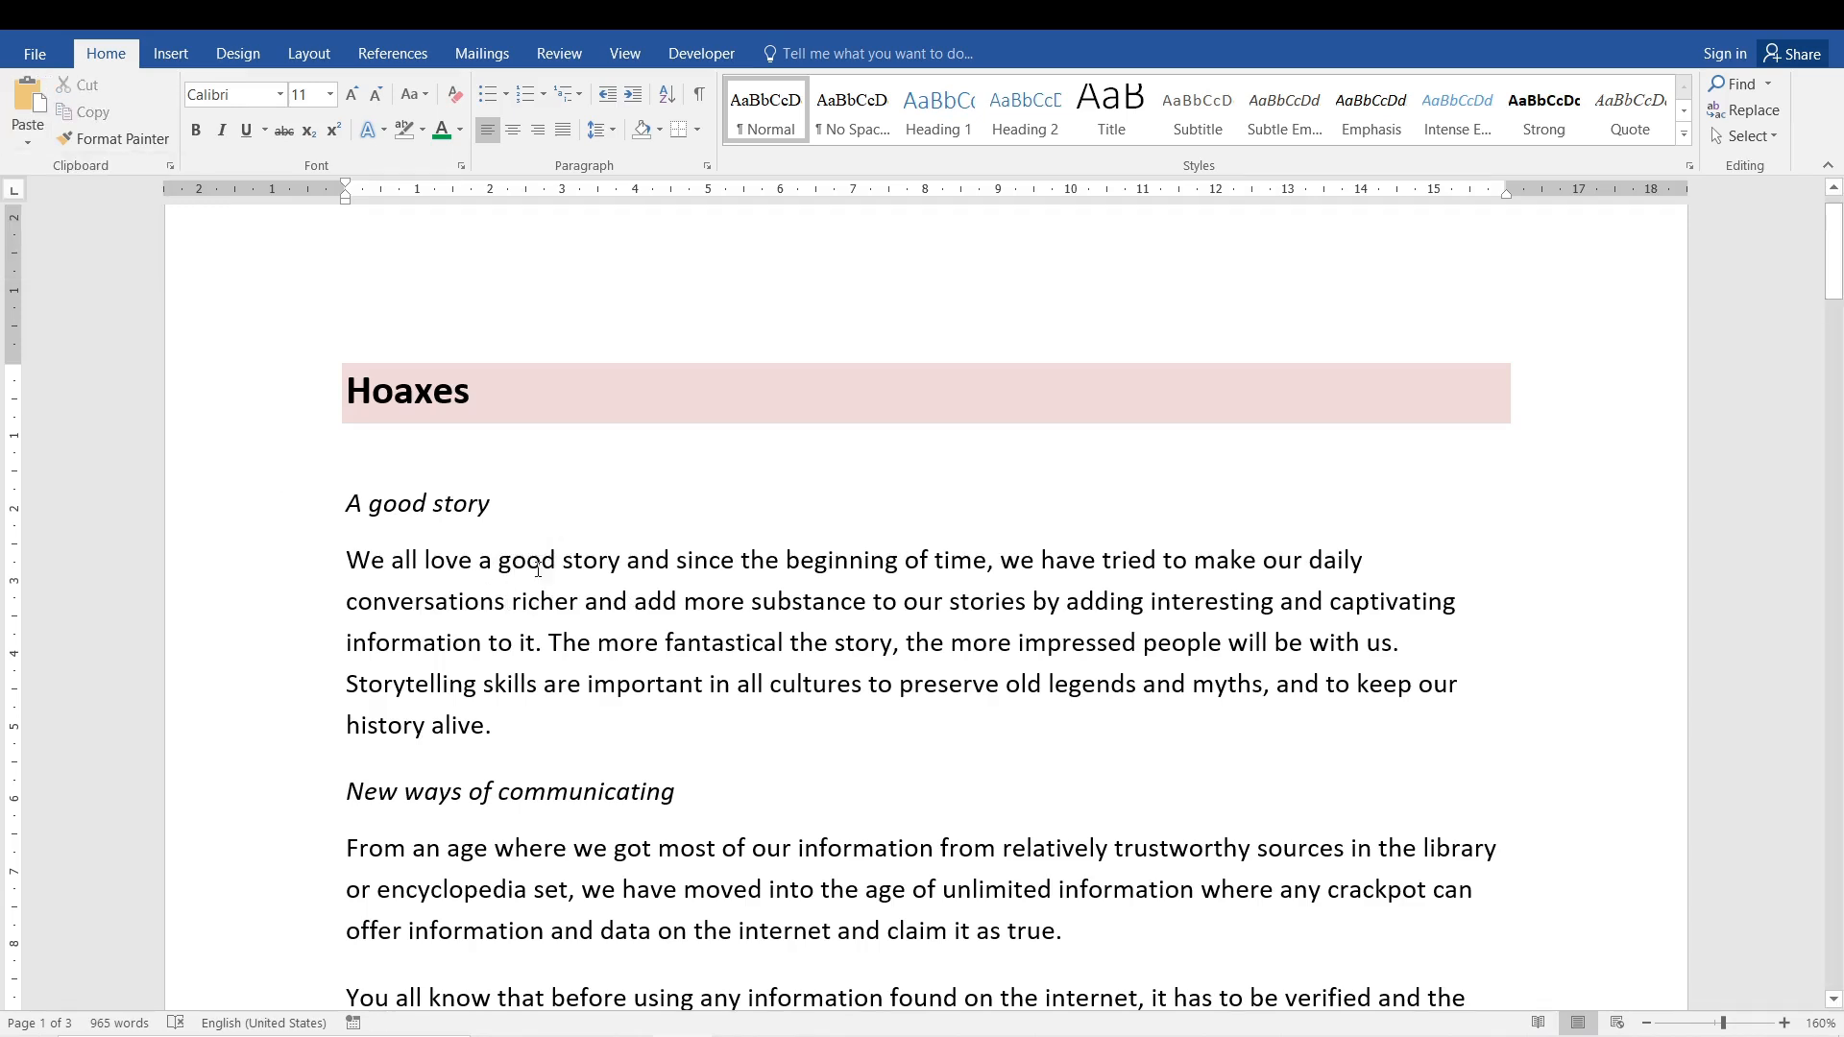
{"action": "double_click", "coordinate": [535, 576]}
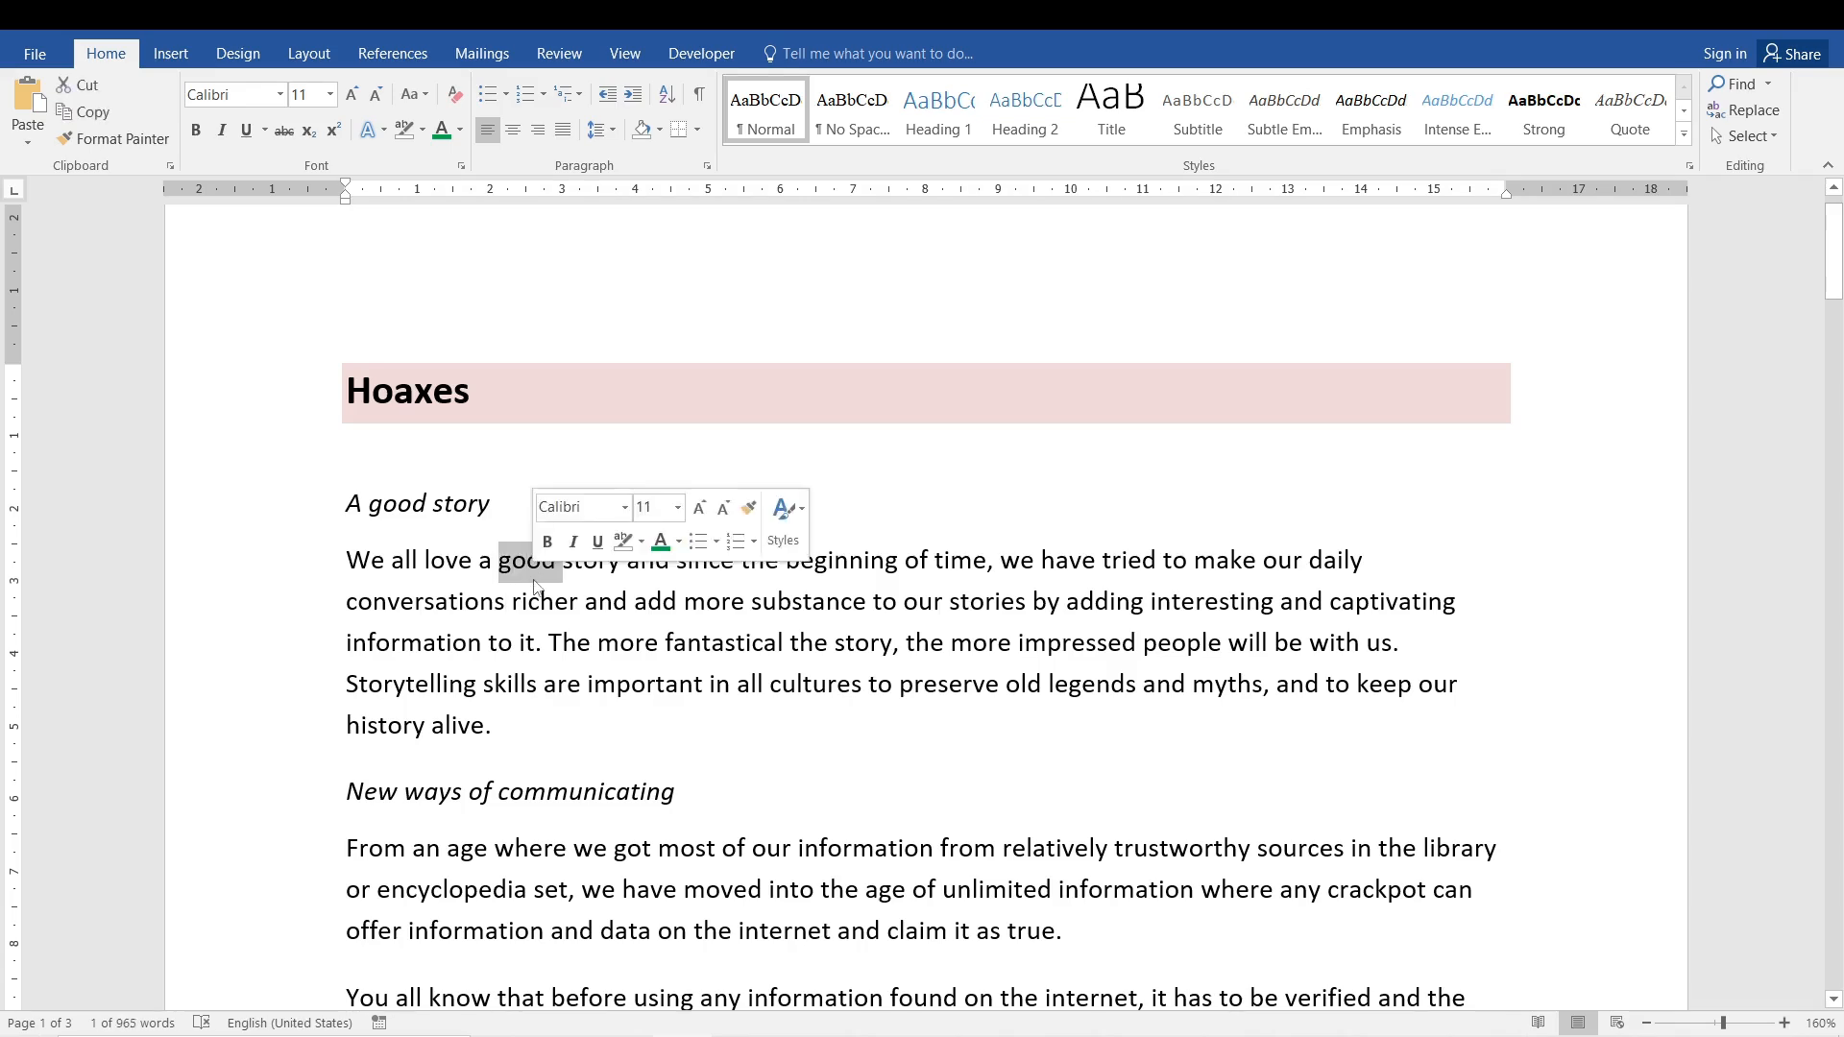
{"action": "left_click", "coordinate": [28, 142]}
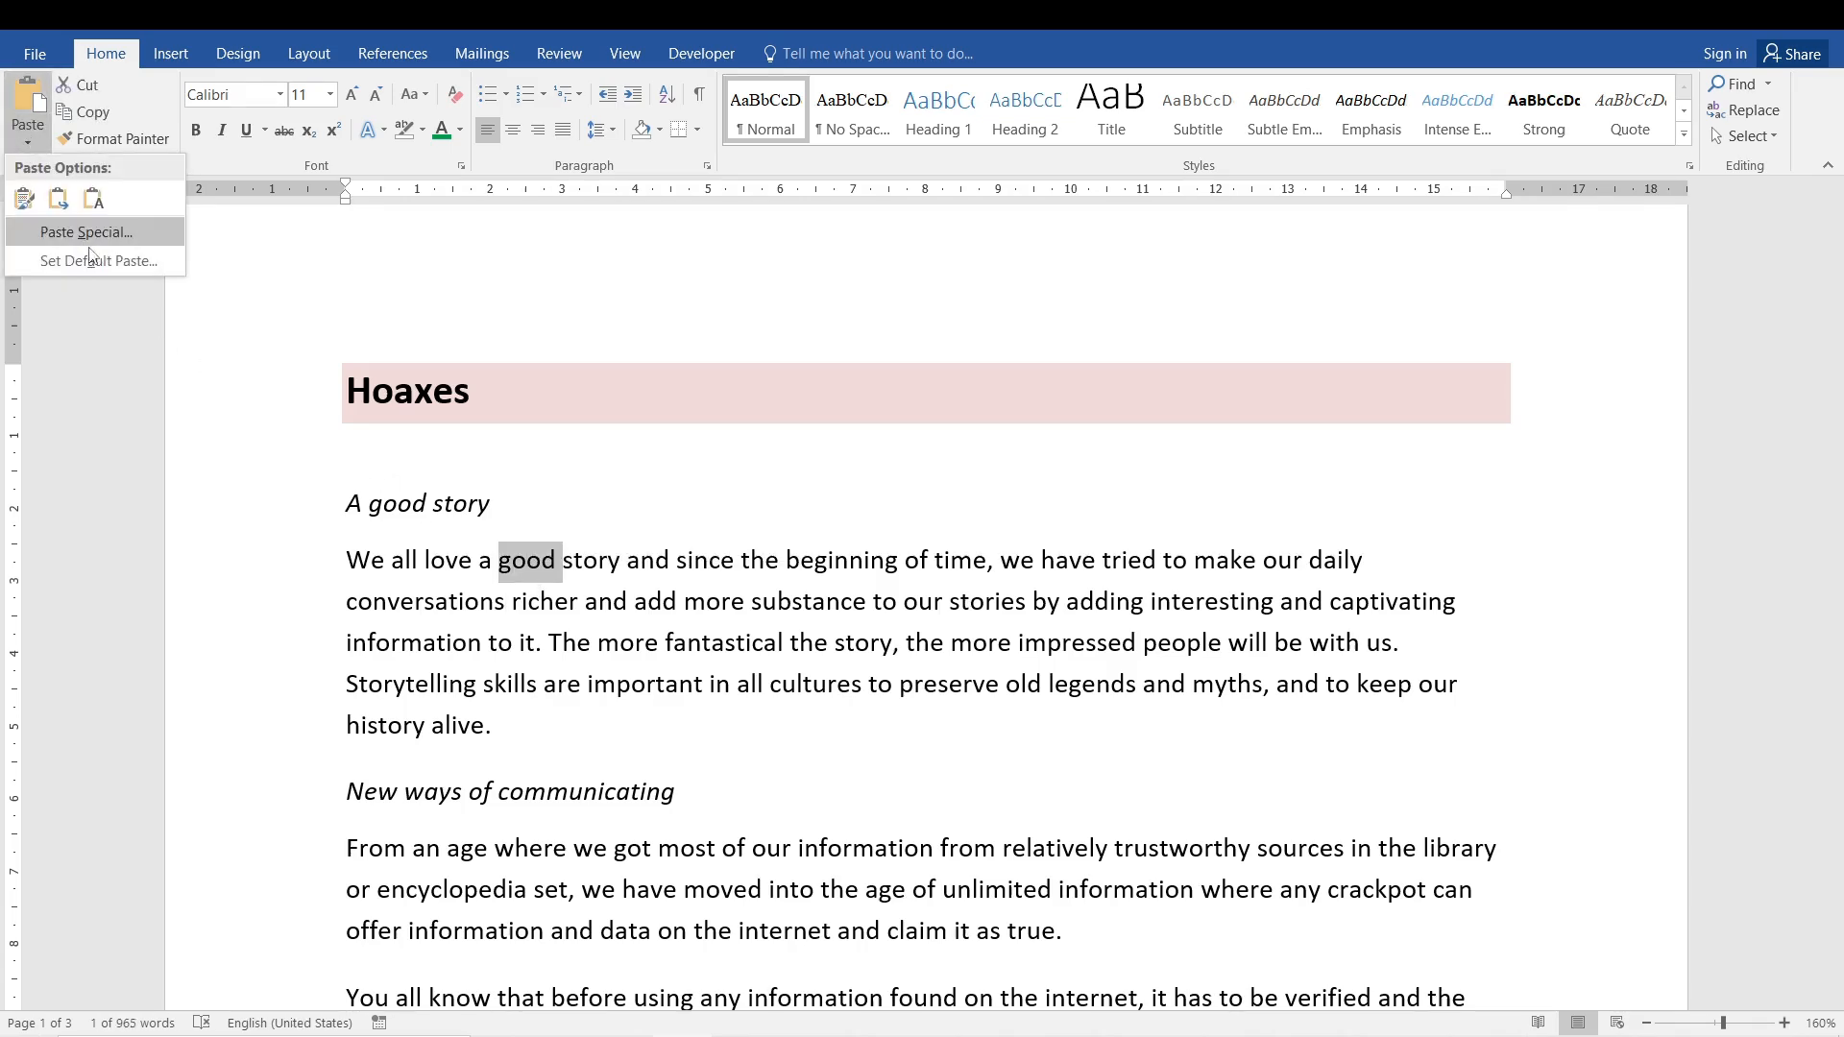
{"action": "left_click", "coordinate": [25, 200]}
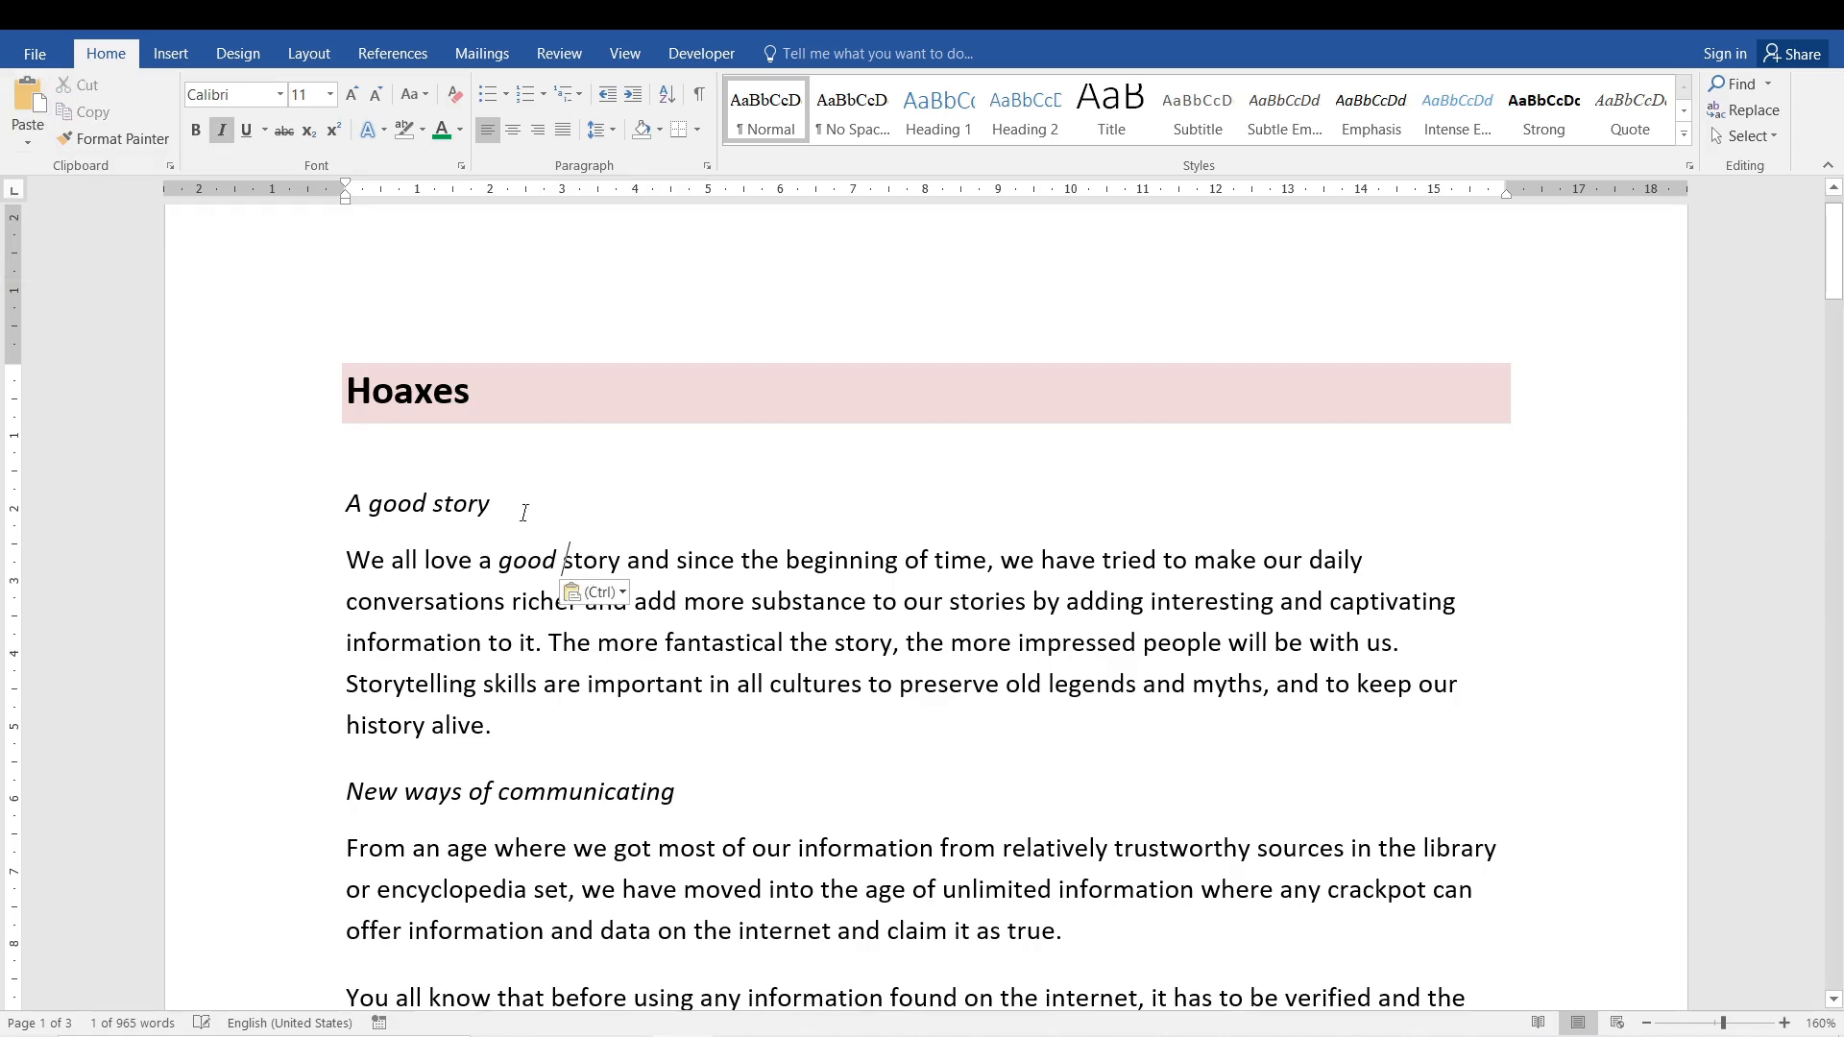
{"action": "key", "text": "ctrl+z"}
- Colour the word 'good' in the 'A good story' subheading green
{"action": "double_click", "coordinate": [397, 503]}
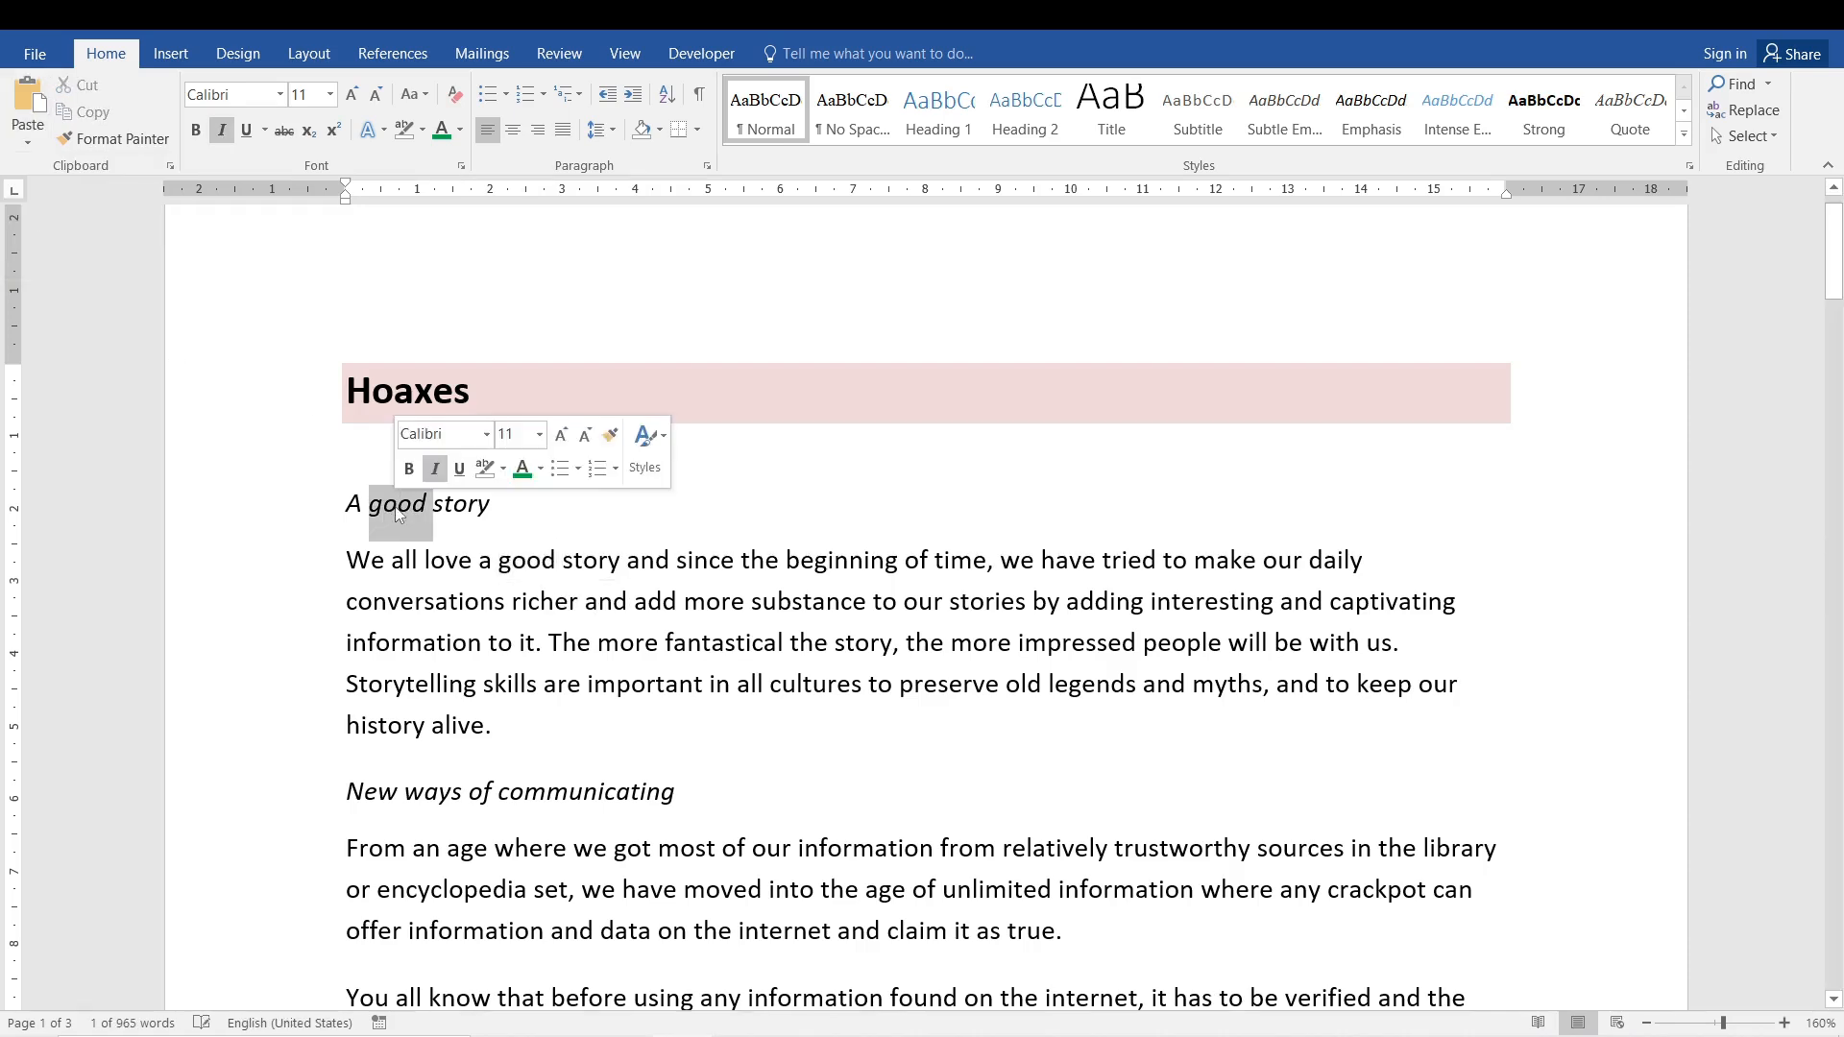
{"action": "left_click", "coordinate": [444, 135]}
{"action": "left_click", "coordinate": [393, 495]}
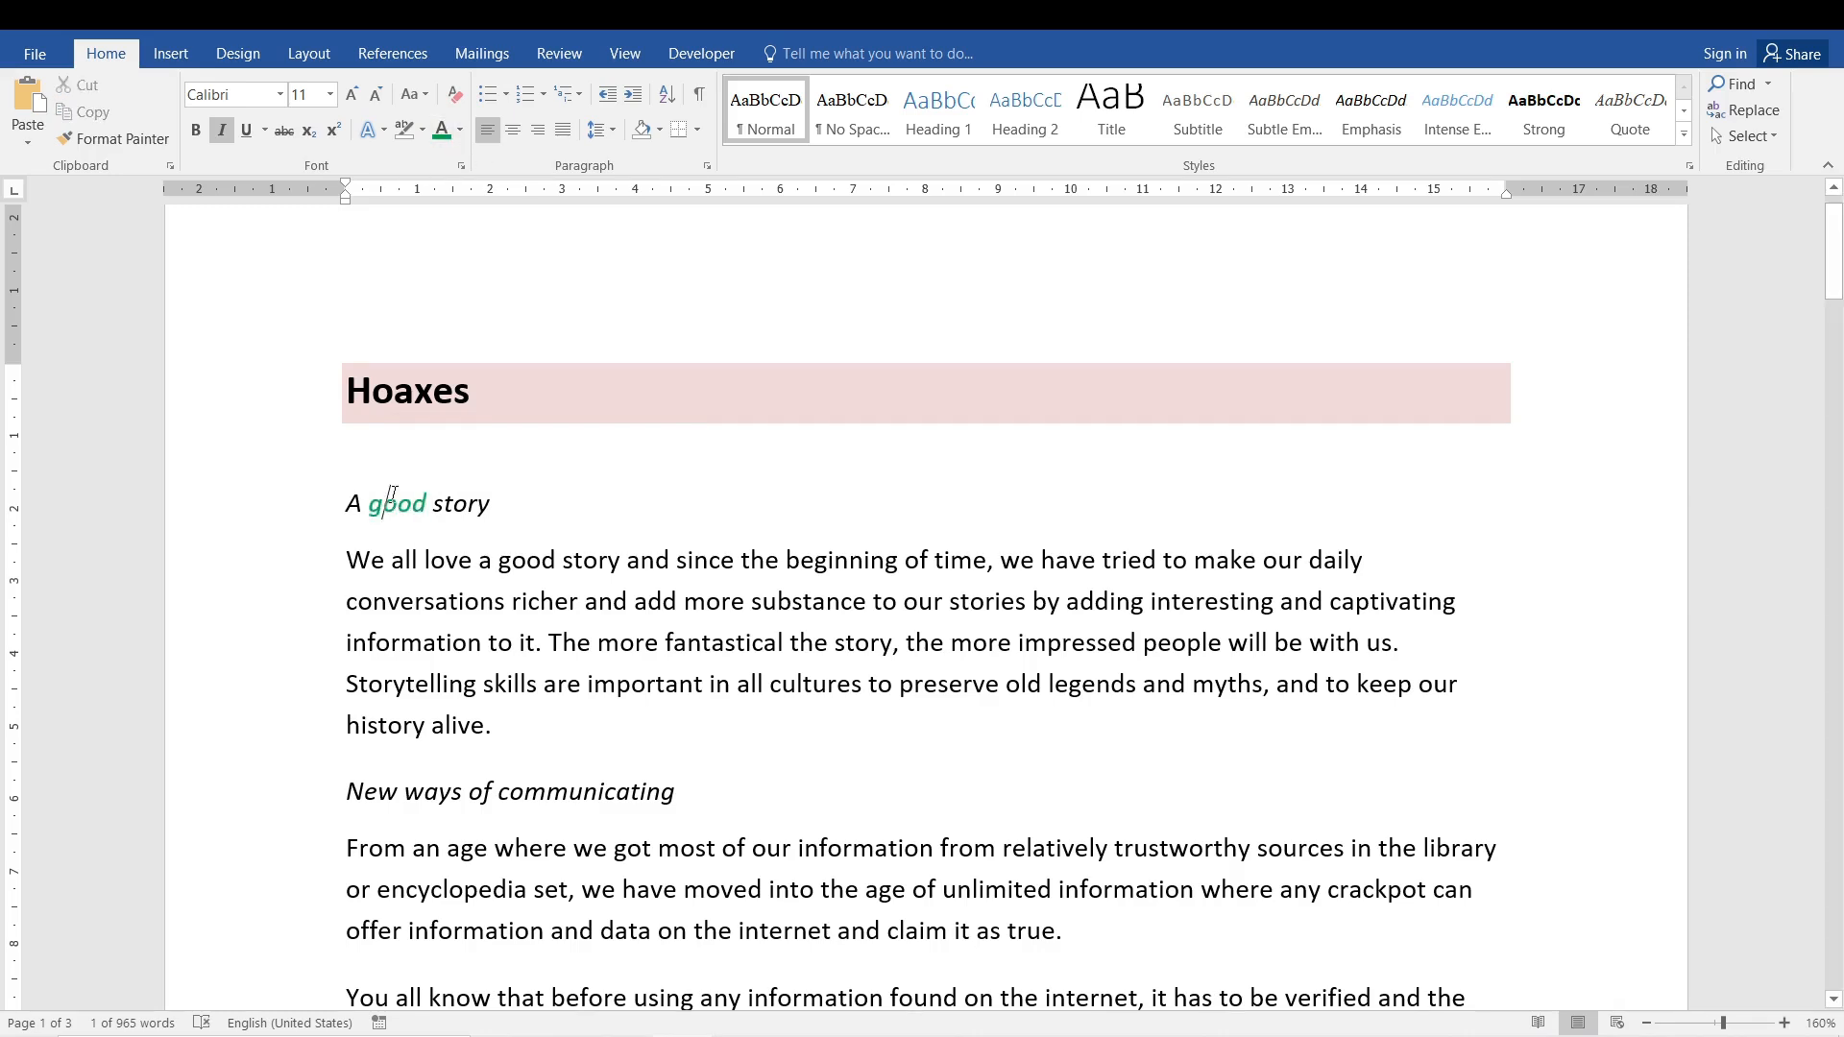
- Paste the green subheading 'good' over the paragraph's 'good' with Keep Source Formatting, then undo it
{"action": "left_click", "coordinate": [372, 509]}
{"action": "double_click", "coordinate": [388, 503]}
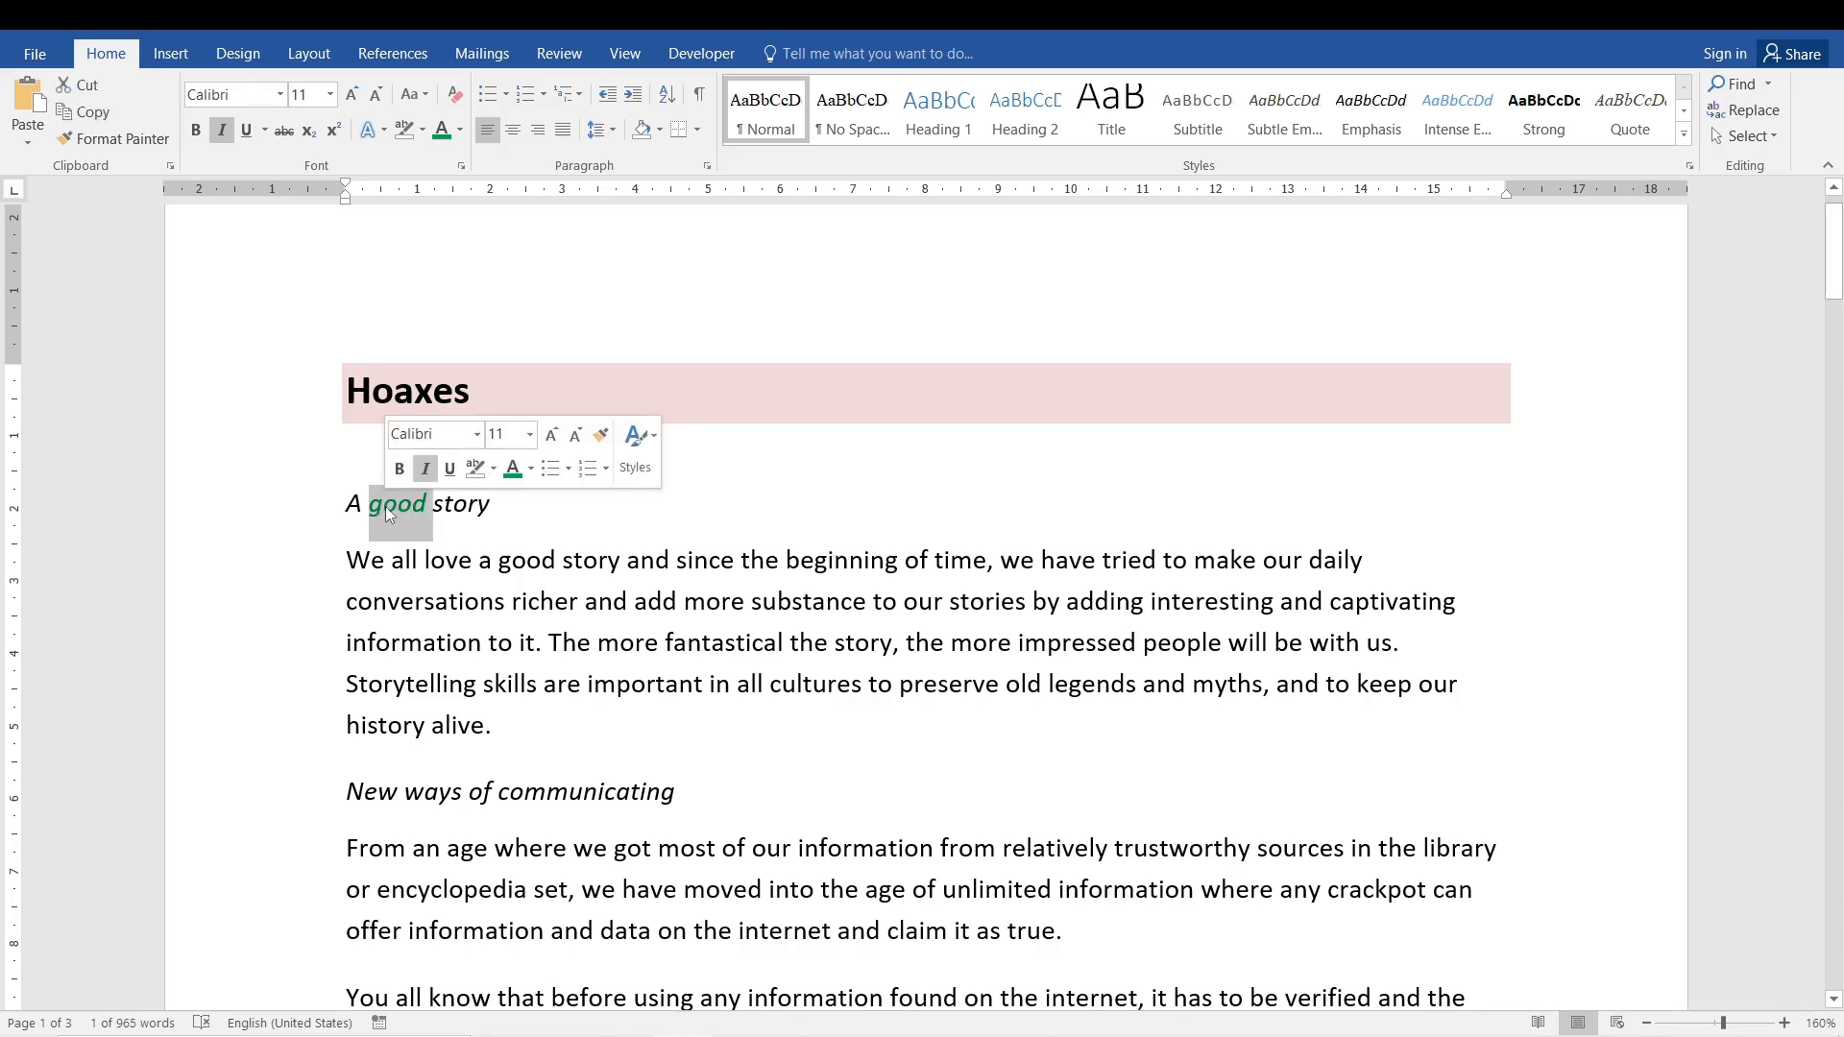
{"action": "left_click", "coordinate": [435, 601]}
{"action": "double_click", "coordinate": [545, 564]}
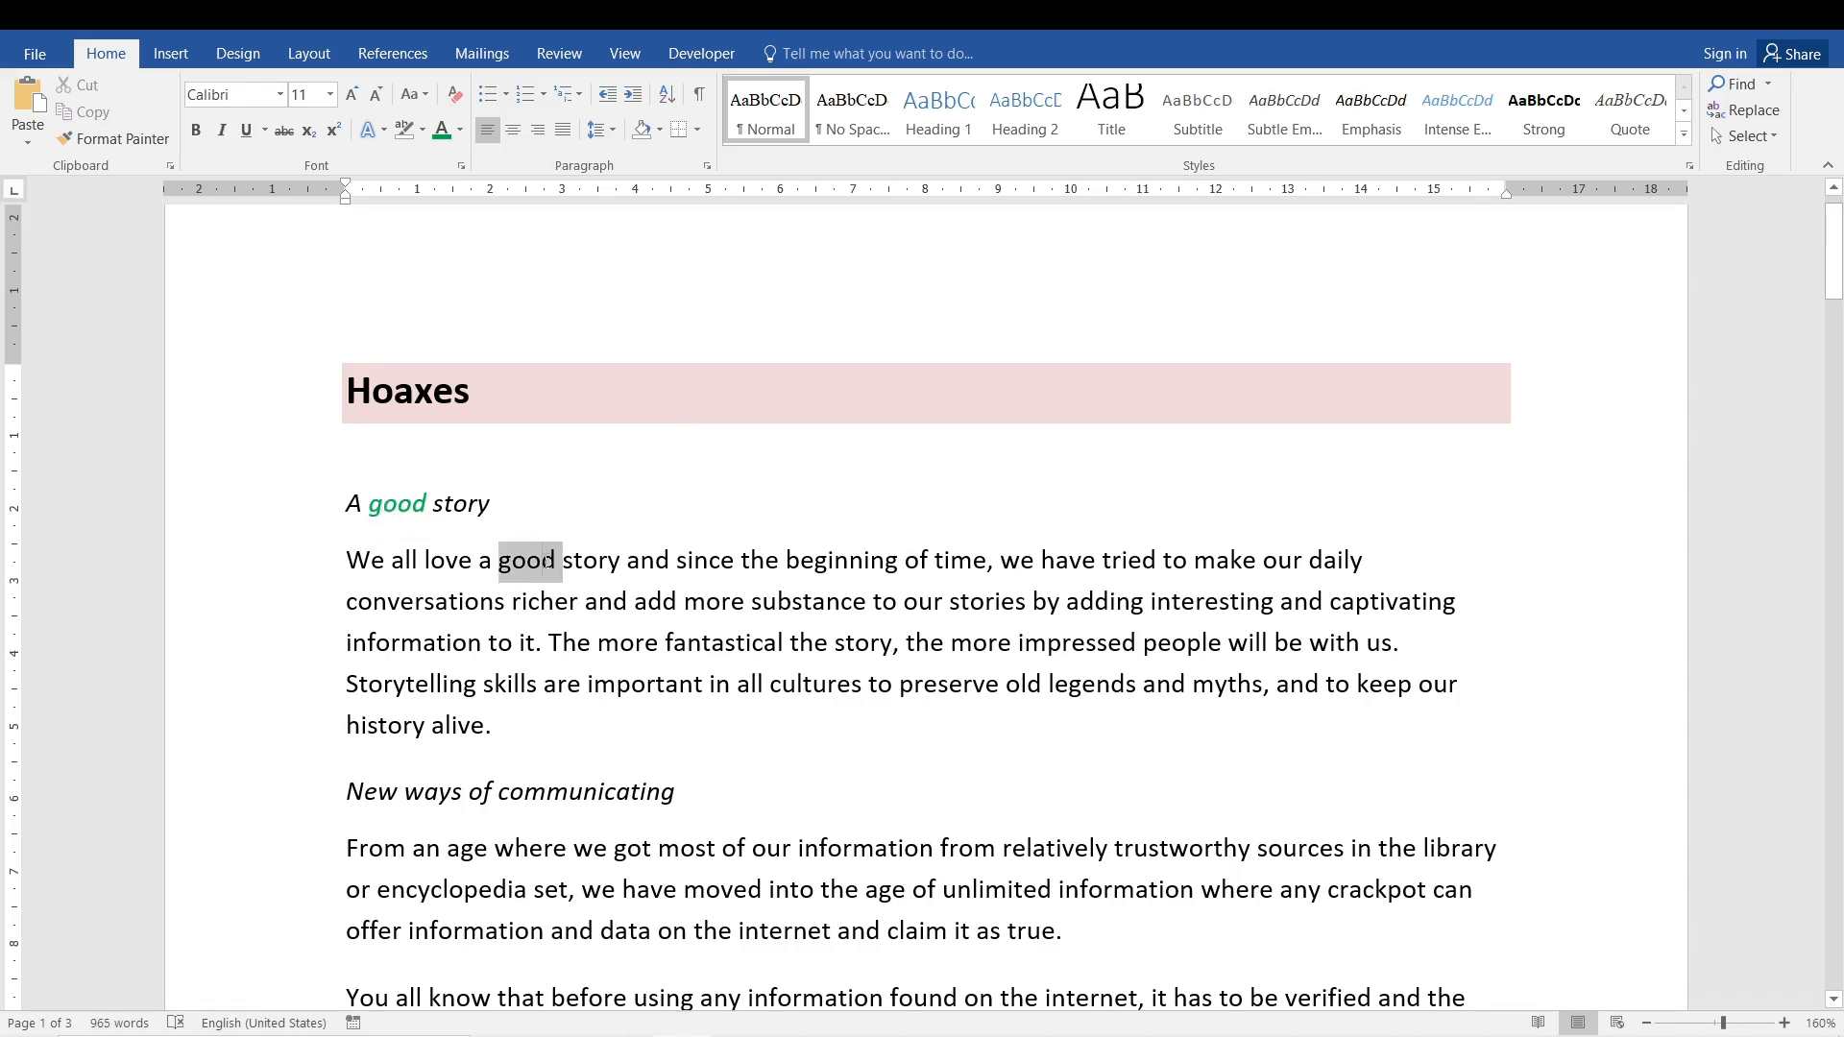
{"action": "left_click", "coordinate": [28, 141]}
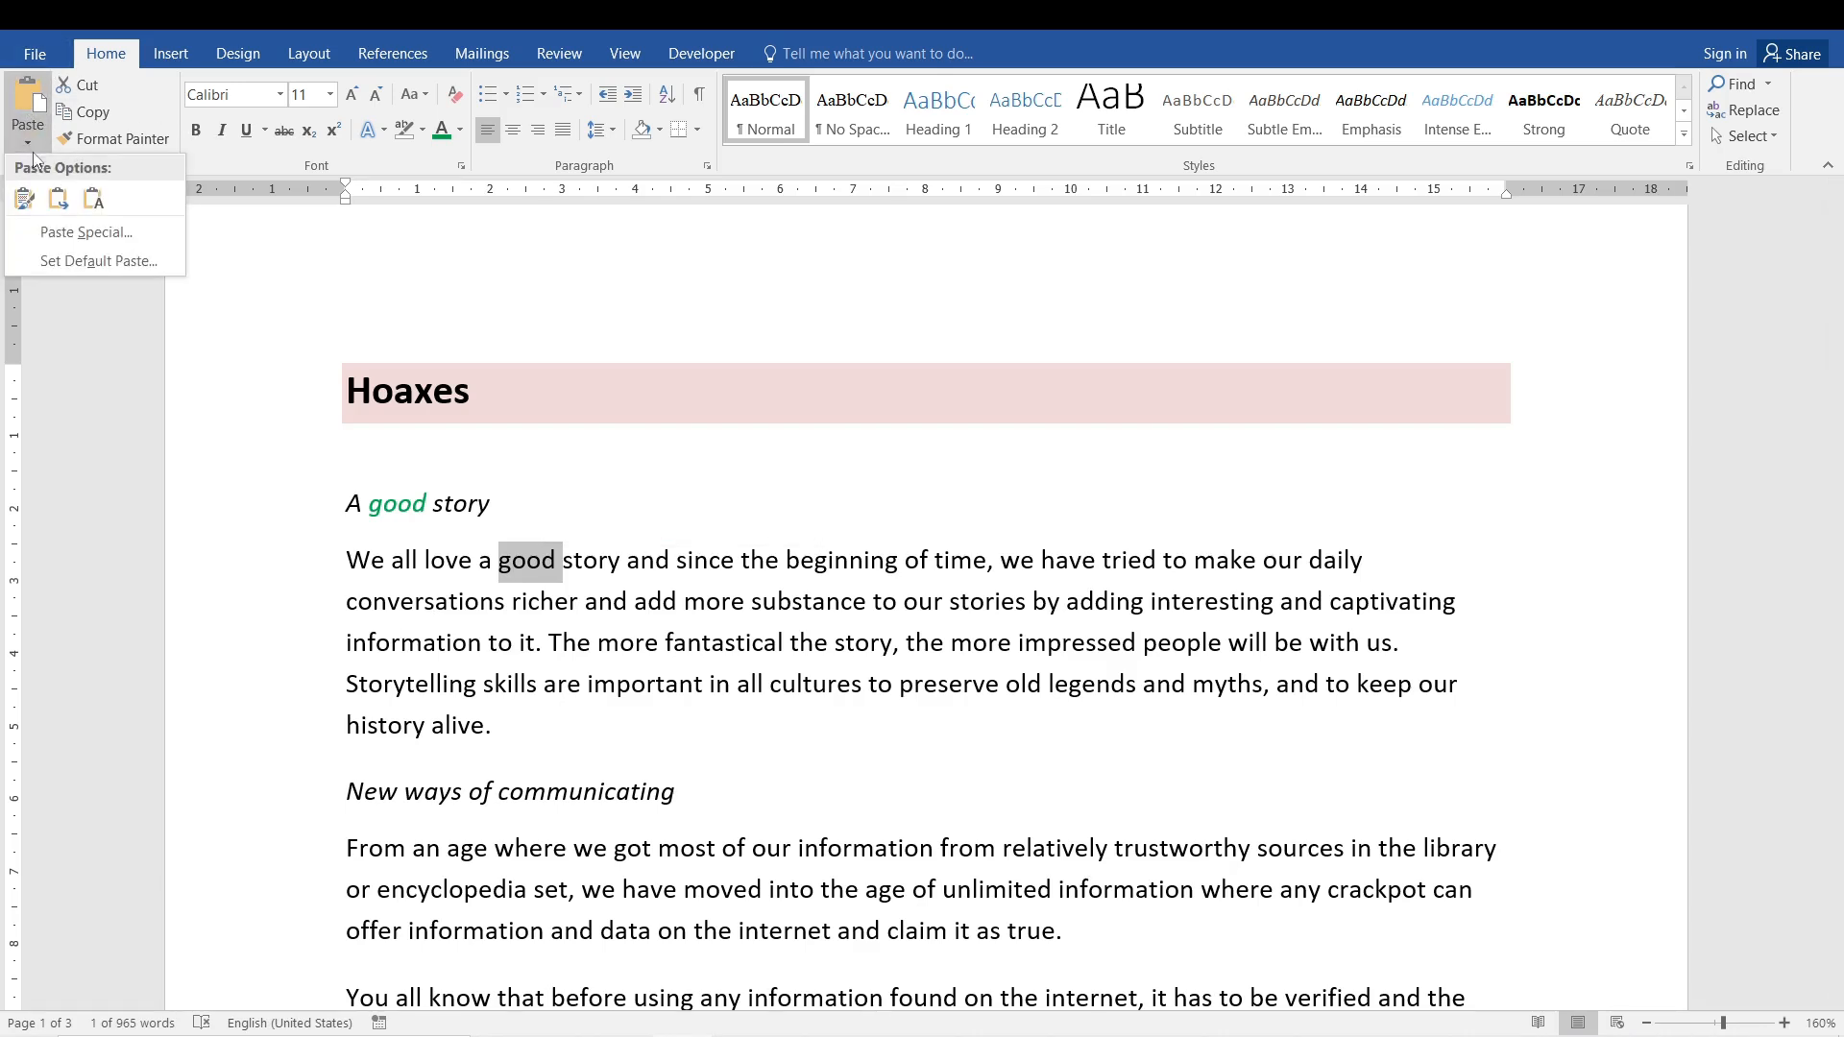
{"action": "left_click", "coordinate": [26, 203]}
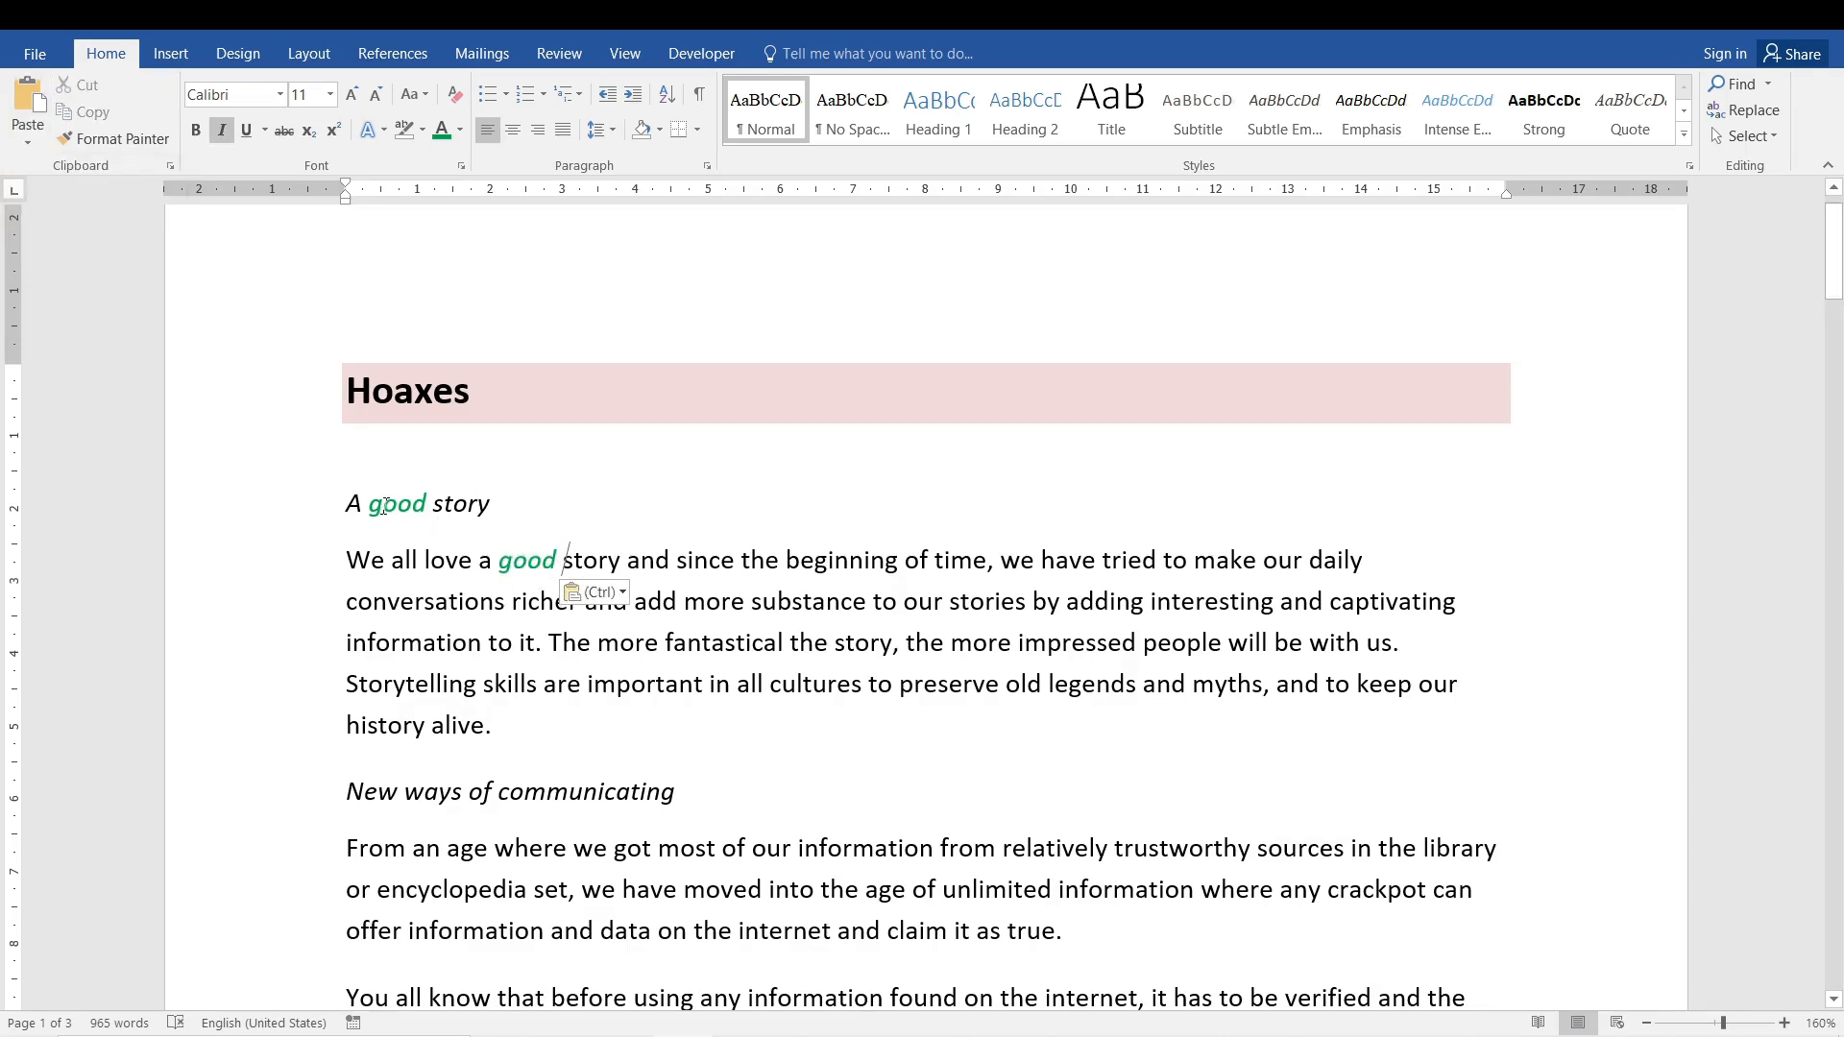
{"action": "key", "text": "ctrl+z"}
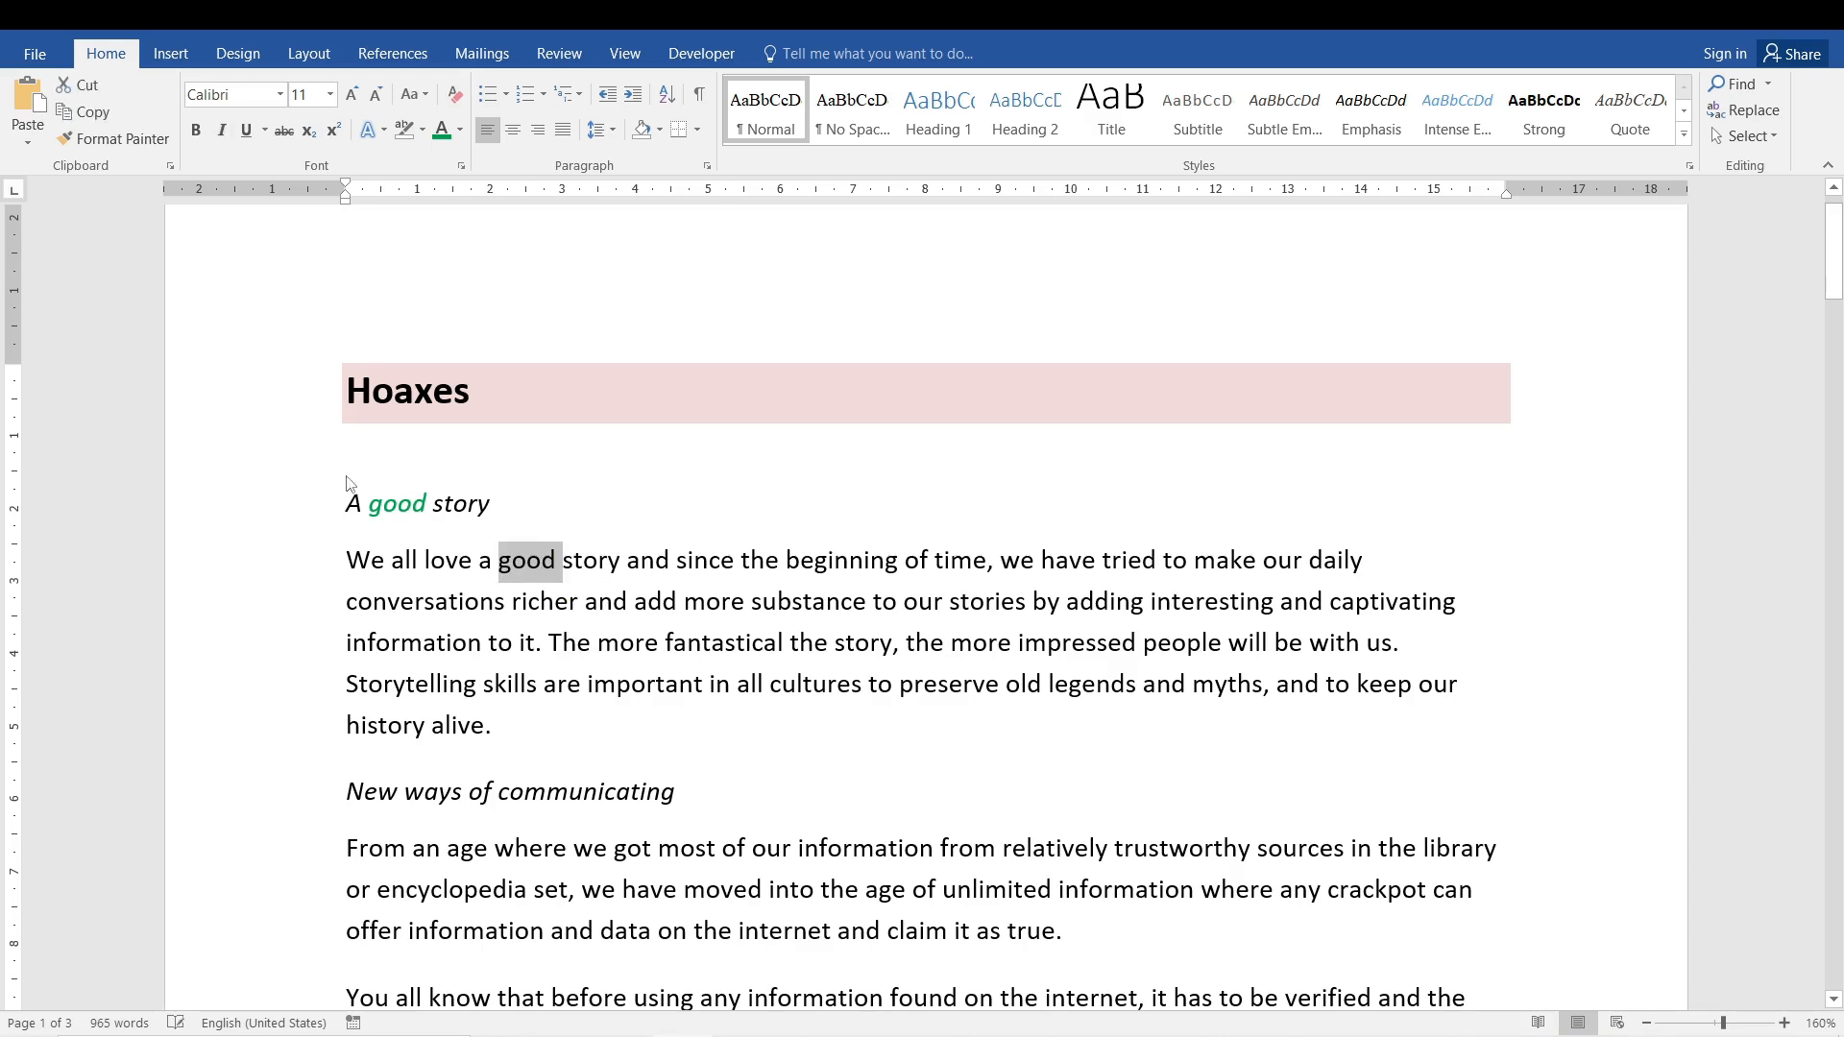
{"action": "left_click", "coordinate": [438, 603]}
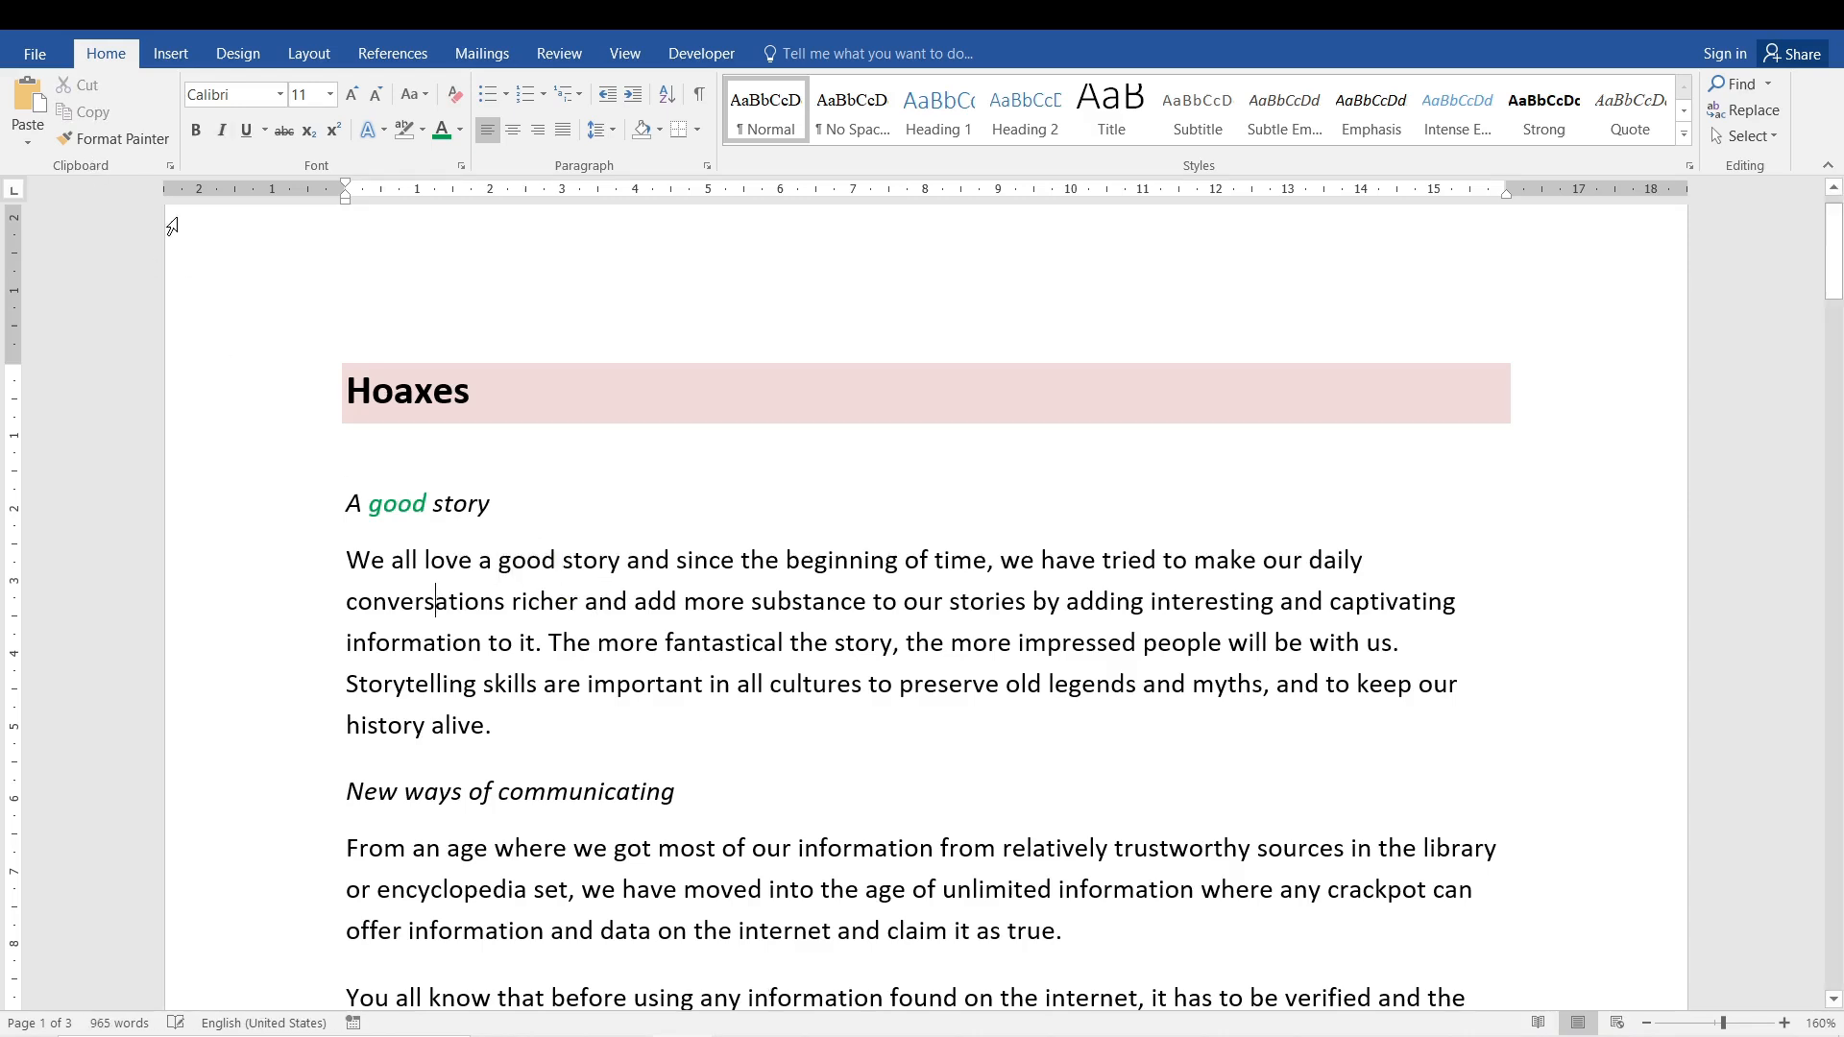
- Paste the copied 'good' over the paragraph's 'good' with Merge Formatting, then undo the paste
{"action": "double_click", "coordinate": [535, 557]}
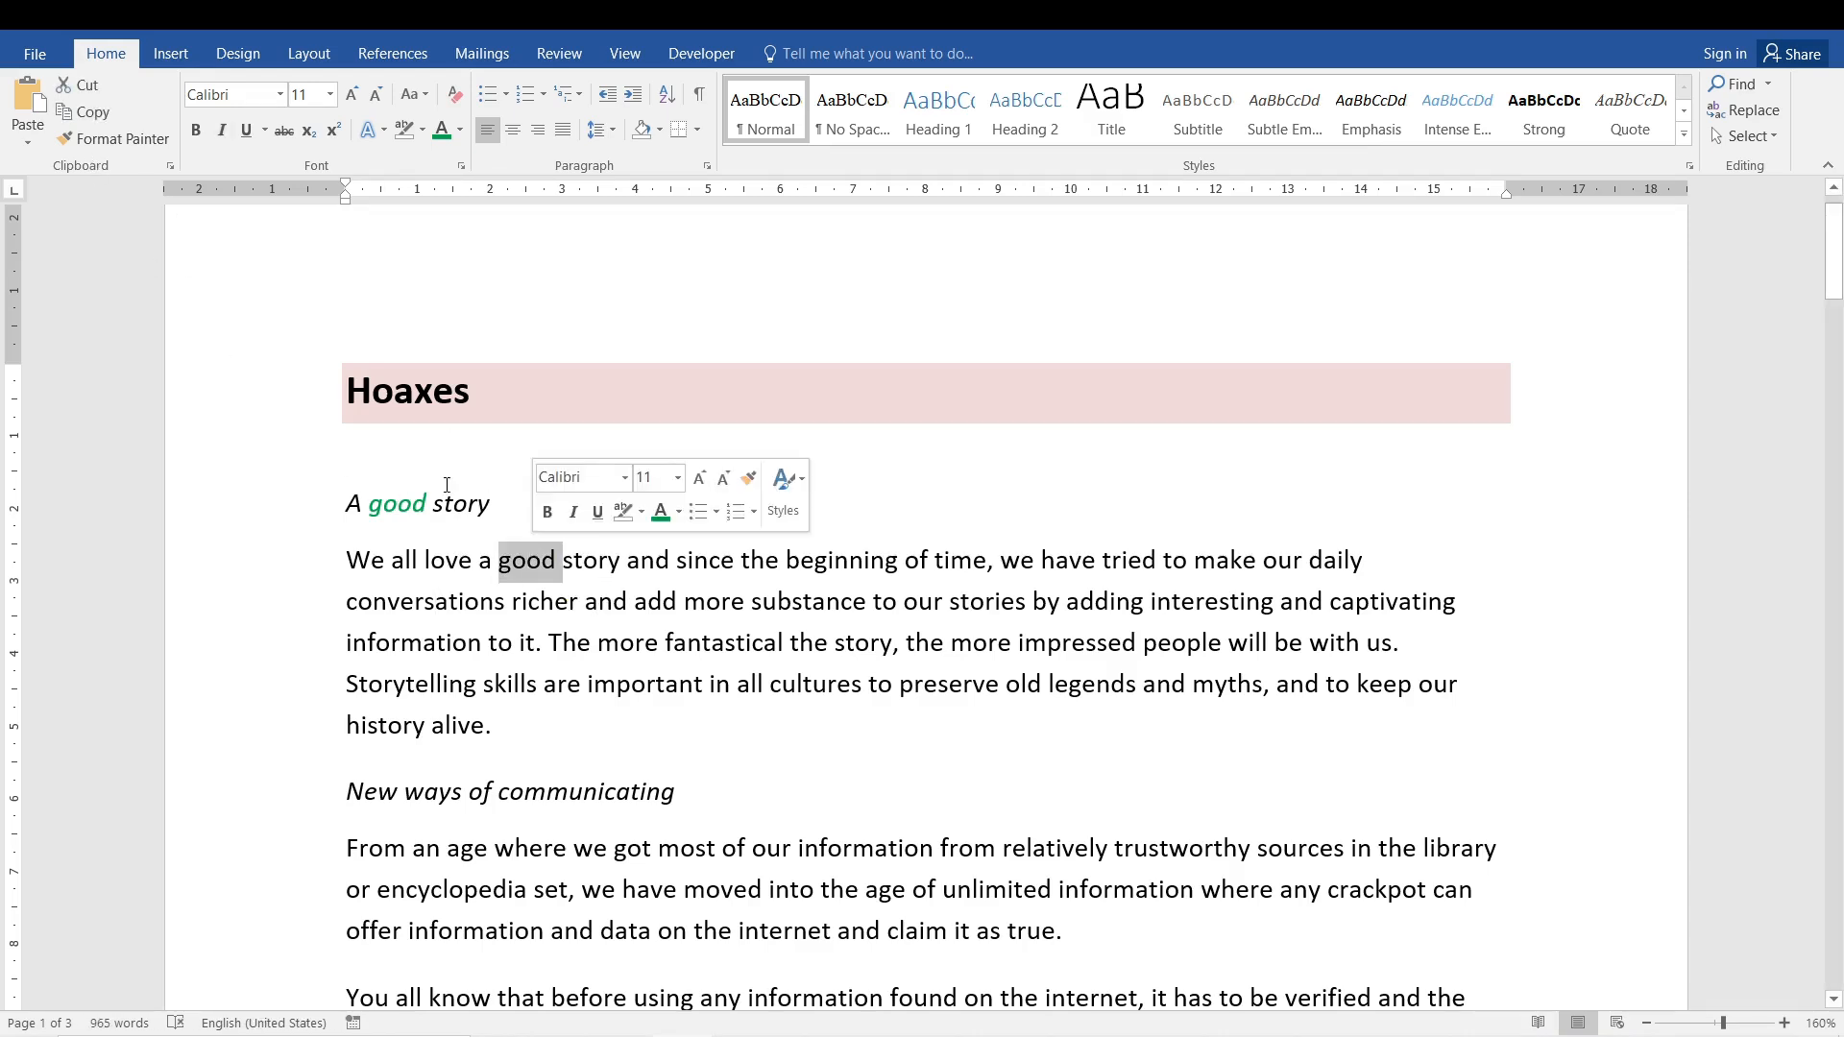
{"action": "left_click", "coordinate": [27, 141]}
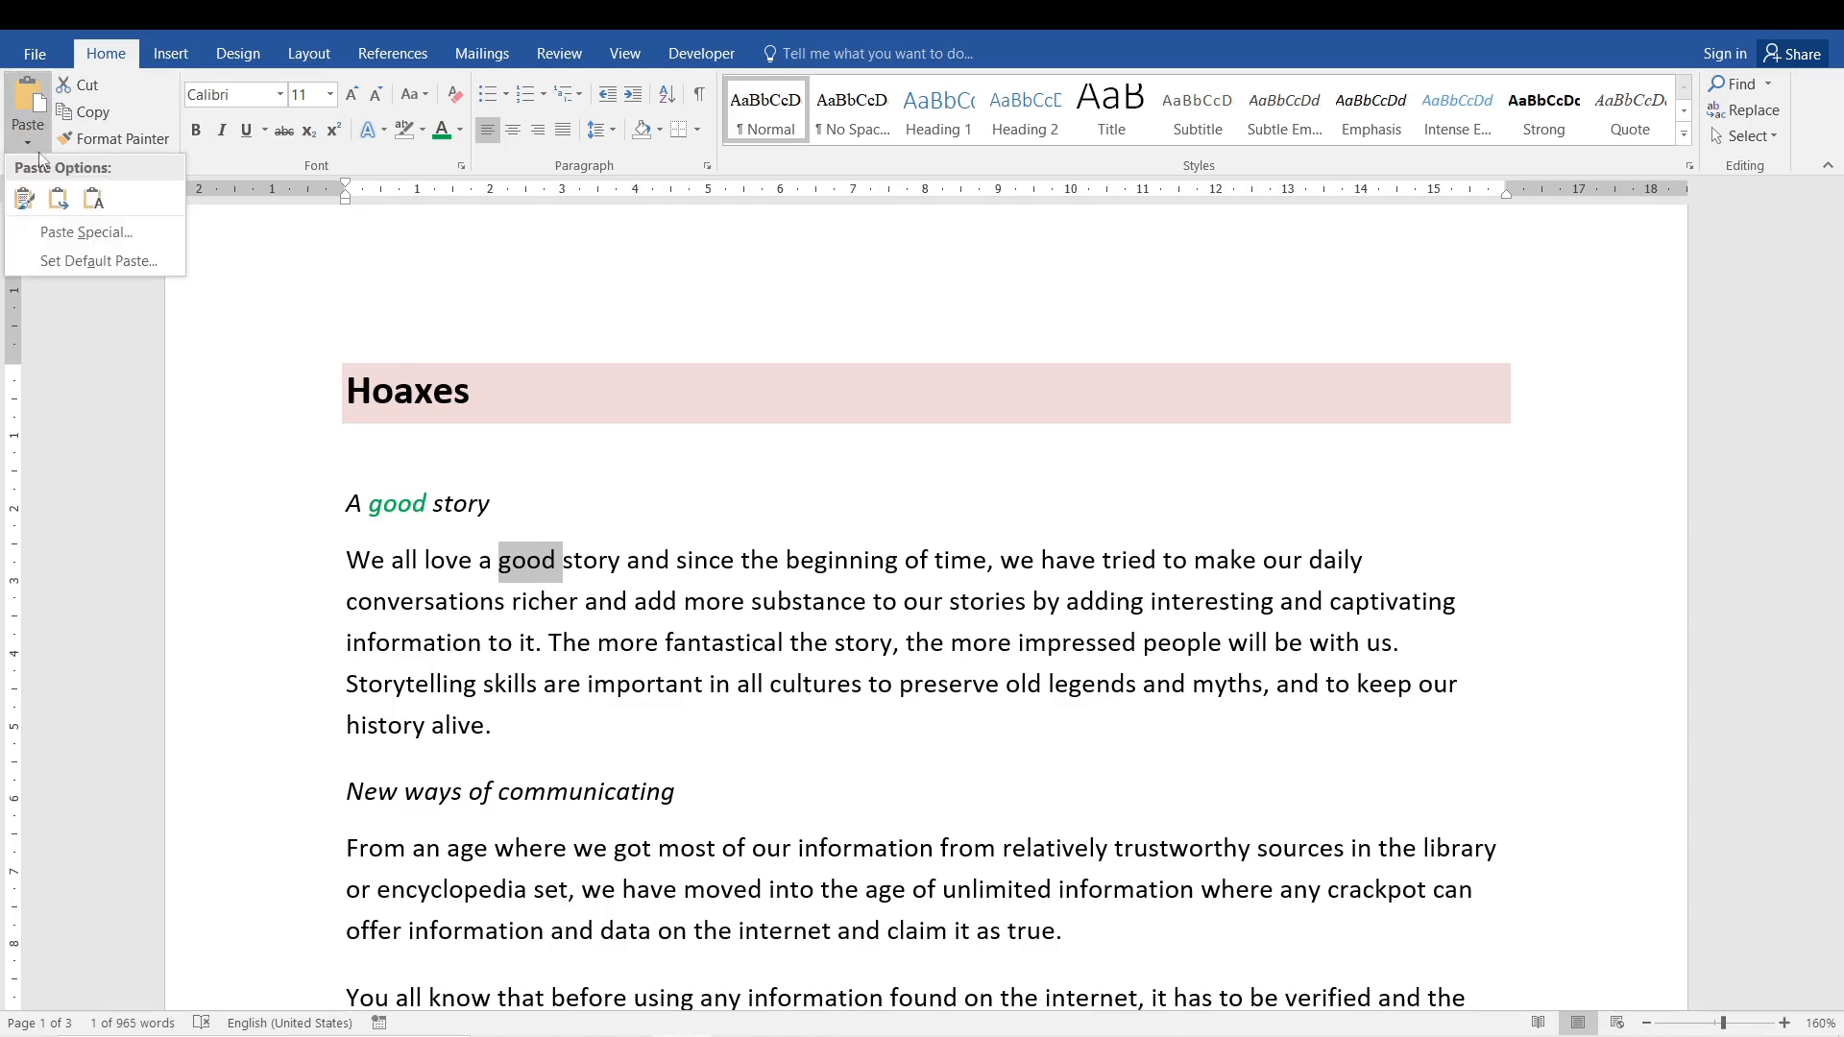
{"action": "left_click", "coordinate": [60, 202]}
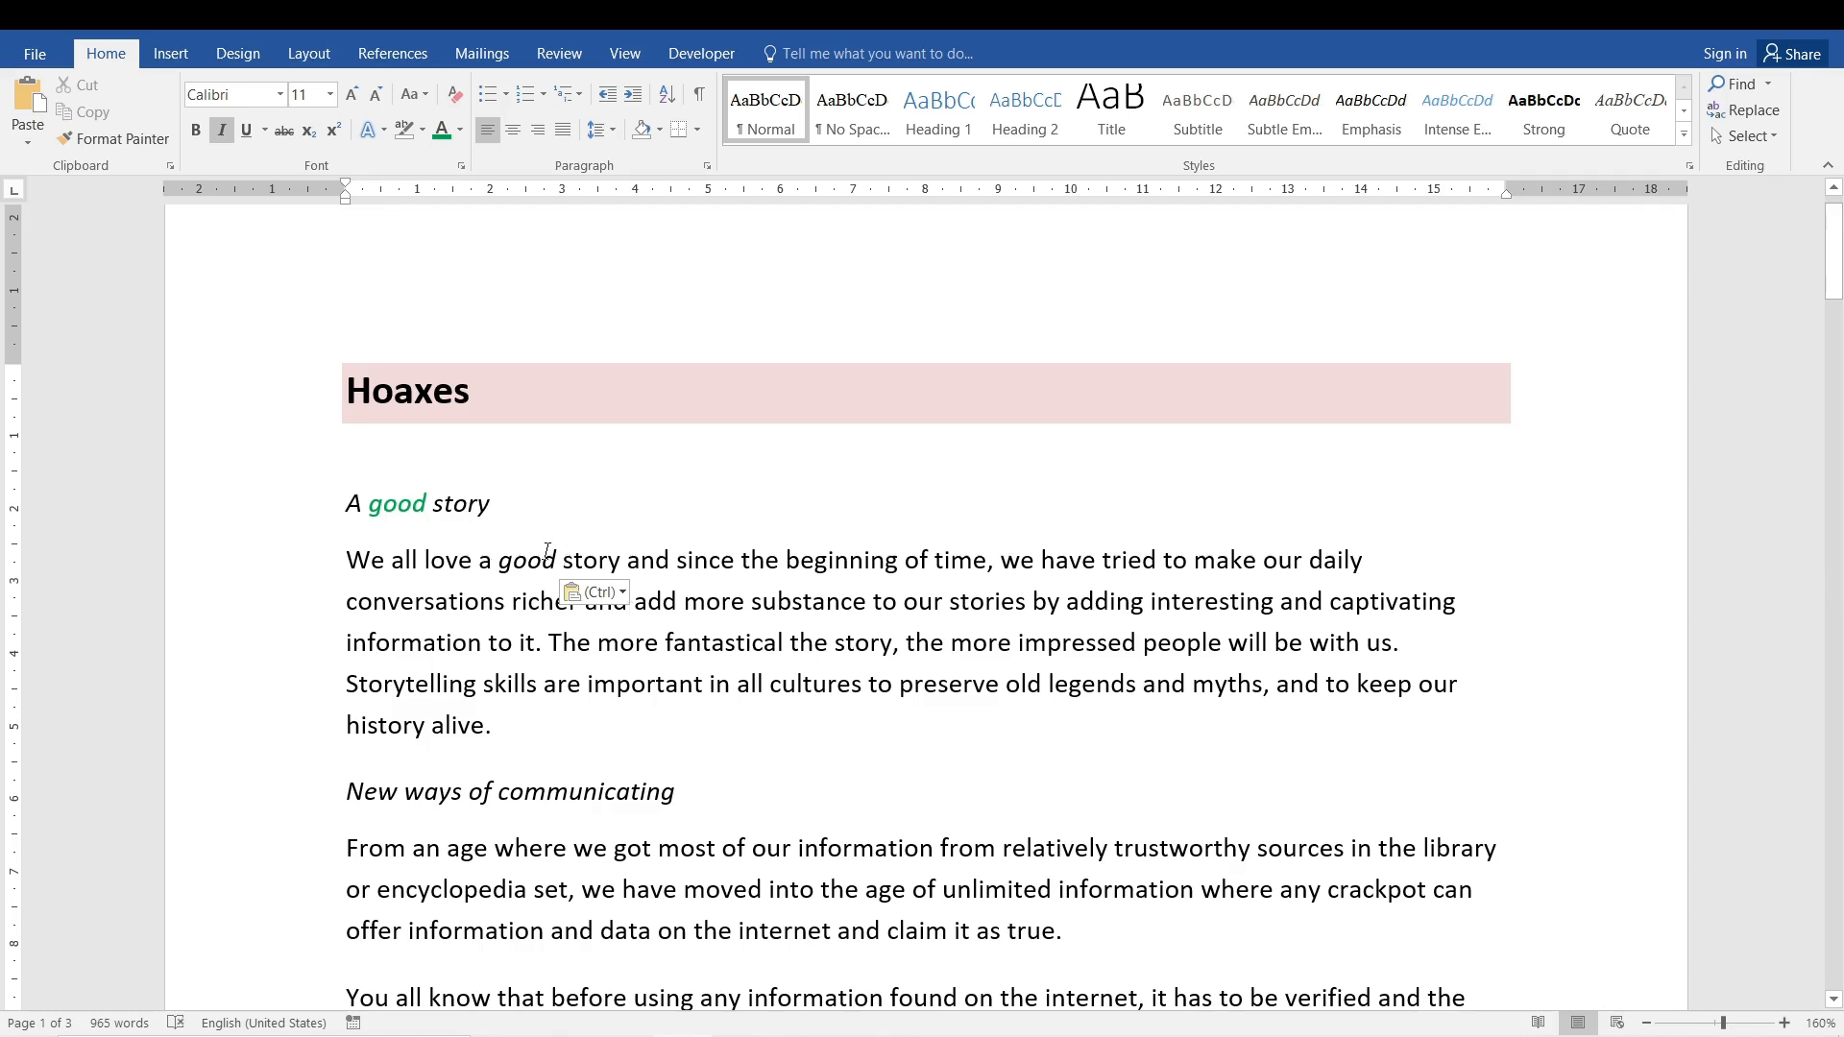
{"action": "left_click", "coordinate": [605, 557]}
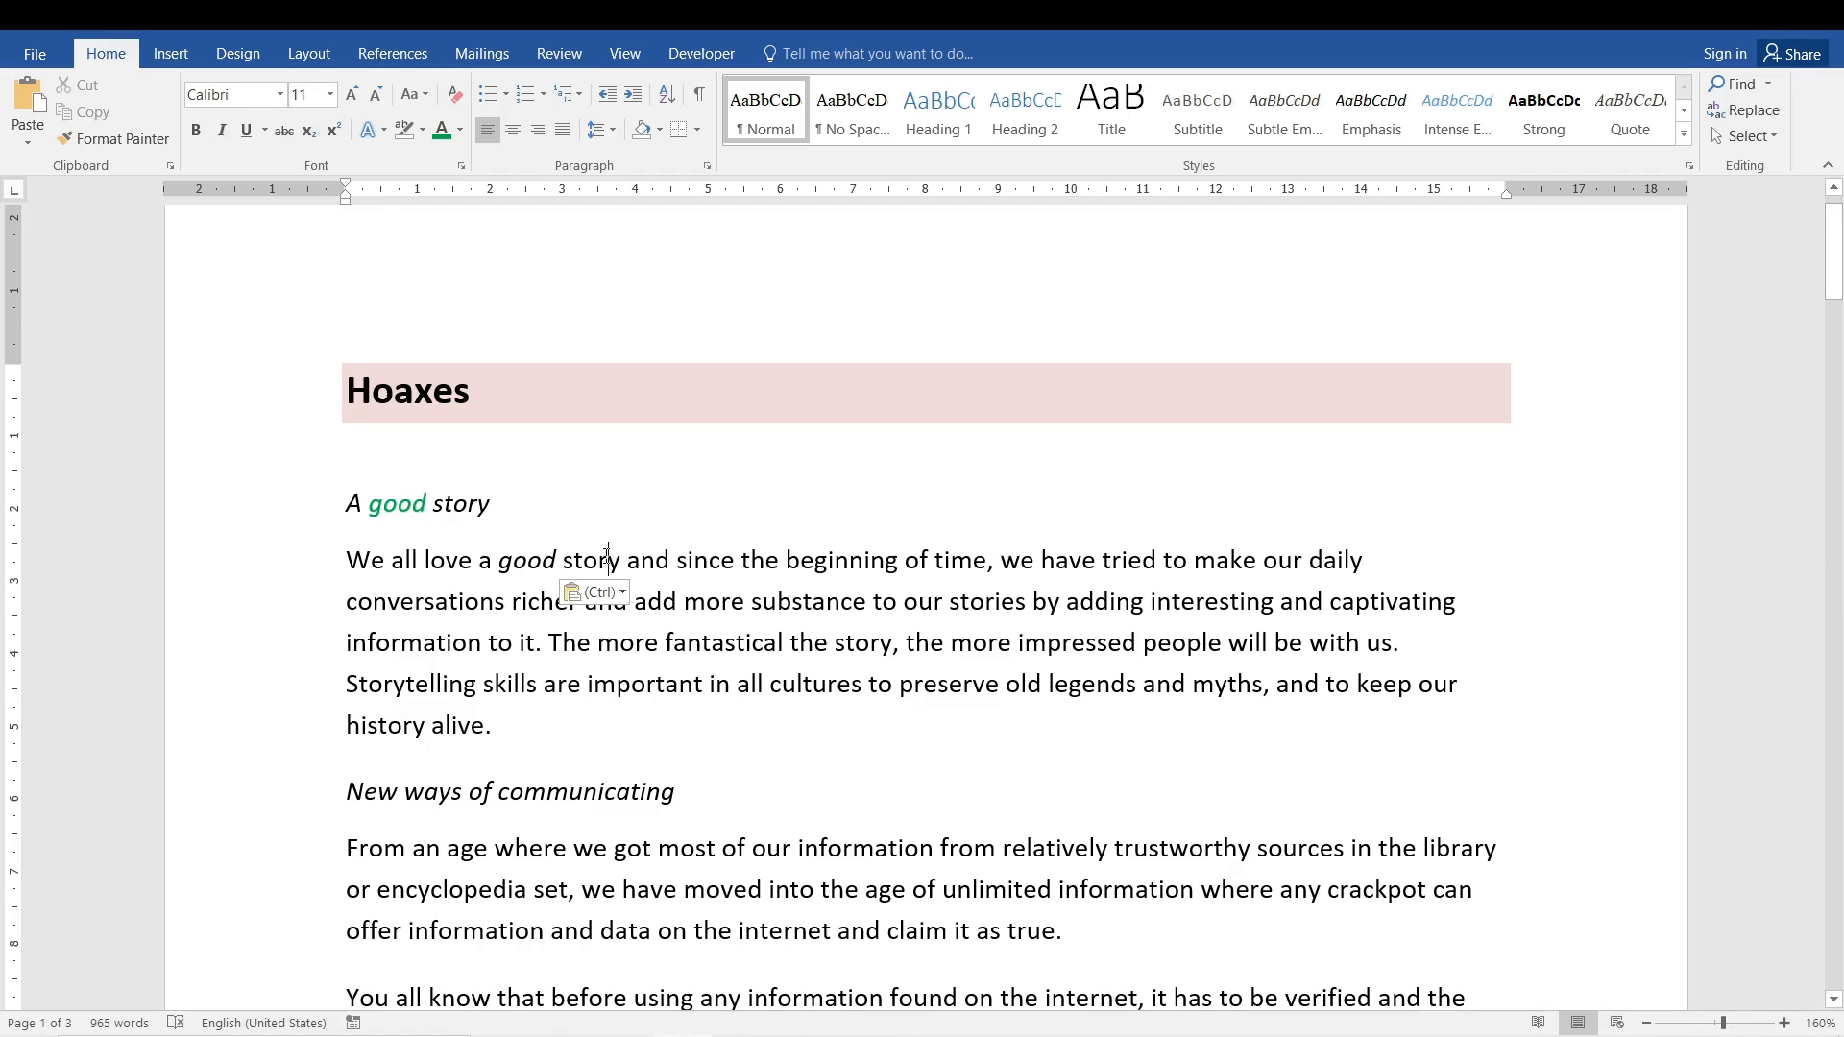
{"action": "left_click", "coordinate": [530, 560]}
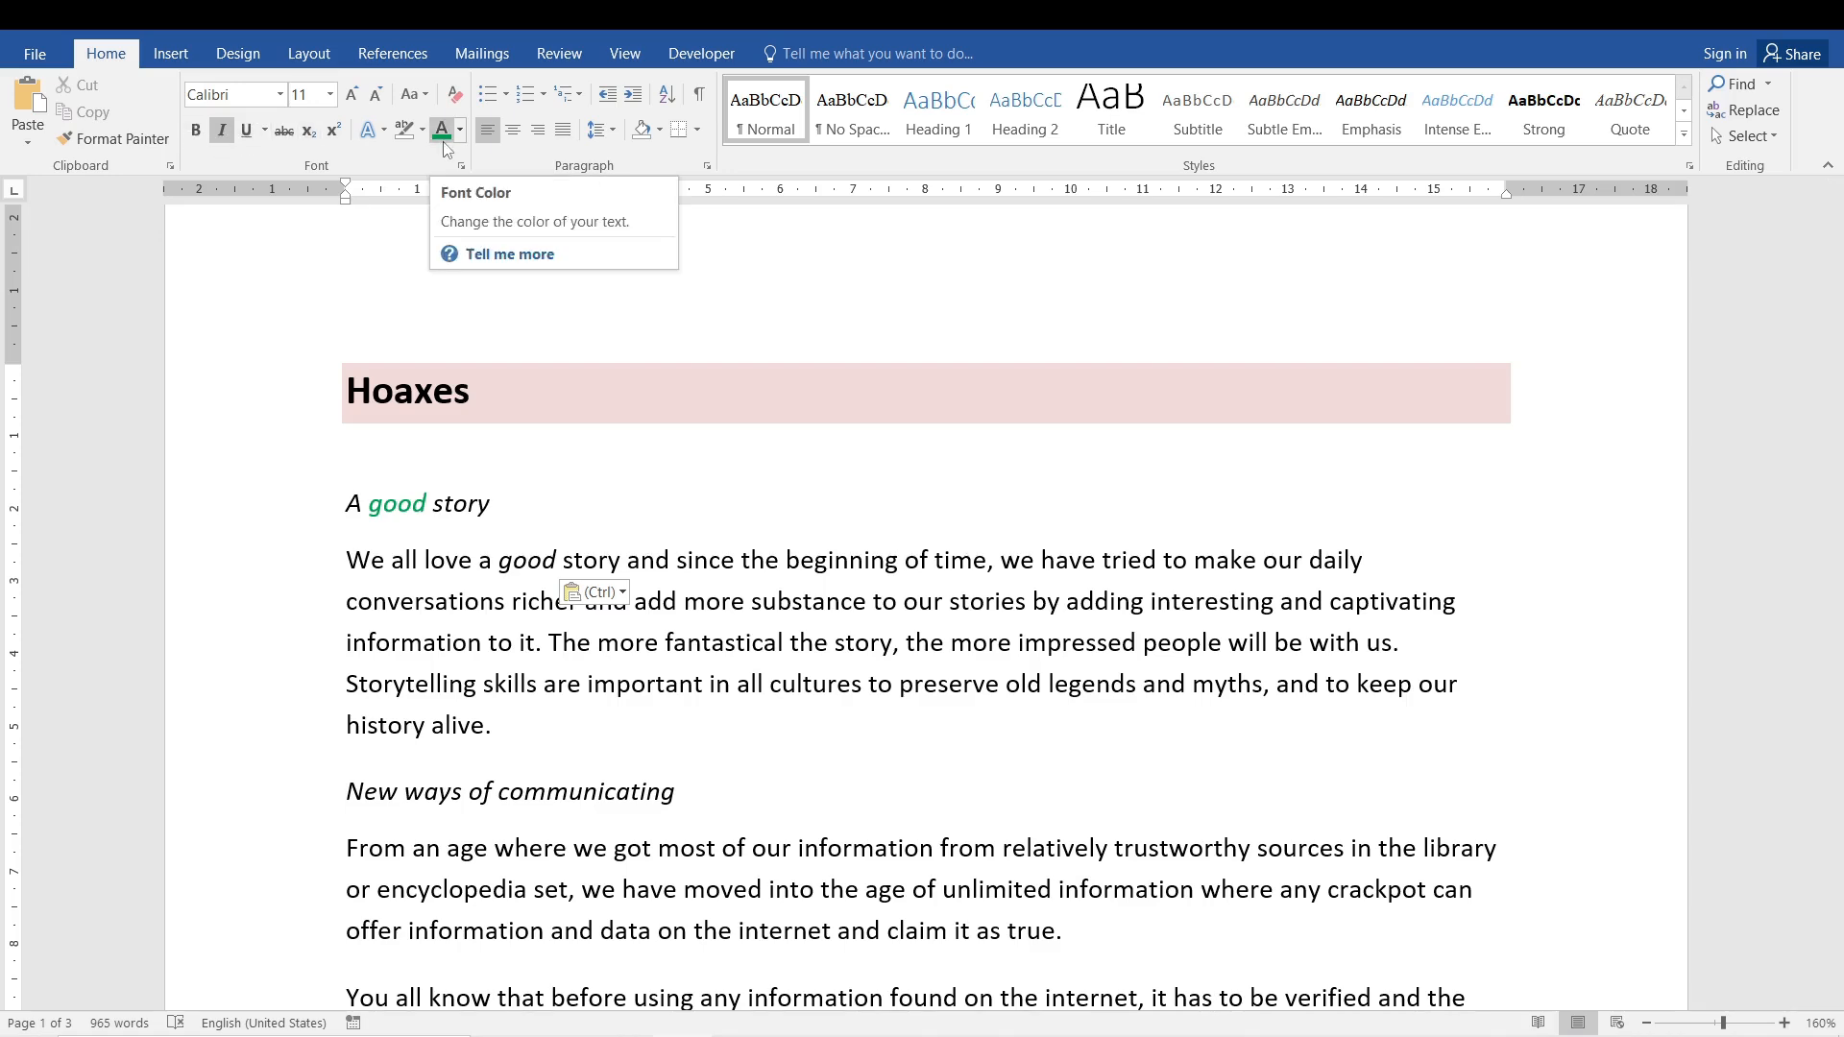
{"action": "left_click", "coordinate": [468, 642]}
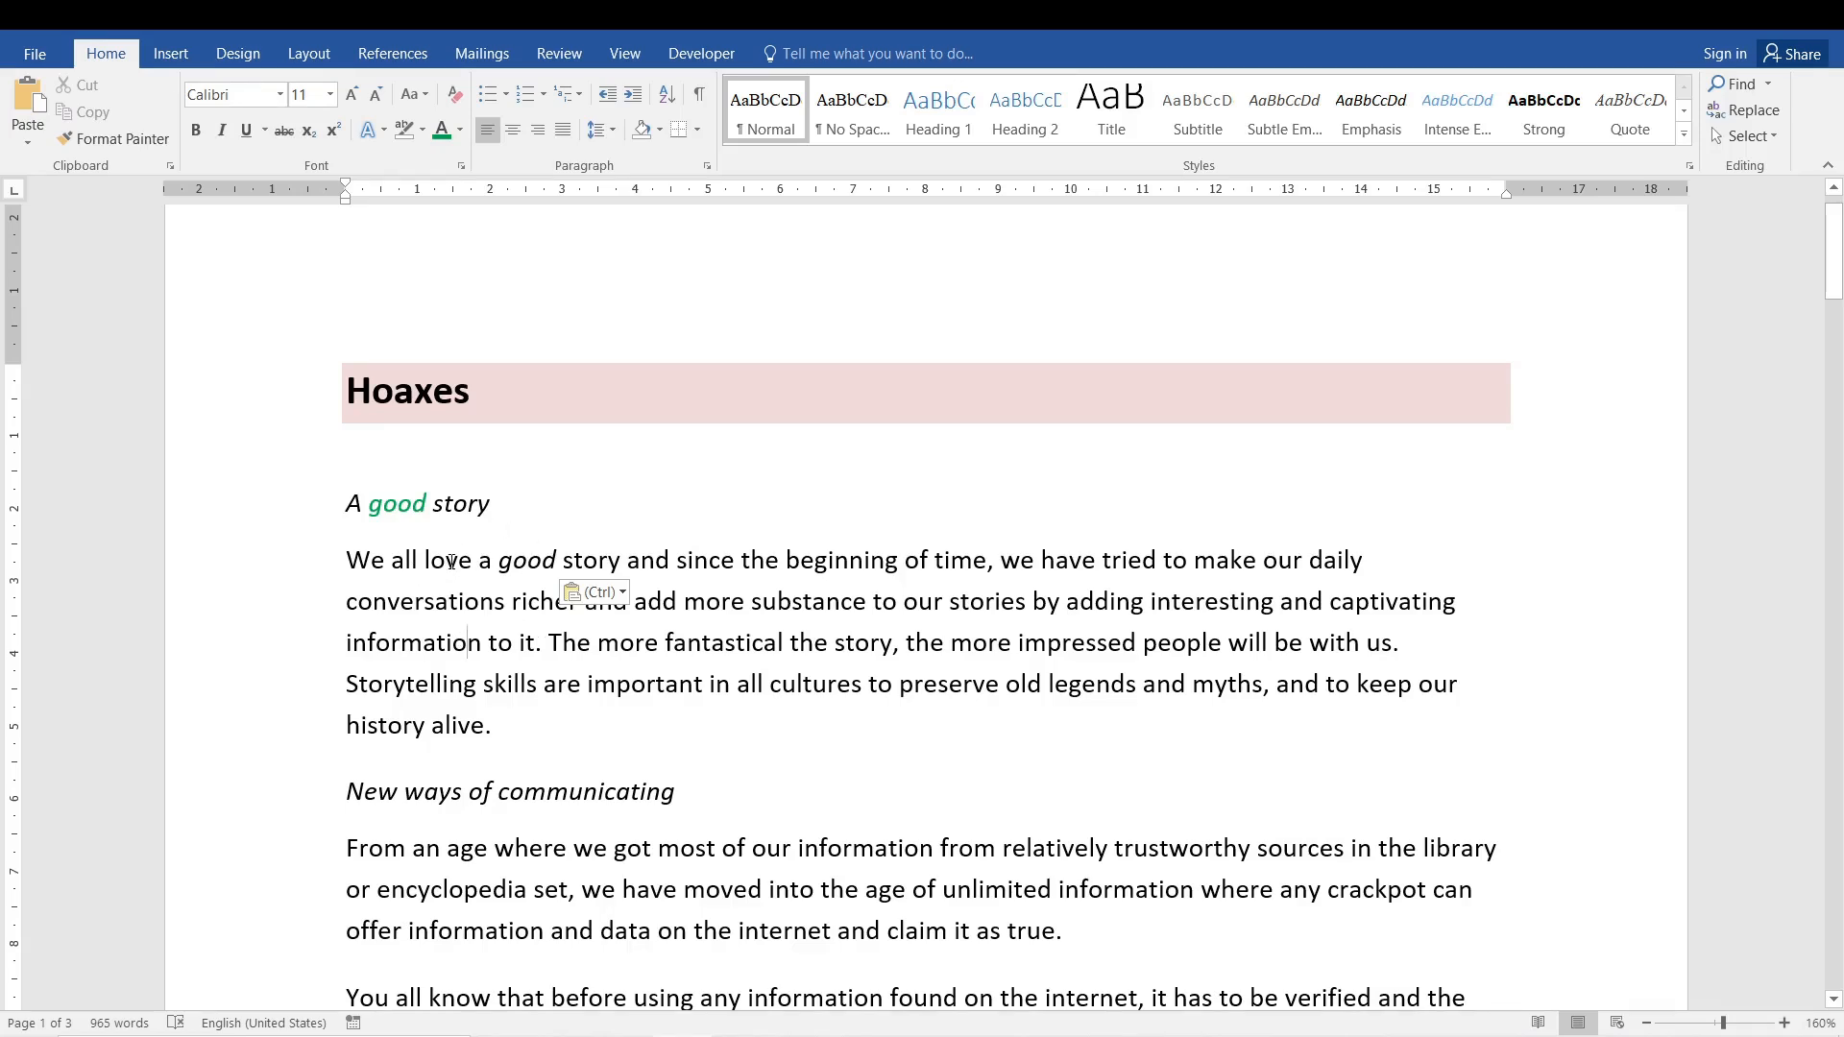
{"action": "left_click_drag", "start_coordinate": [475, 561], "coordinate": [667, 562]}
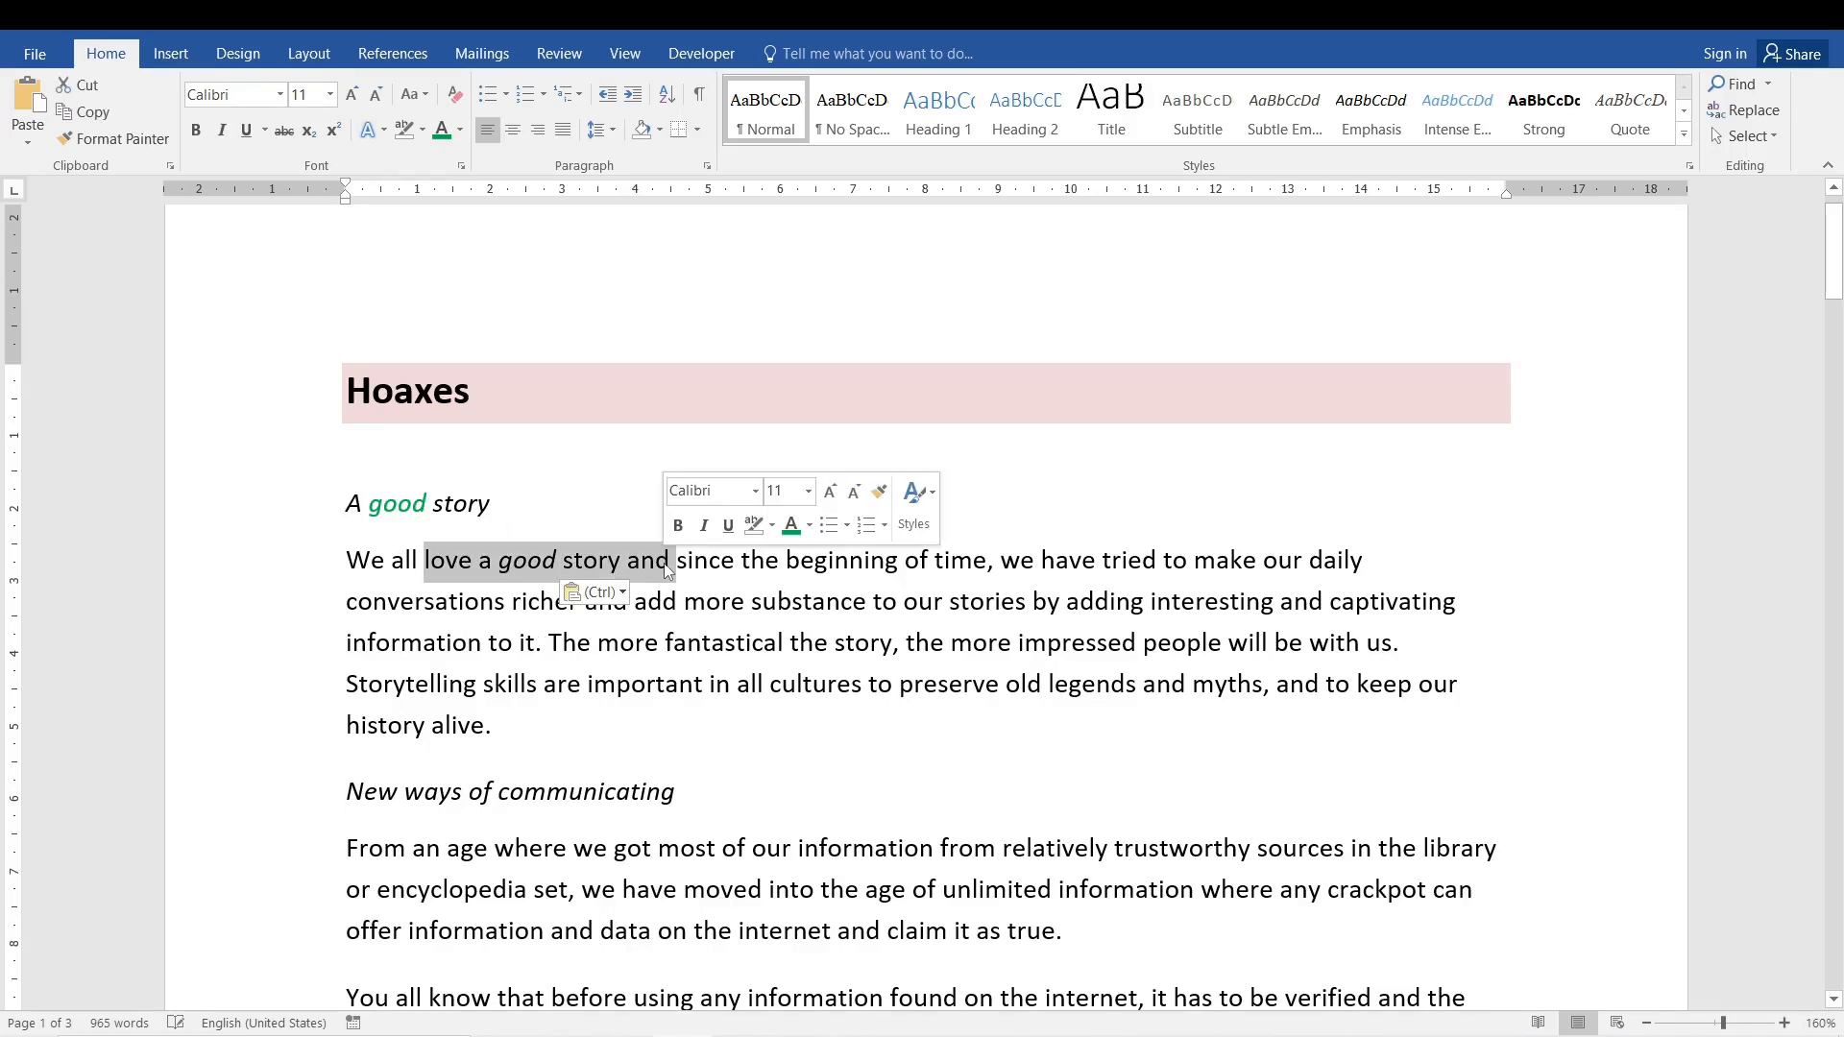
{"action": "left_click", "coordinate": [438, 682]}
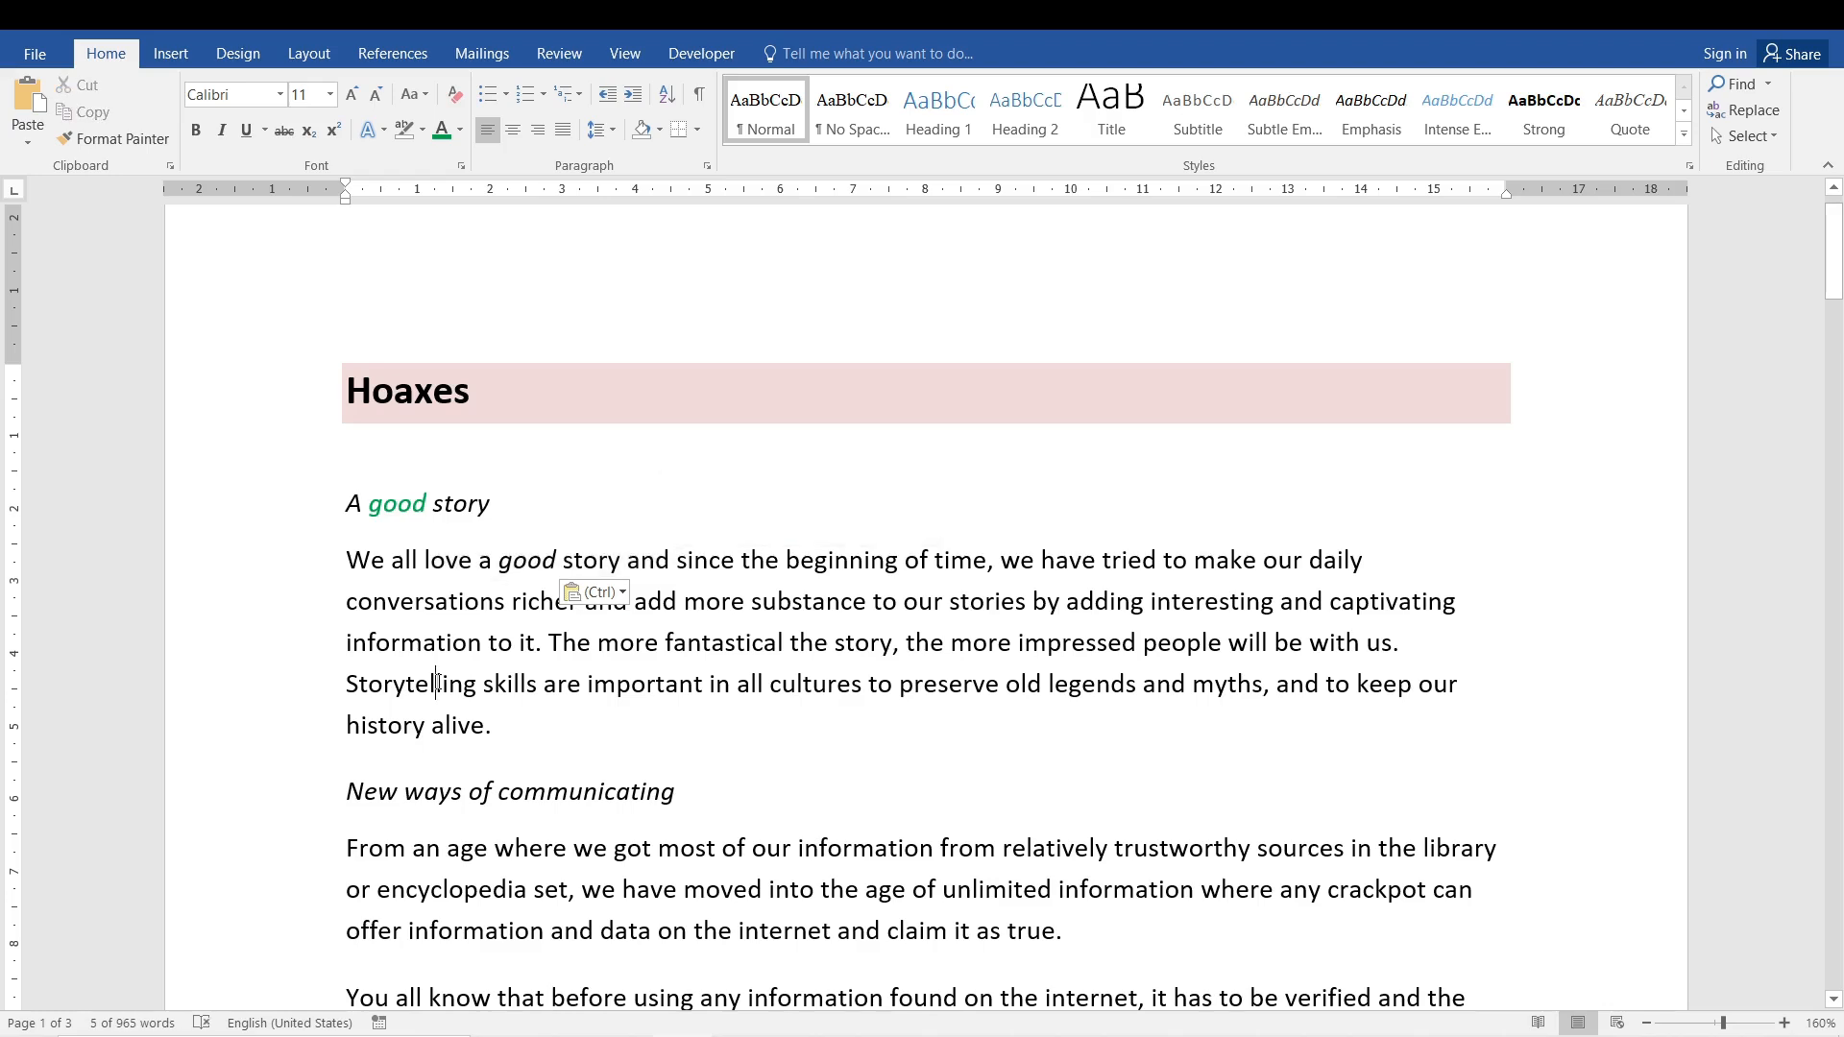
{"action": "left_click", "coordinate": [514, 563]}
{"action": "key", "text": "ctrl+z"}
{"action": "key", "text": "ctrl+c"}
- Paste 'good' over the paragraph's selected 'good' using the Keep Text Only paste option
{"action": "left_click", "coordinate": [25, 145]}
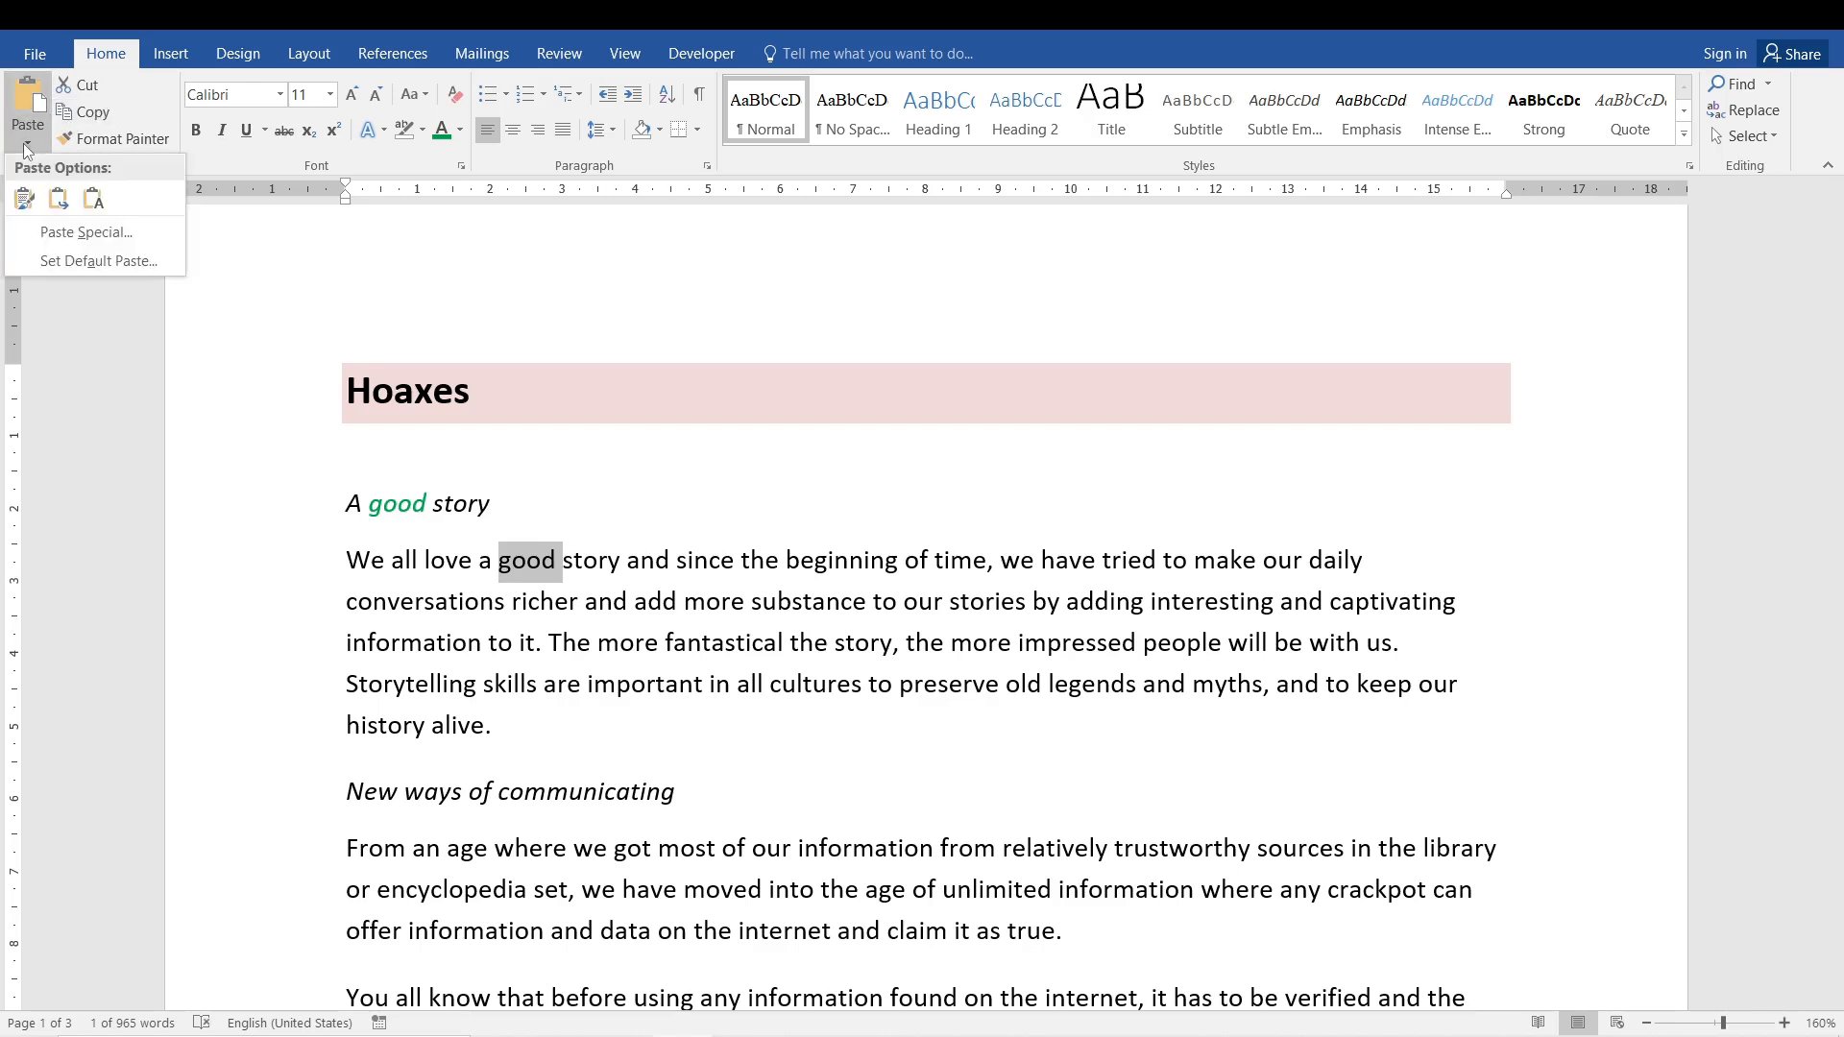
{"action": "left_click", "coordinate": [92, 199]}
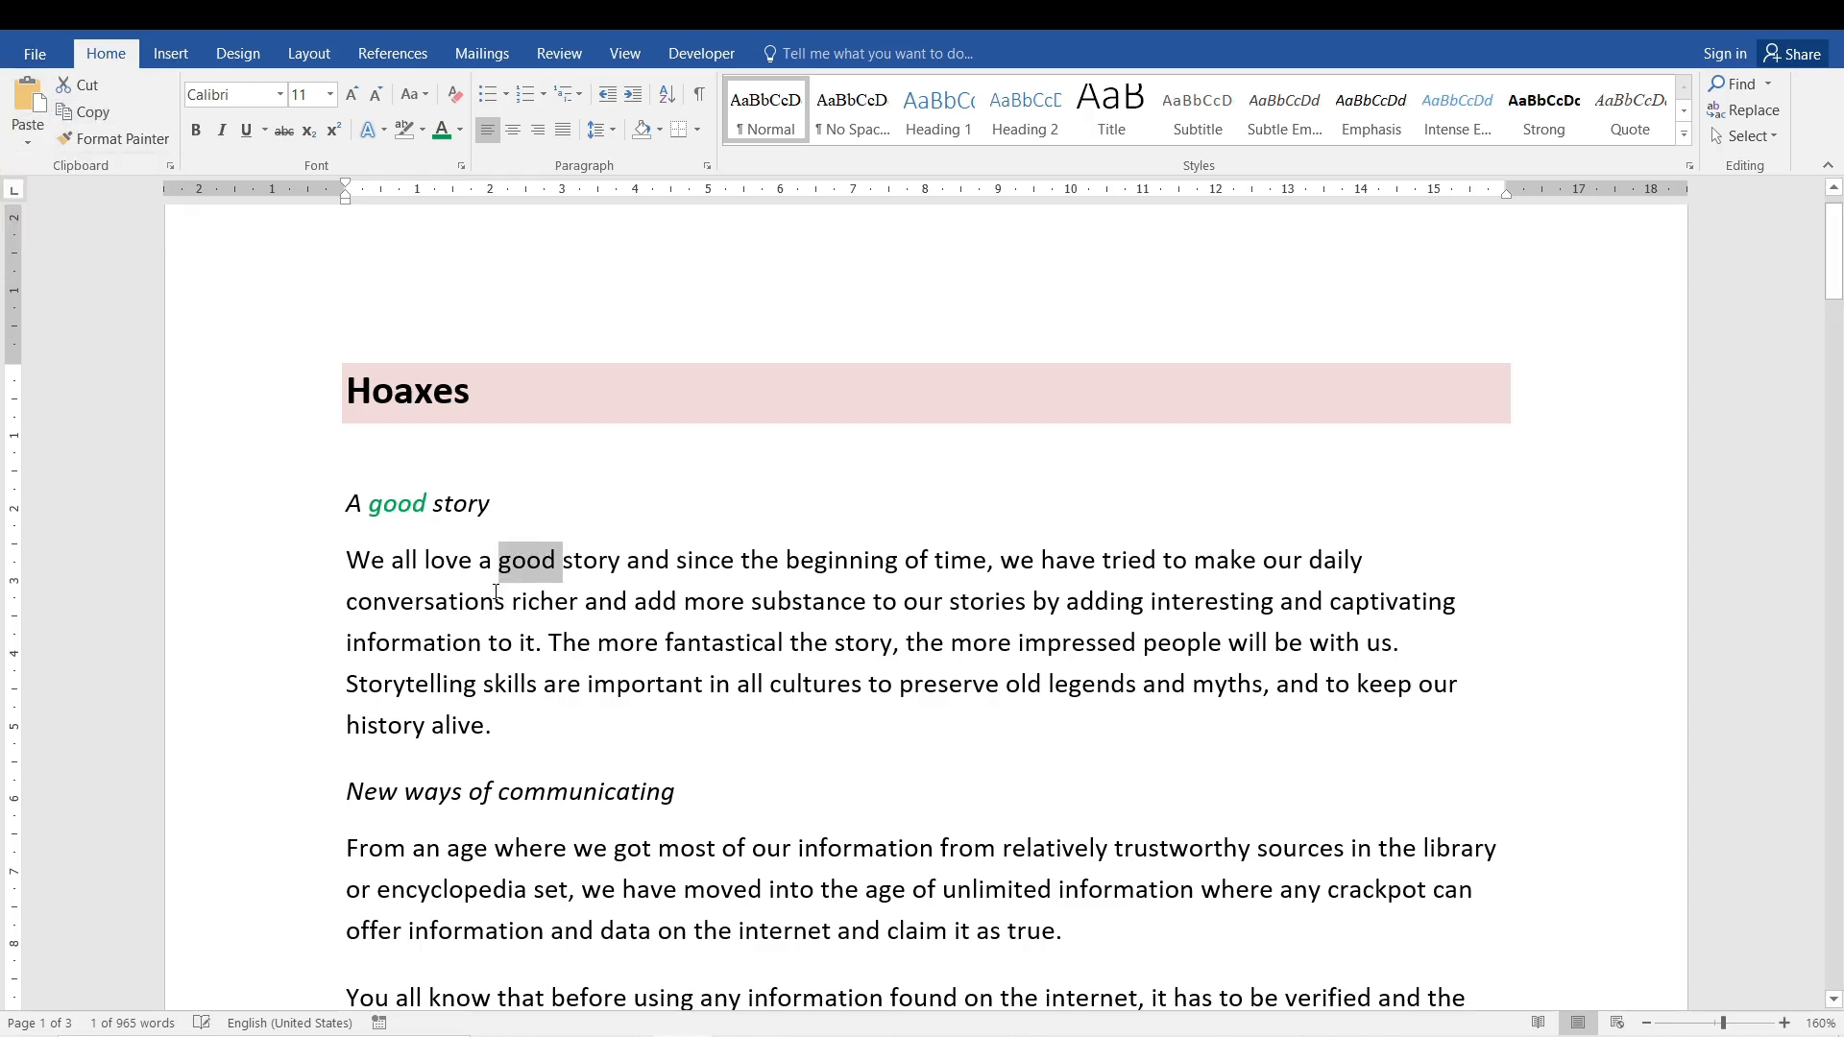
{"action": "left_click", "coordinate": [30, 143]}
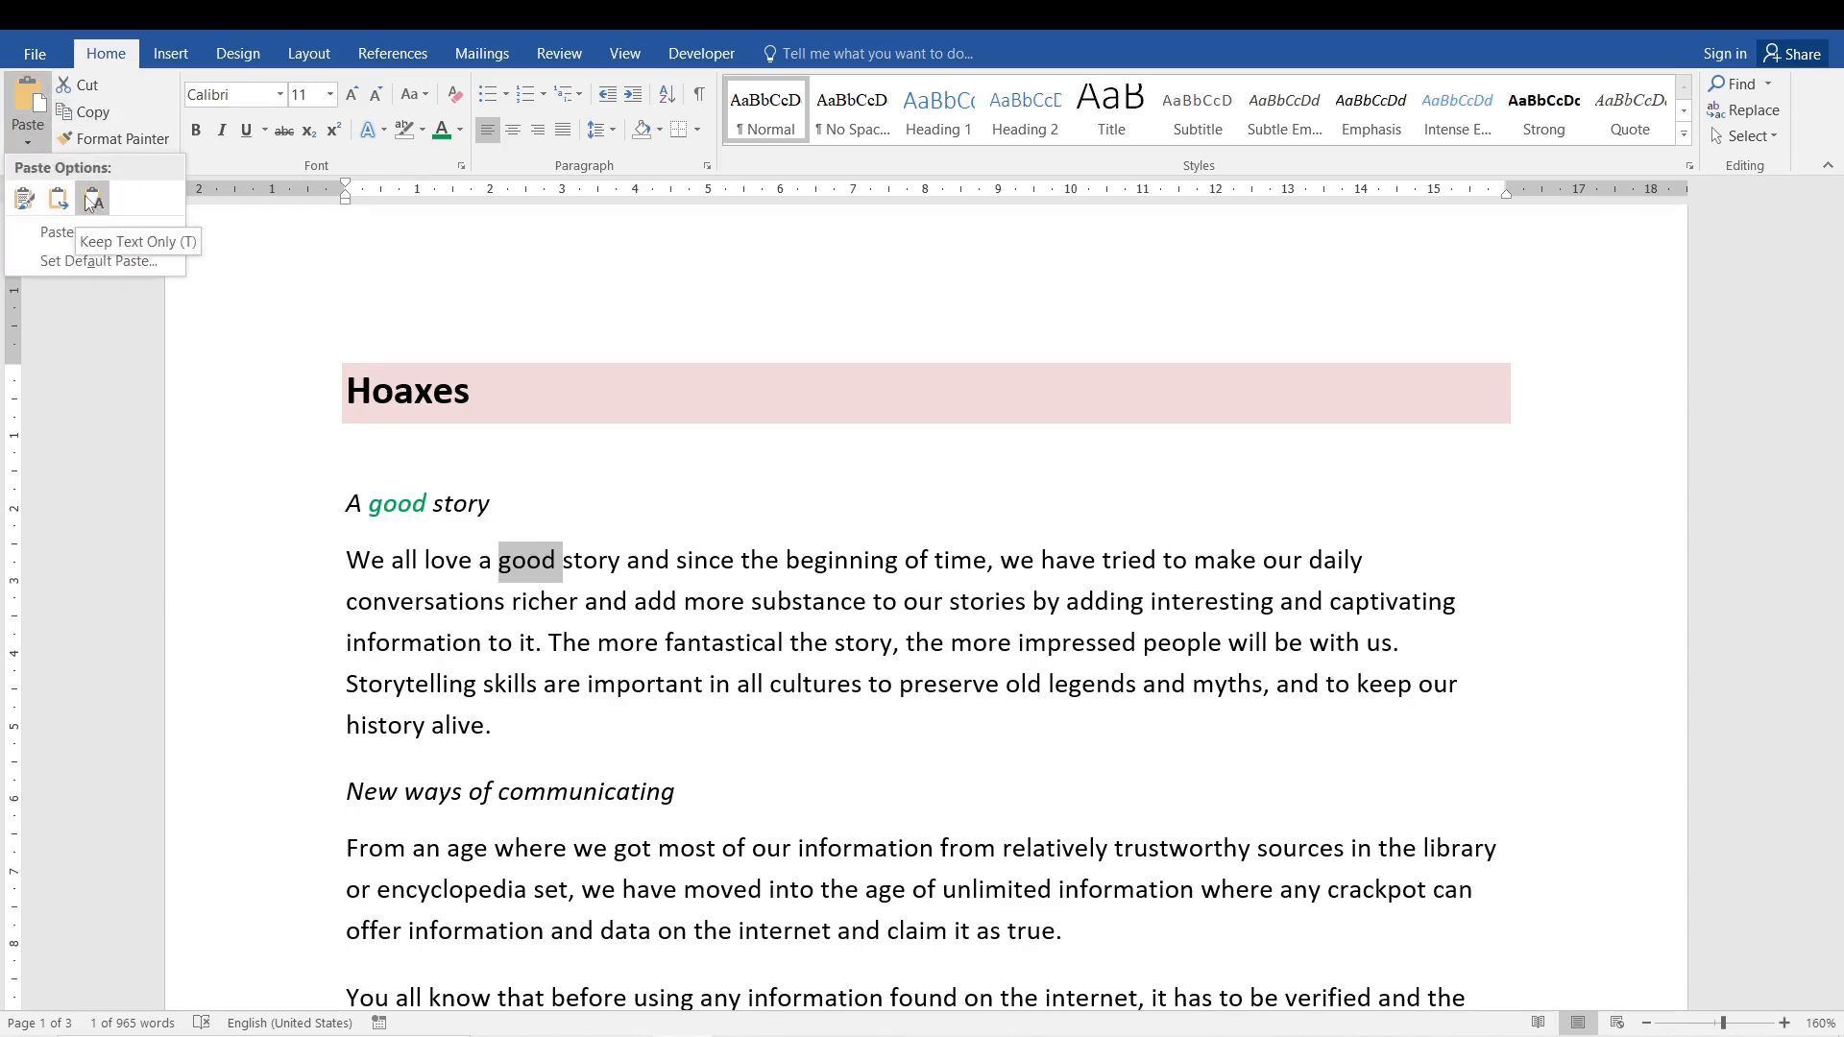
{"action": "left_click", "coordinate": [402, 509]}
{"action": "left_click", "coordinate": [401, 510]}
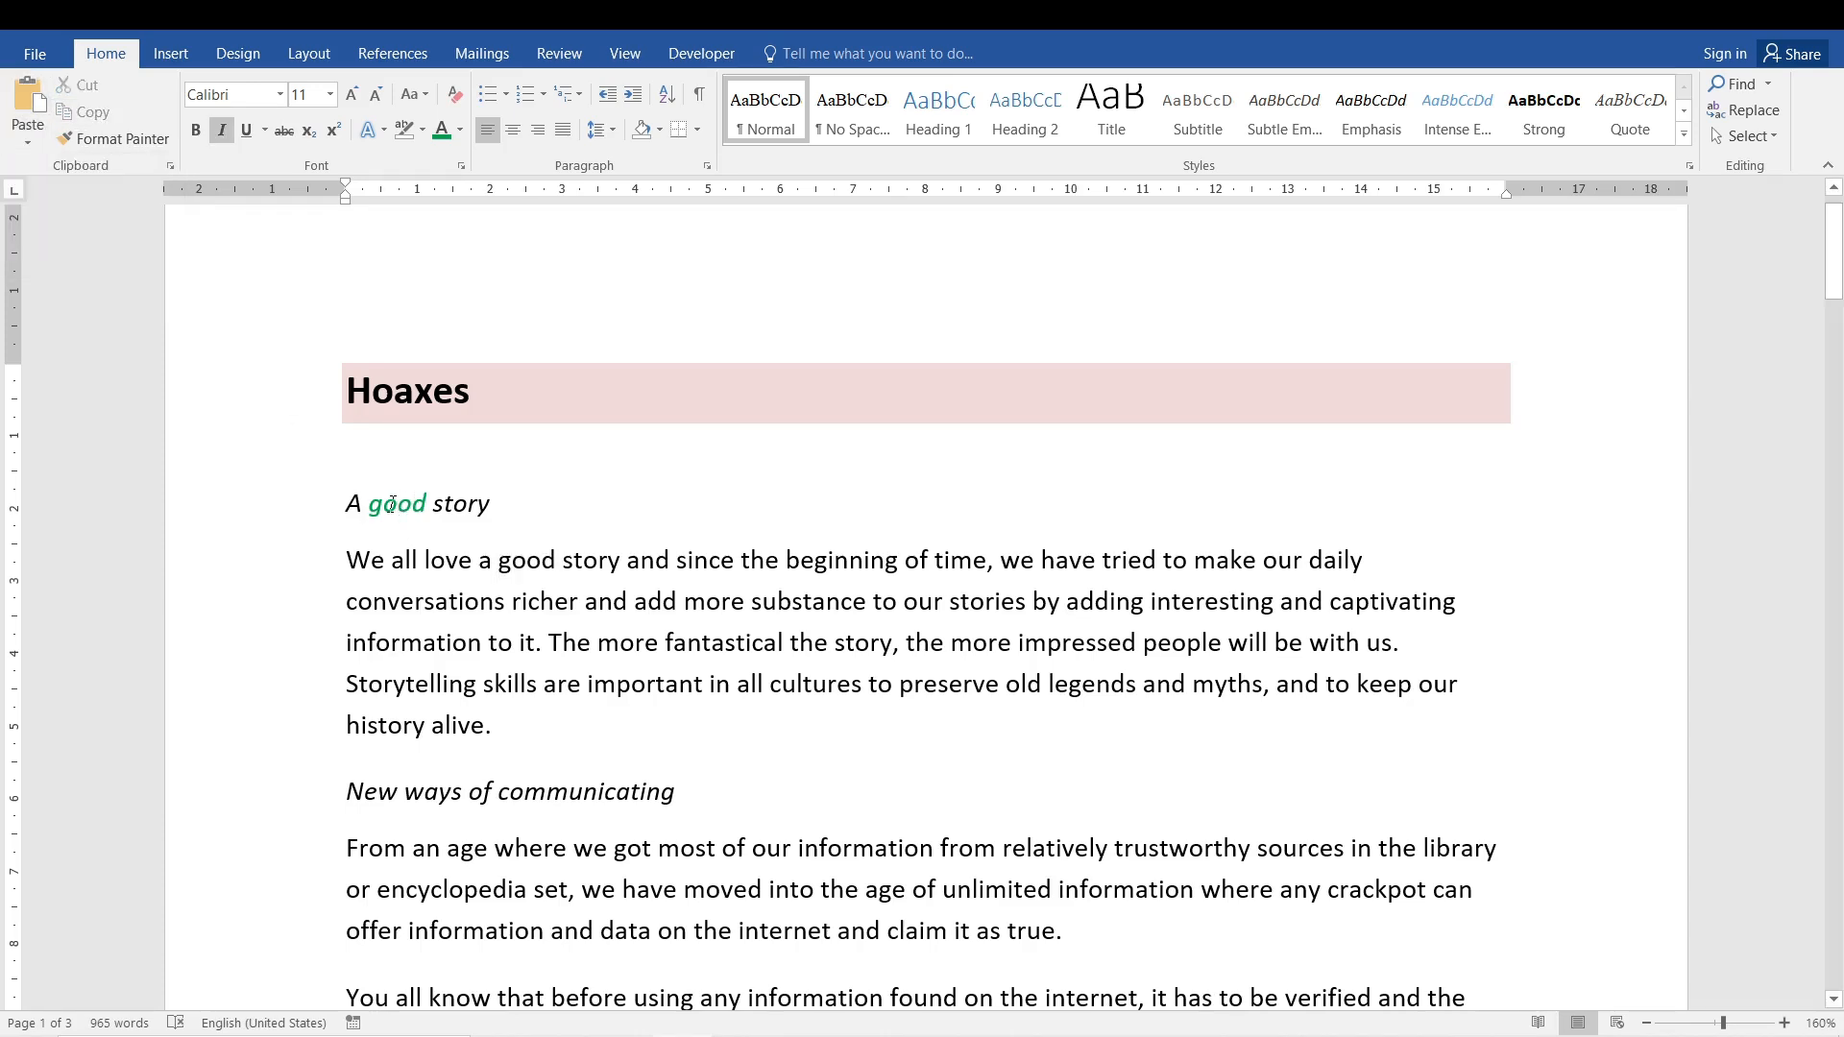
- Change the font of 'good' in the 'A good story' subheading to Trajan Pro
{"action": "double_click", "coordinate": [391, 503]}
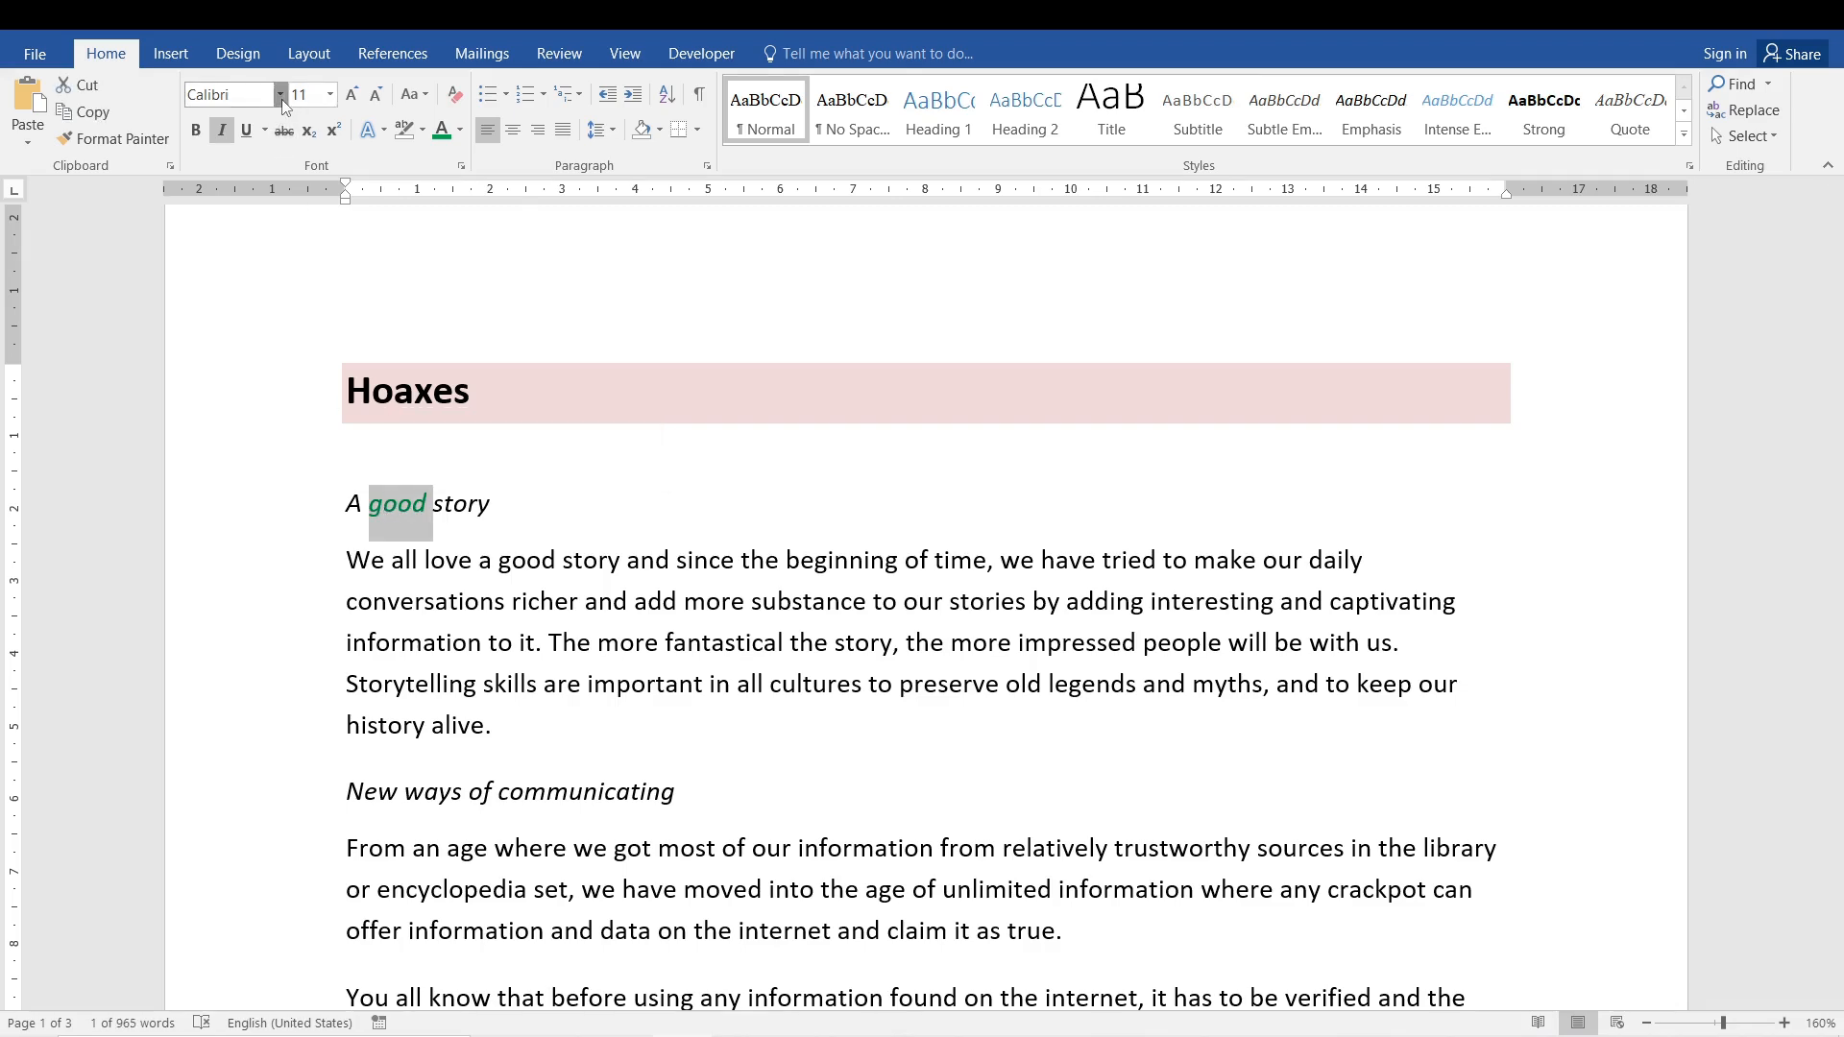
{"action": "left_click", "coordinate": [280, 95]}
{"action": "left_click", "coordinate": [348, 252]}
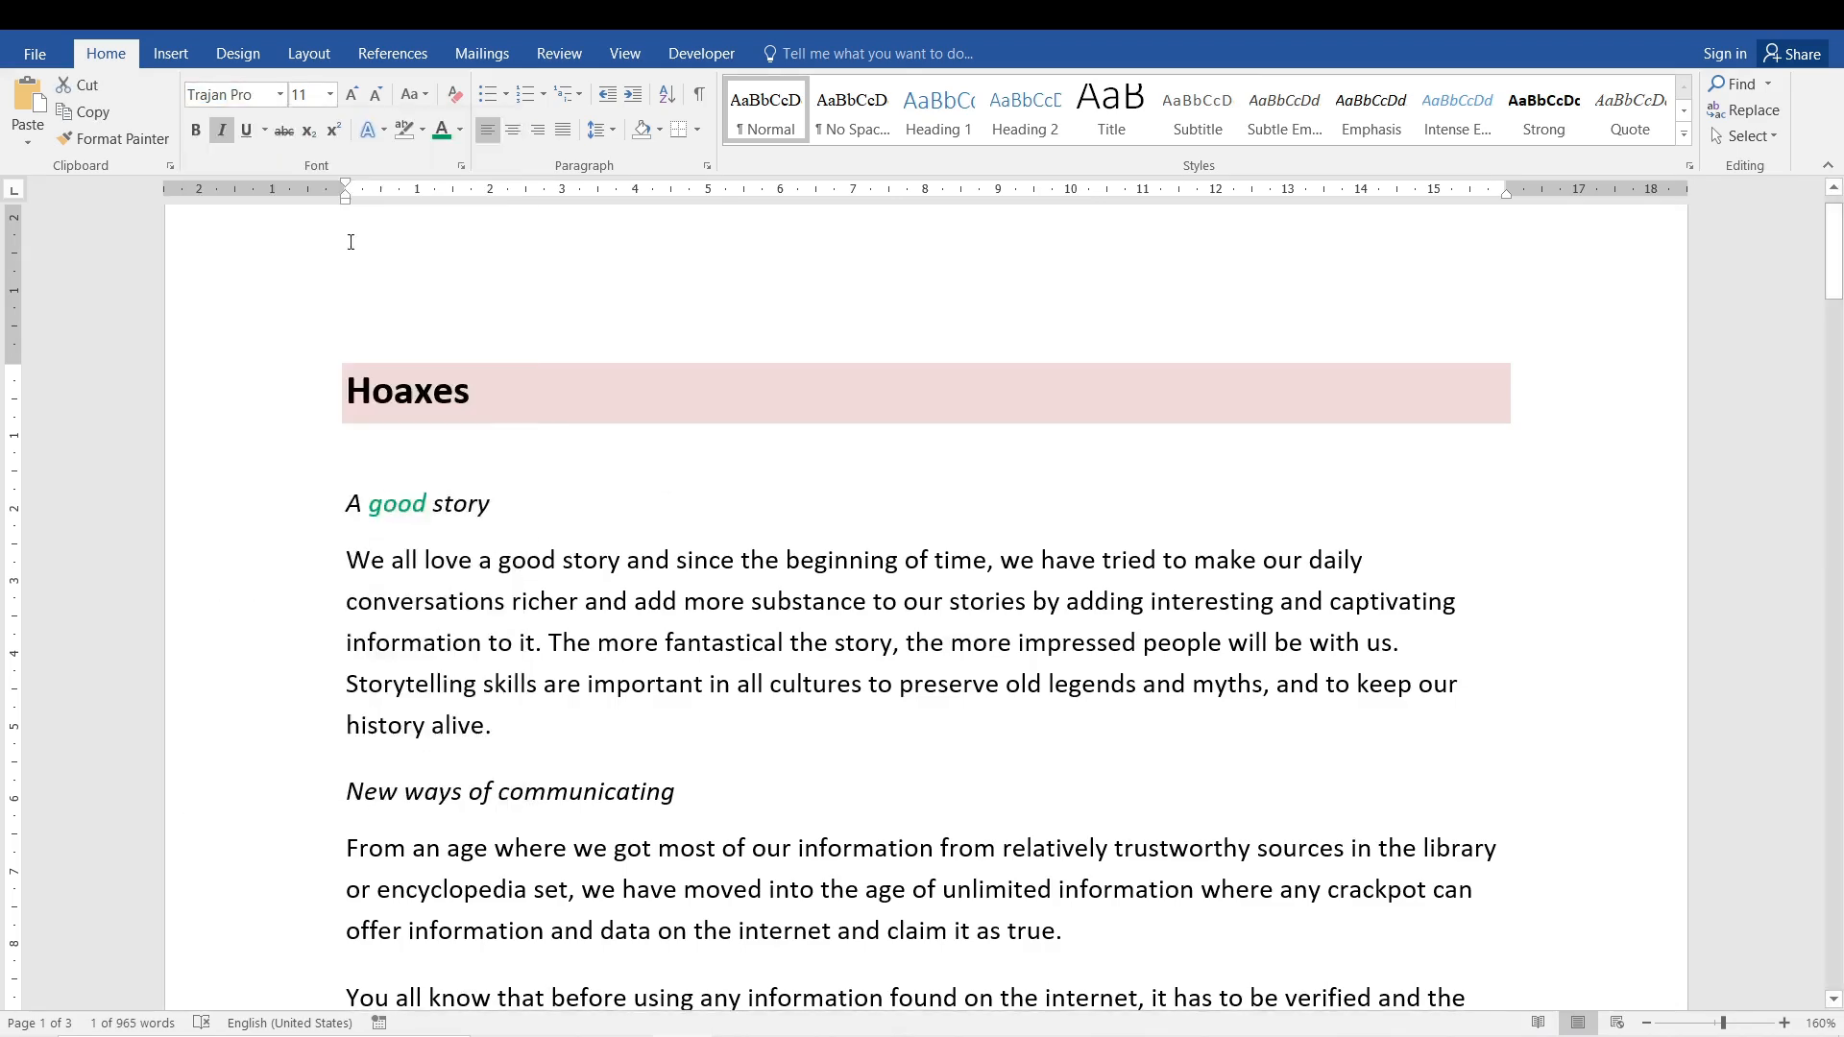
- Paste the subheading's Trajan Pro 'GOOD' over the paragraph's 'good' as text only
{"action": "left_click", "coordinate": [462, 567]}
{"action": "double_click", "coordinate": [415, 504]}
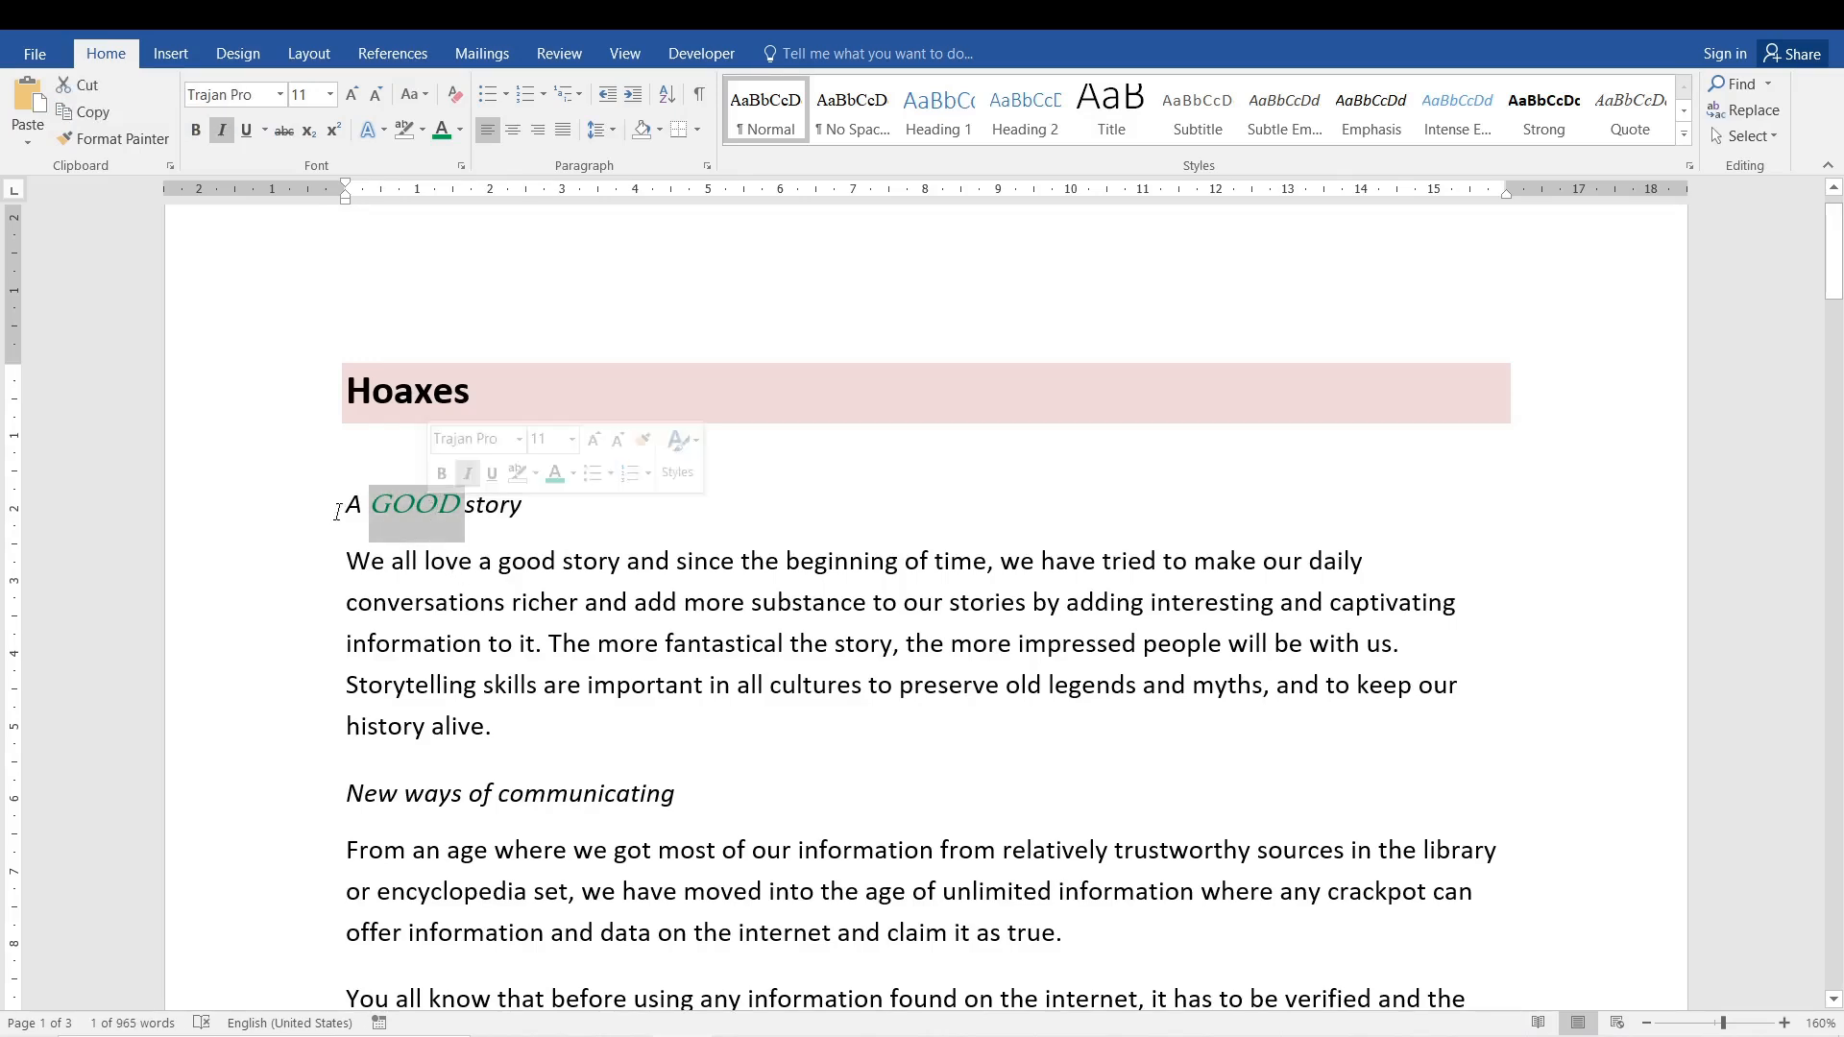
{"action": "left_click", "coordinate": [28, 134]}
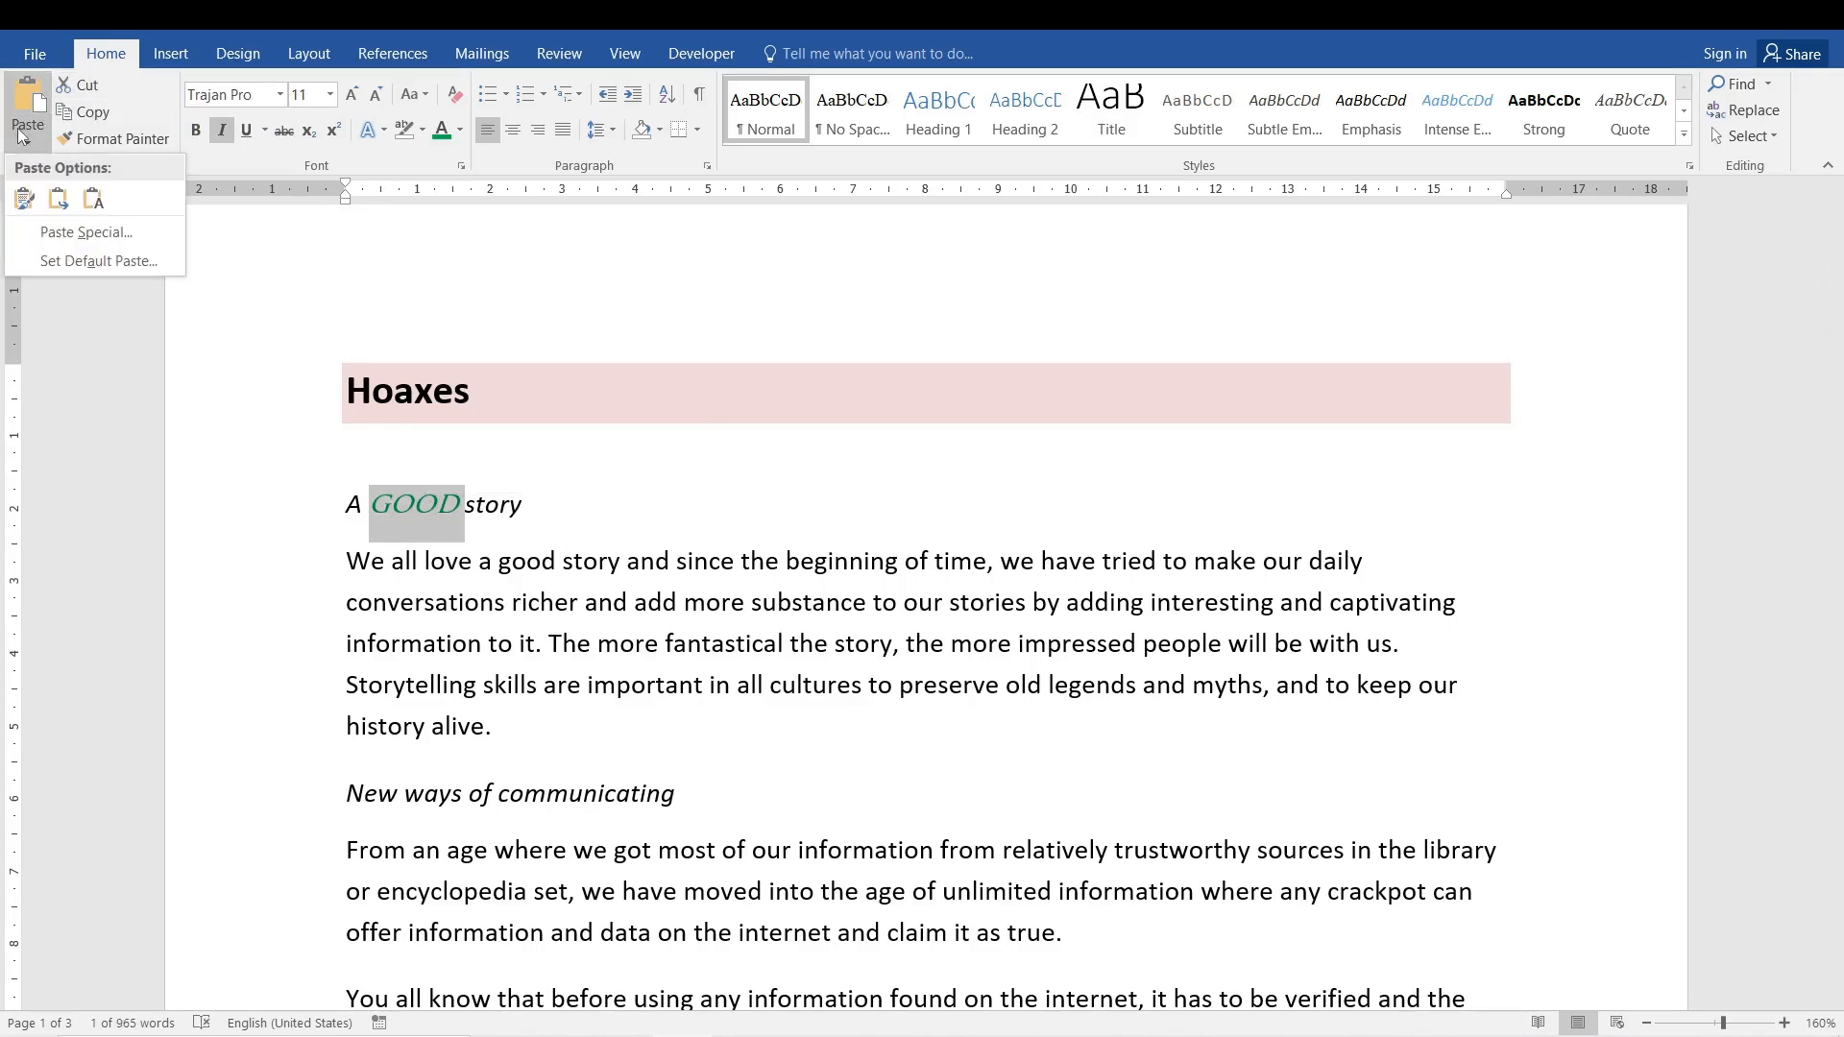
{"action": "key", "text": "Escape"}
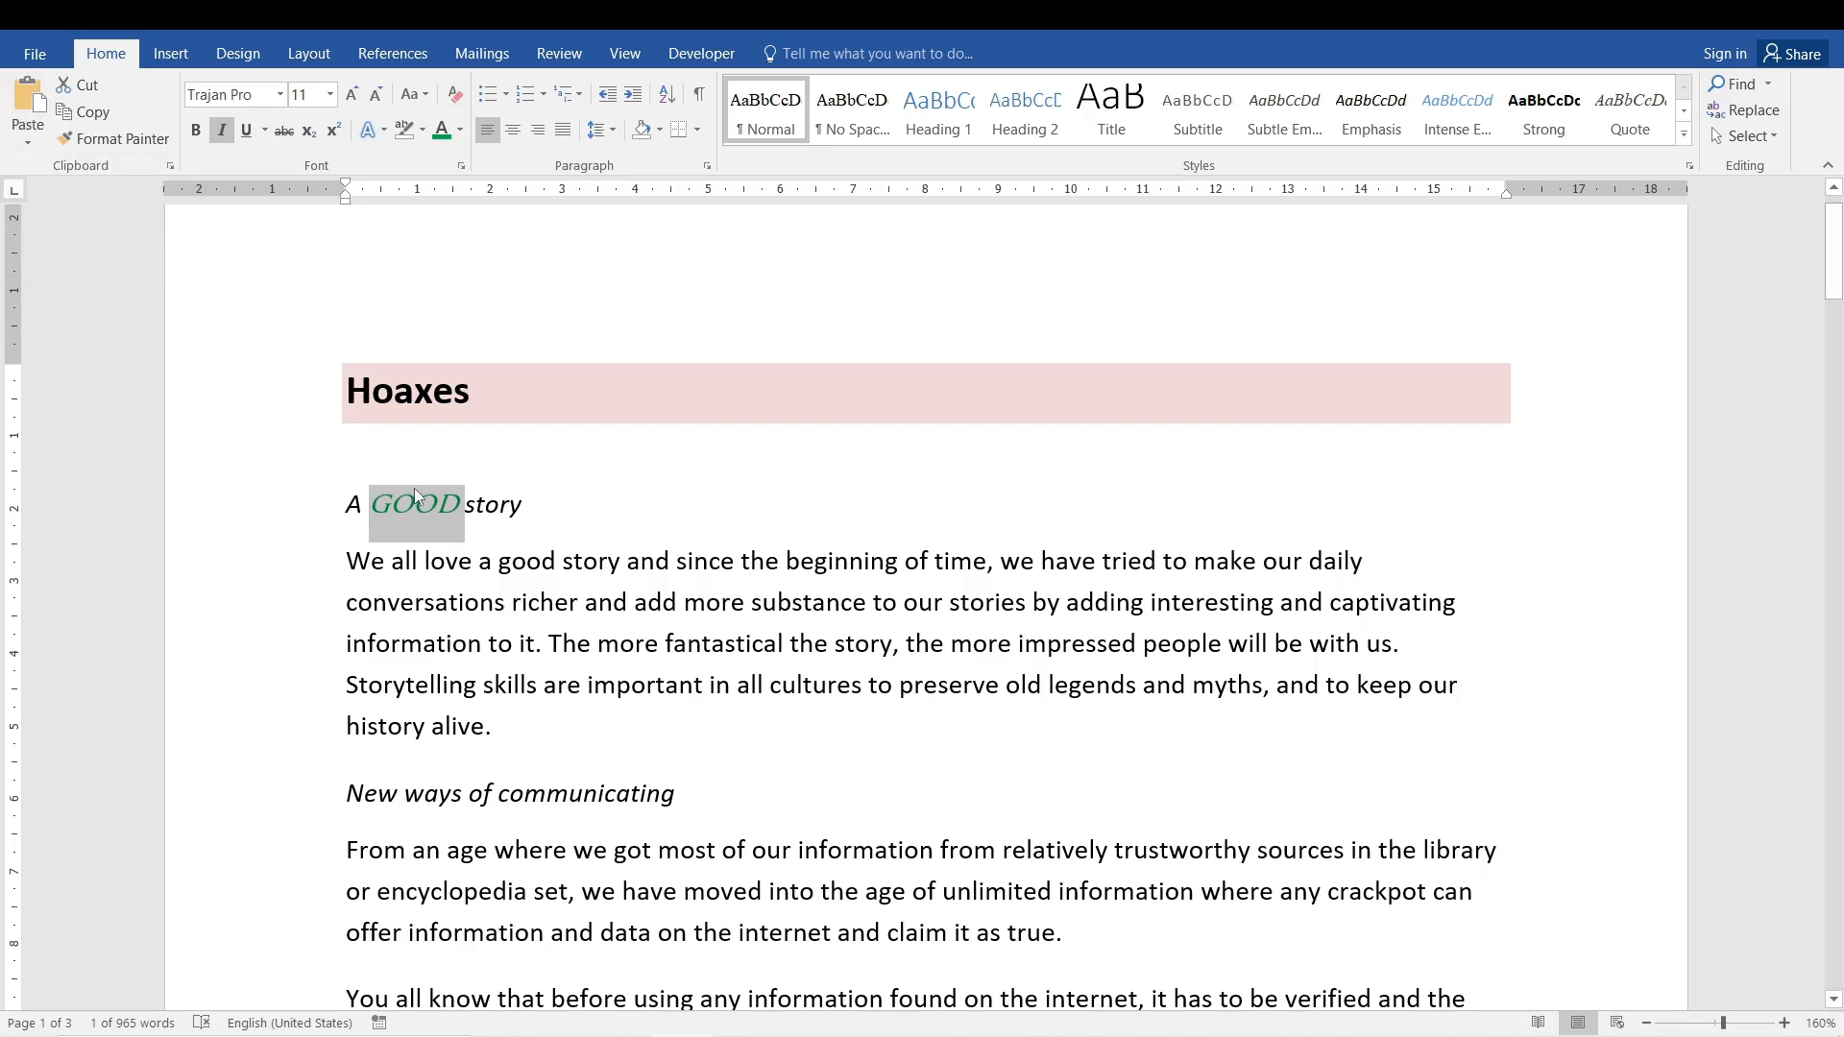
{"action": "left_click", "coordinate": [487, 593]}
{"action": "double_click", "coordinate": [528, 567]}
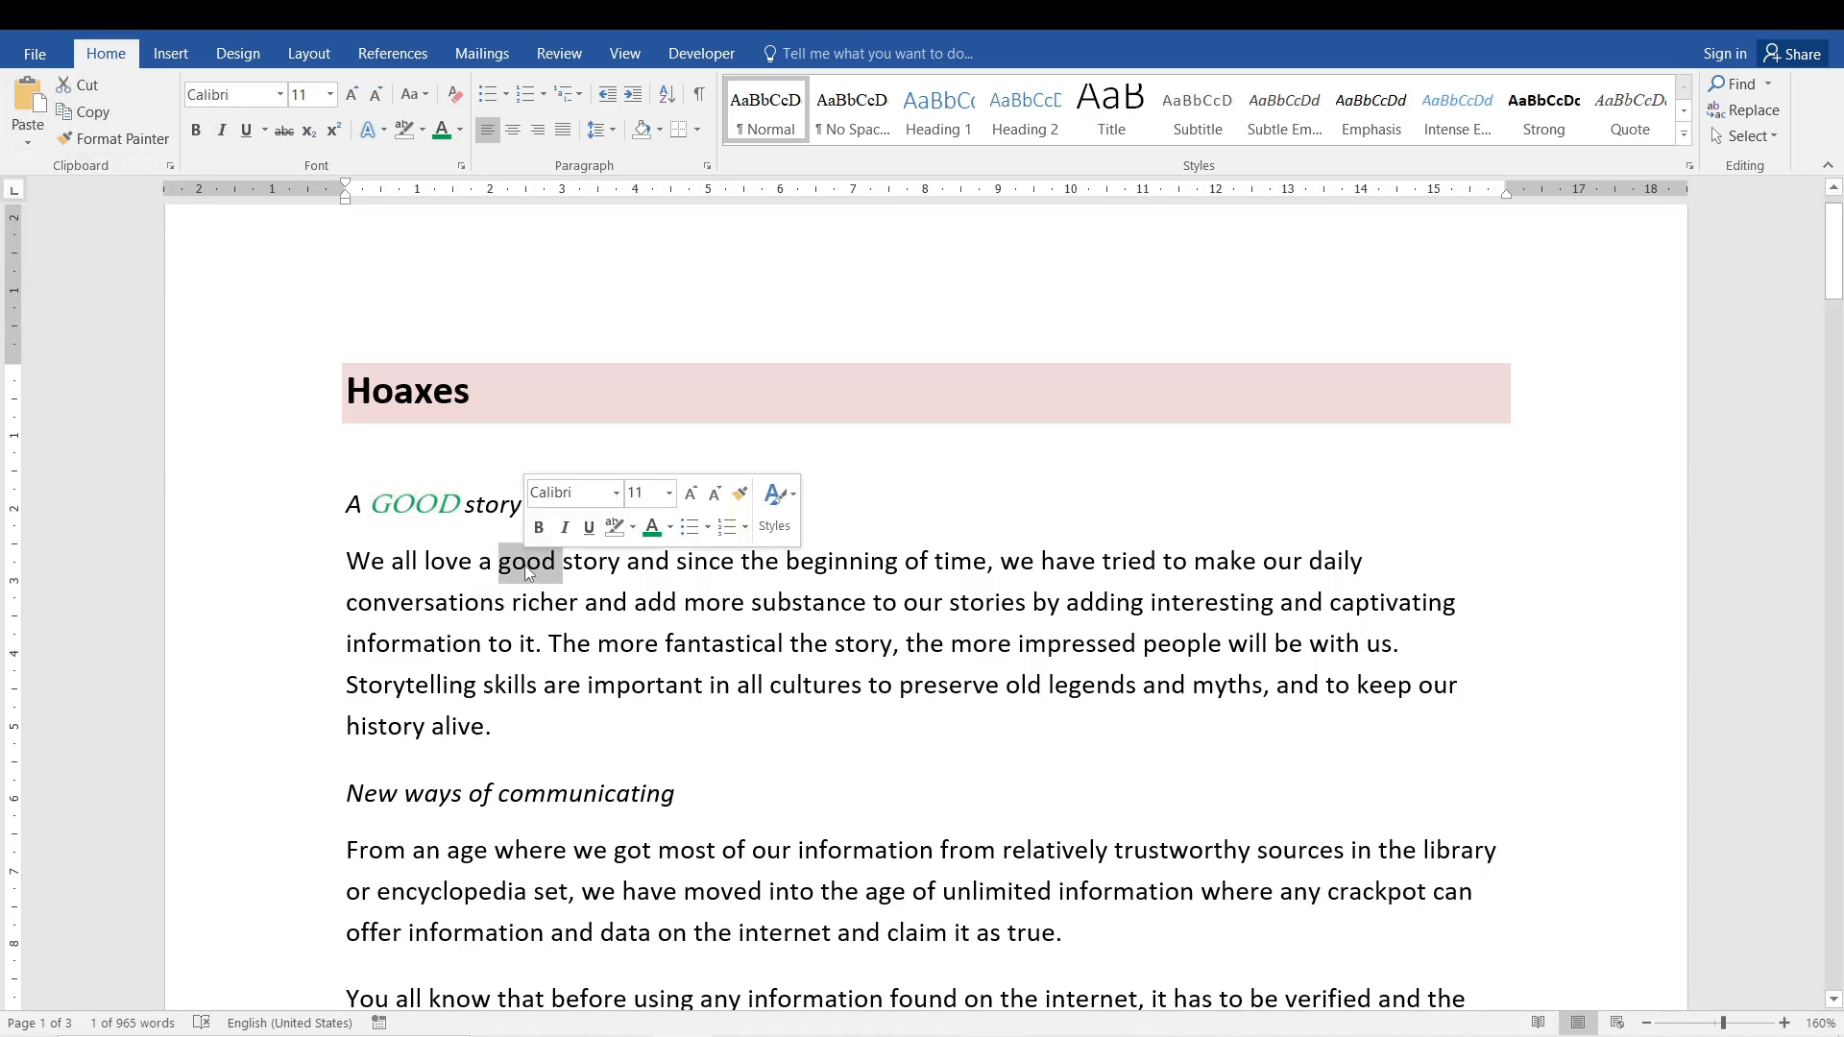
{"action": "left_click", "coordinate": [17, 142]}
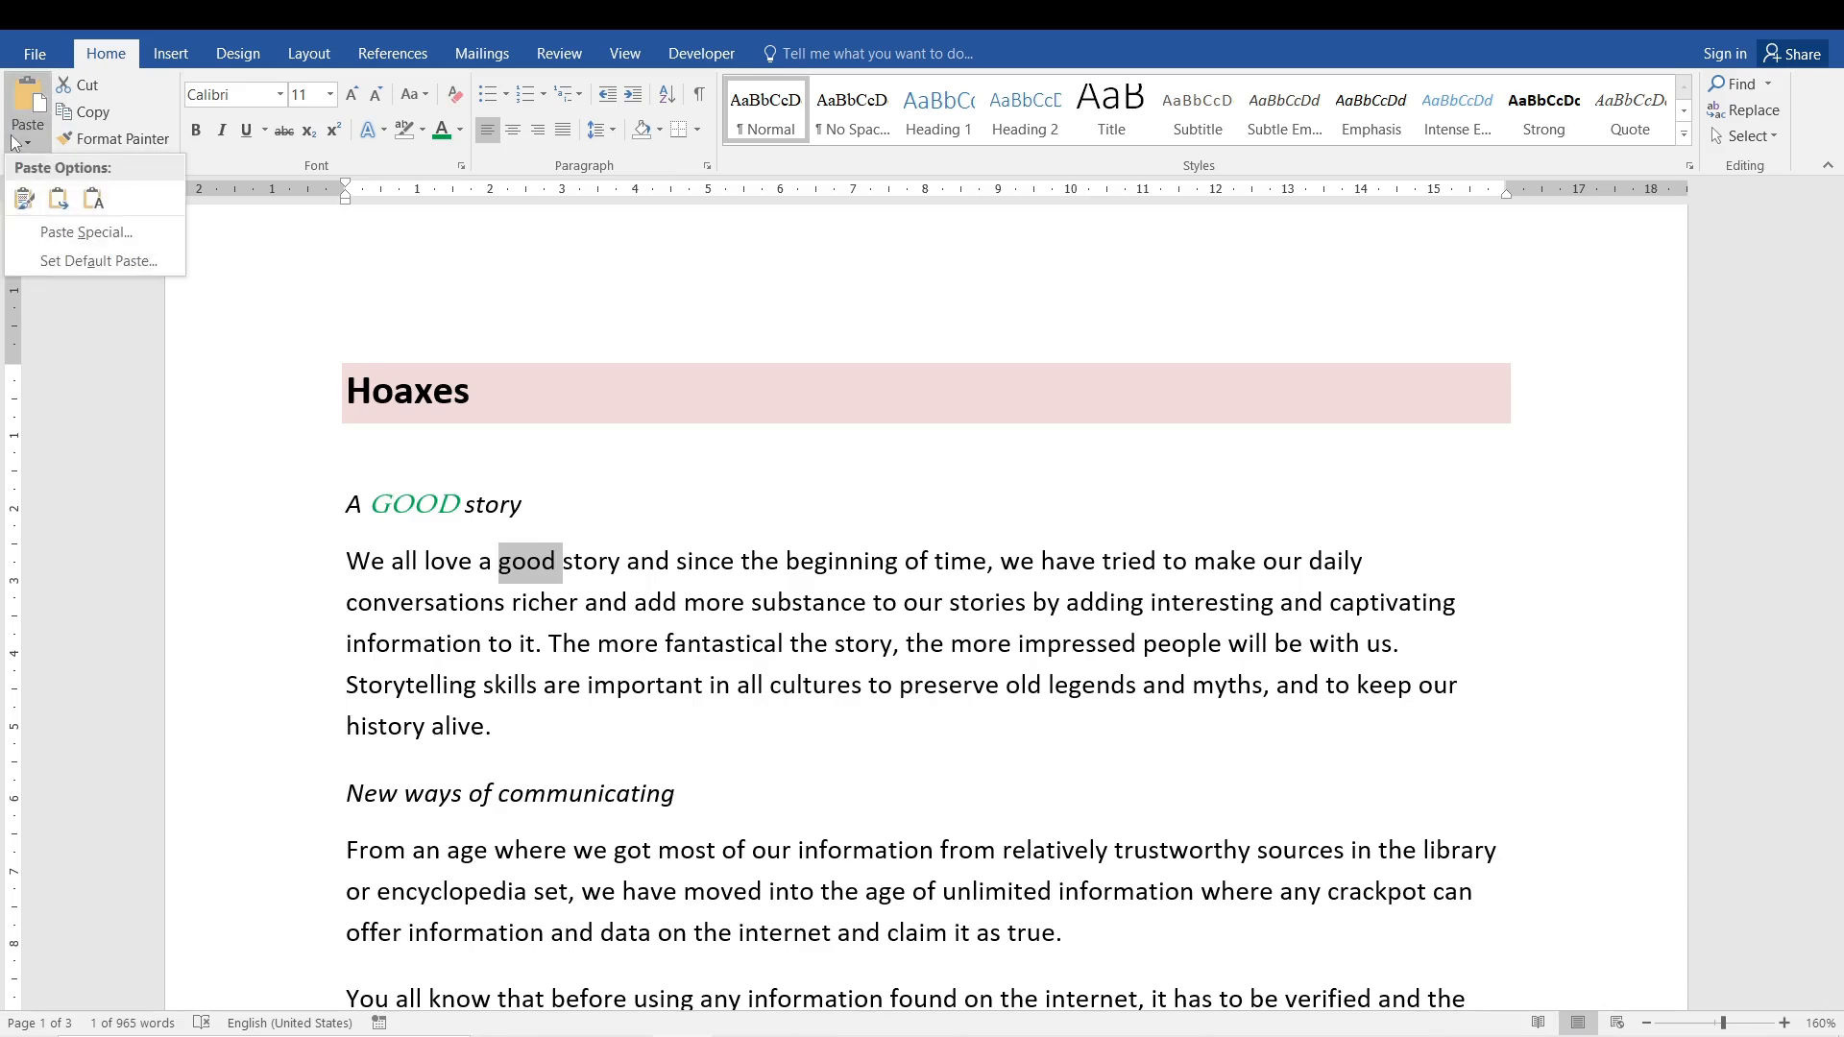
{"action": "left_click", "coordinate": [93, 199]}
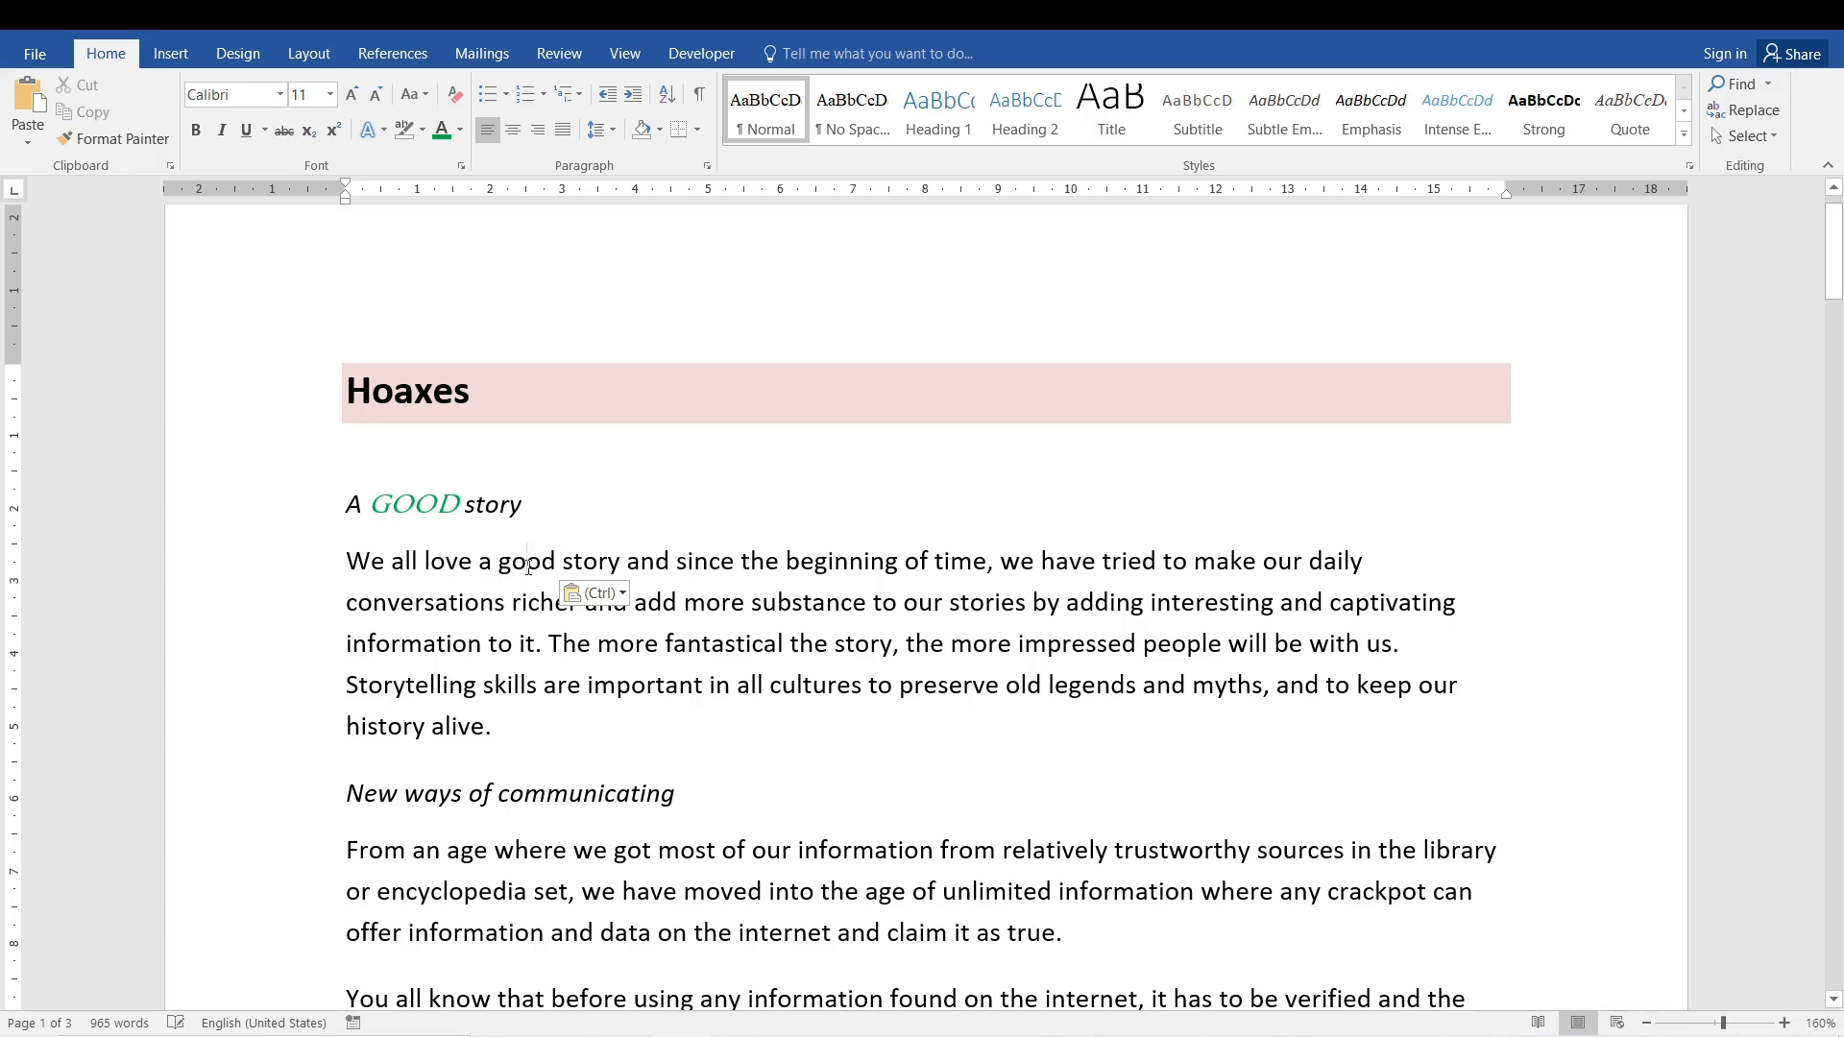
- Select the subheading's 'GOOD' and the paragraph's 'good' in turn to compare their formatting
{"action": "double_click", "coordinate": [430, 506]}
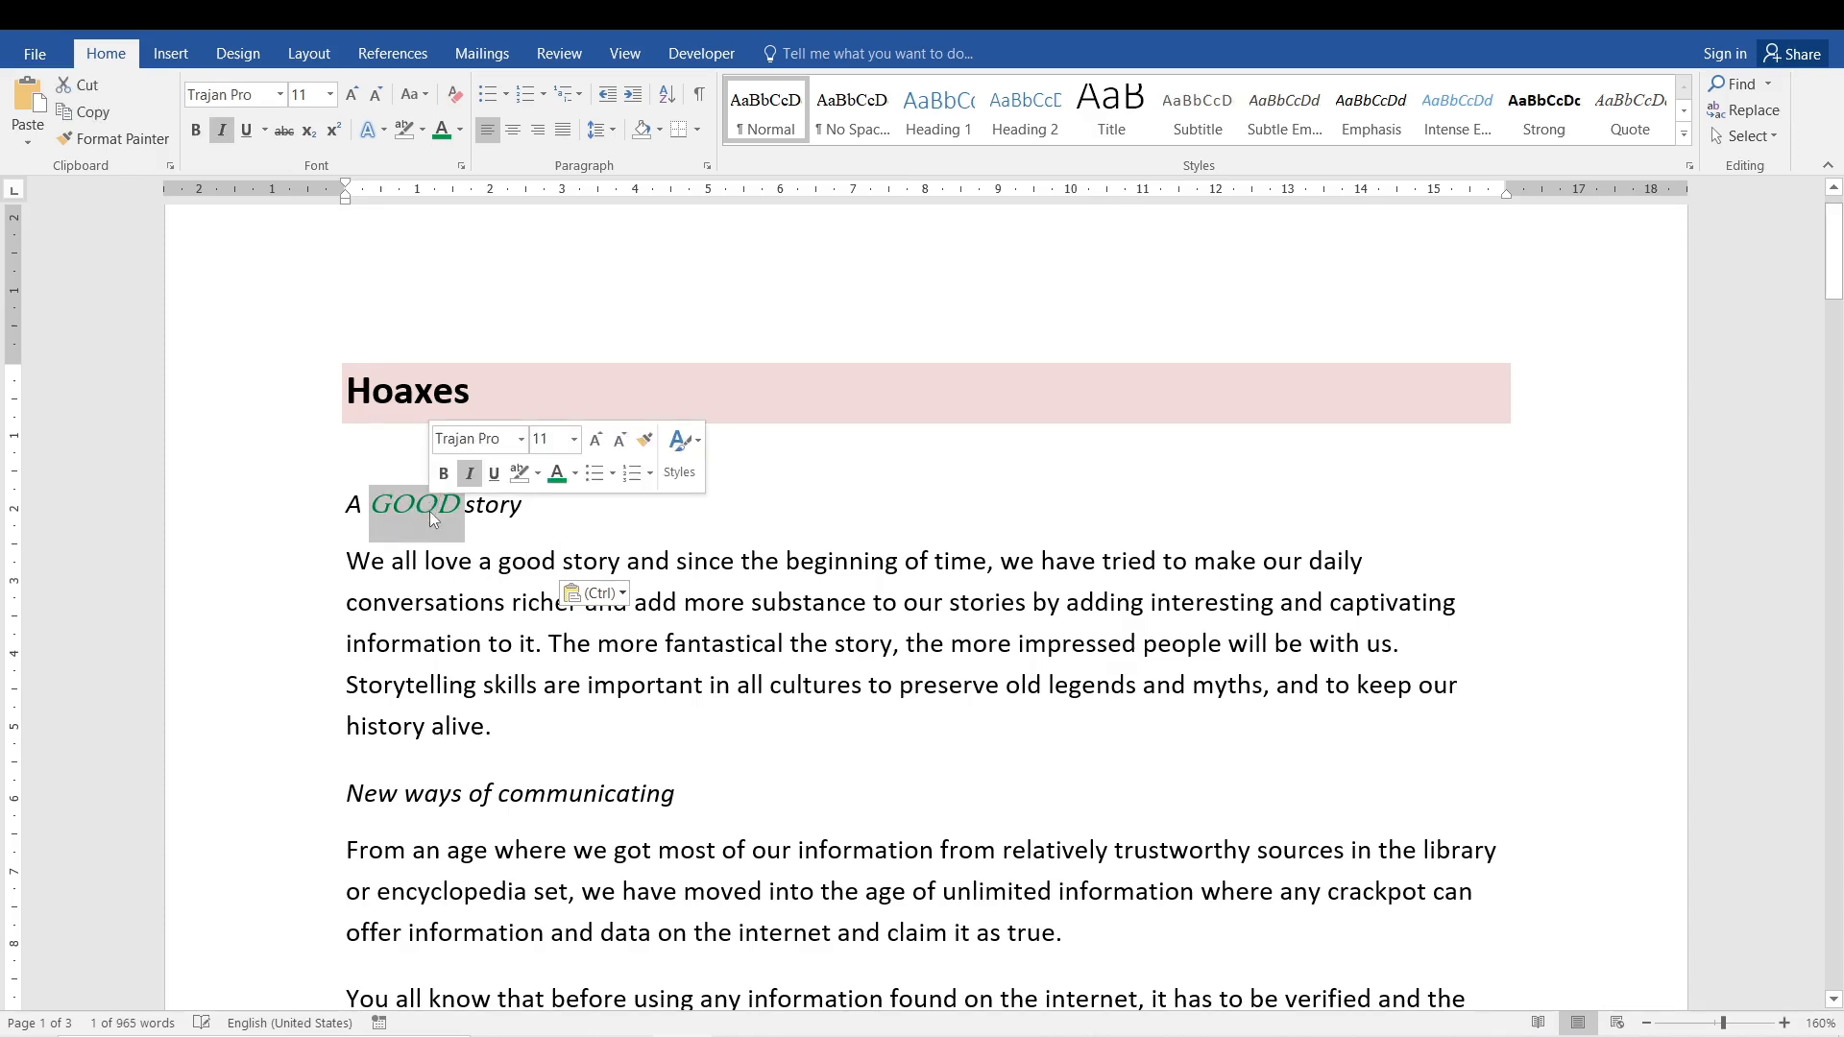
{"action": "double_click", "coordinate": [538, 562]}
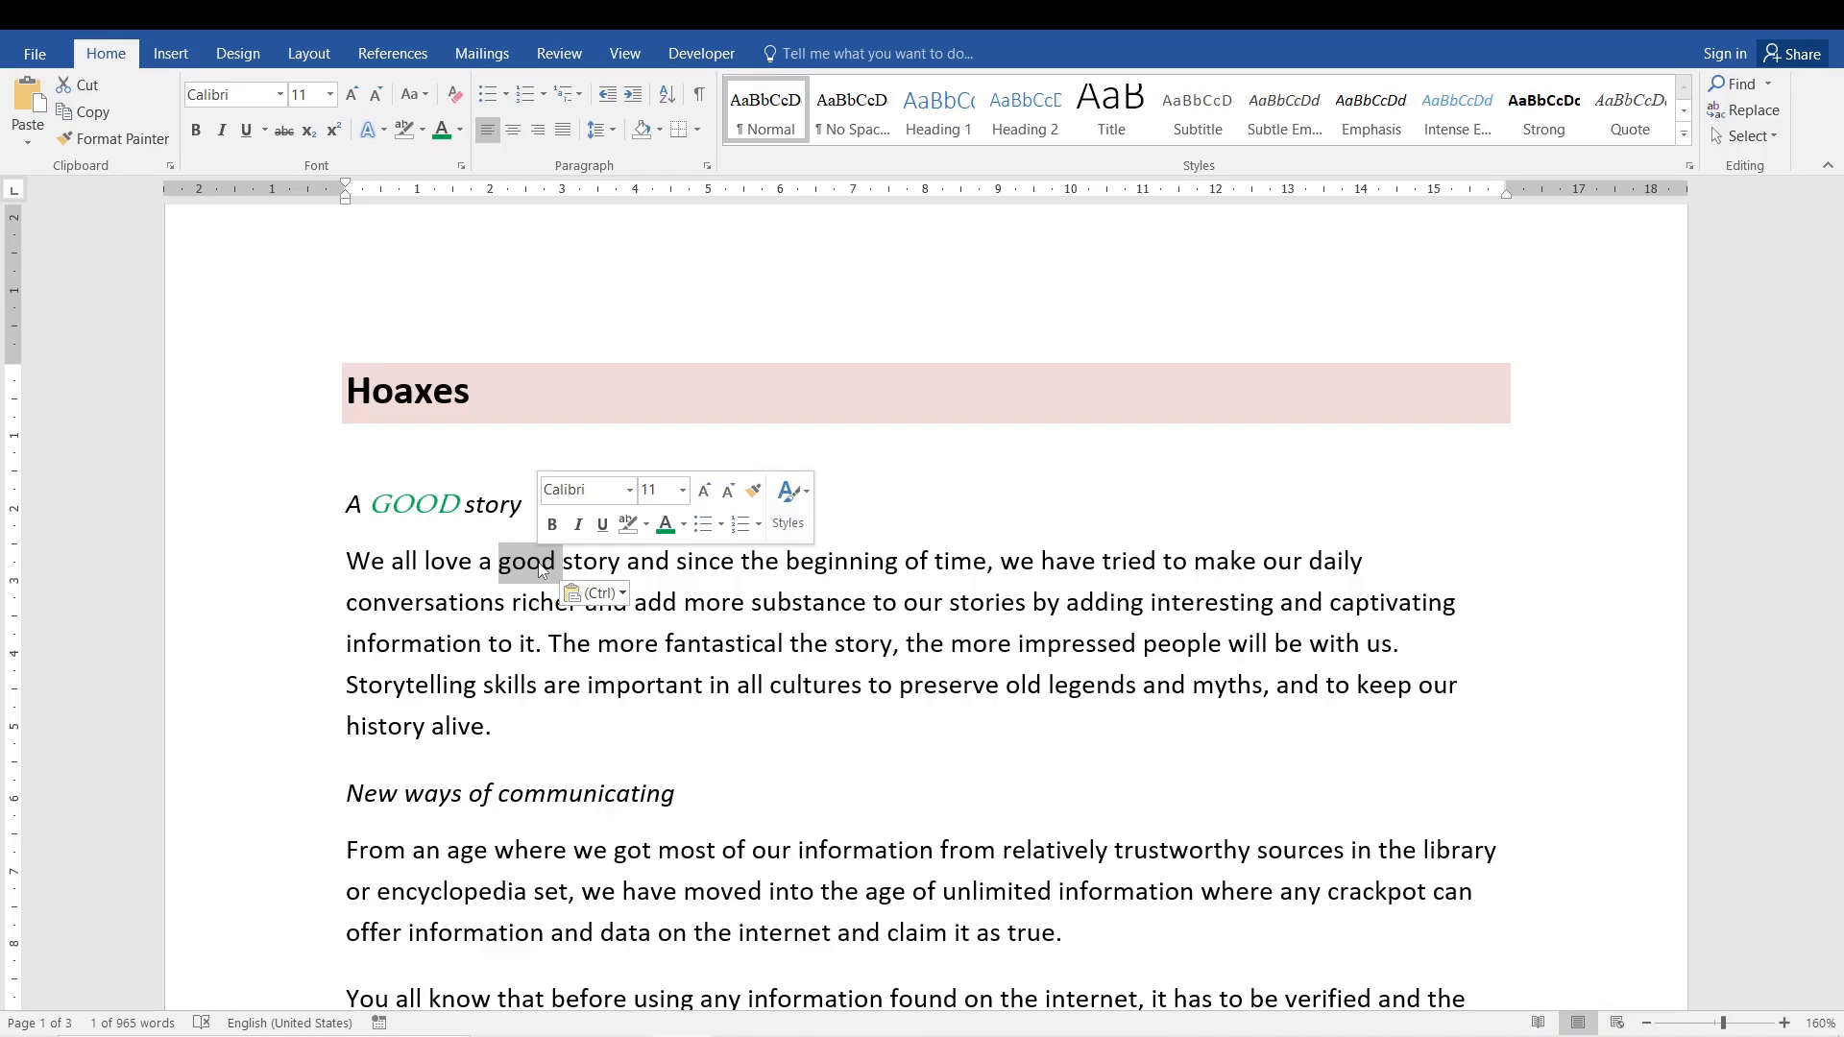
{"action": "left_click", "coordinate": [558, 690]}
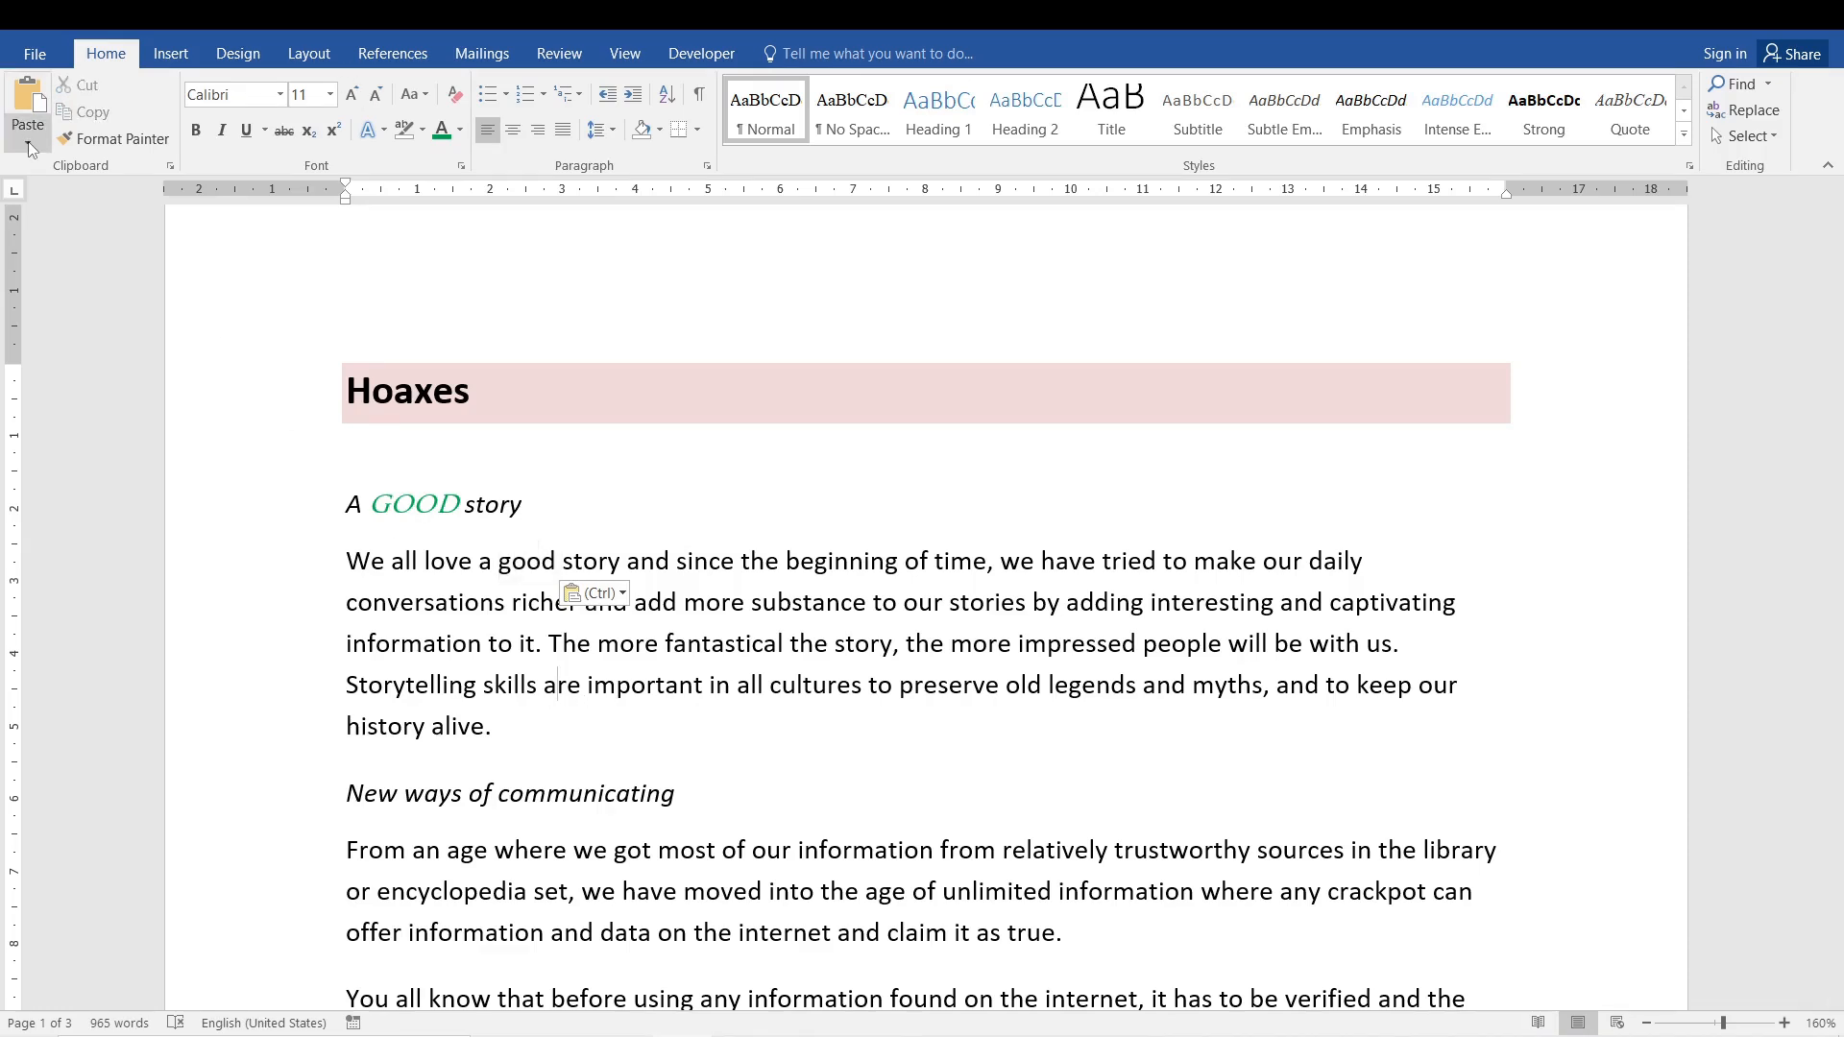
{"action": "double_click", "coordinate": [538, 574]}
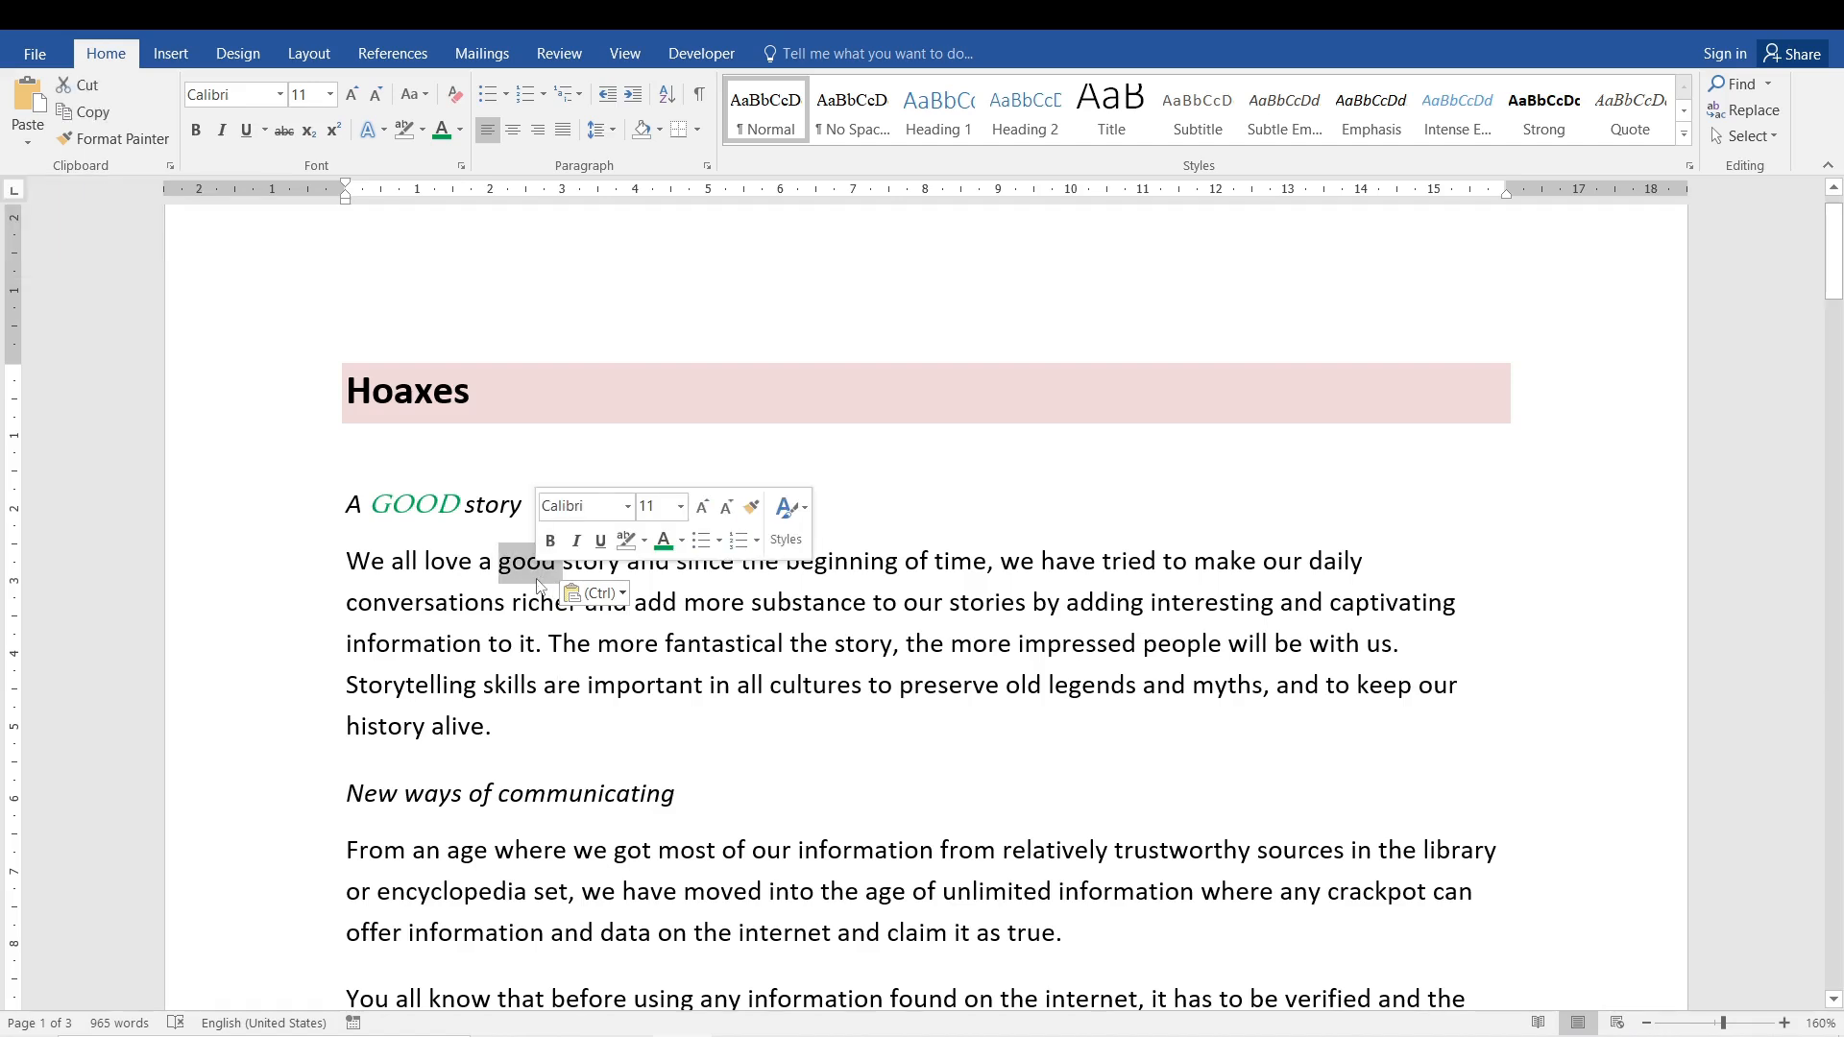
{"action": "left_click", "coordinate": [646, 727]}
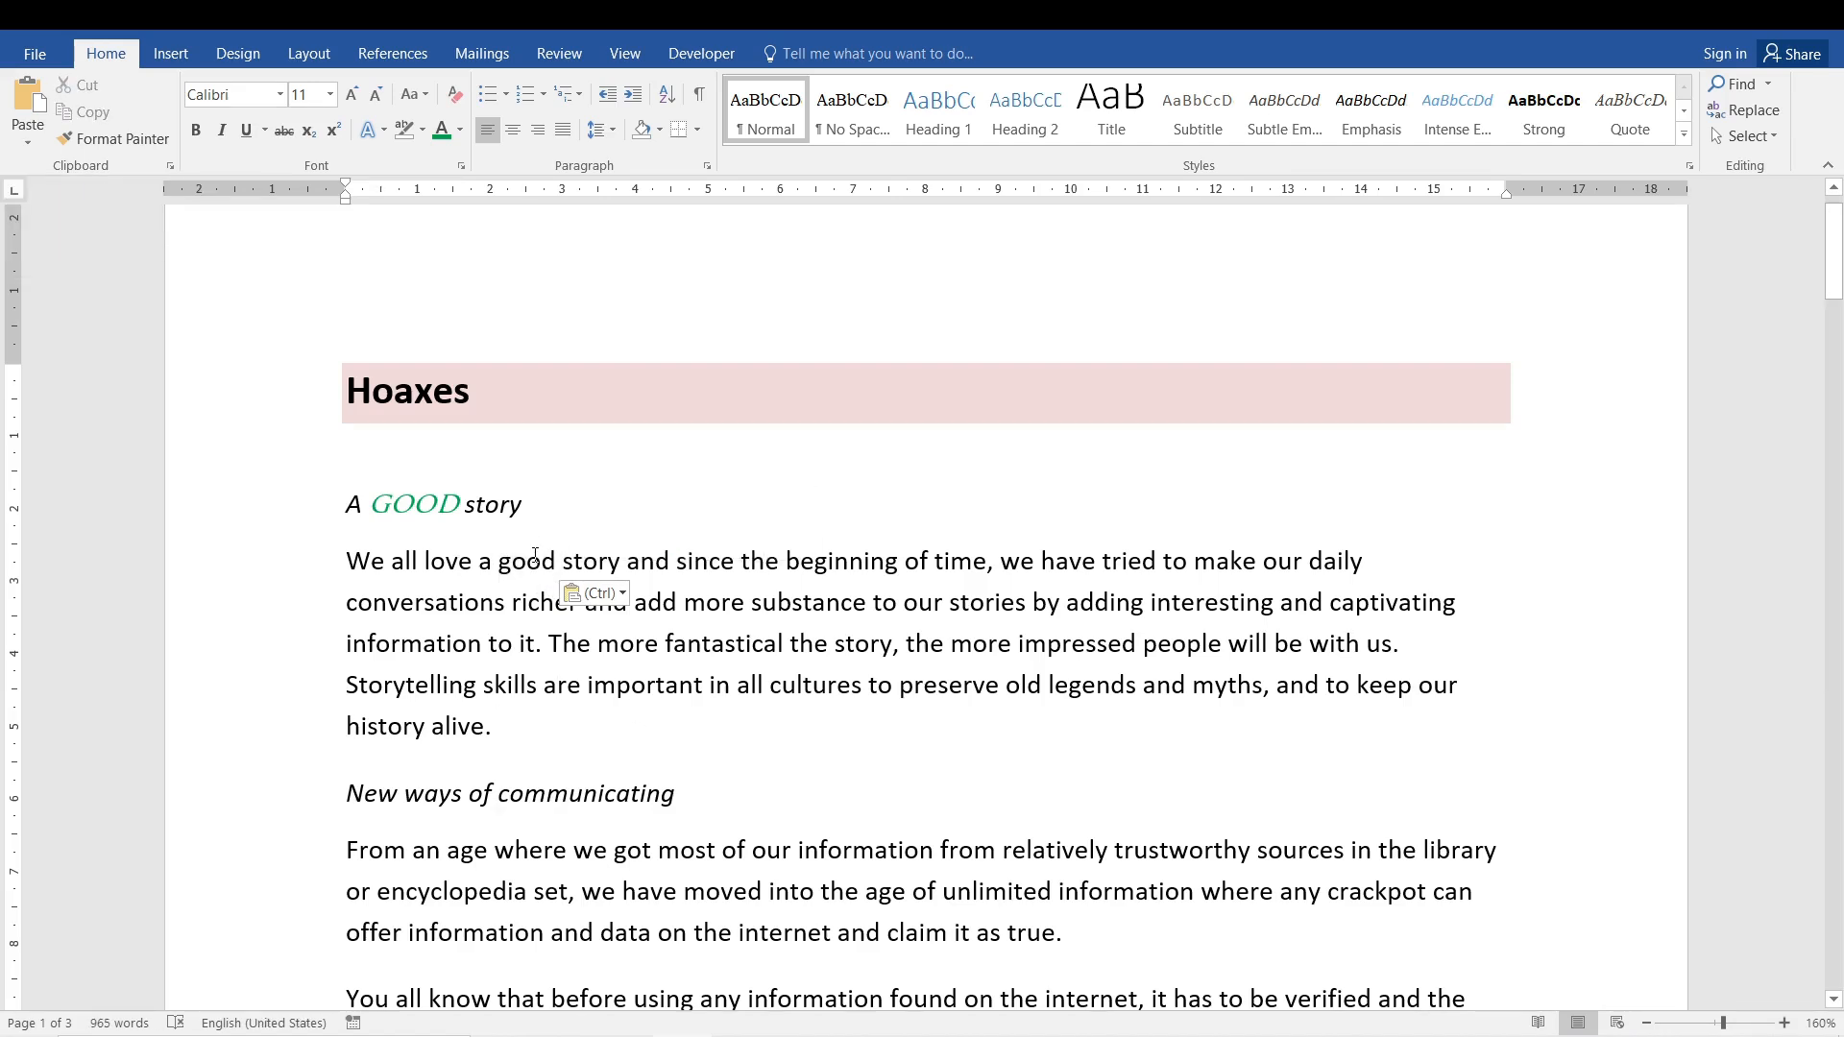
{"action": "left_click", "coordinate": [514, 642]}
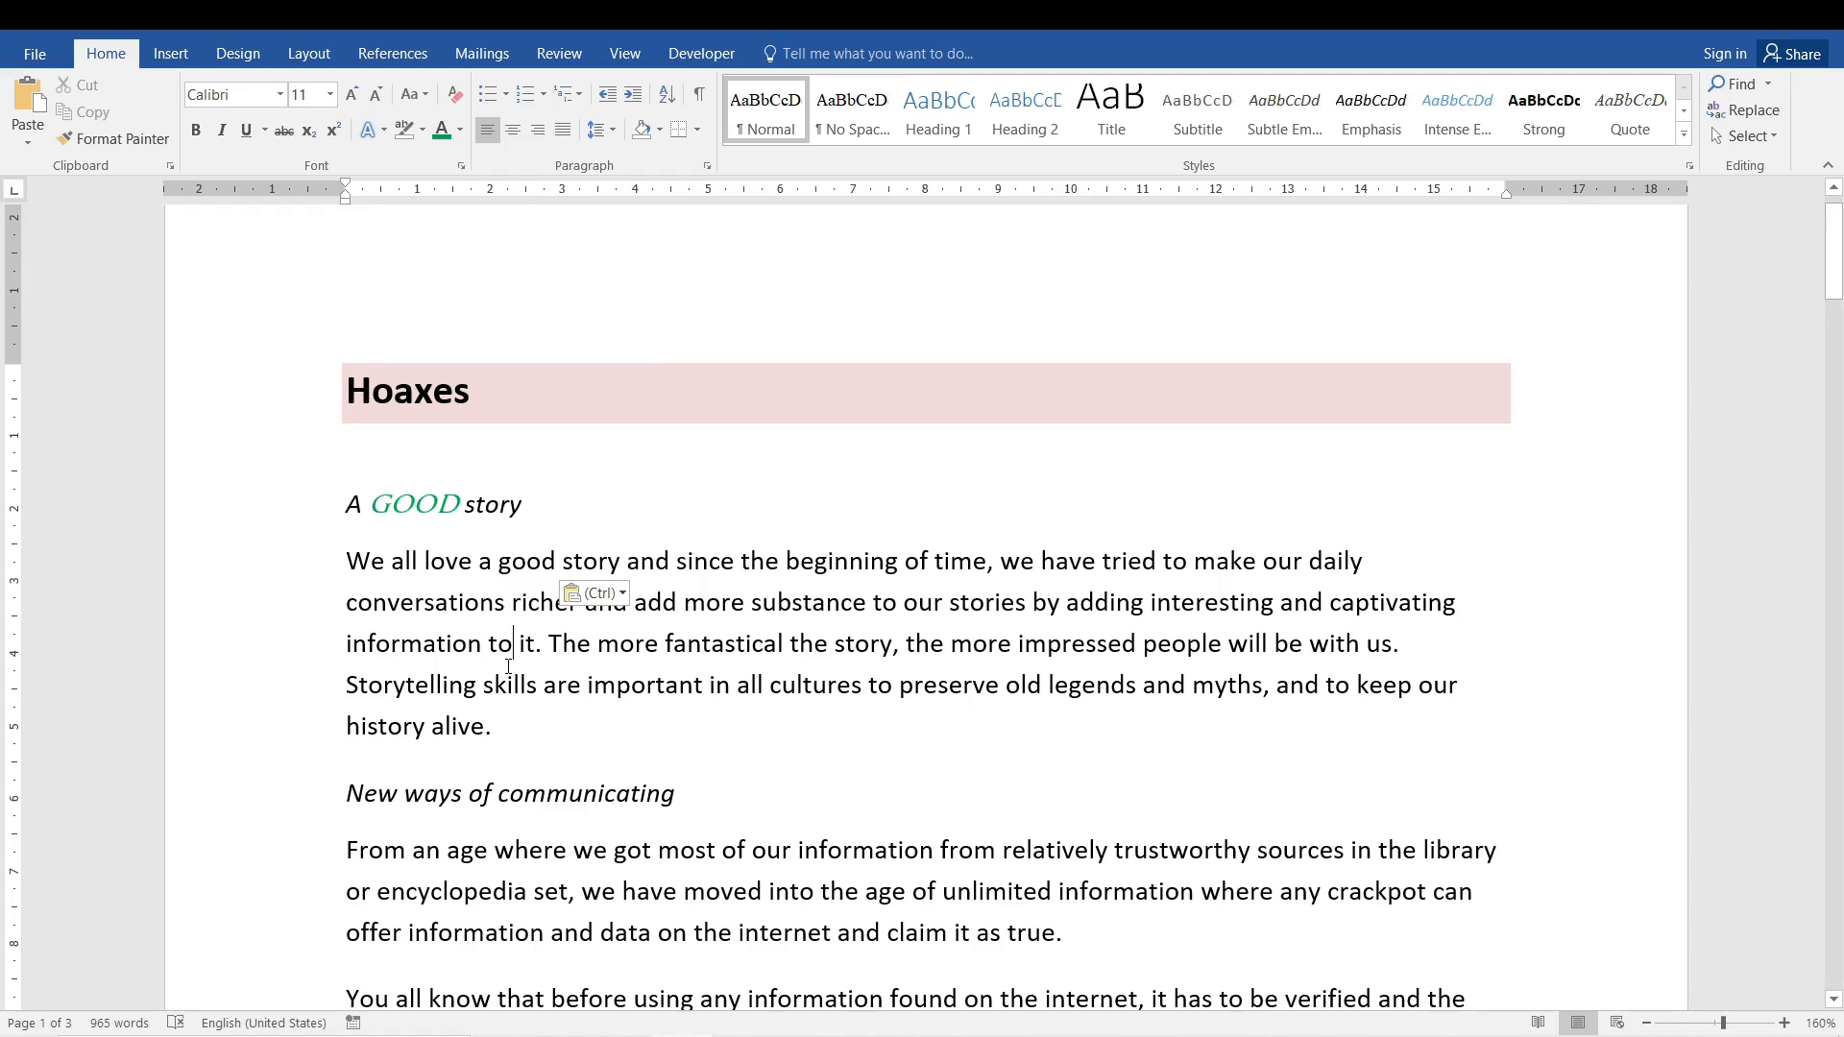
{"action": "left_click", "coordinate": [14, 132]}
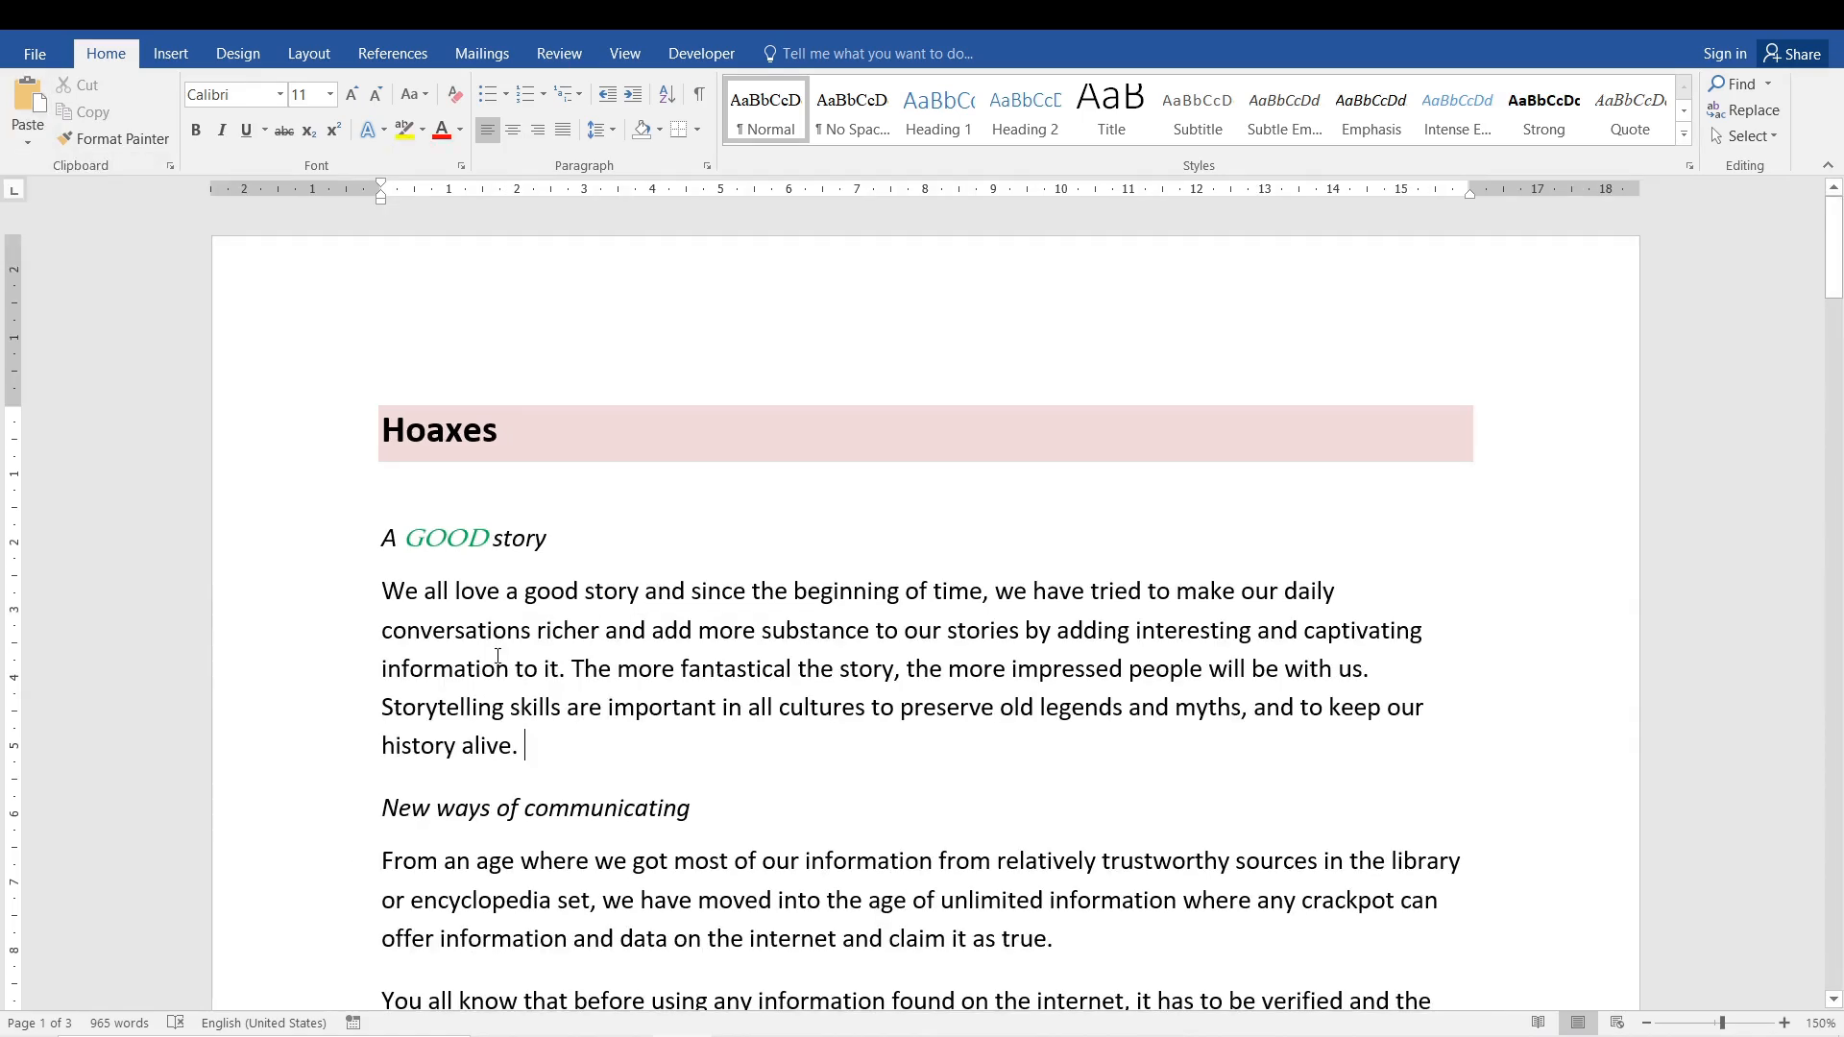
{"action": "left_click", "coordinate": [28, 143]}
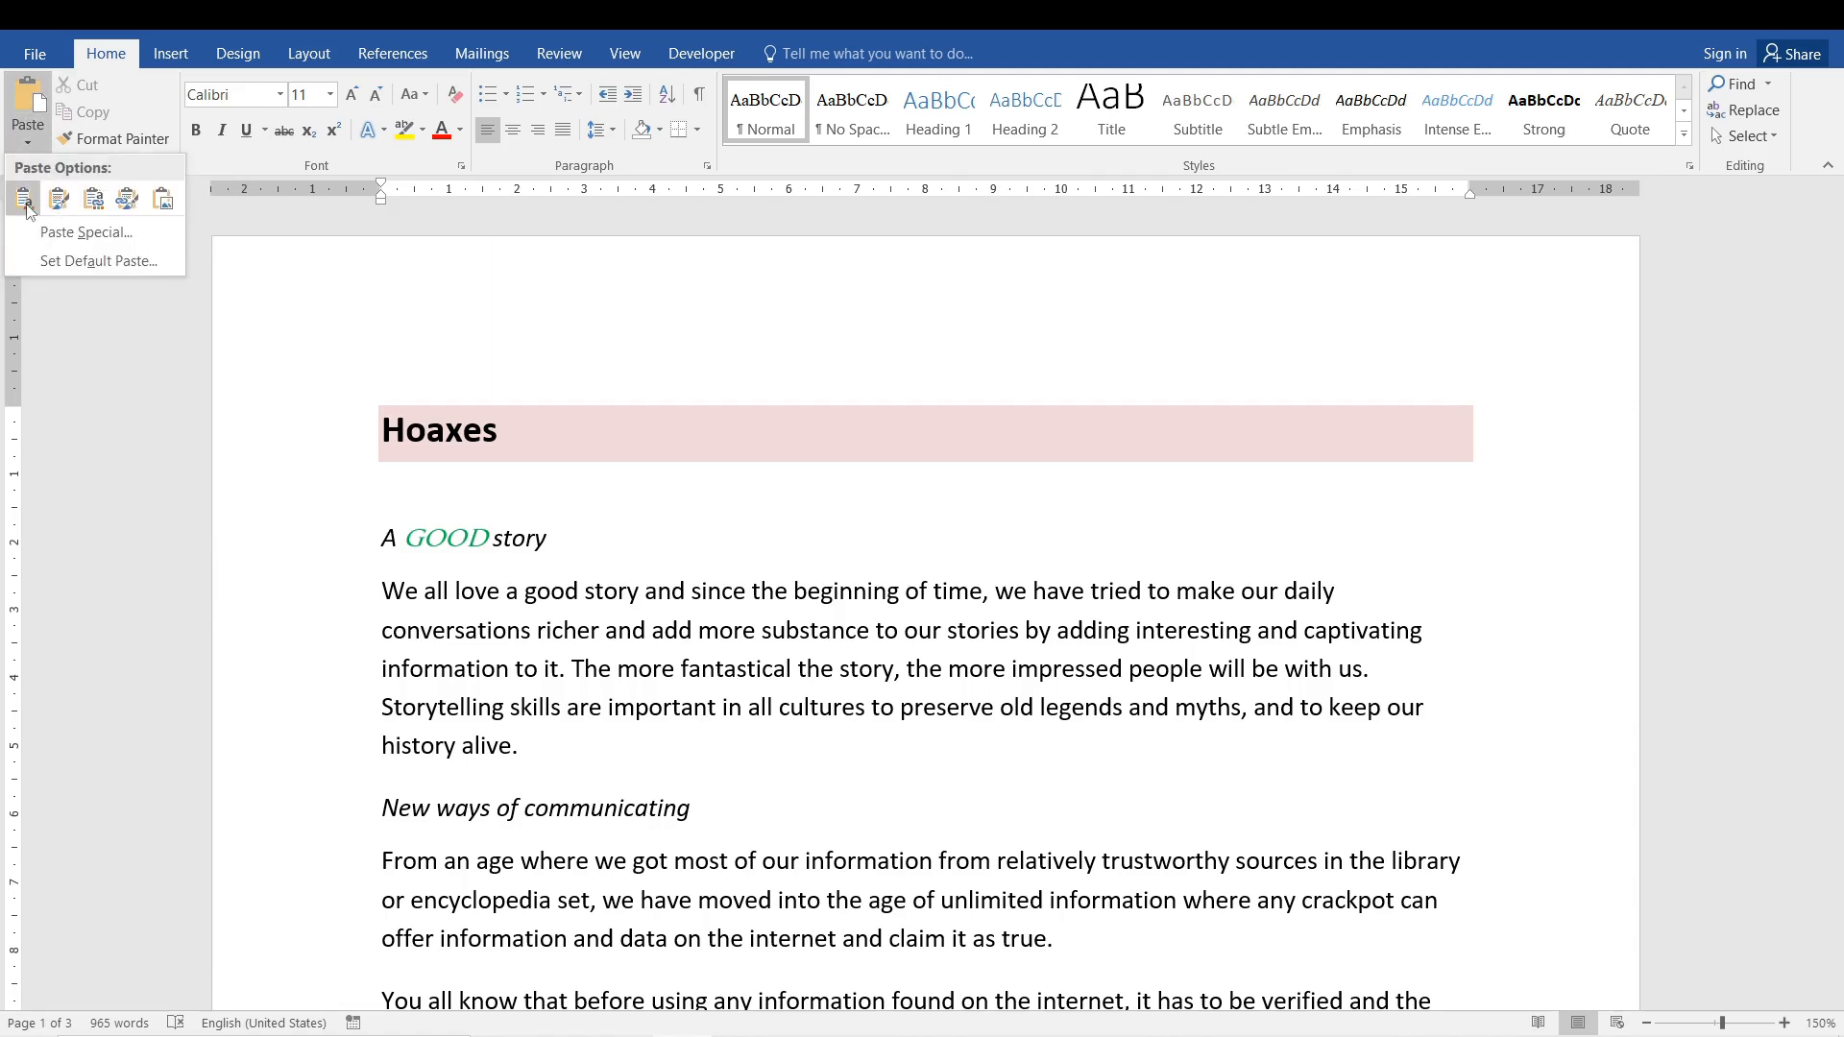
{"action": "left_click", "coordinate": [635, 616]}
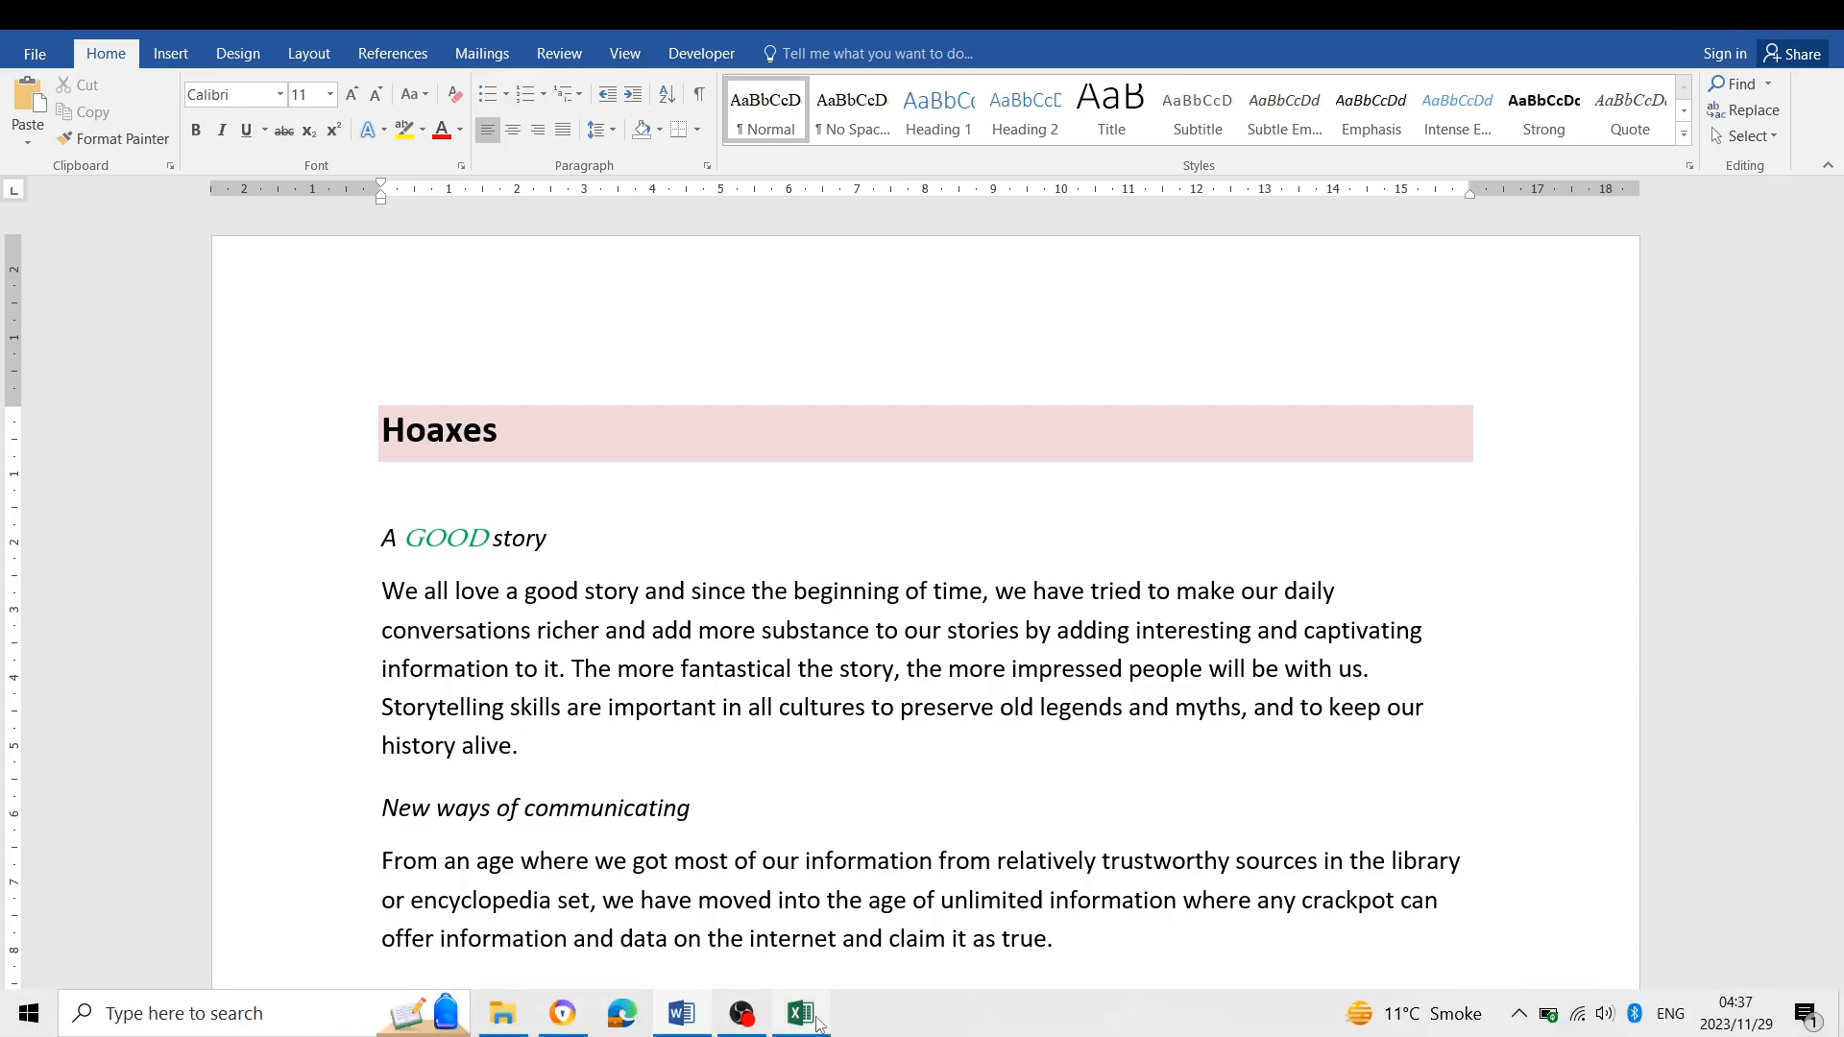
- Switch to Excel's fee waivers sheet and nudge the column chart slightly down and left
{"action": "left_click", "coordinate": [801, 1014]}
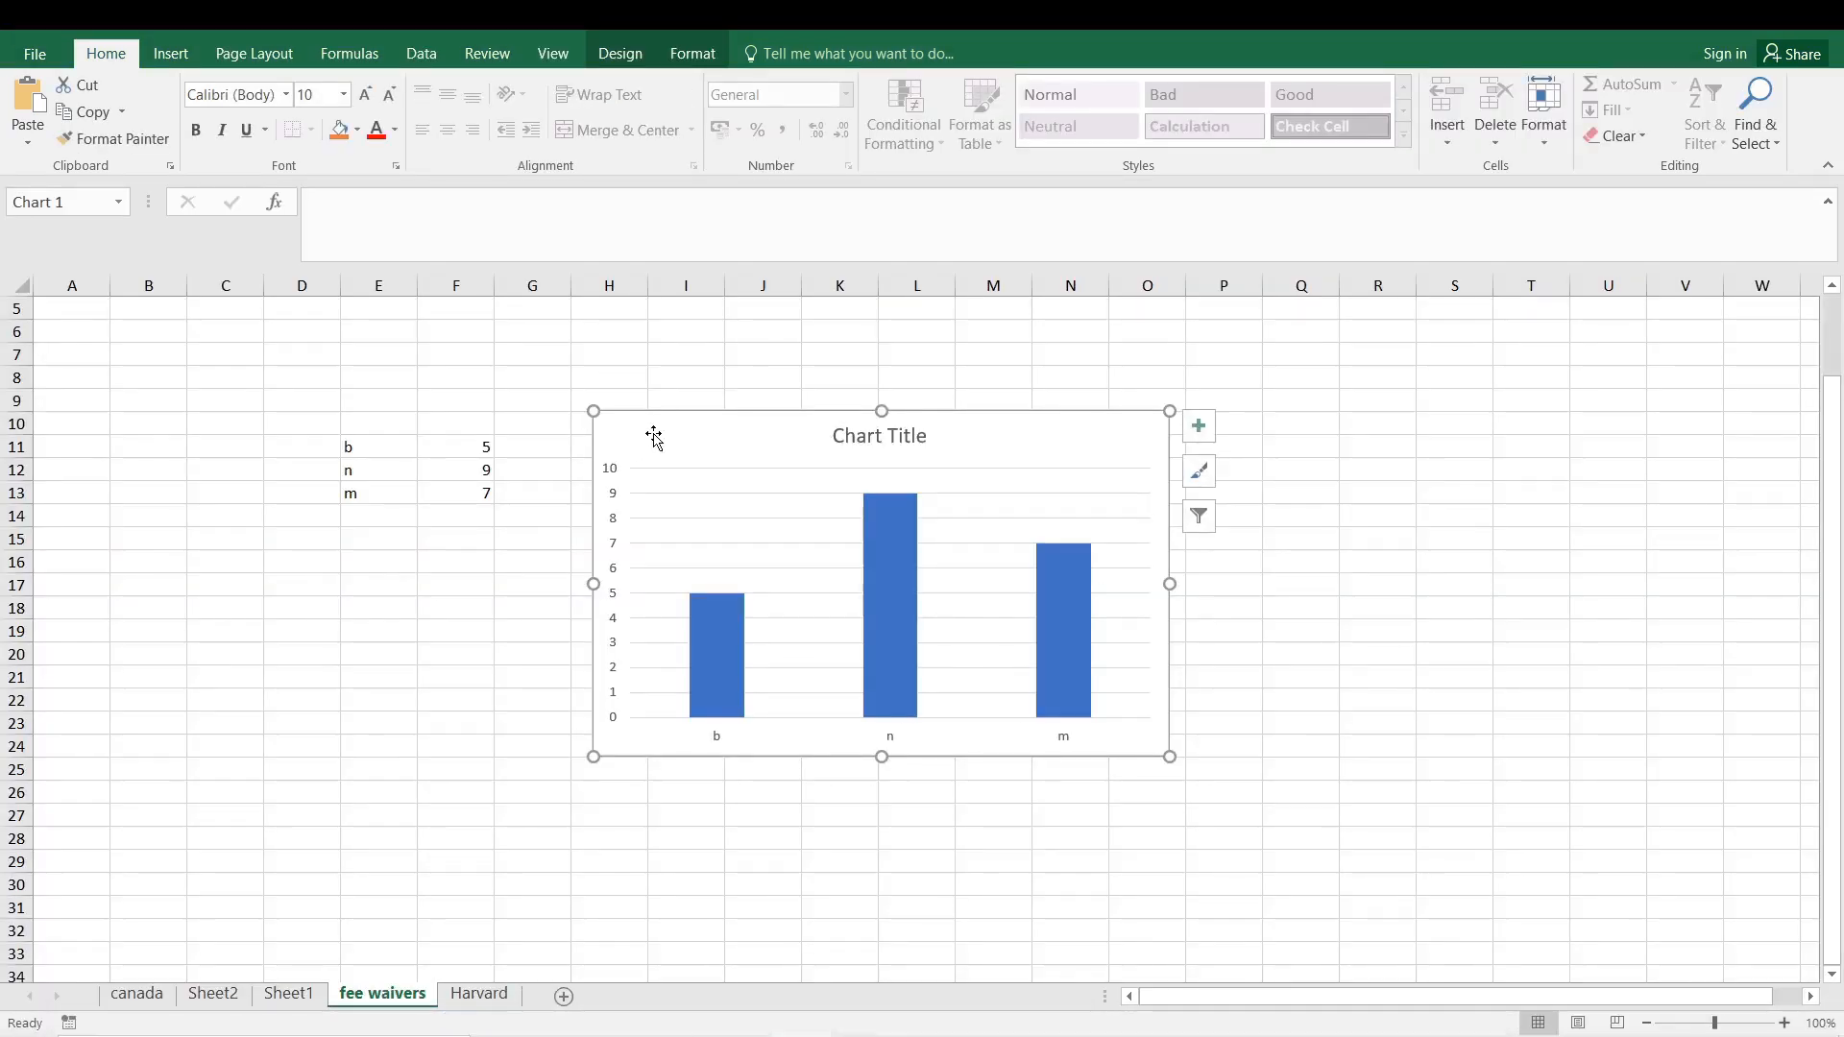
{"action": "left_click", "coordinate": [496, 459]}
{"action": "left_click", "coordinate": [533, 400]}
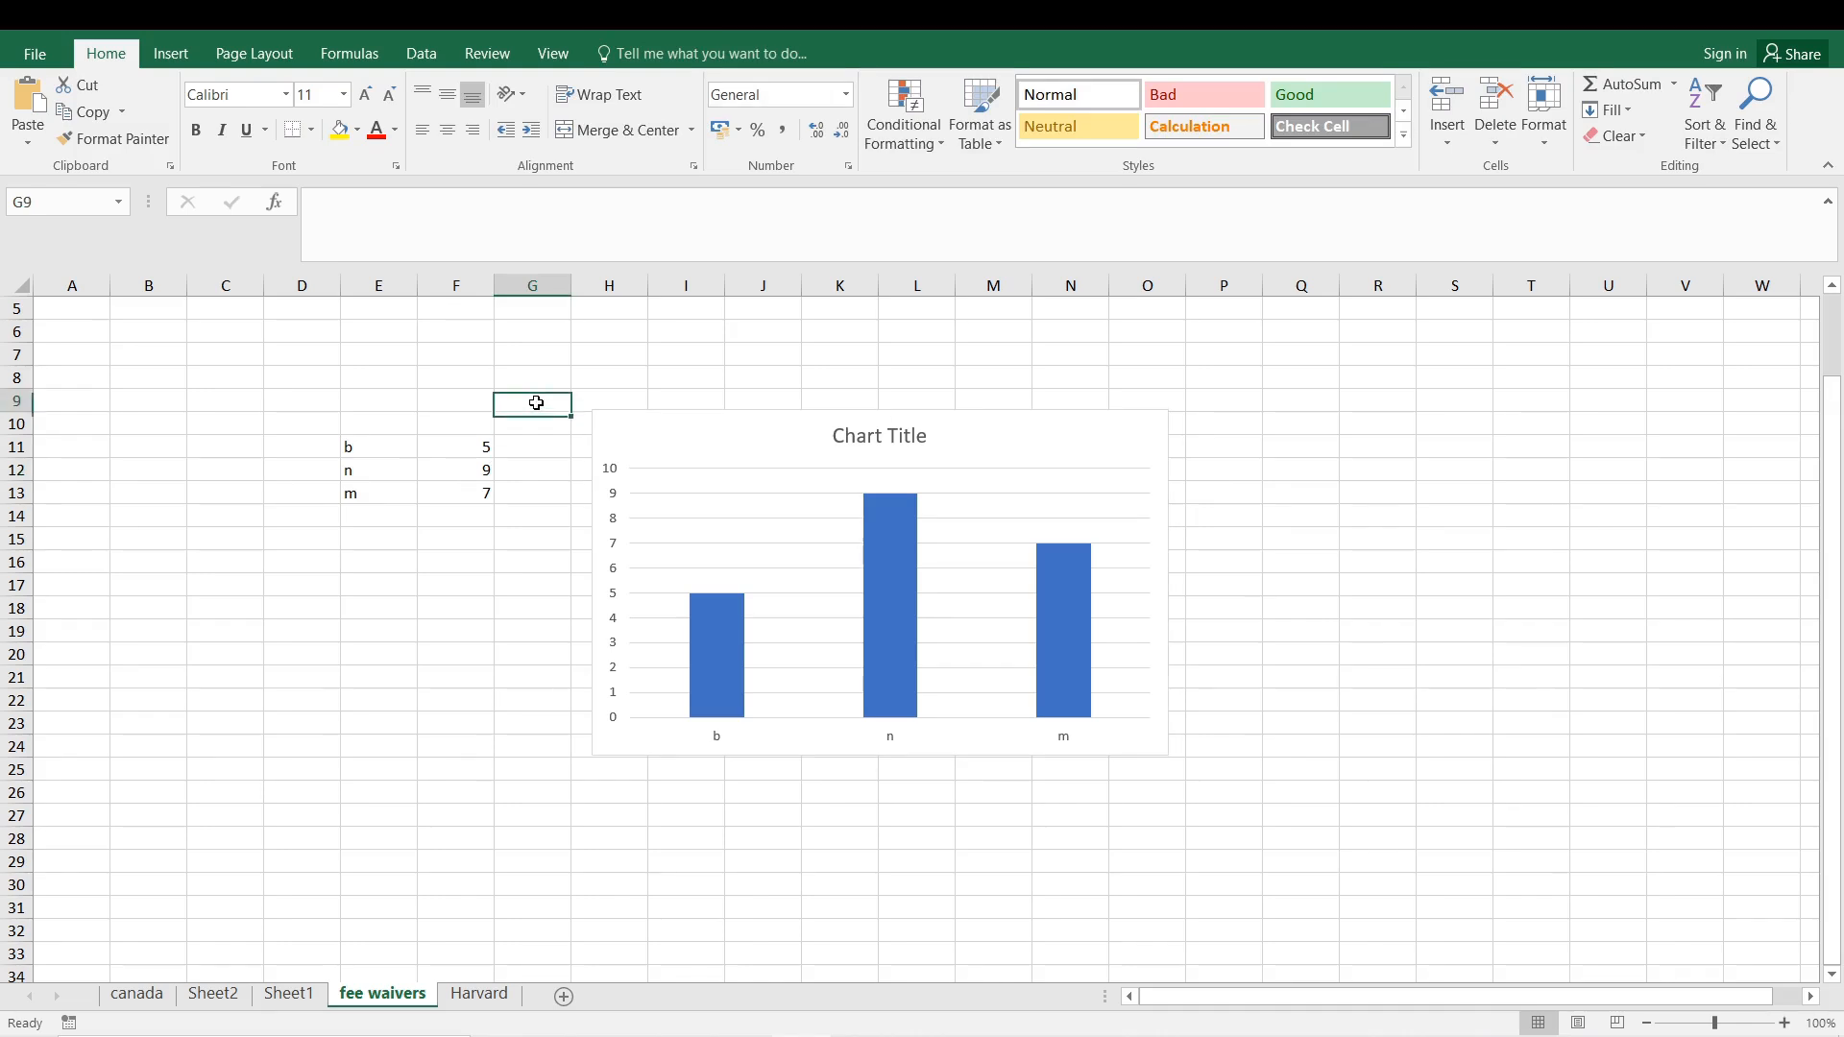
{"action": "left_click", "coordinate": [465, 445]}
{"action": "left_click", "coordinate": [374, 449]}
{"action": "left_click", "coordinate": [471, 581]}
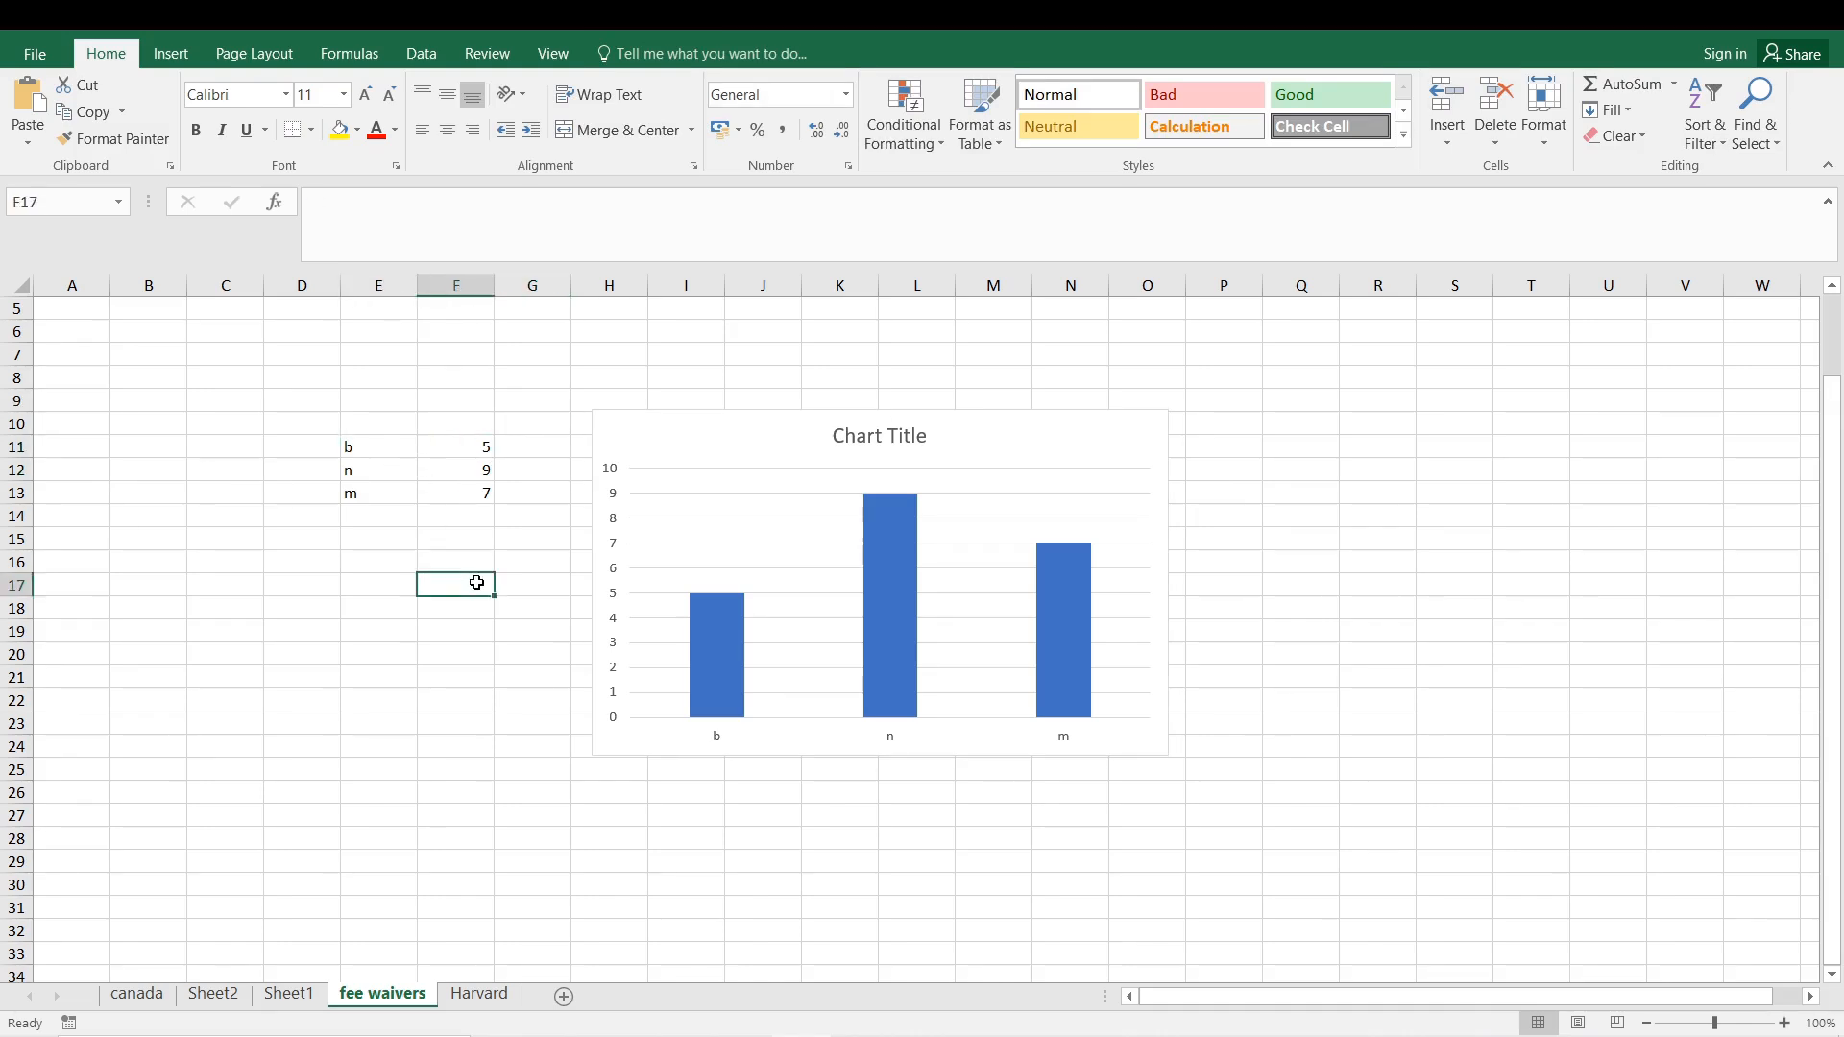
{"action": "mouse_move", "coordinate": [696, 437]}
{"action": "left_mouse_down"}
{"action": "mouse_move", "coordinate": [638, 461]}
{"action": "mouse_move", "coordinate": [671, 456]}
{"action": "left_mouse_up"}
- Set the value for b in cell F11 to 10
{"action": "double_click", "coordinate": [471, 447]}
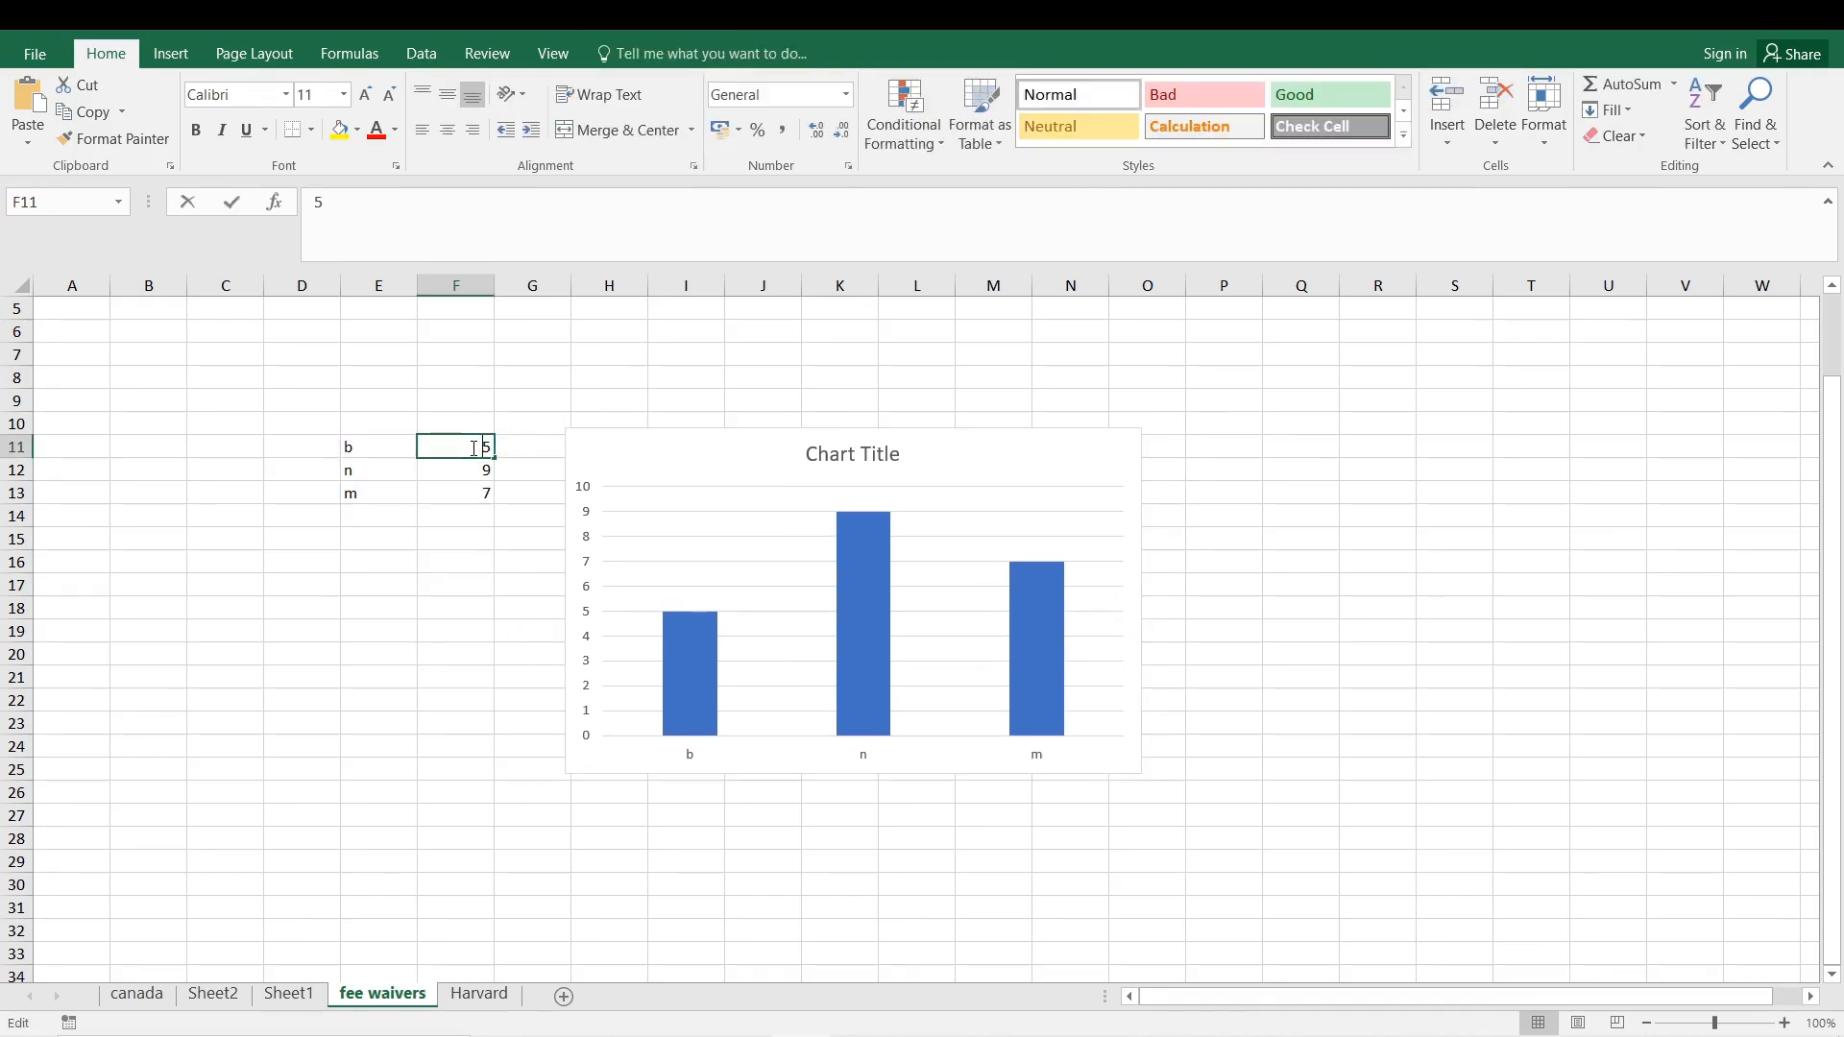
{"action": "type", "text": "10"}
{"action": "key", "text": "Return"}
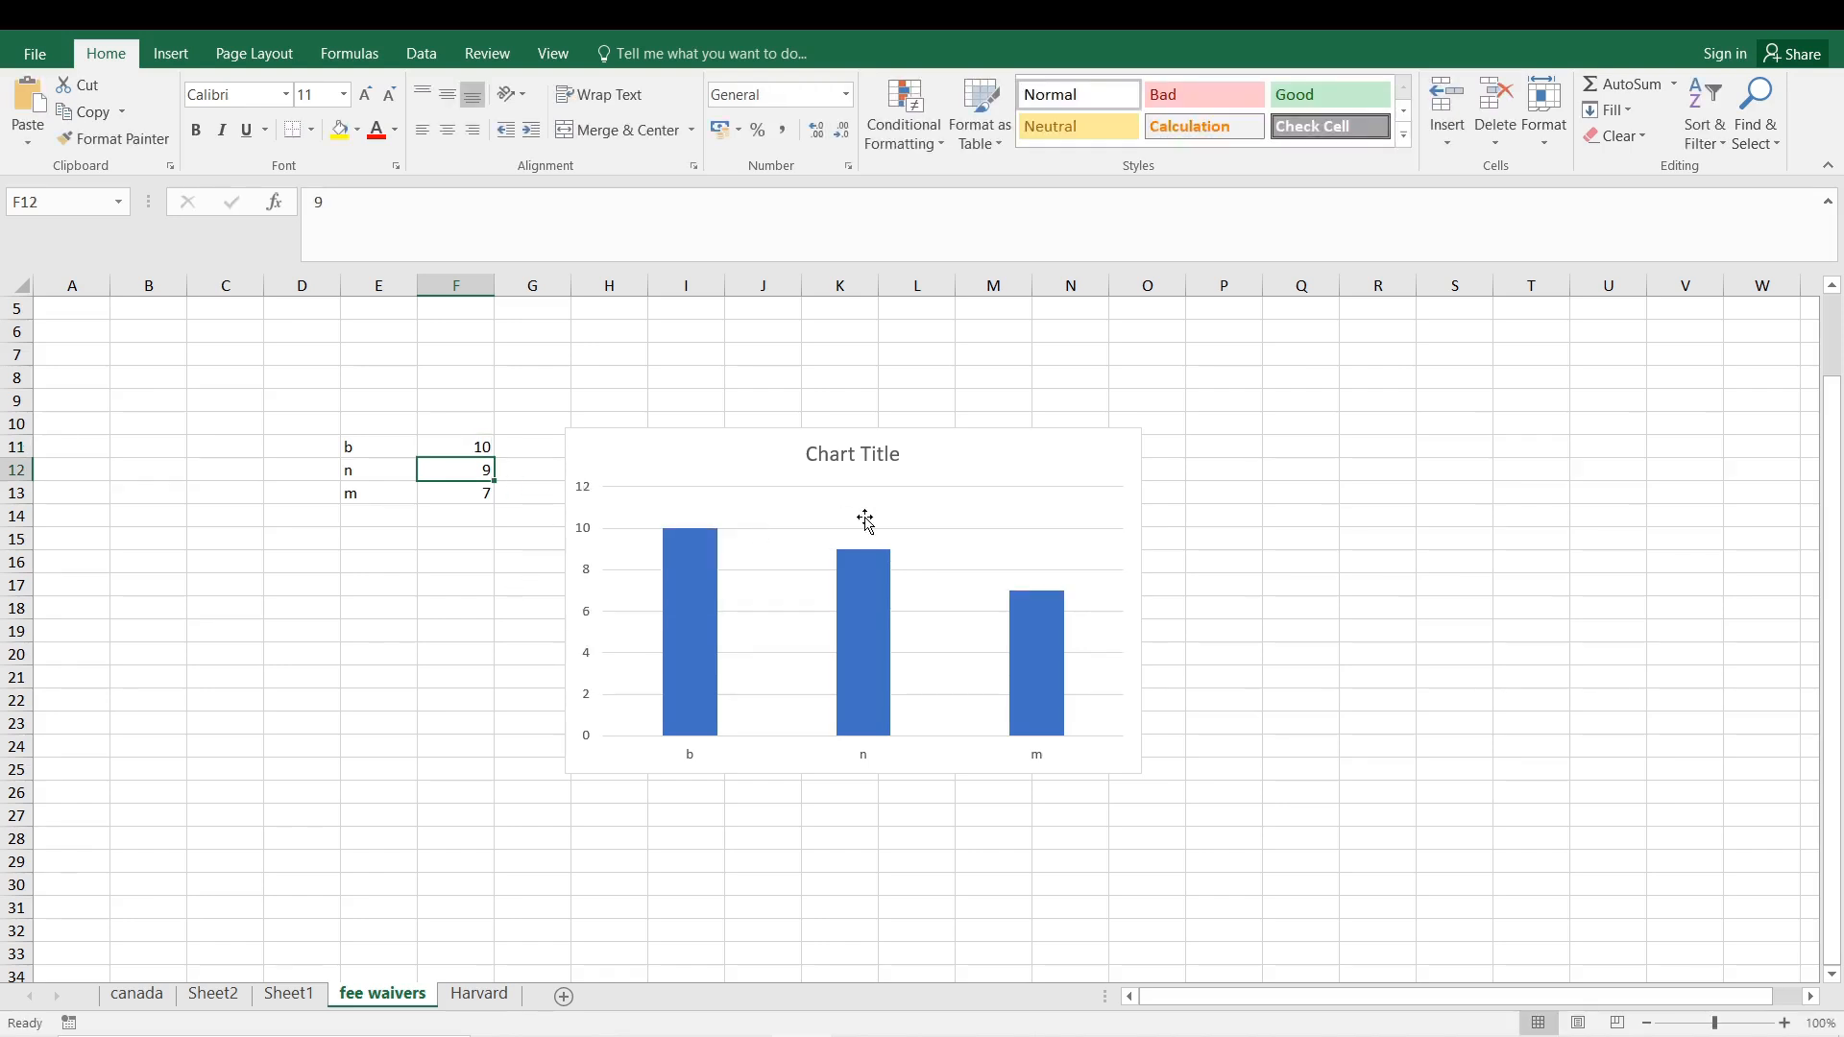
{"action": "left_click", "coordinate": [475, 448]}
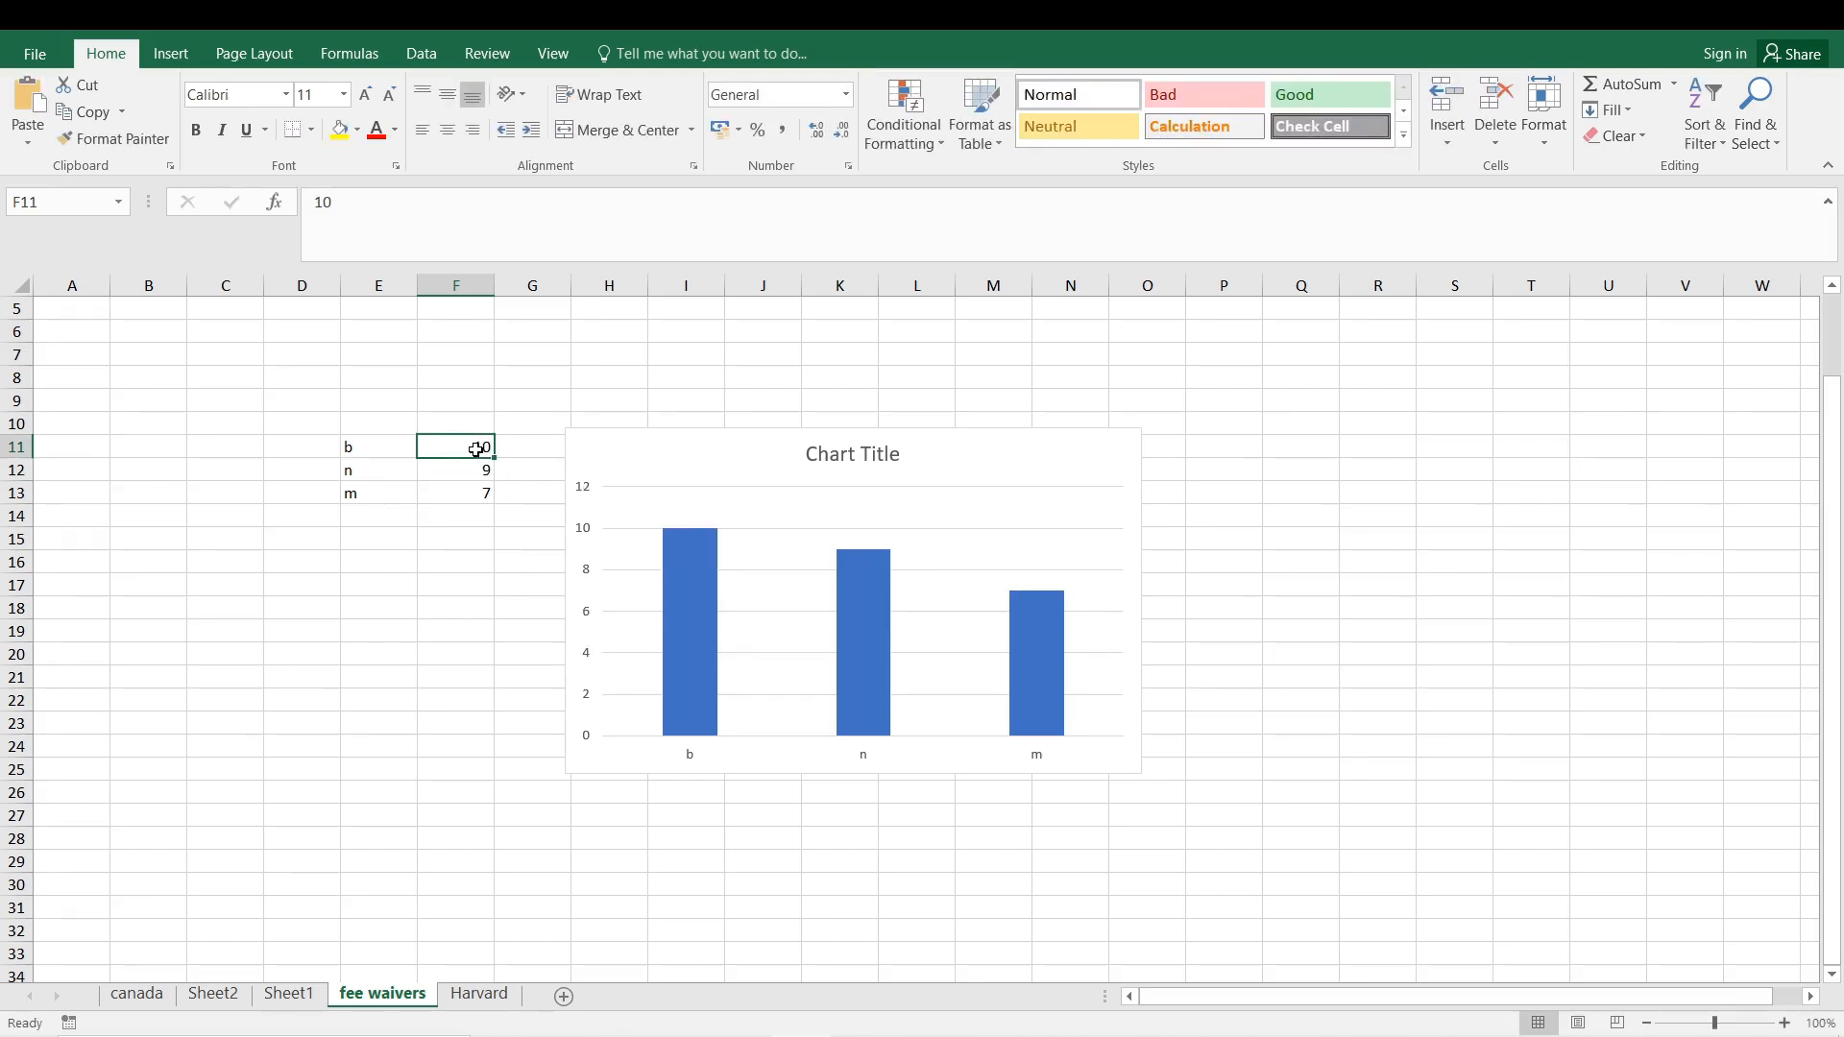
- Nudge the Excel column chart slightly to the right and copy it
{"action": "left_click", "coordinate": [632, 464]}
{"action": "left_click_drag", "start_coordinate": [632, 464], "coordinate": [680, 467]}
{"action": "right_click", "coordinate": [679, 465]}
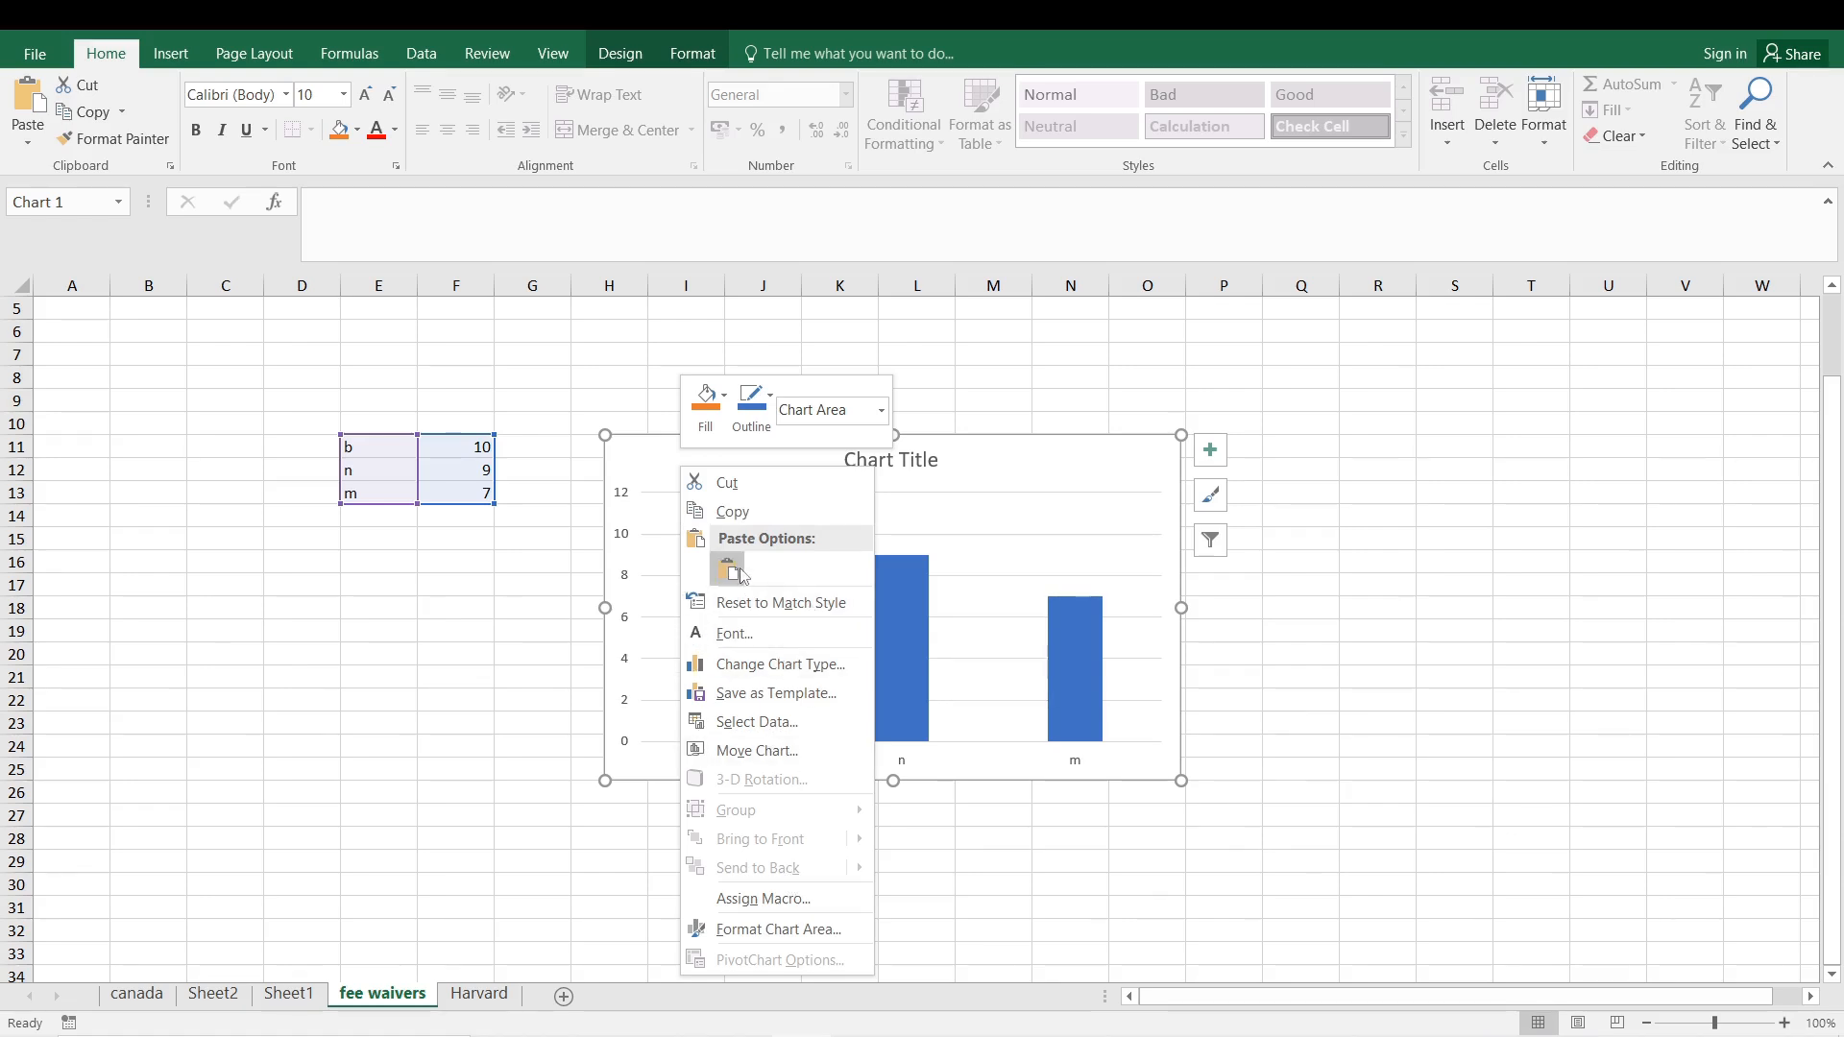
{"action": "left_click", "coordinate": [796, 516]}
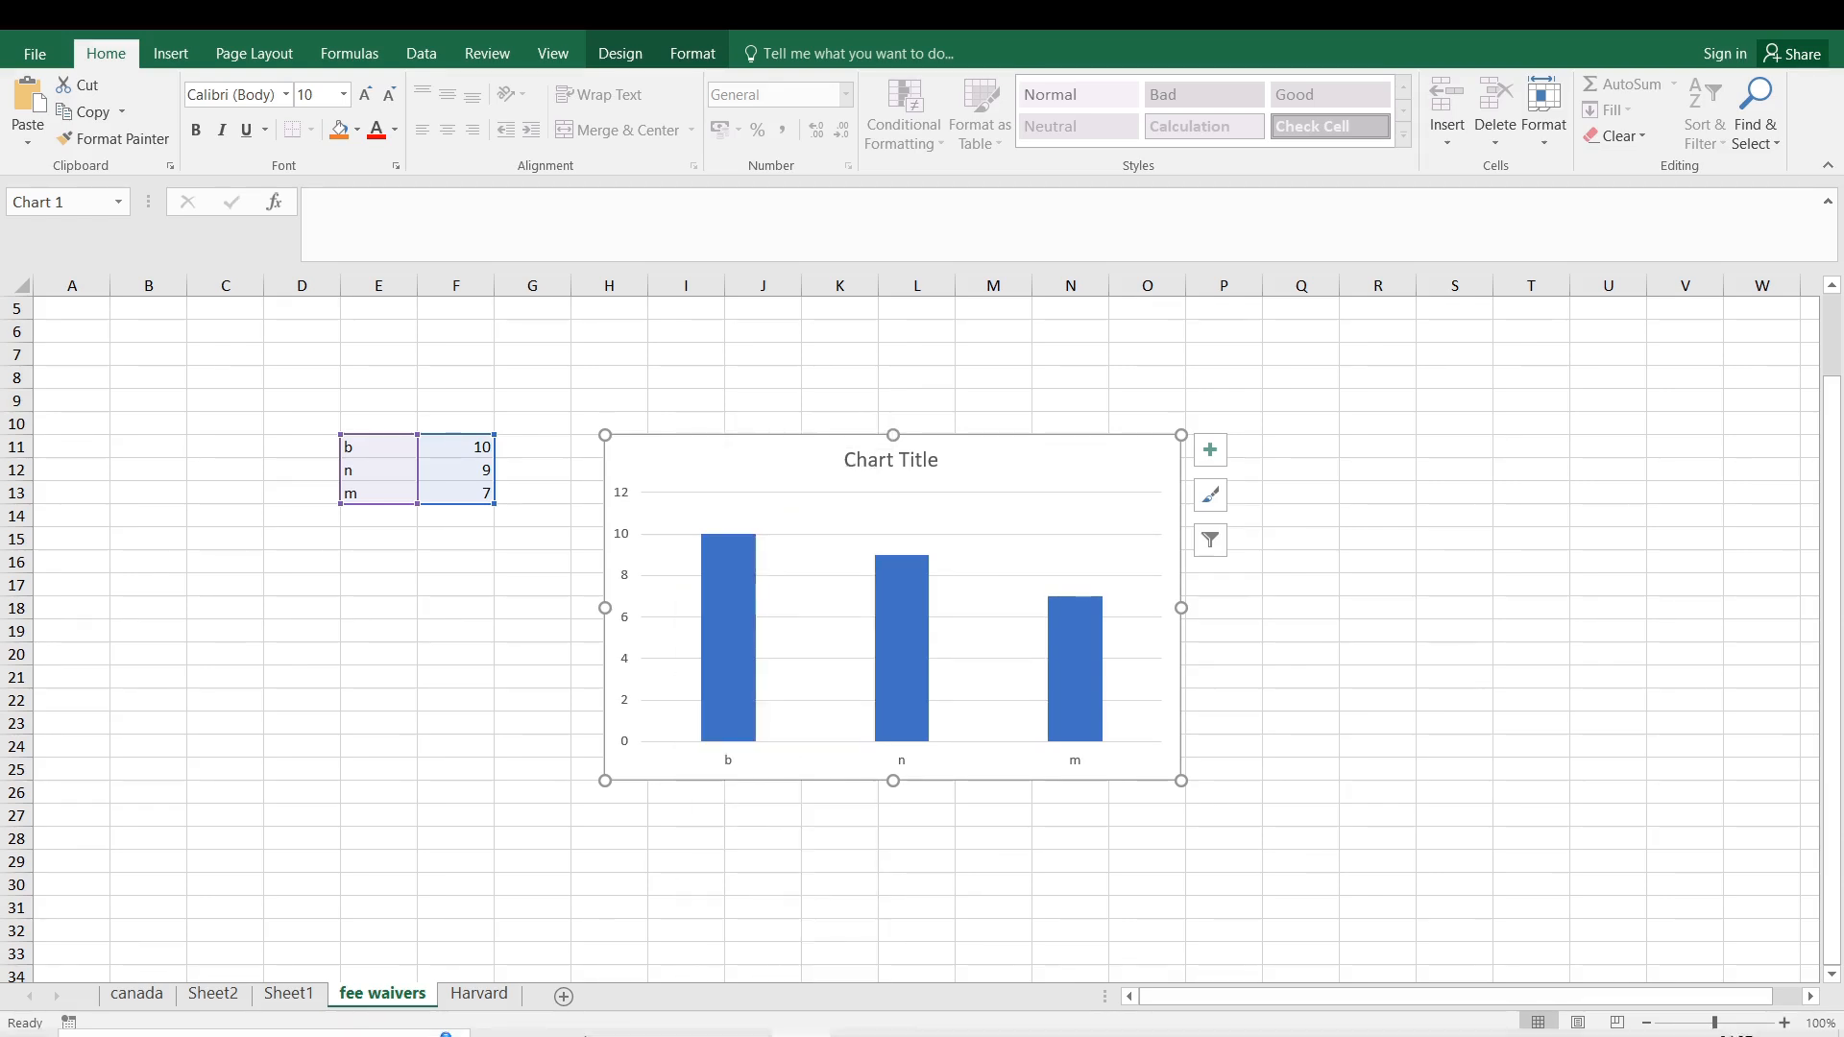
- Switch to the Hoaxes document and add an empty paragraph below the first body paragraph
{"action": "mouse_move", "coordinate": [681, 1013]}
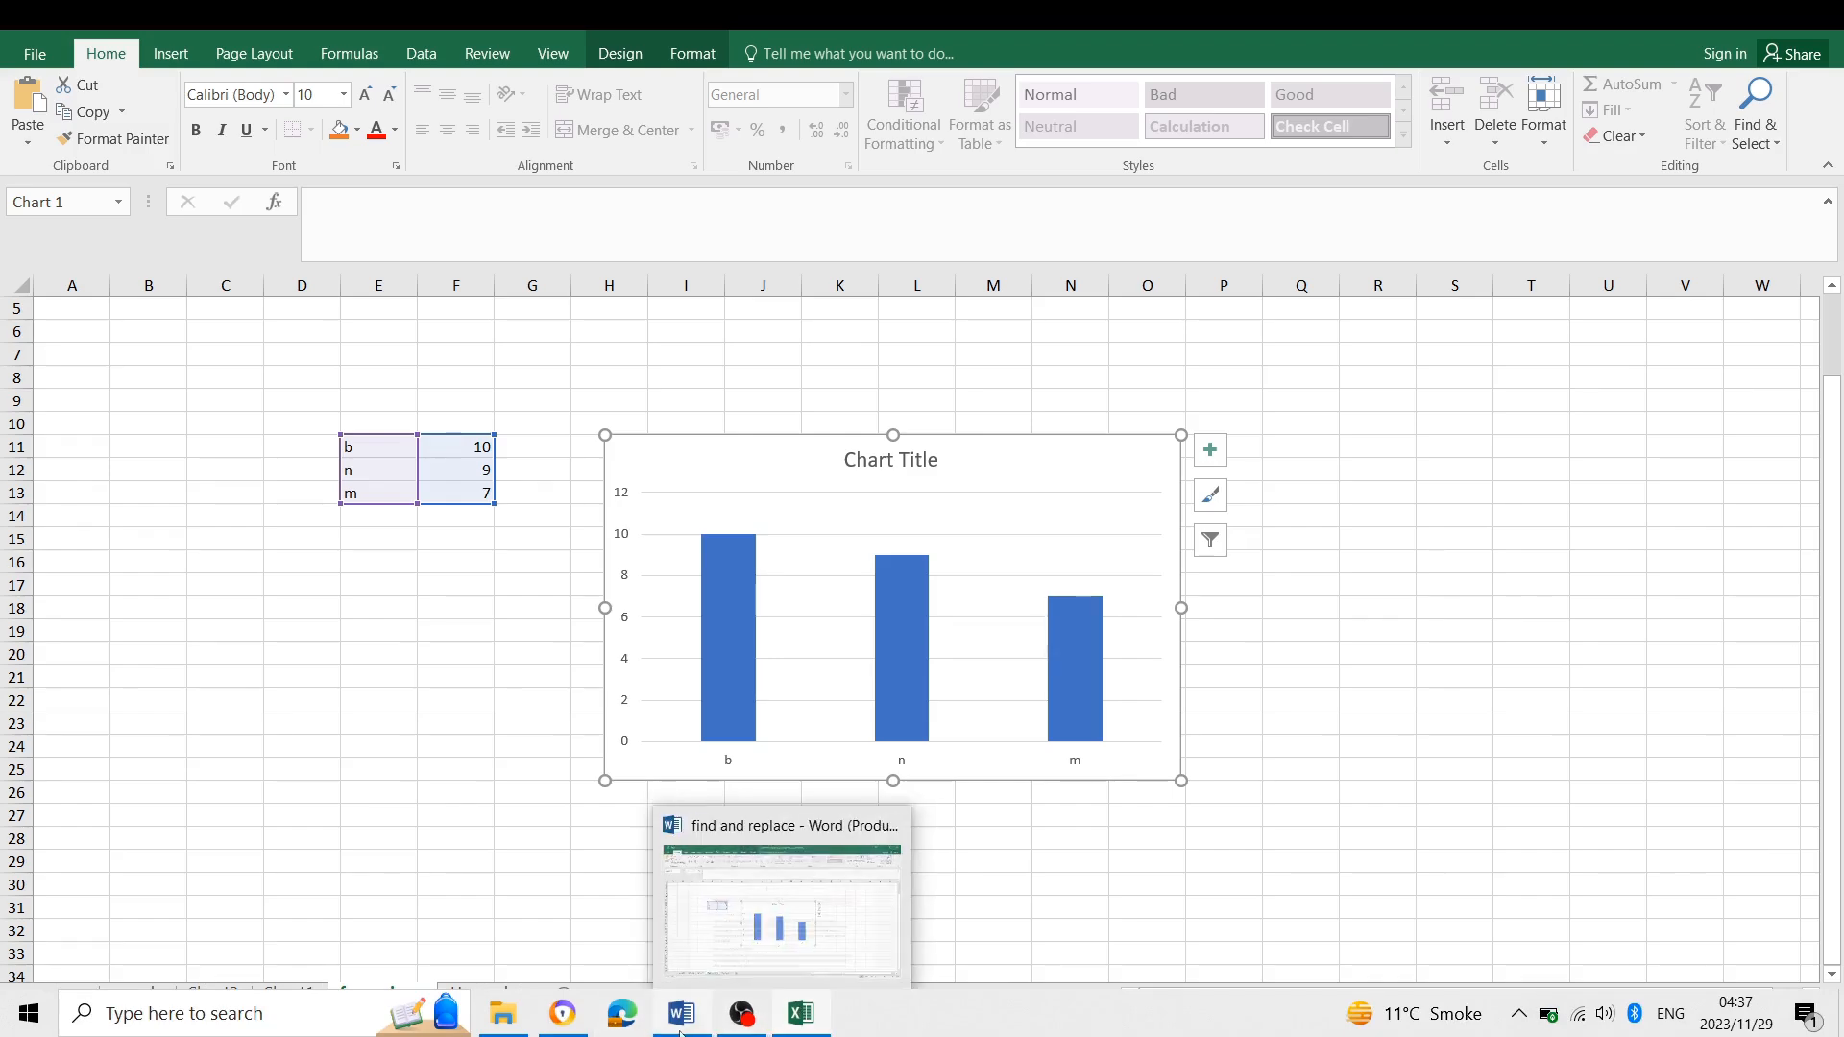
{"action": "left_click", "coordinate": [664, 949]}
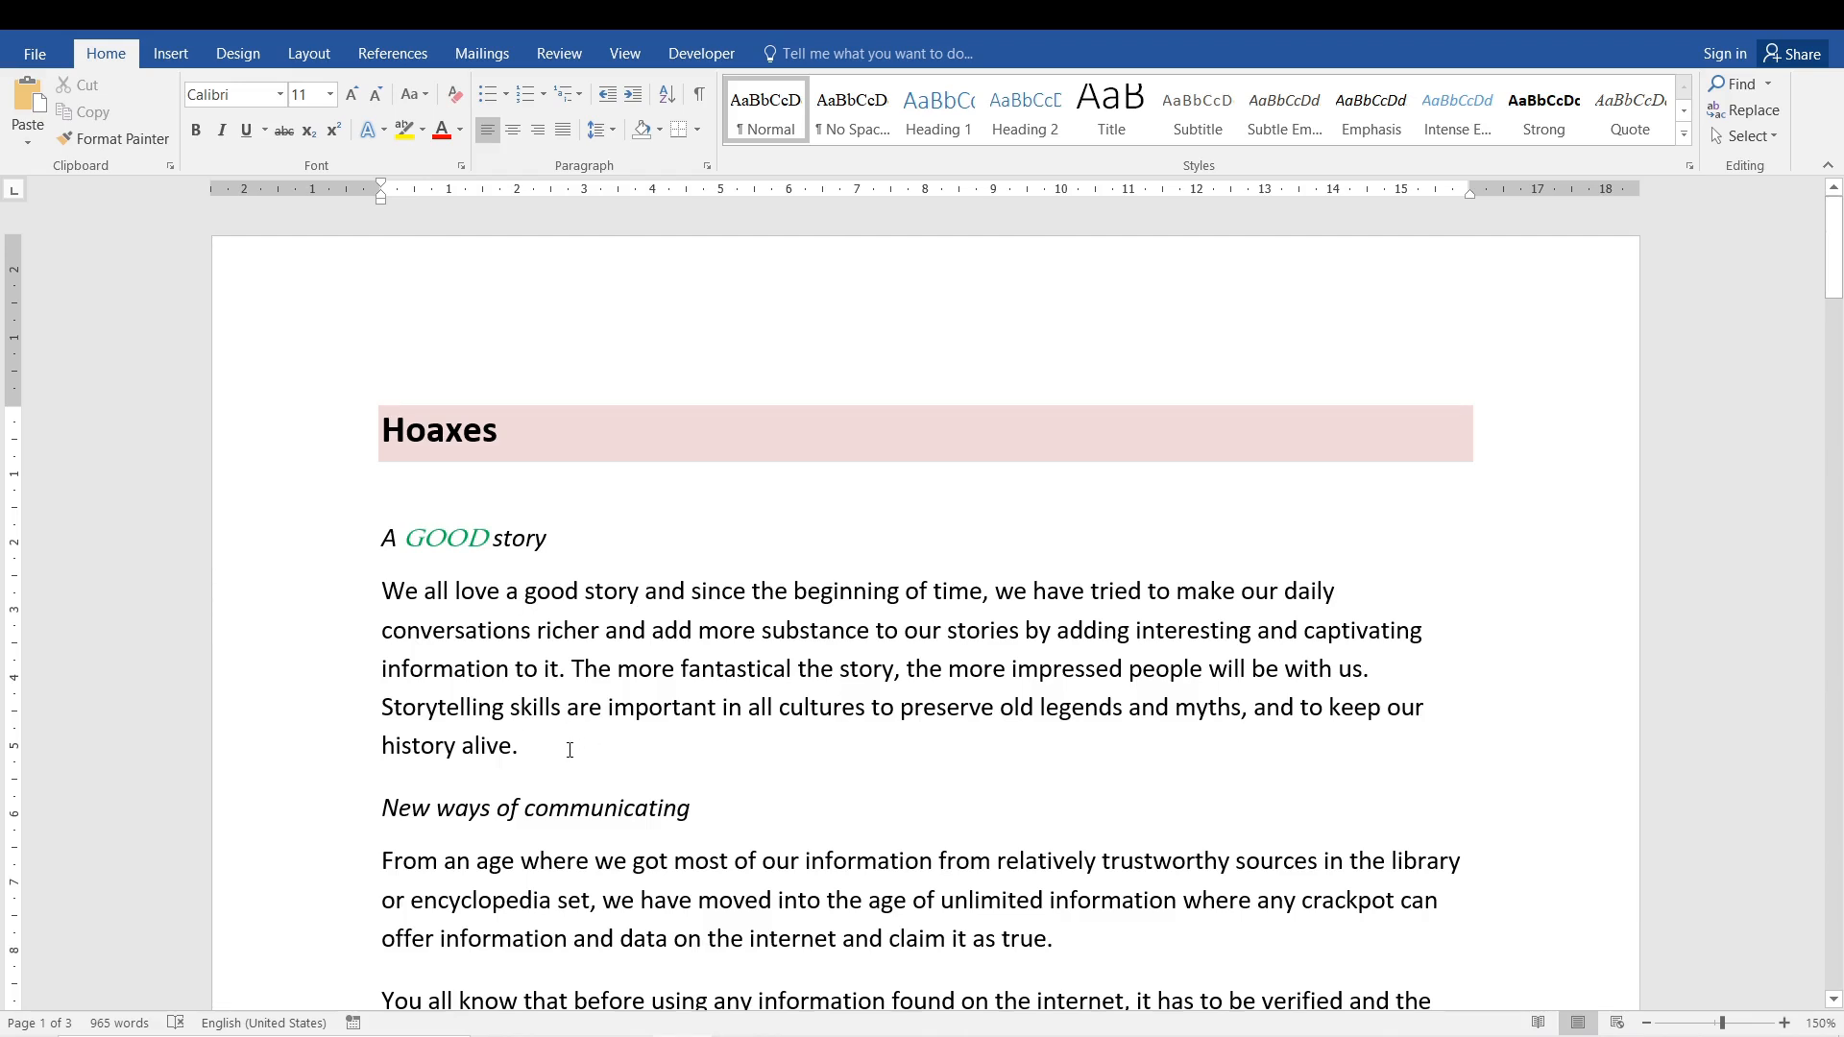
{"action": "key", "text": "Return"}
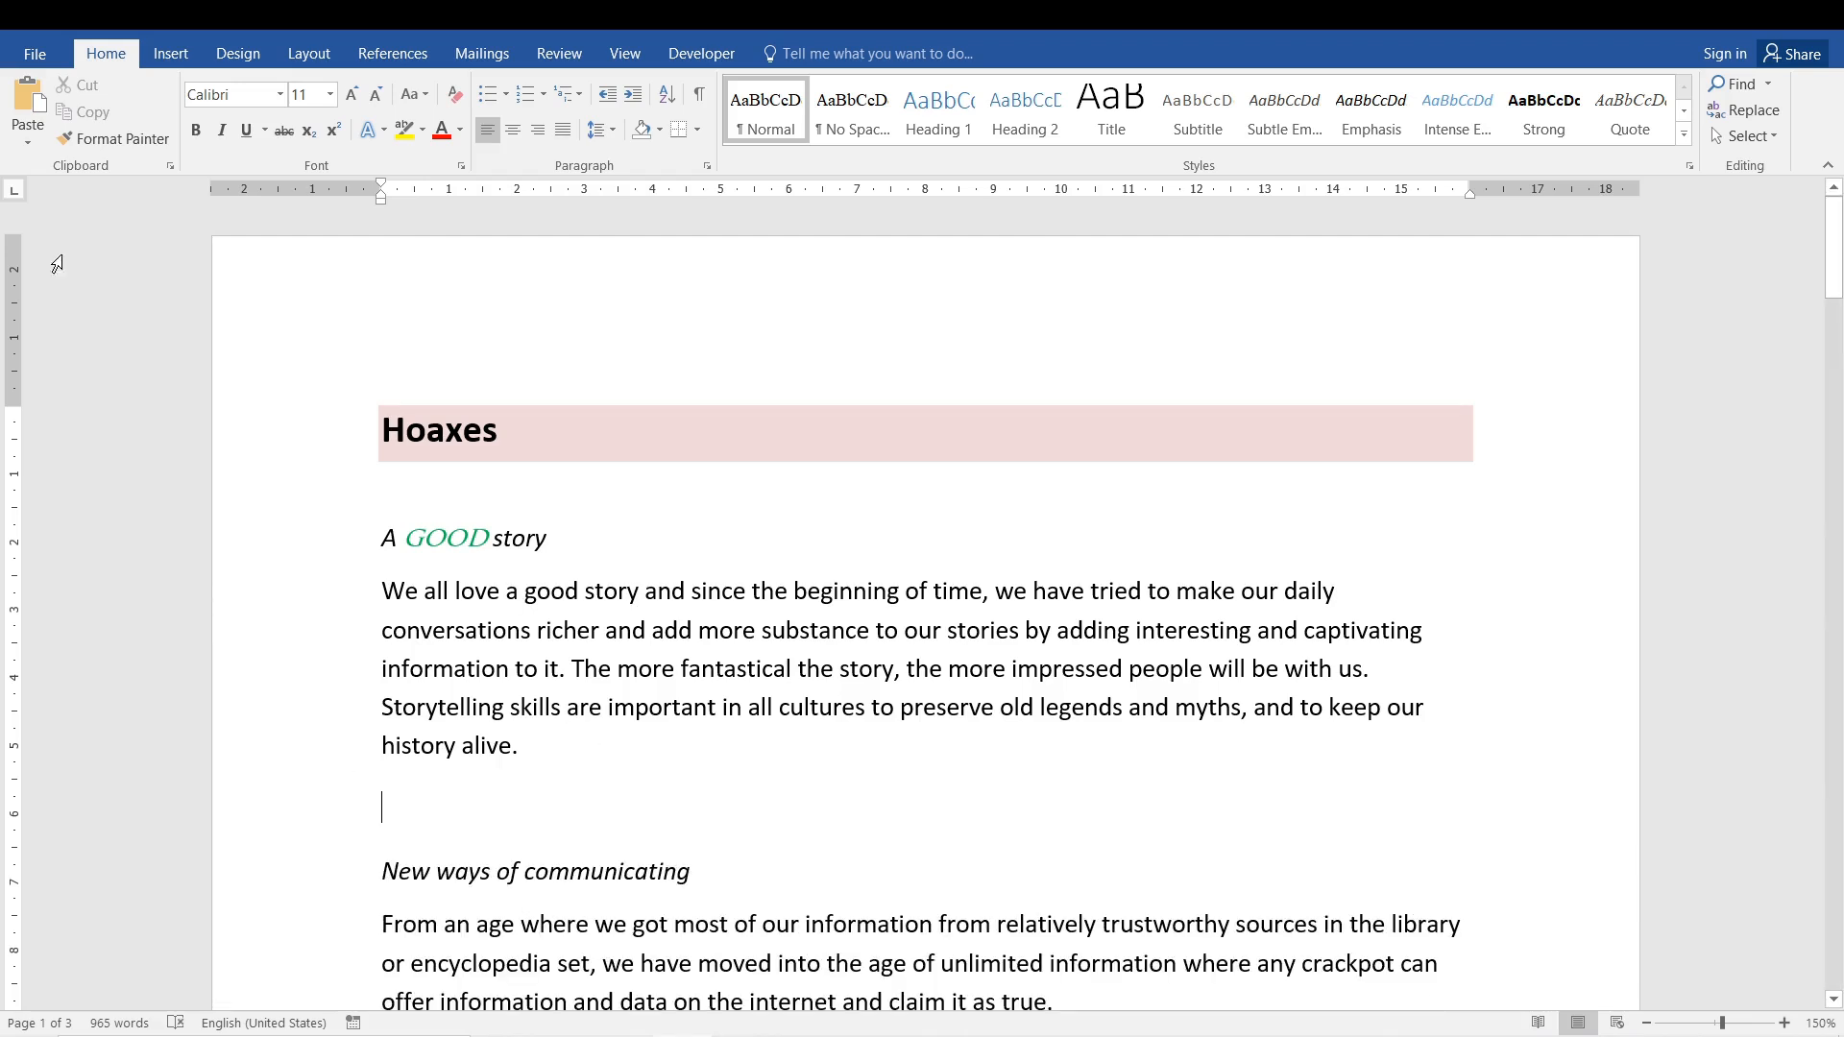
- Paste the copied chart into the empty paragraph as Picture (JPEG) through Paste Special
{"action": "left_click", "coordinate": [27, 140]}
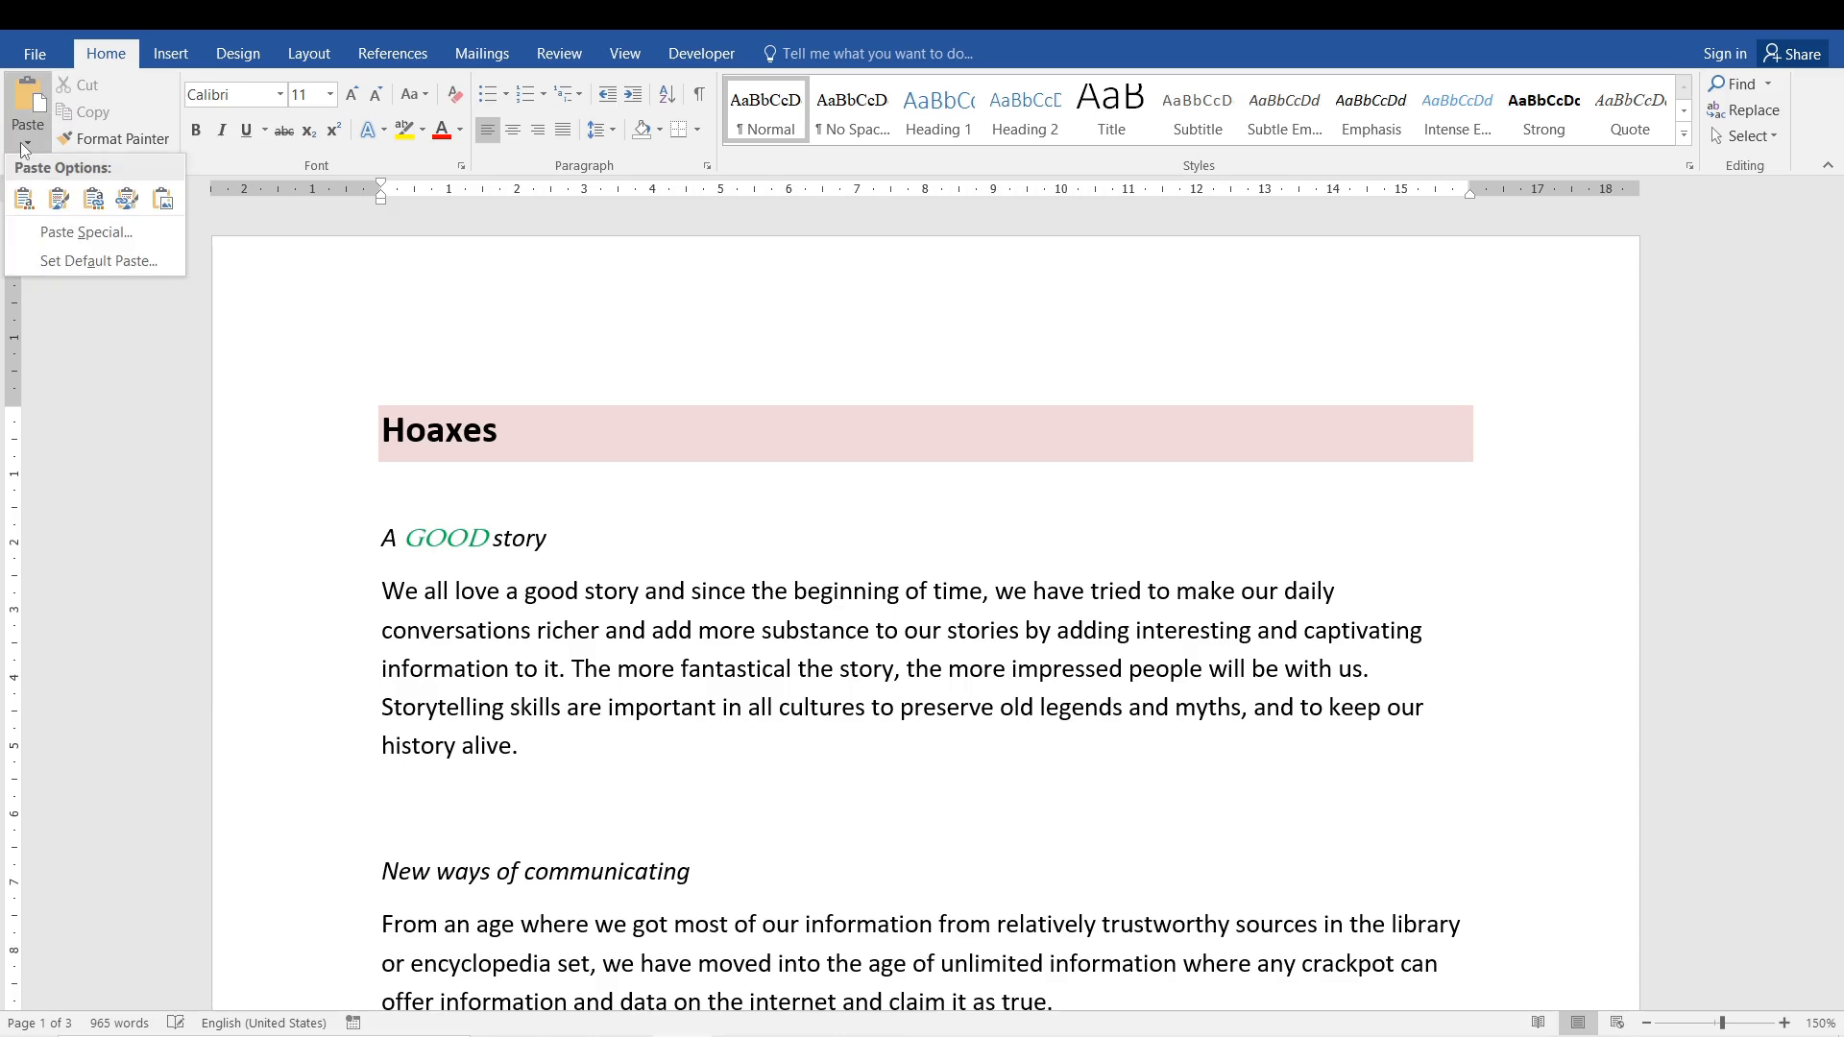
{"action": "left_click", "coordinate": [61, 233]}
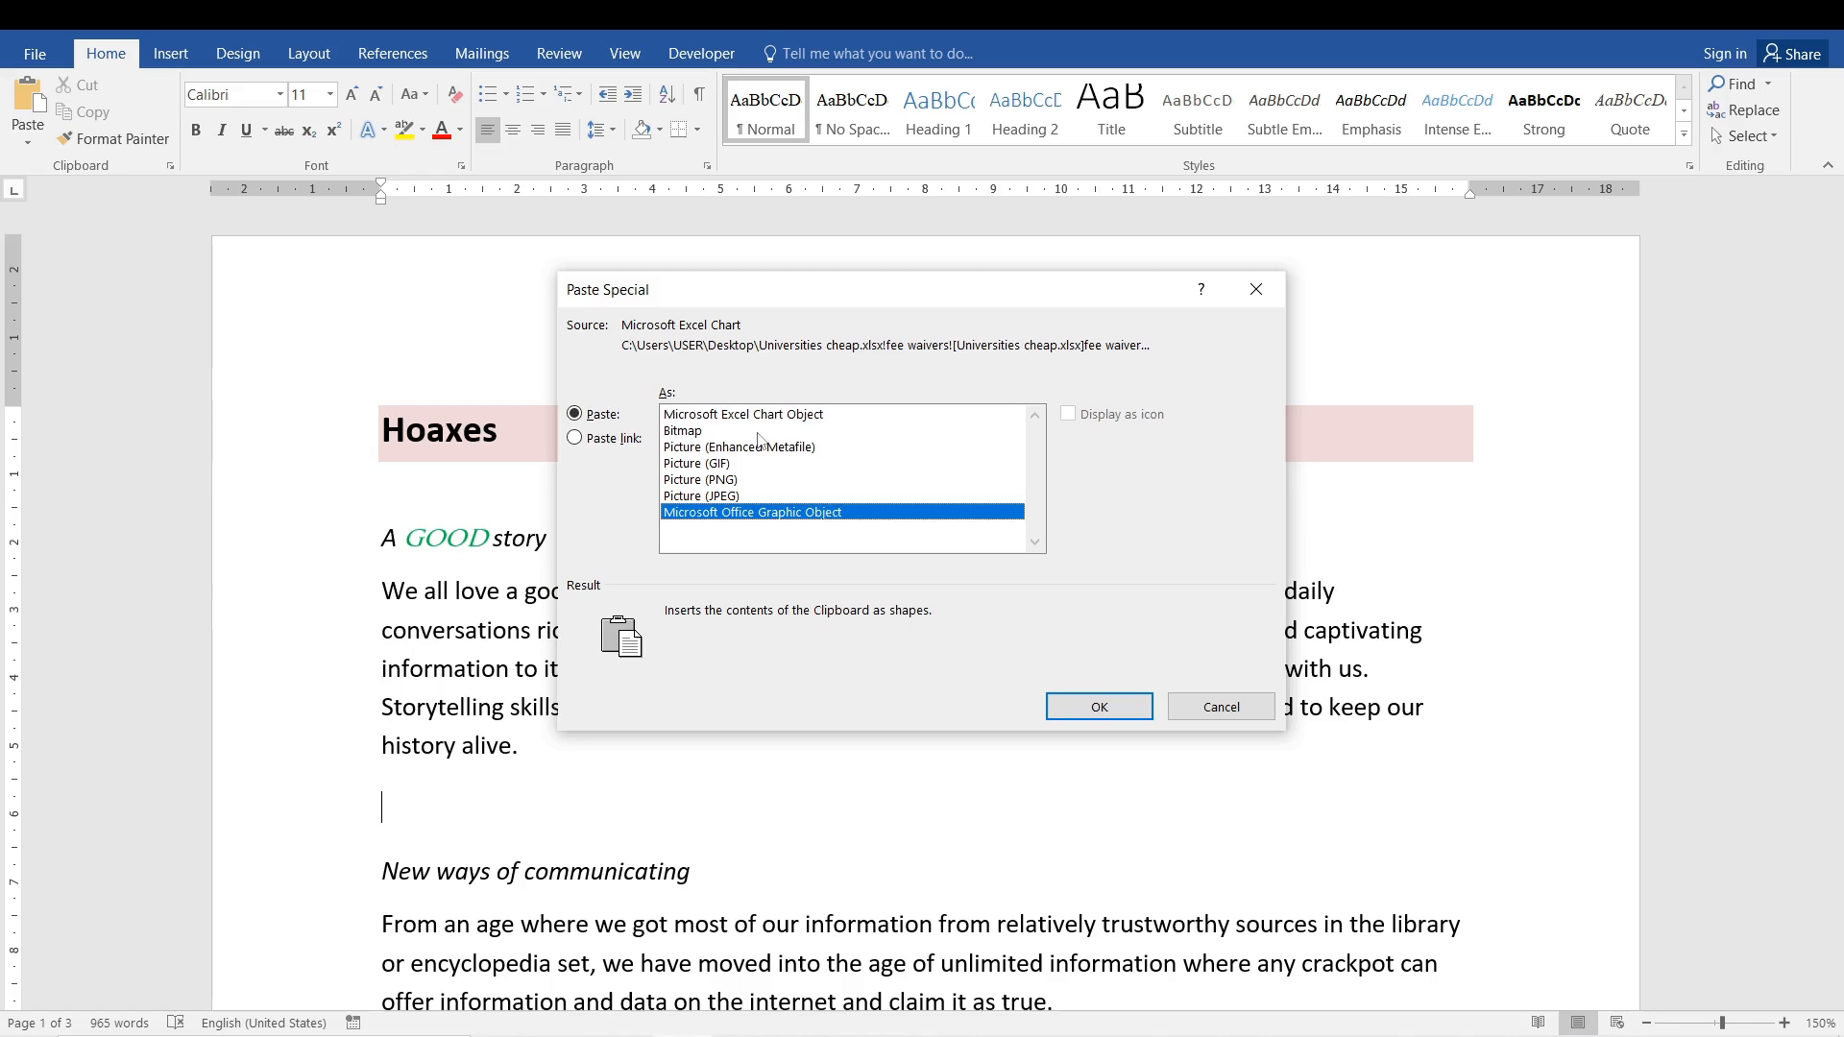
{"action": "left_click", "coordinate": [729, 414]}
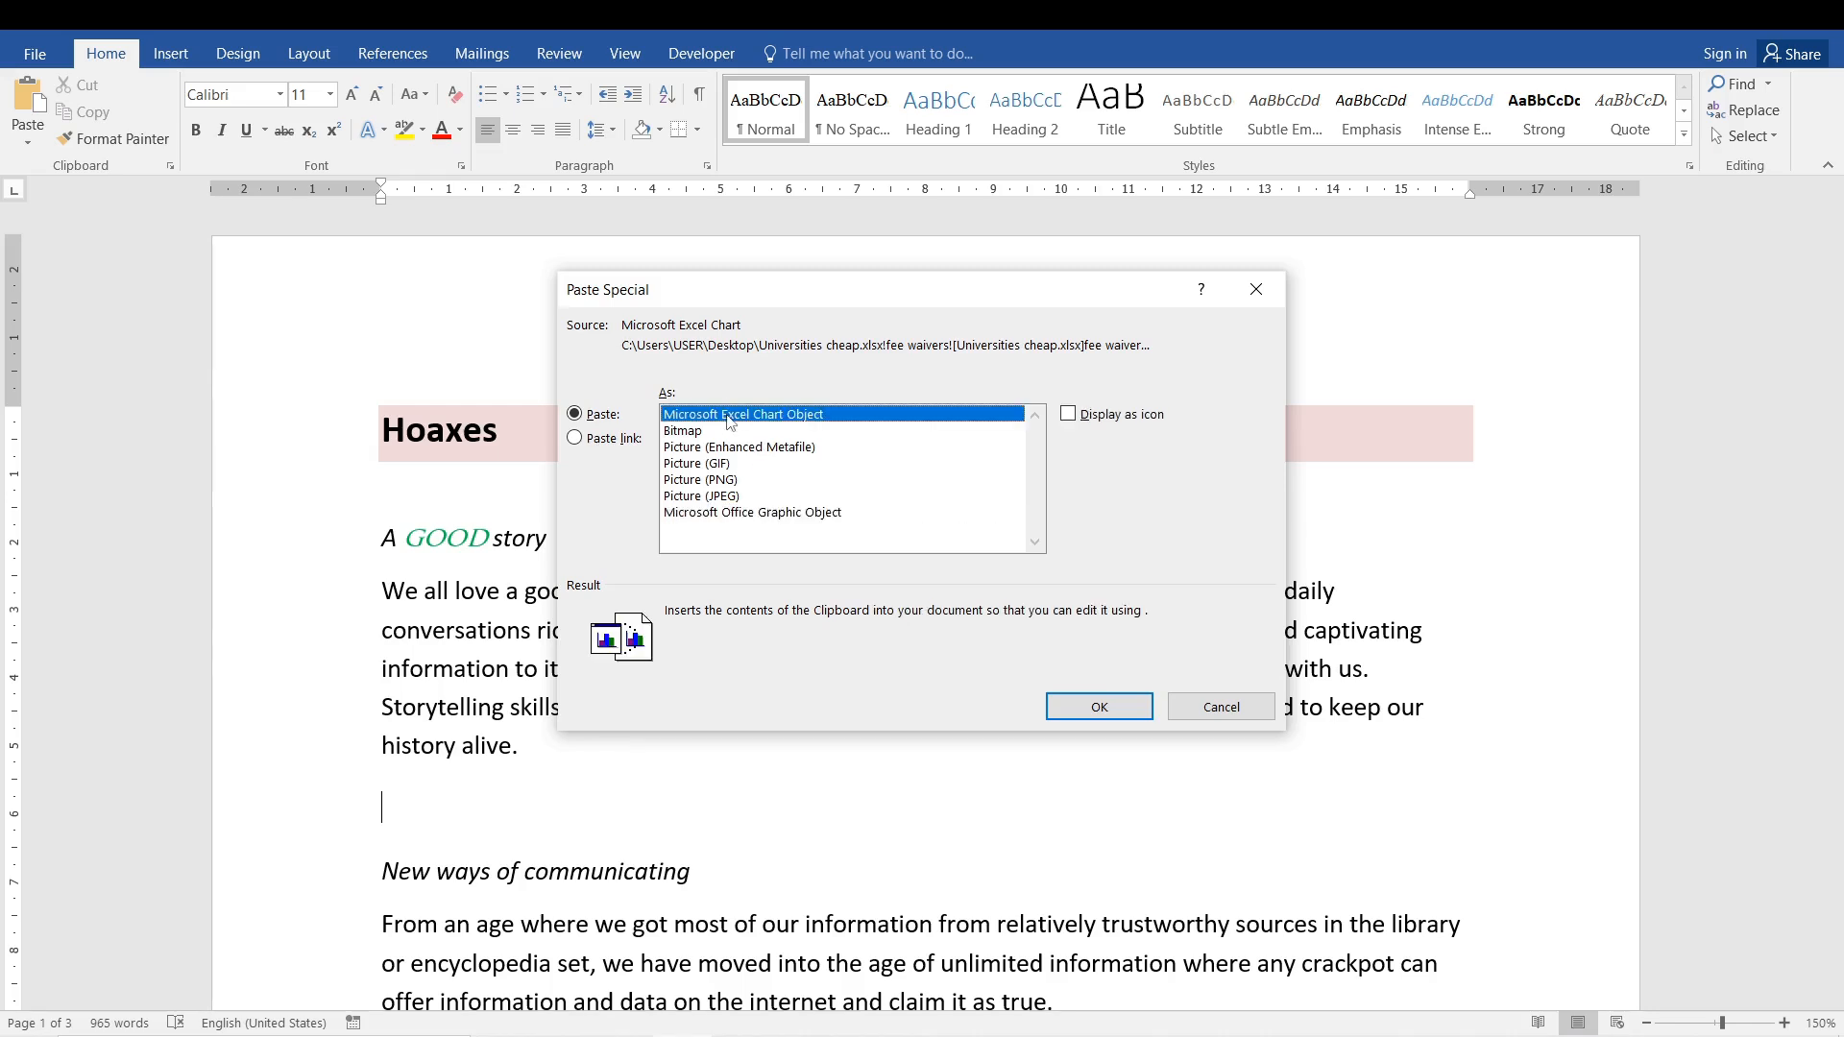
{"action": "left_click", "coordinate": [754, 449]}
{"action": "left_click", "coordinate": [764, 464]}
{"action": "left_click", "coordinate": [773, 480]}
{"action": "left_click", "coordinate": [785, 513]}
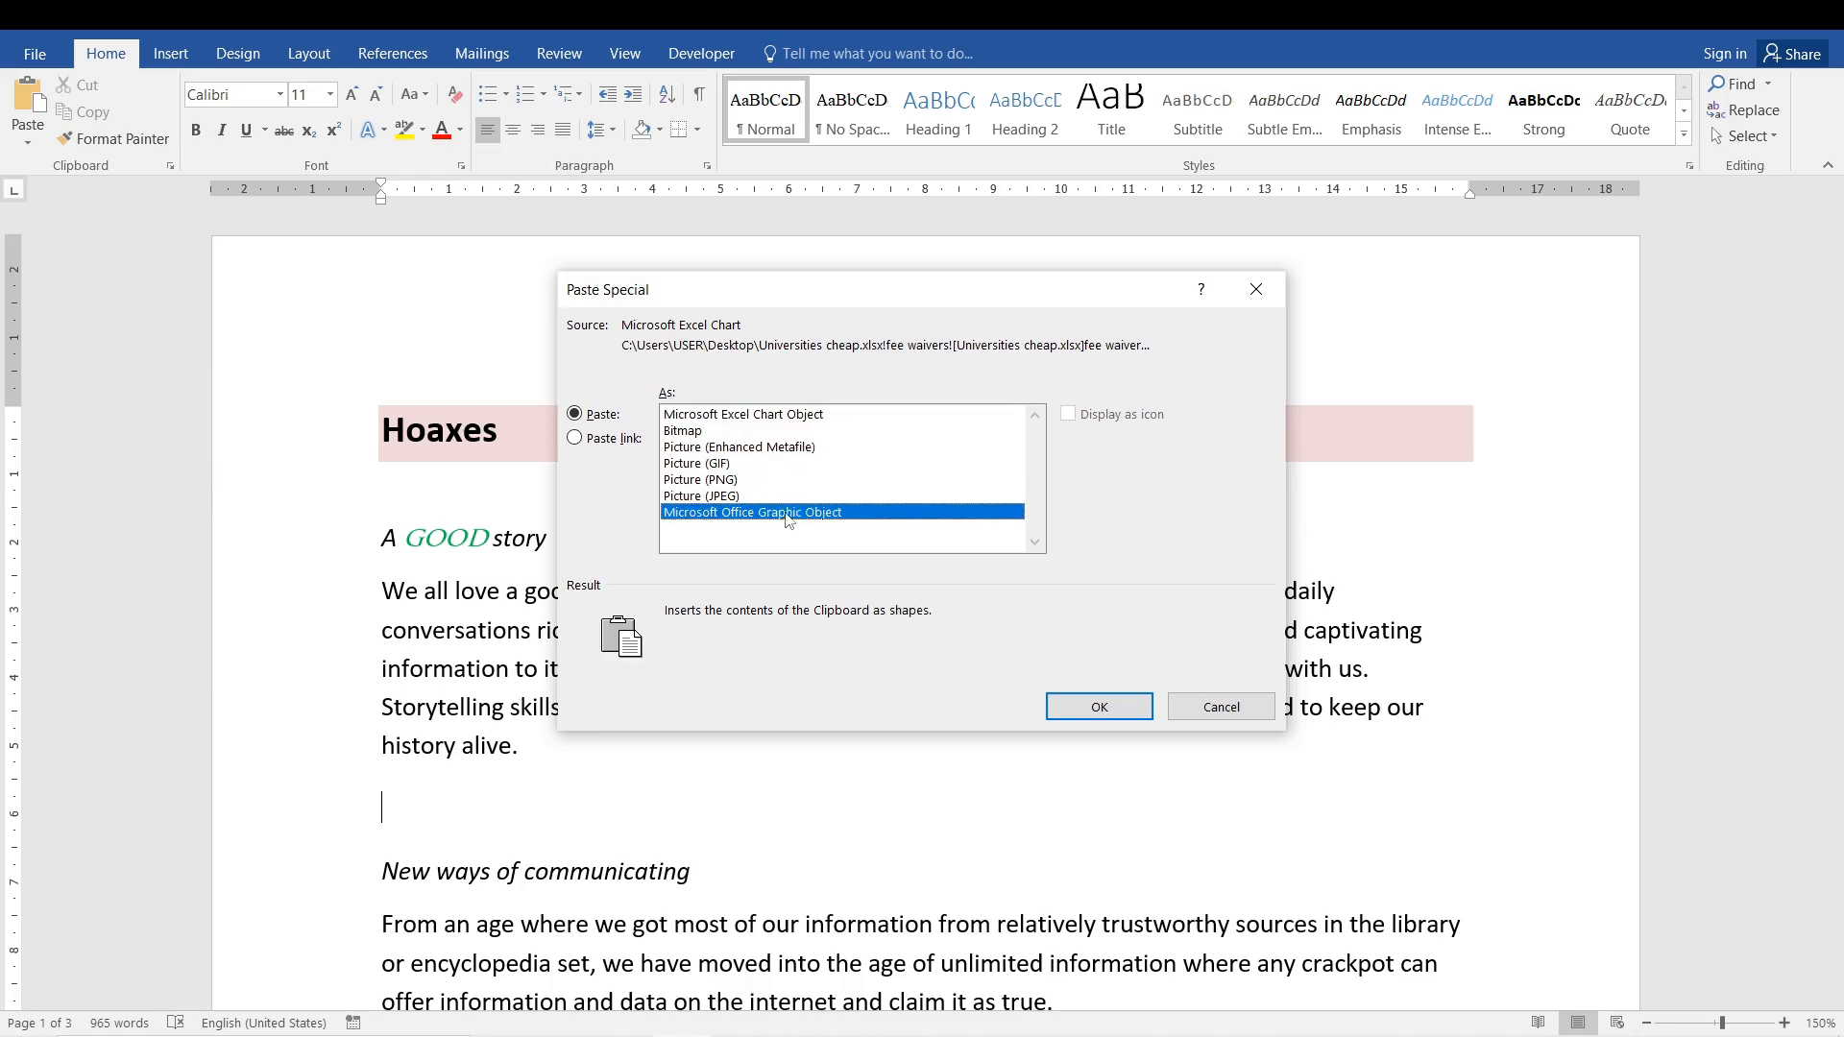
{"action": "left_click", "coordinate": [745, 495]}
{"action": "left_click", "coordinate": [743, 483]}
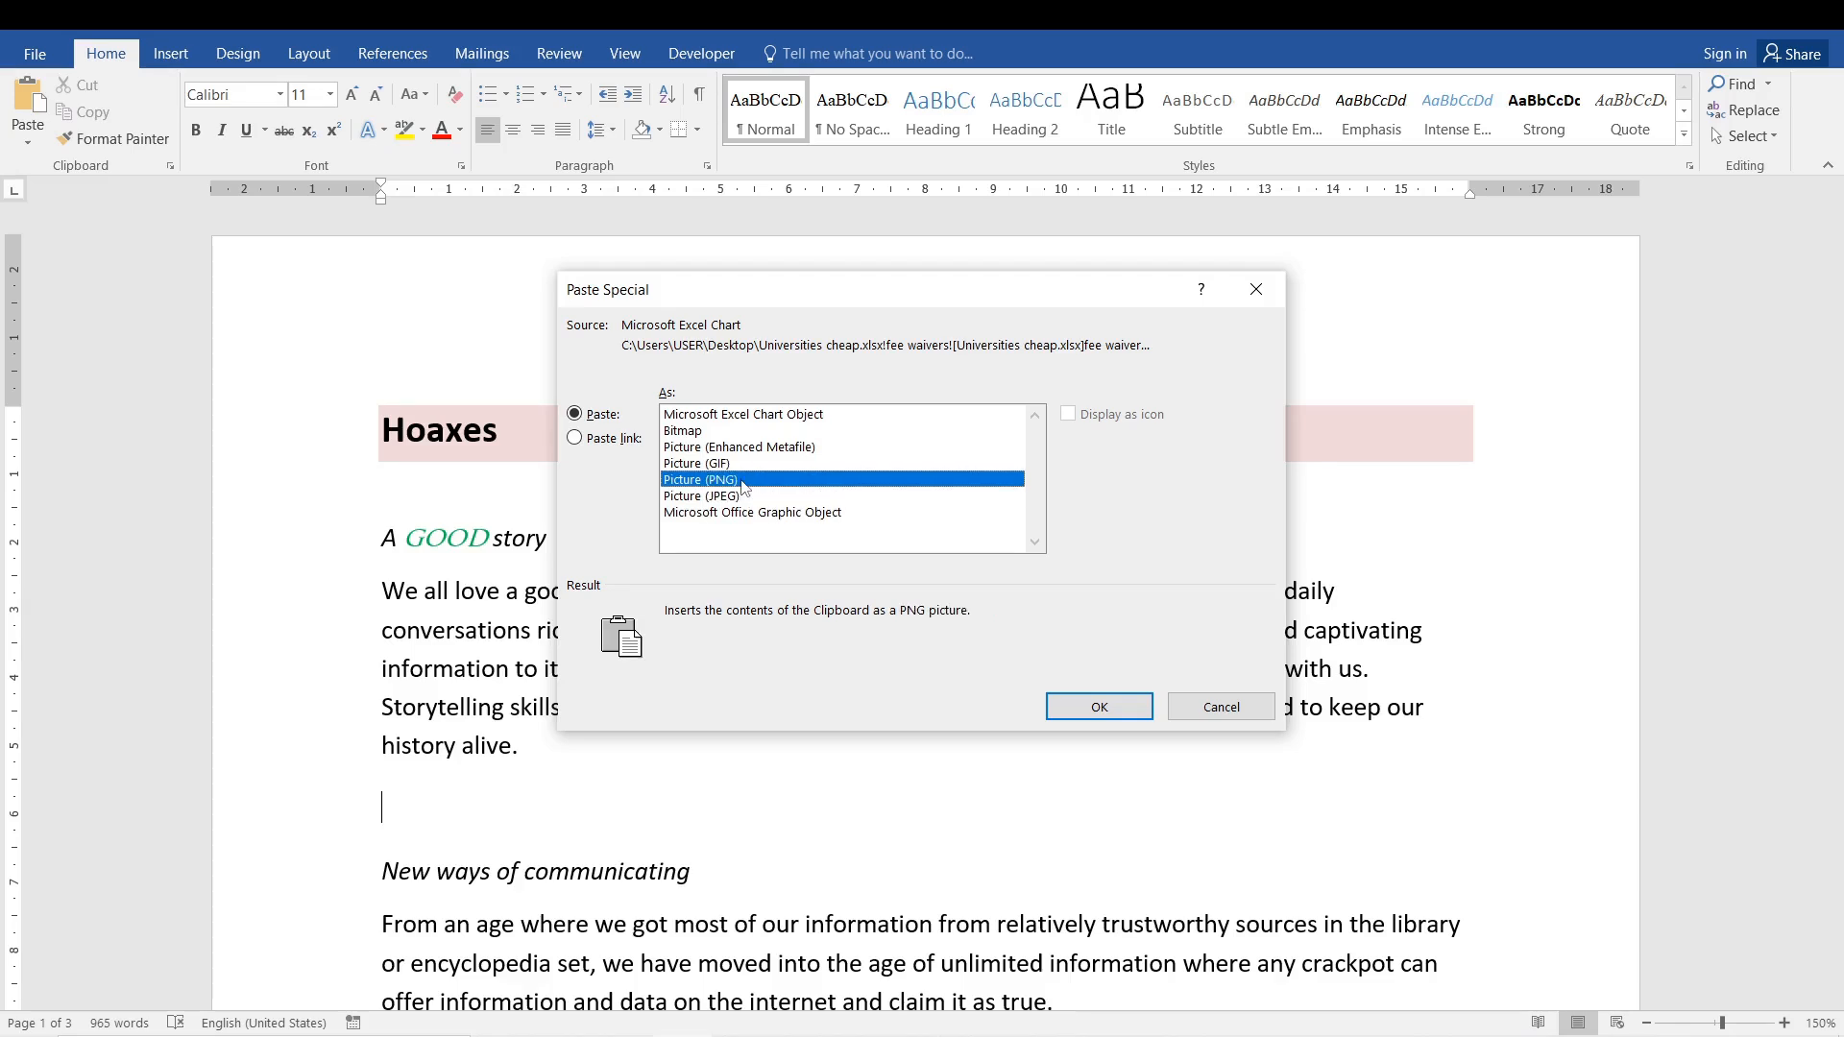
{"action": "left_click", "coordinate": [730, 465]}
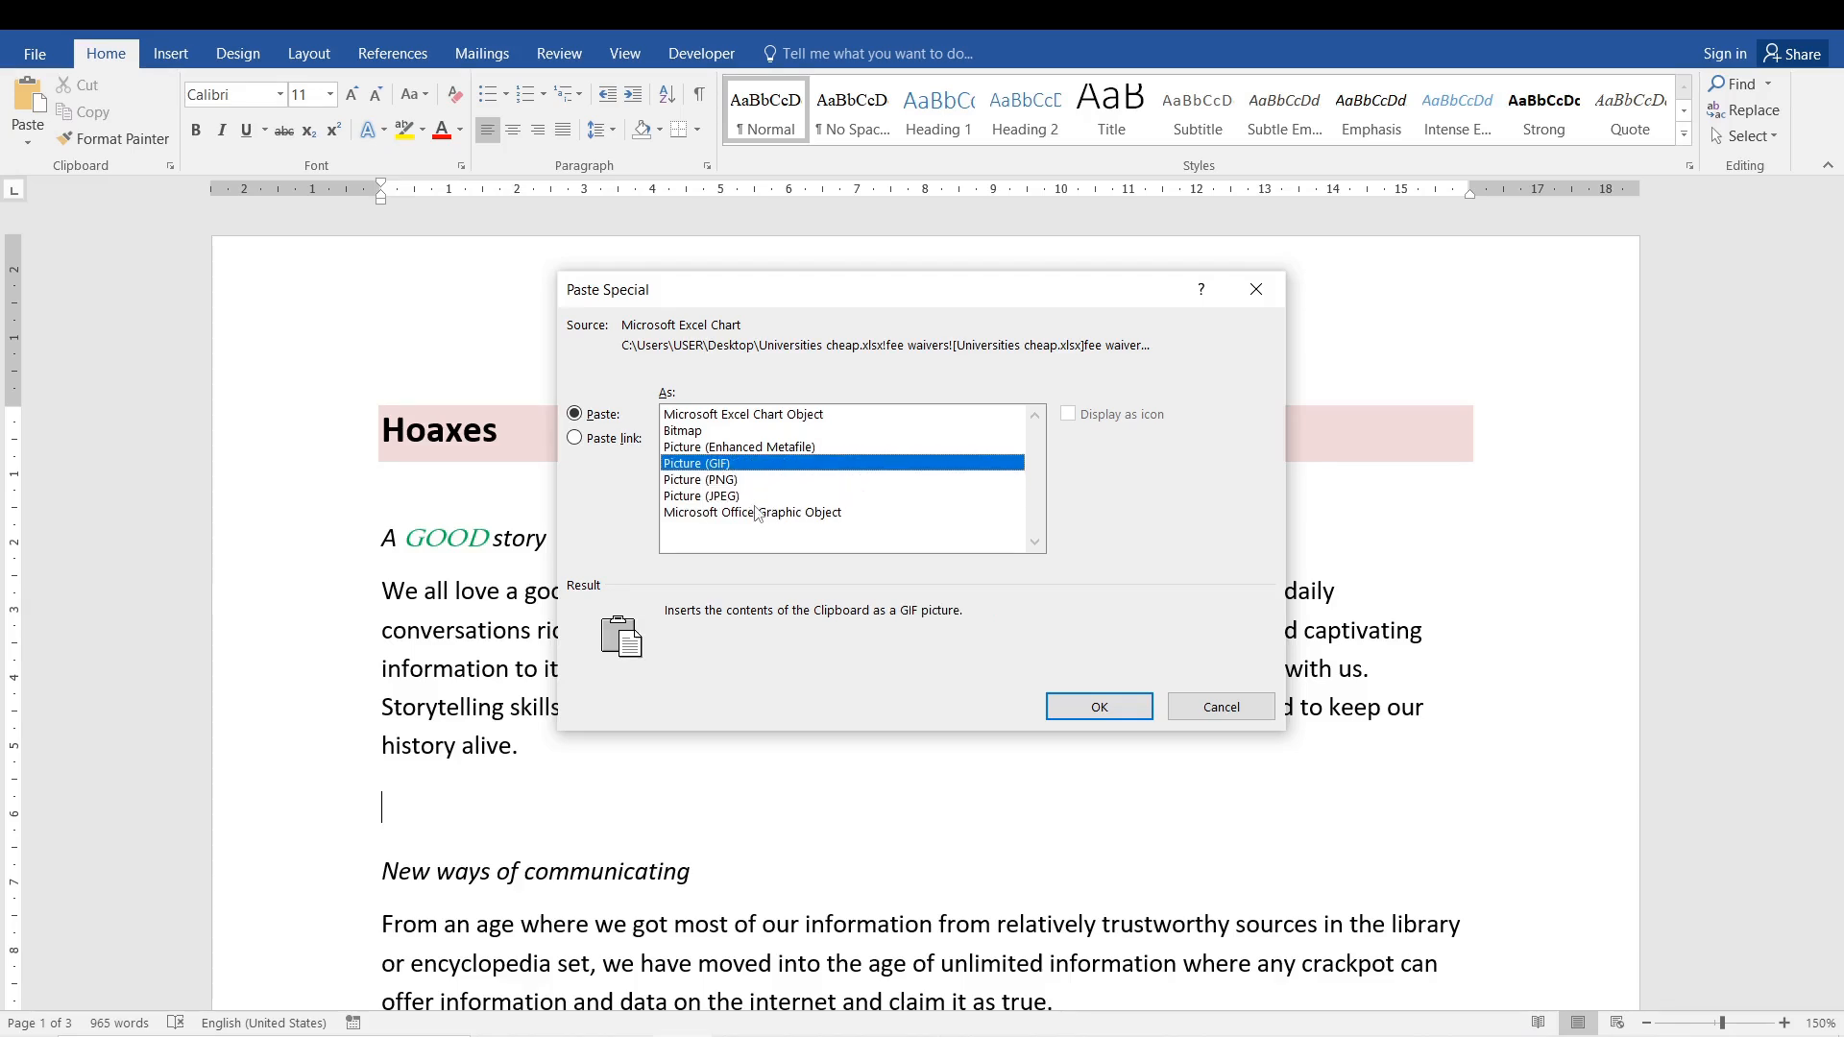
{"action": "left_click", "coordinate": [749, 496]}
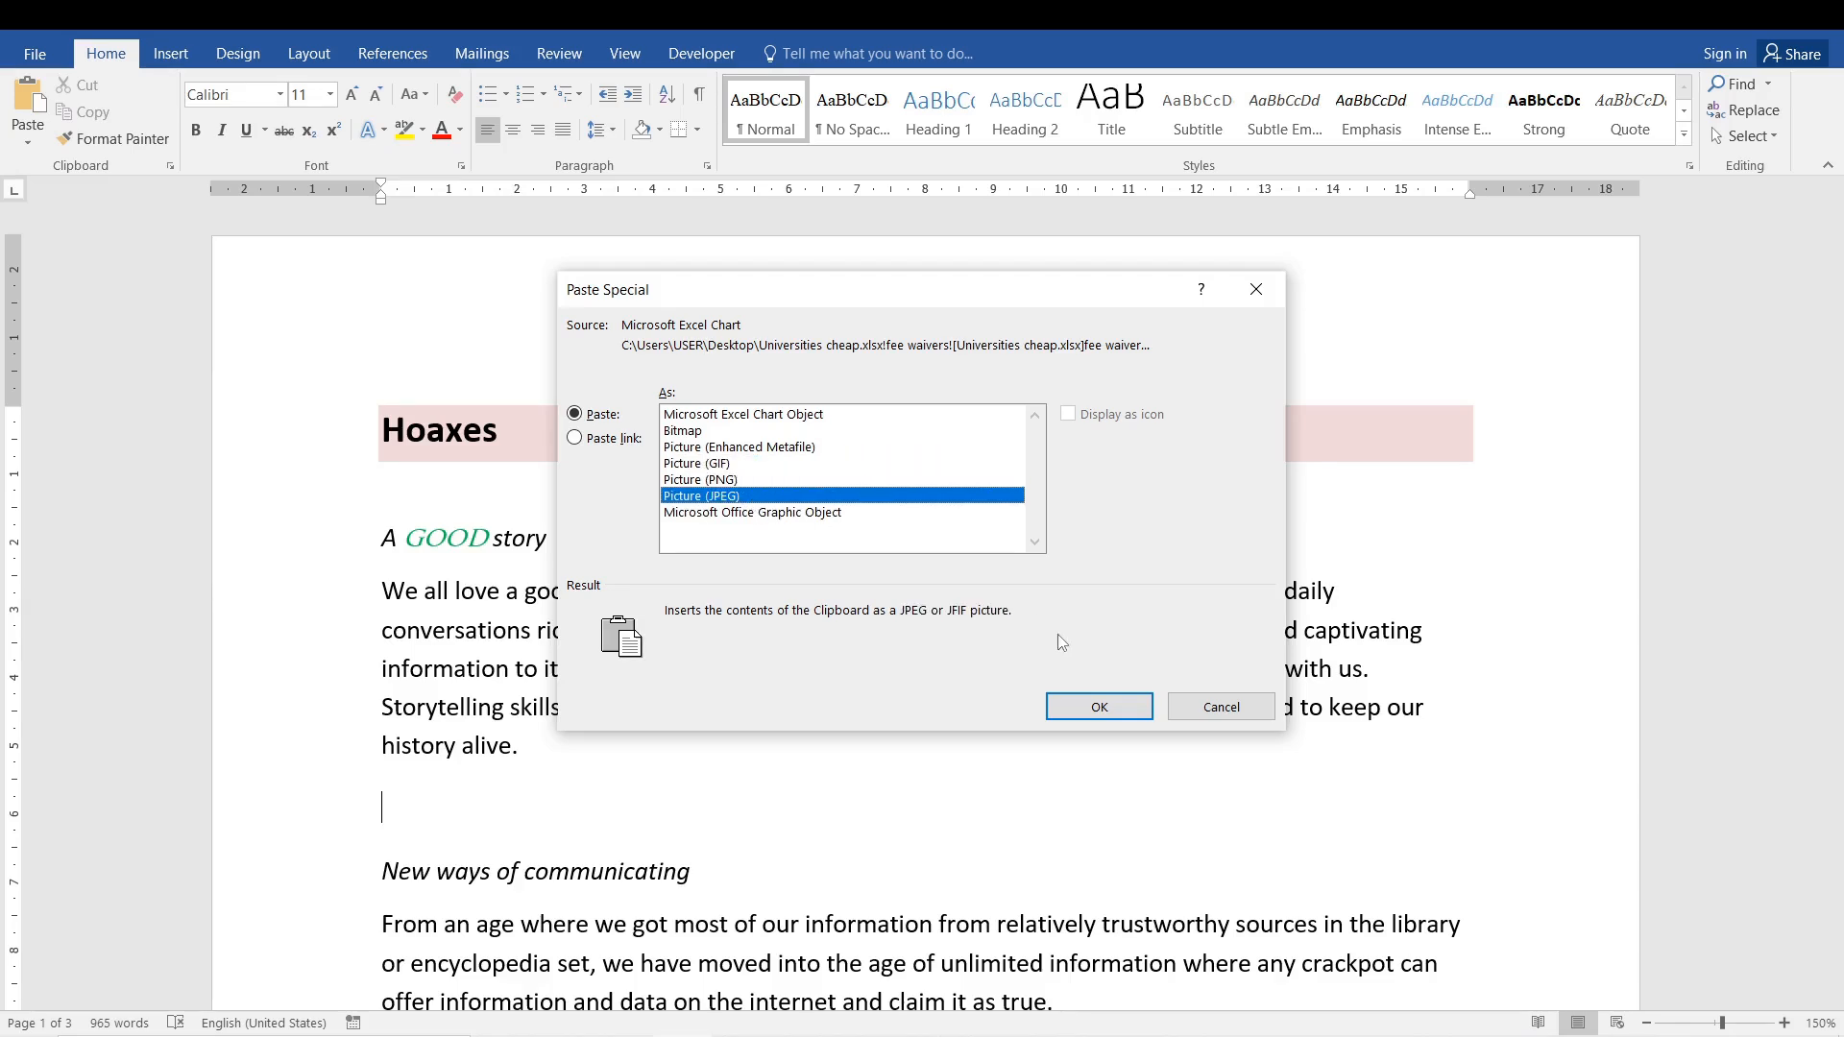
{"action": "left_click", "coordinate": [1098, 707]}
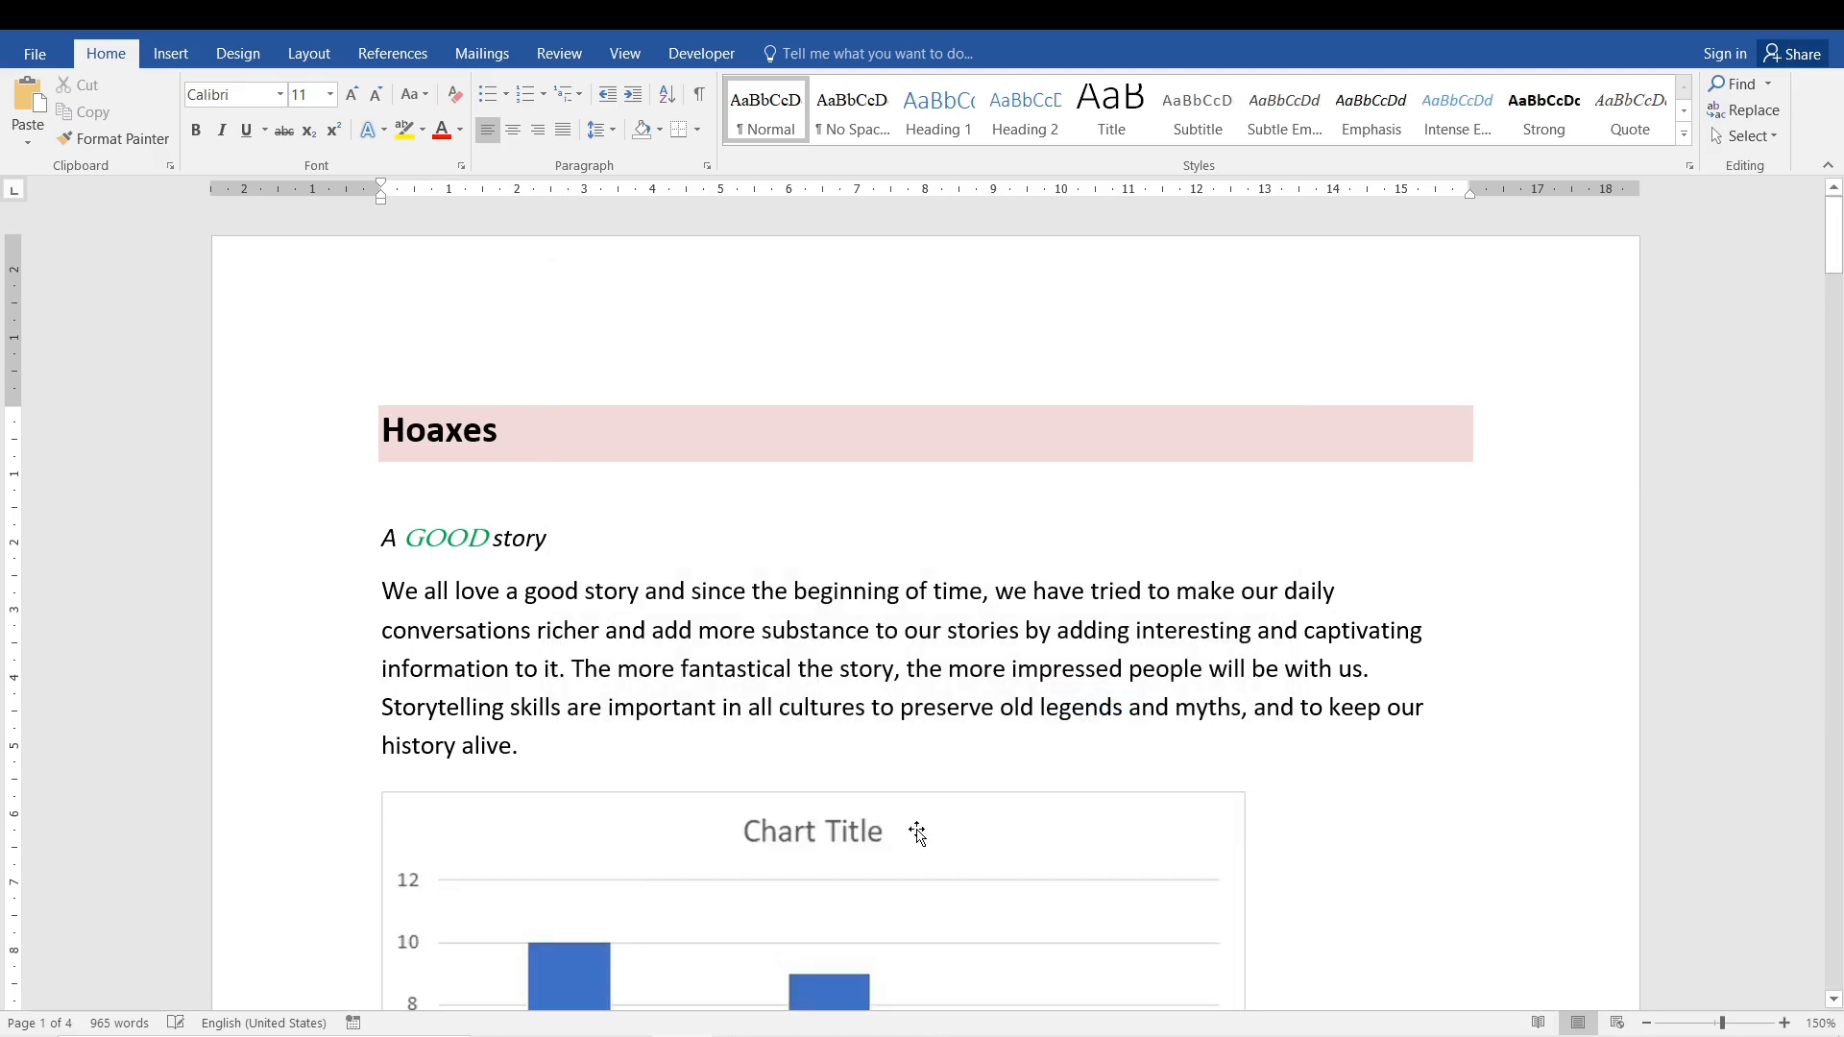
- Widen the pasted chart picture slightly and cut it from the document
{"action": "left_click_drag", "start_coordinate": [1837, 252], "coordinate": [1836, 303]}
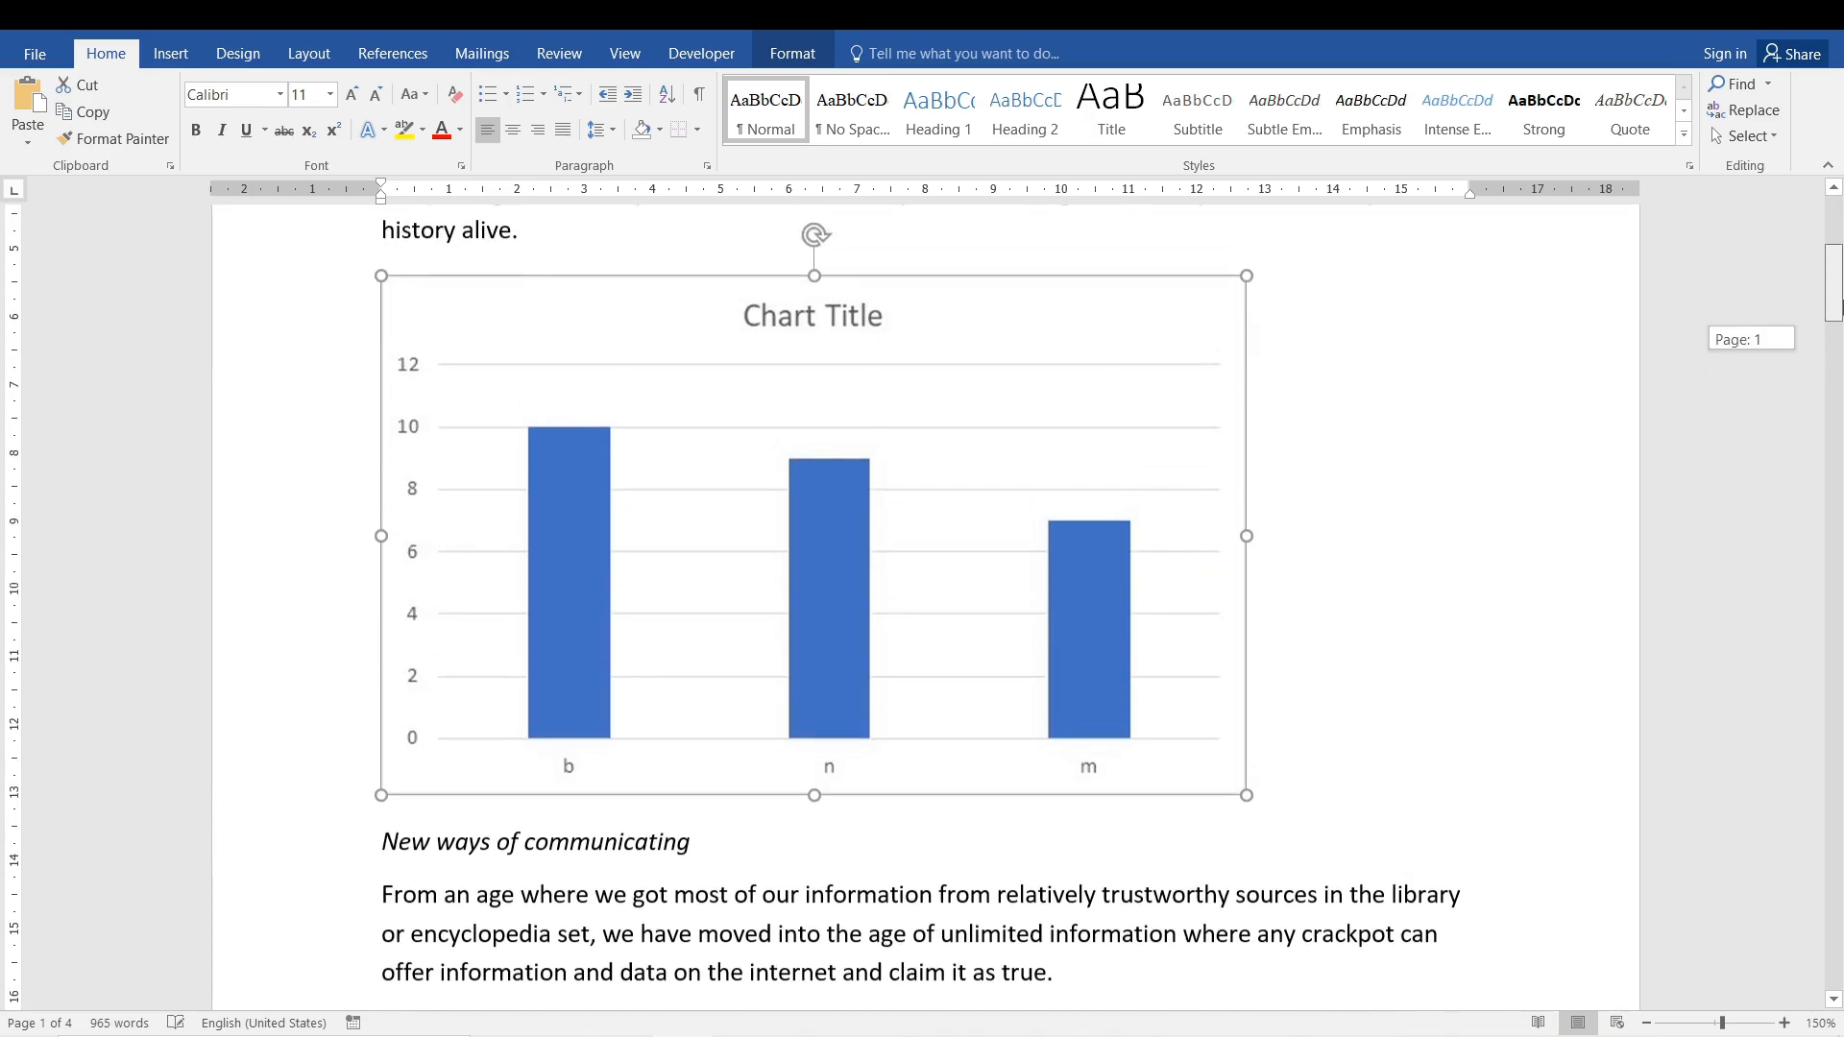
{"action": "left_click_drag", "start_coordinate": [1245, 553], "coordinate": [1255, 650]}
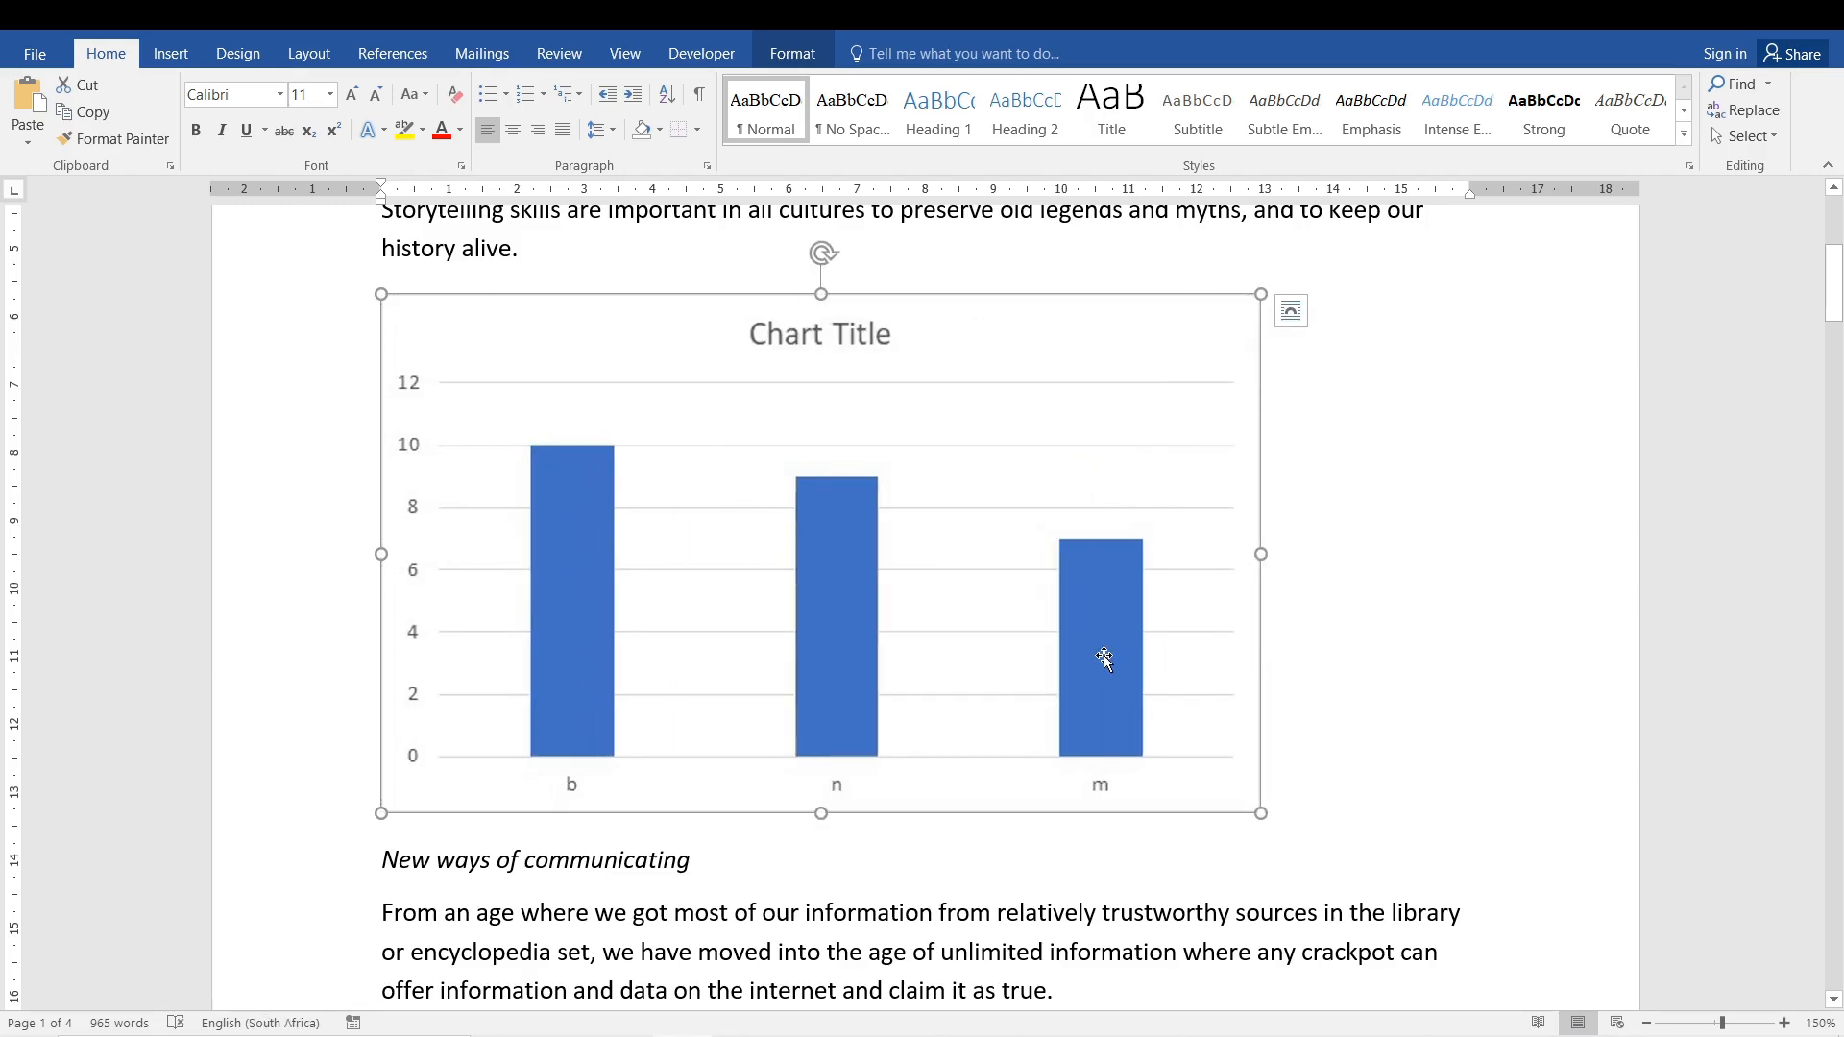
{"action": "key", "text": "ctrl+x"}
- Paste the chart into the empty paragraph as a linked Microsoft Excel Chart Object through Paste Special
{"action": "left_click", "coordinate": [23, 144]}
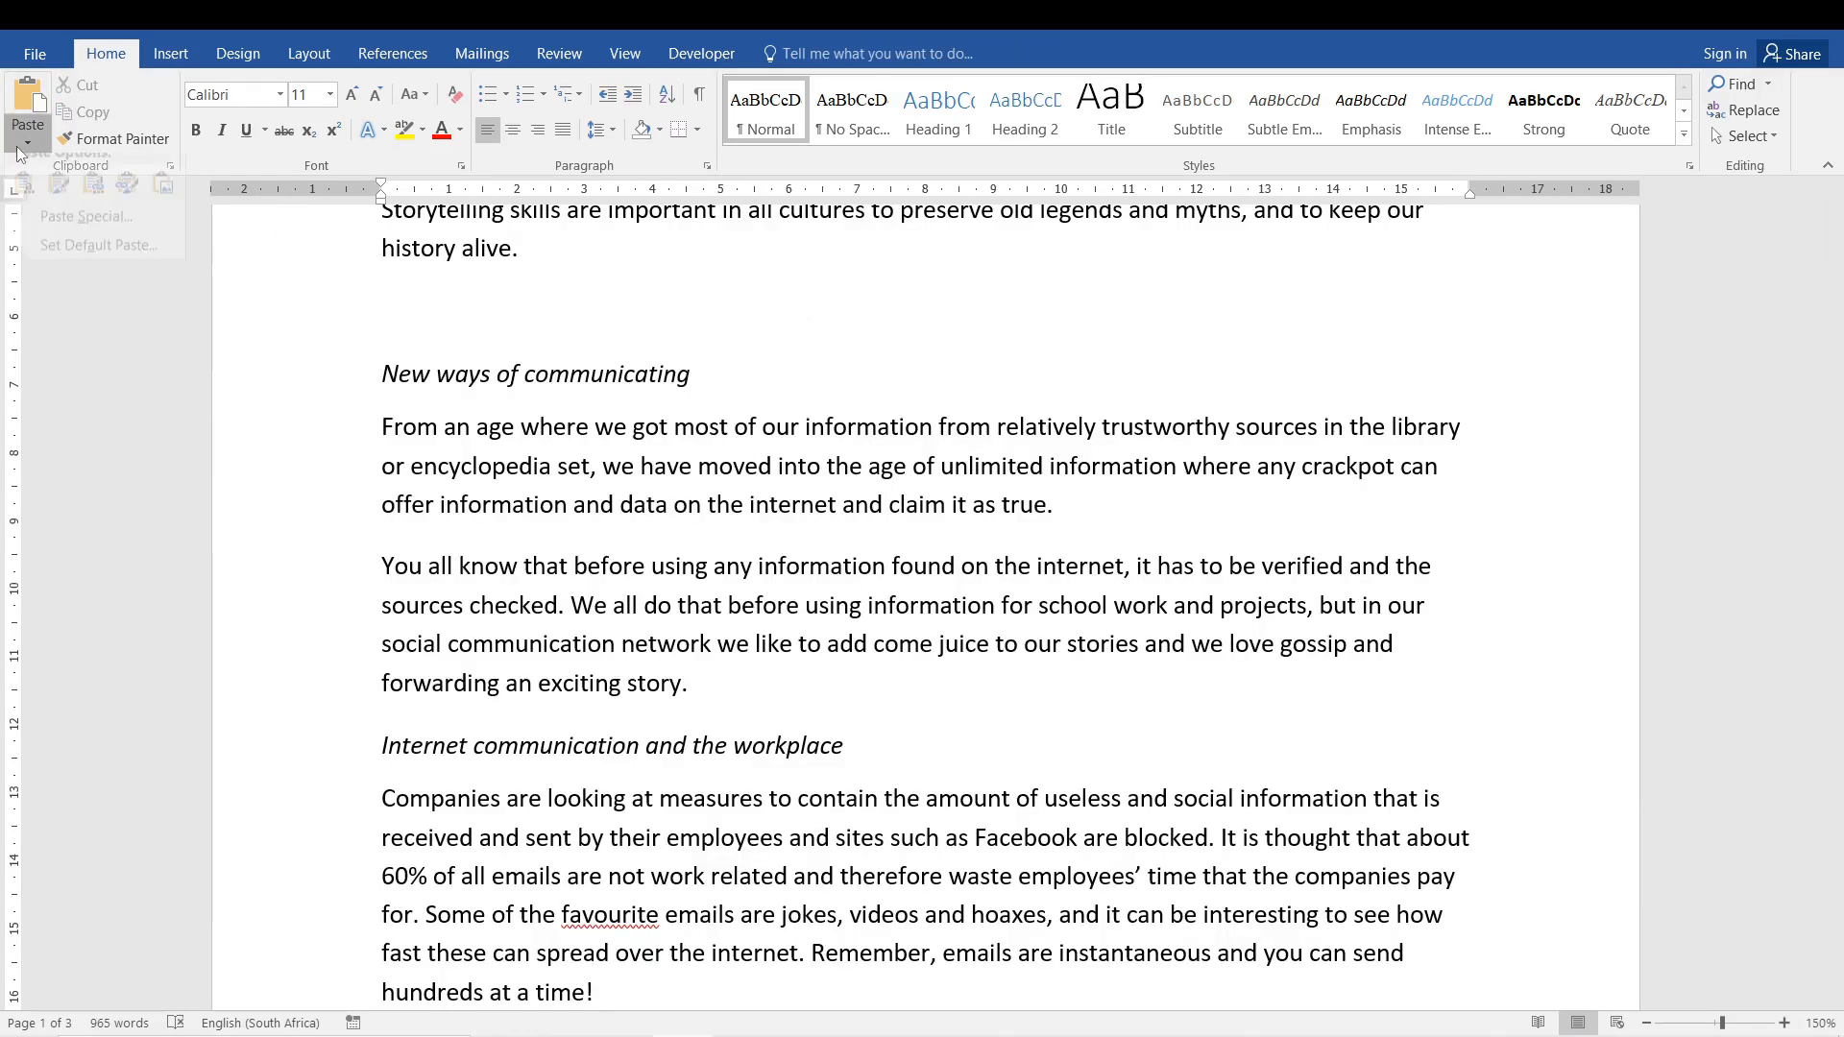
{"action": "left_click", "coordinate": [72, 238]}
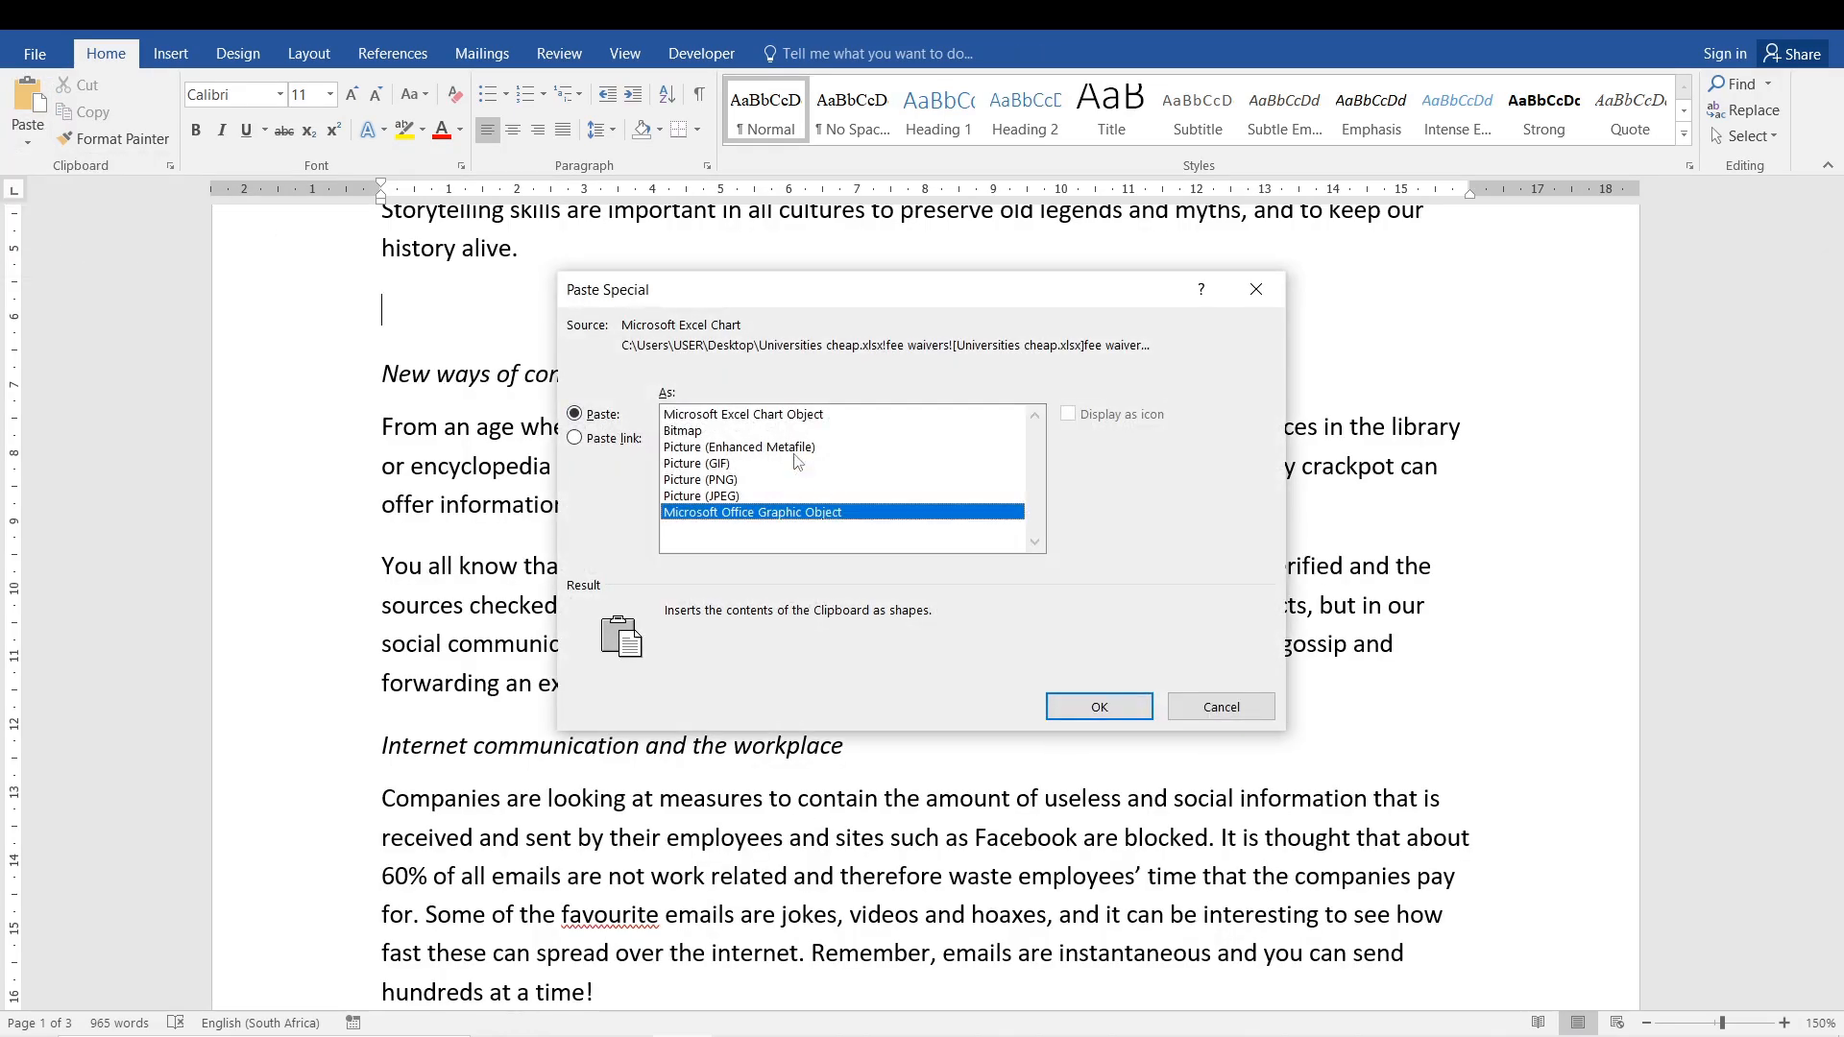
{"action": "left_click", "coordinate": [759, 417]}
{"action": "left_click", "coordinate": [785, 515]}
{"action": "left_click", "coordinate": [576, 439]}
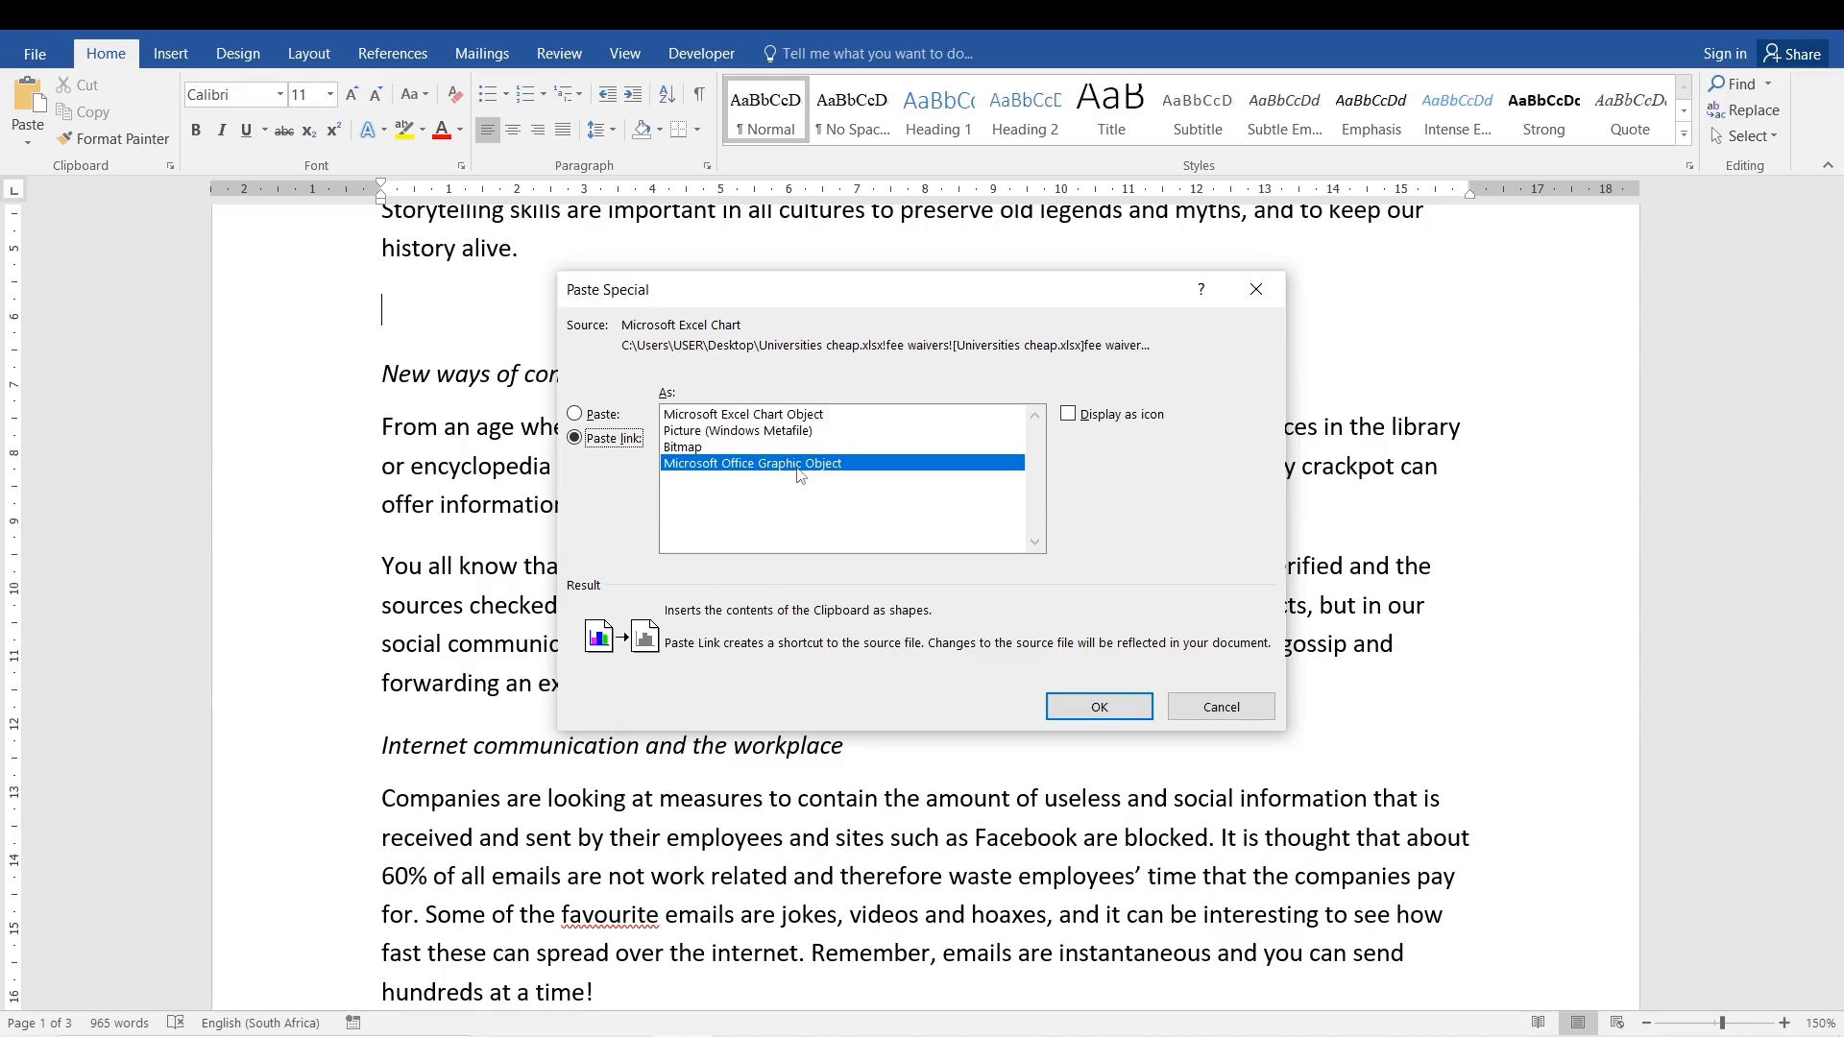
{"action": "left_click", "coordinate": [796, 419]}
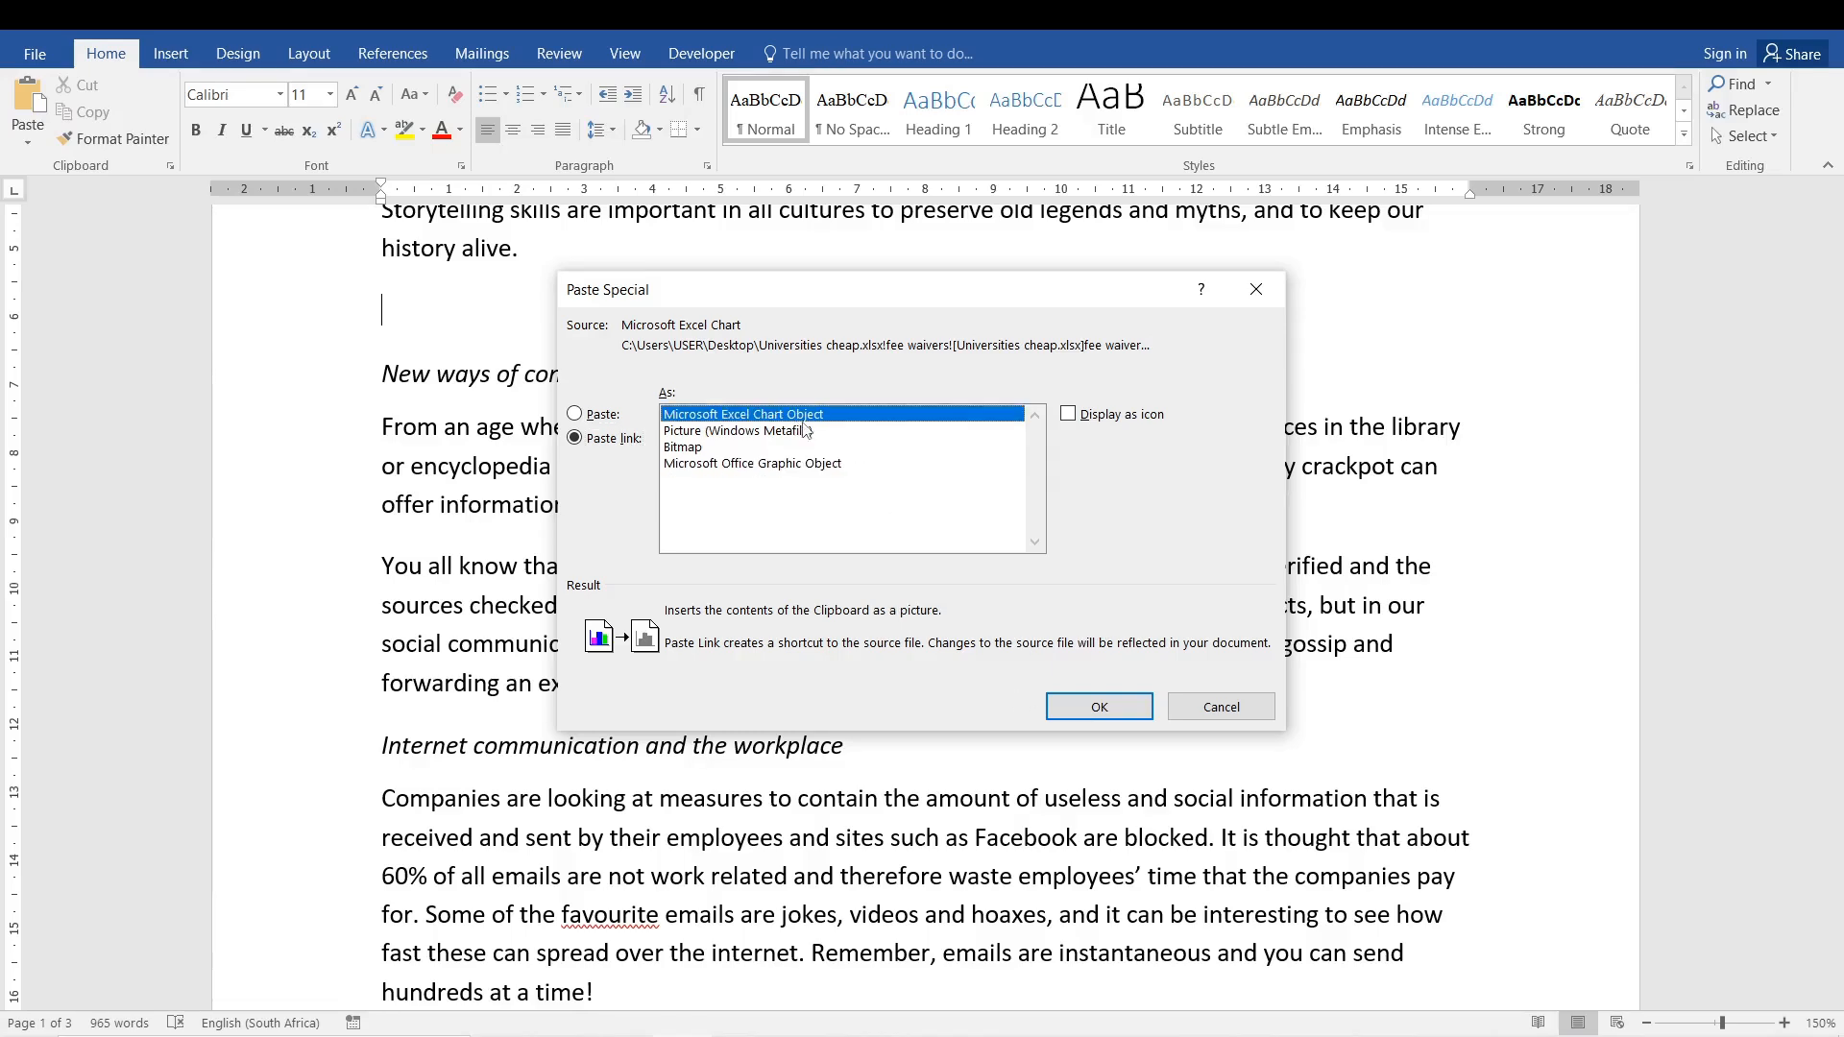
{"action": "left_click", "coordinate": [1092, 700]}
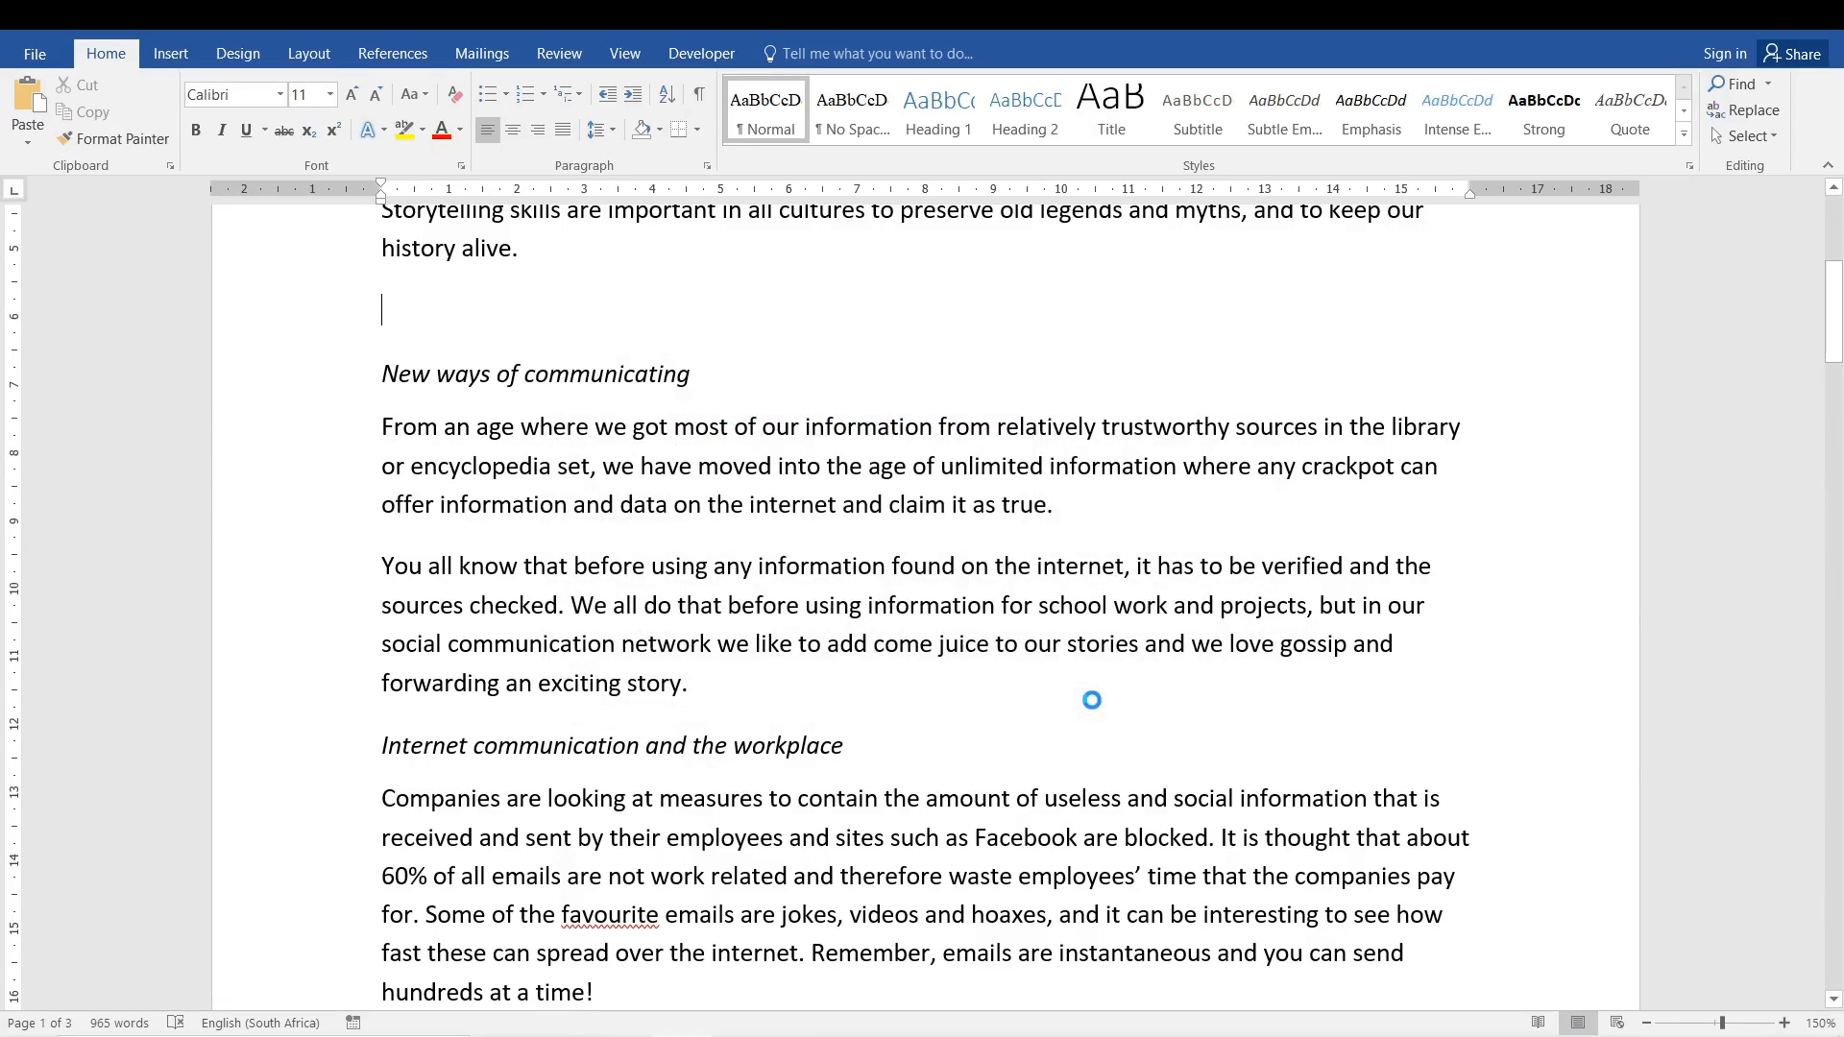
- Make the linked chart smaller from its top-right corner and right side, then deselect it
{"action": "left_click", "coordinate": [919, 354]}
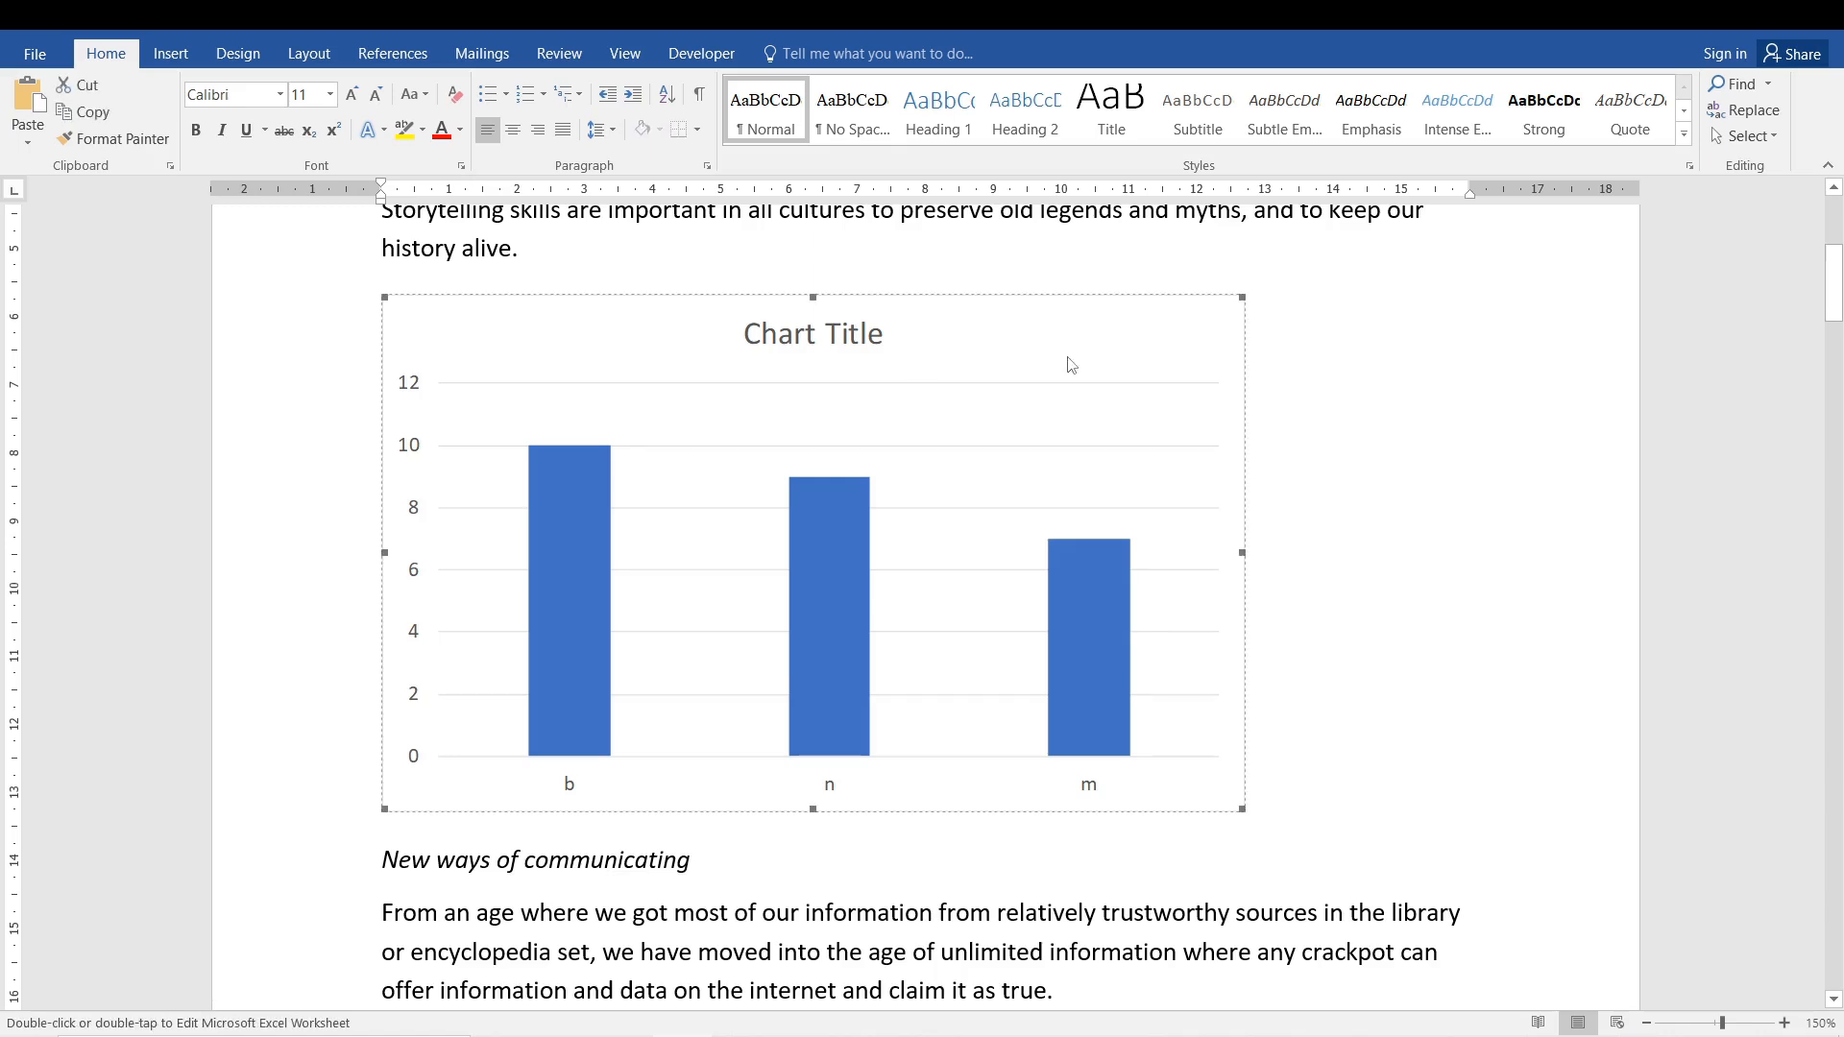
{"action": "left_click_drag", "start_coordinate": [1241, 295], "coordinate": [1081, 338]}
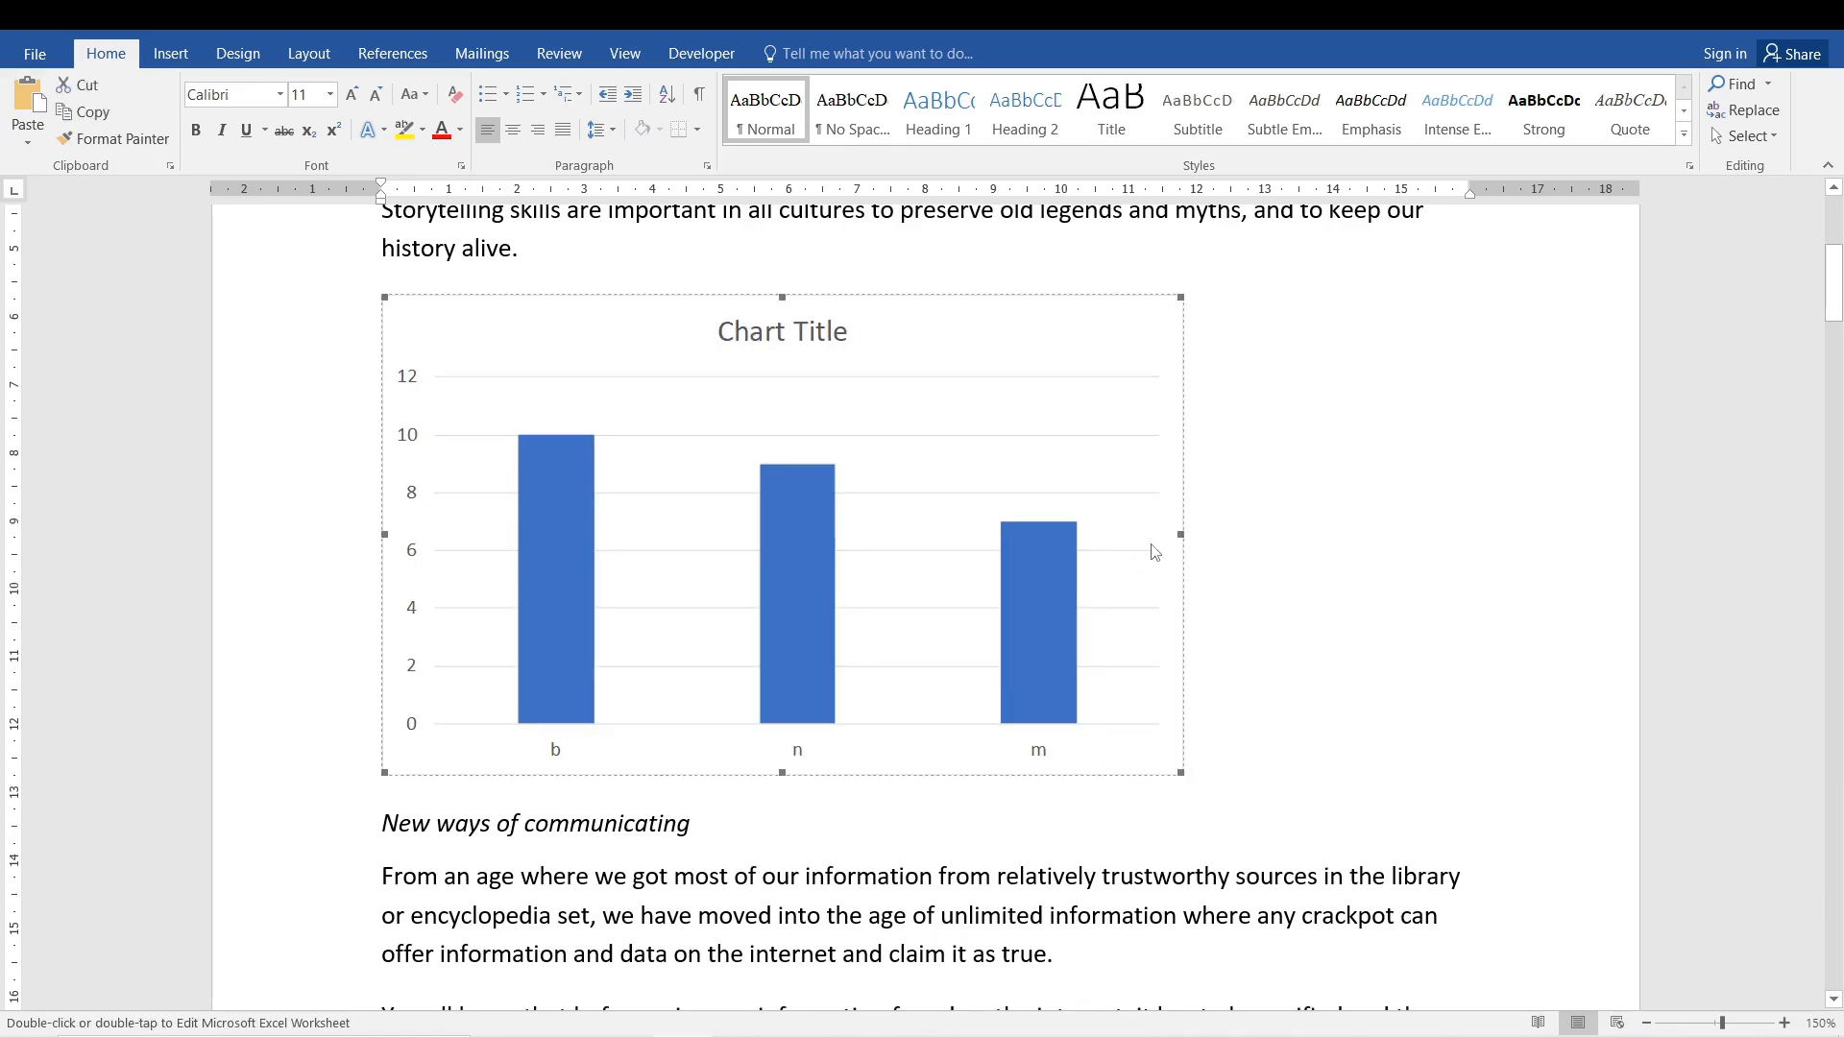
{"action": "left_click_drag", "start_coordinate": [1181, 533], "coordinate": [1105, 534]}
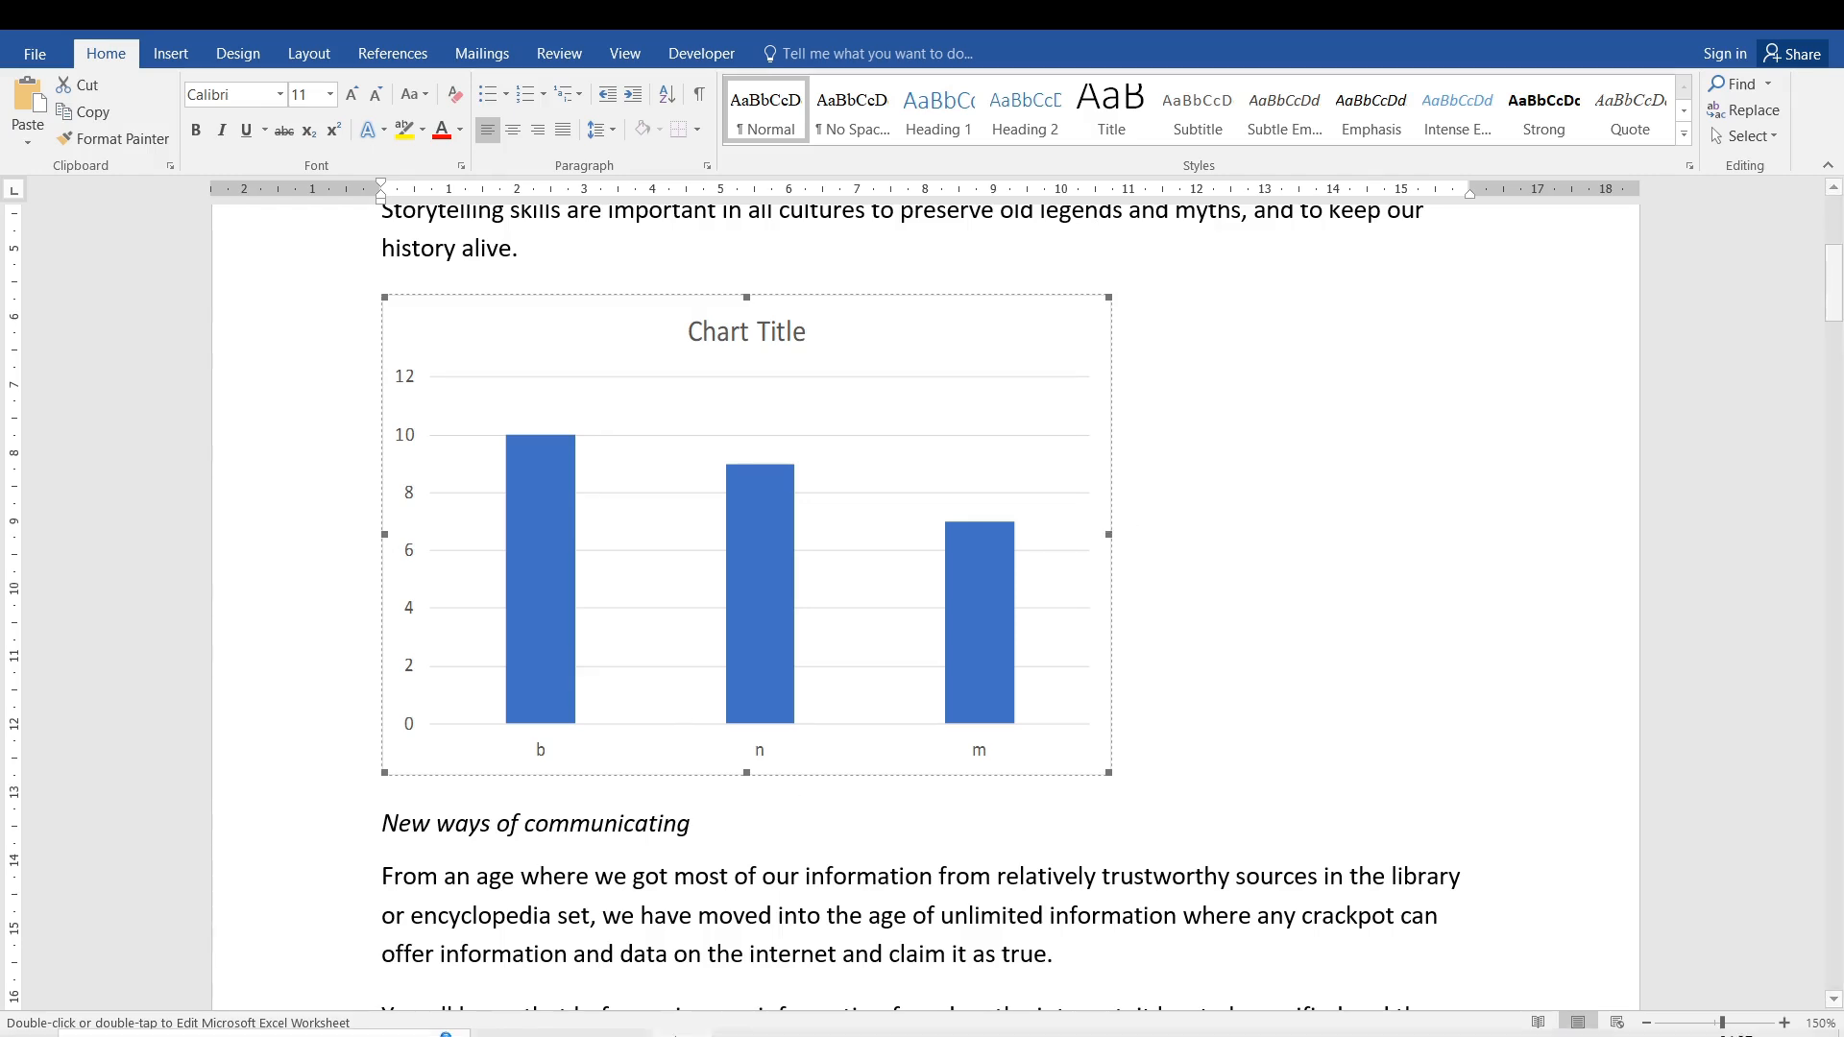
{"action": "left_click", "coordinate": [644, 578]}
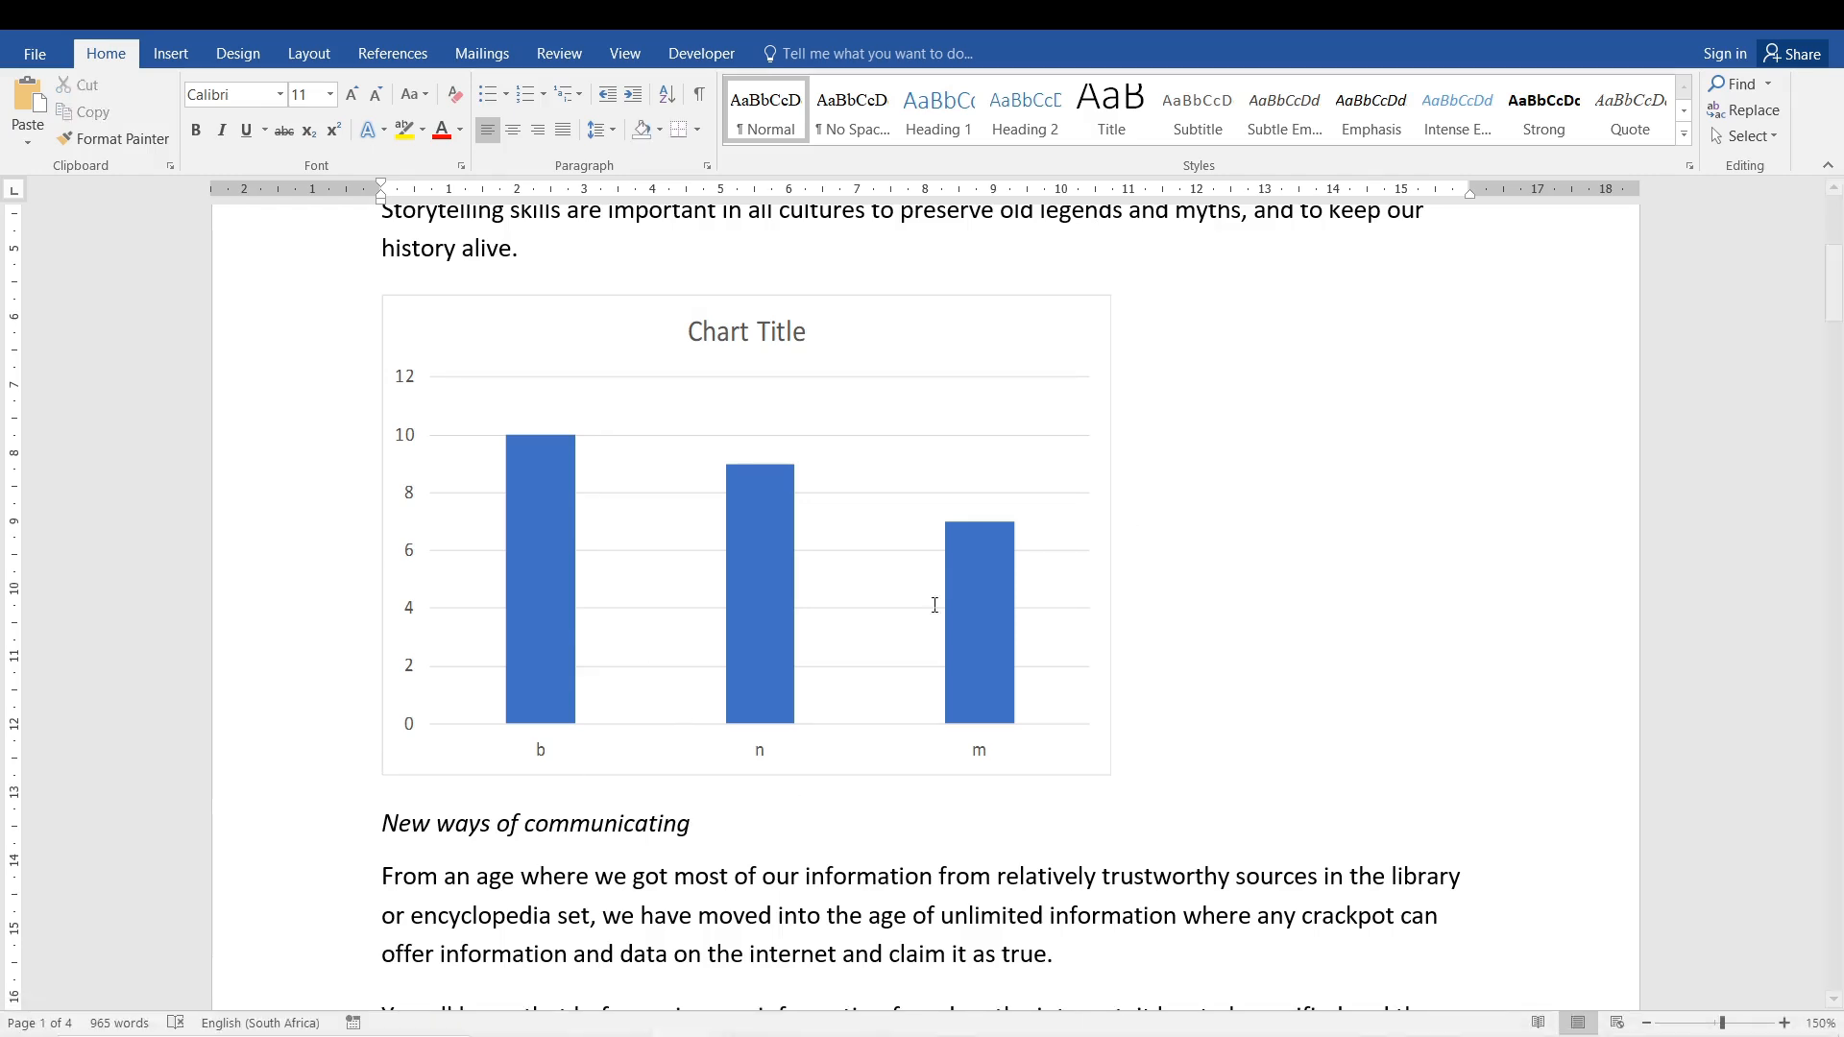
- Switch to Excel and set the value for b in cell F11 to 20
{"action": "key", "text": "alt+Tab"}
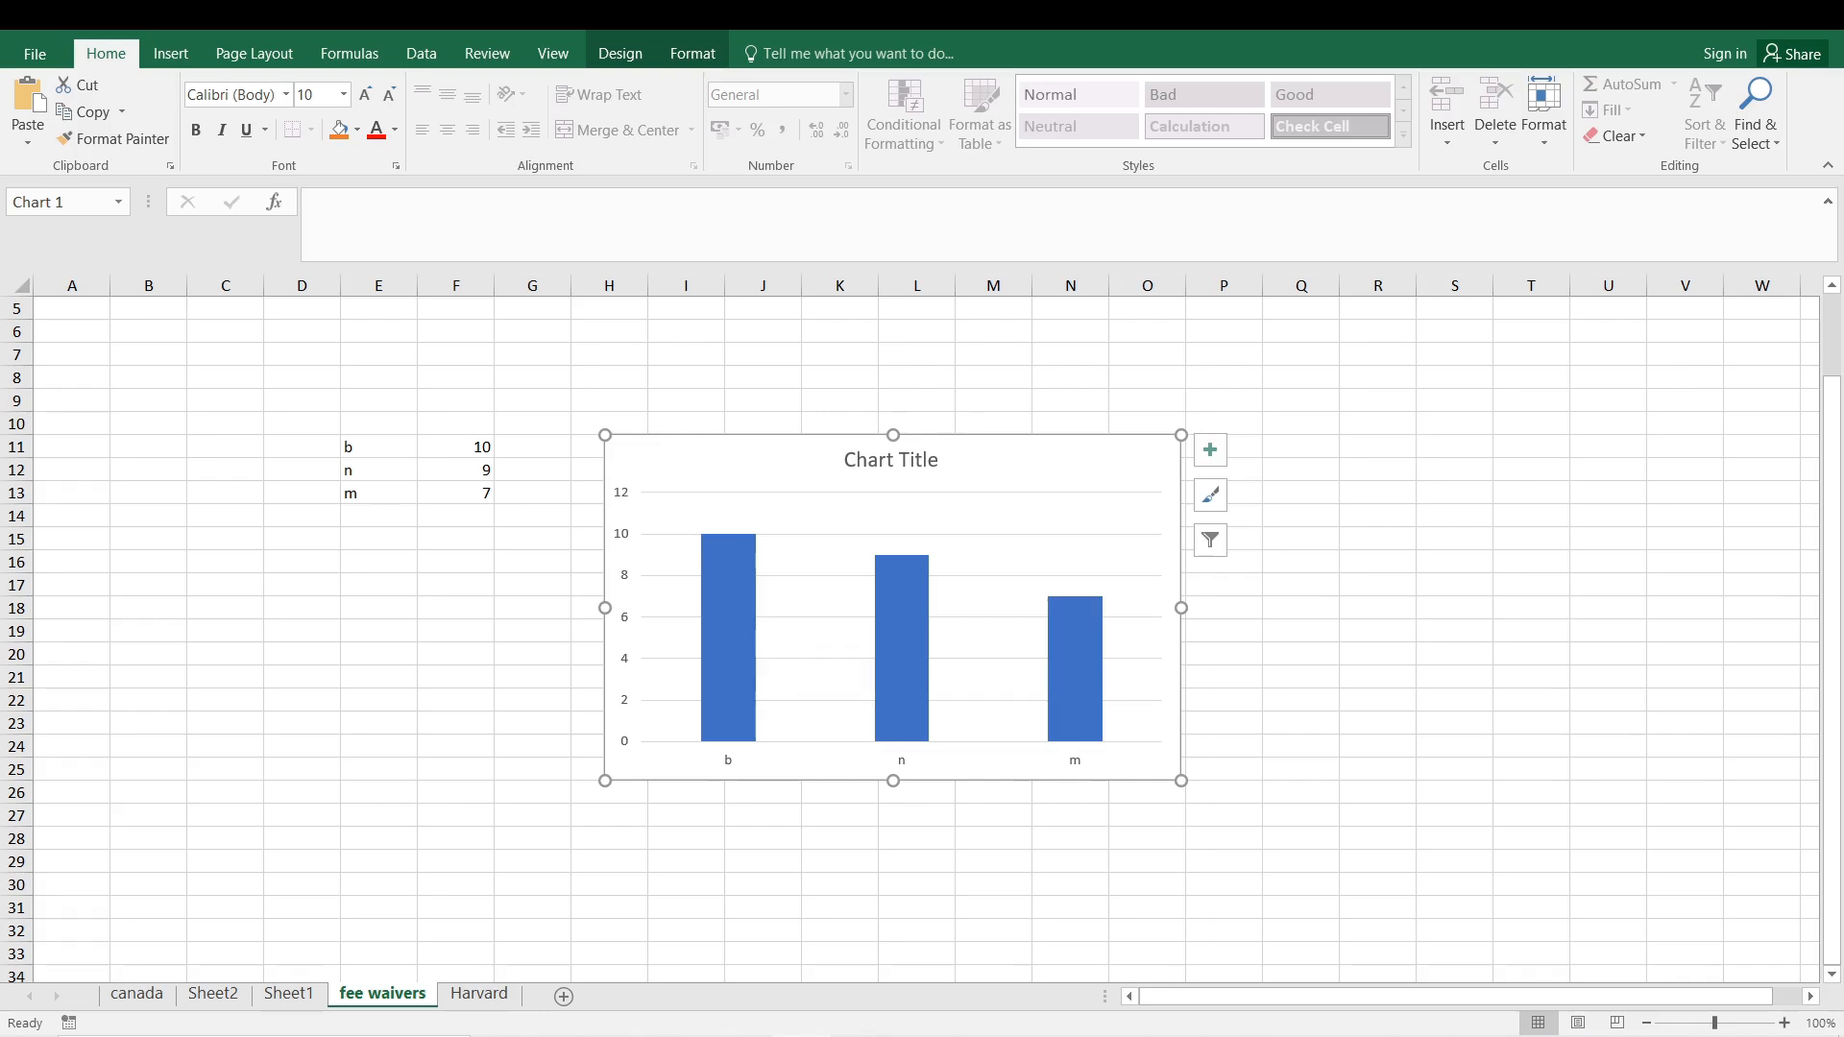
{"action": "left_click", "coordinate": [515, 522]}
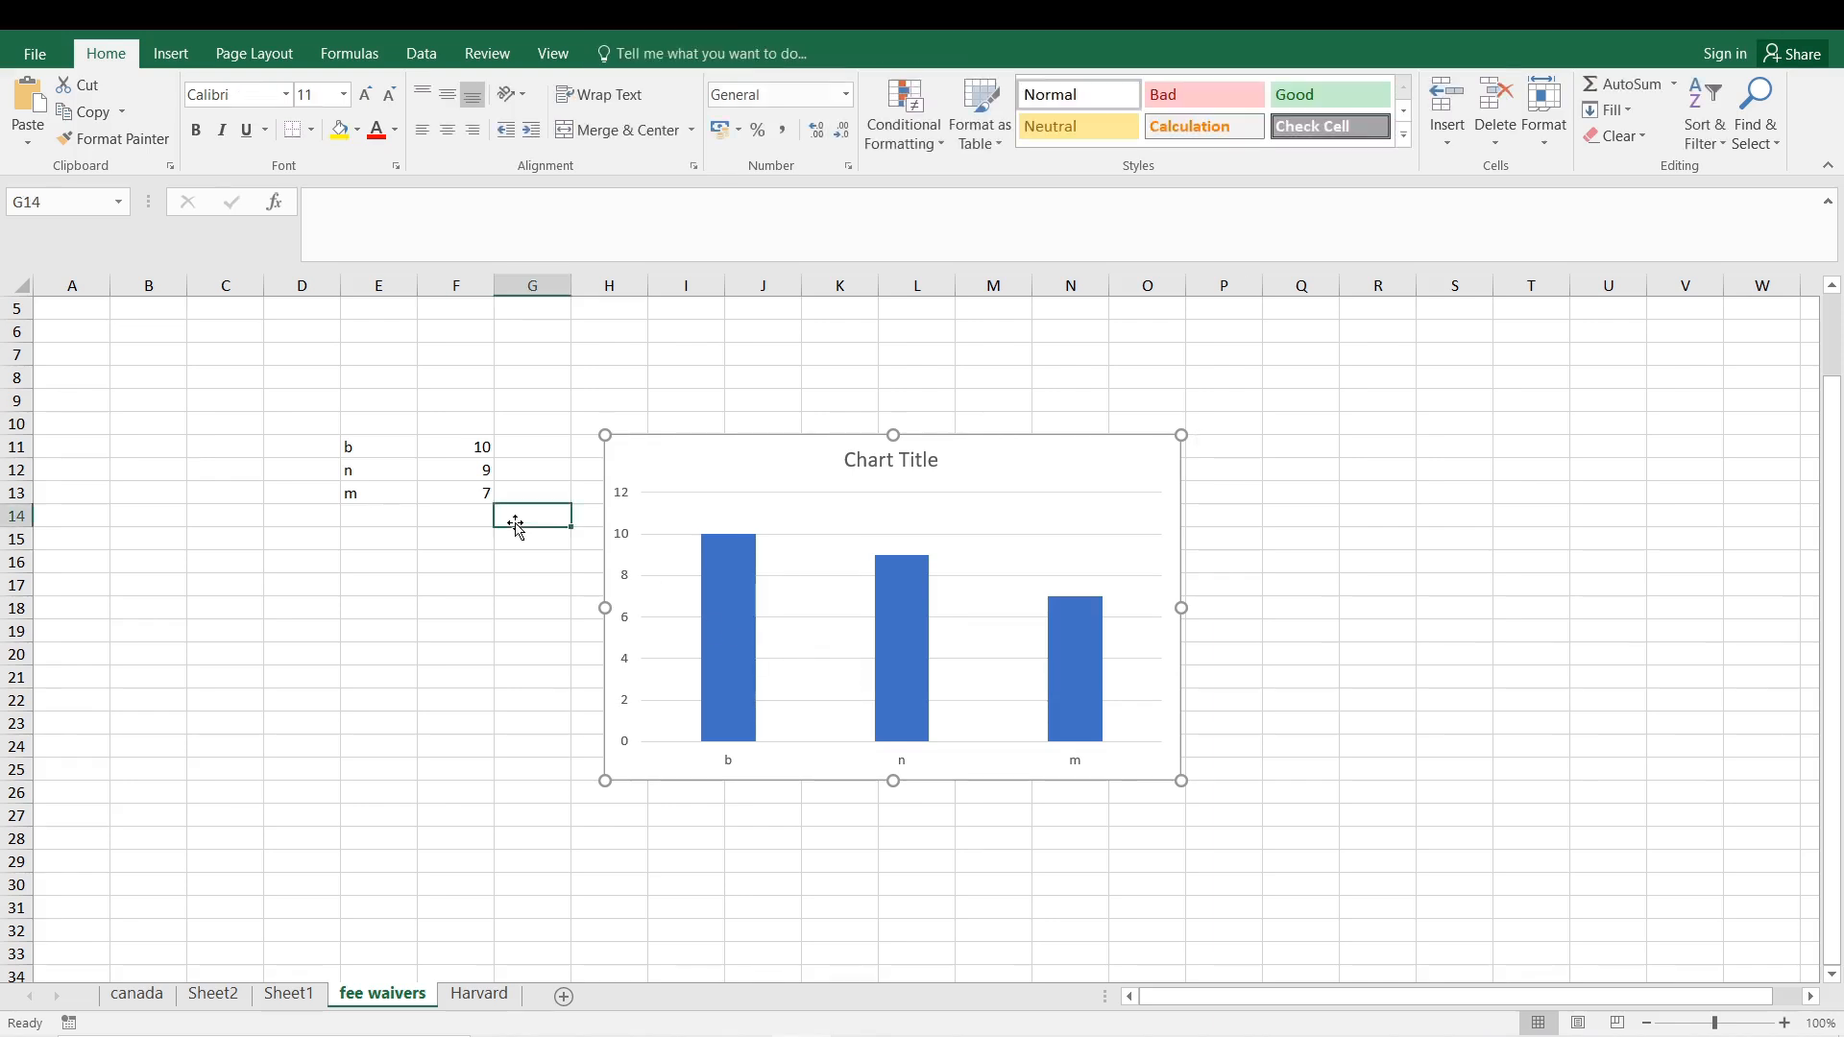
{"action": "left_click", "coordinate": [473, 455]}
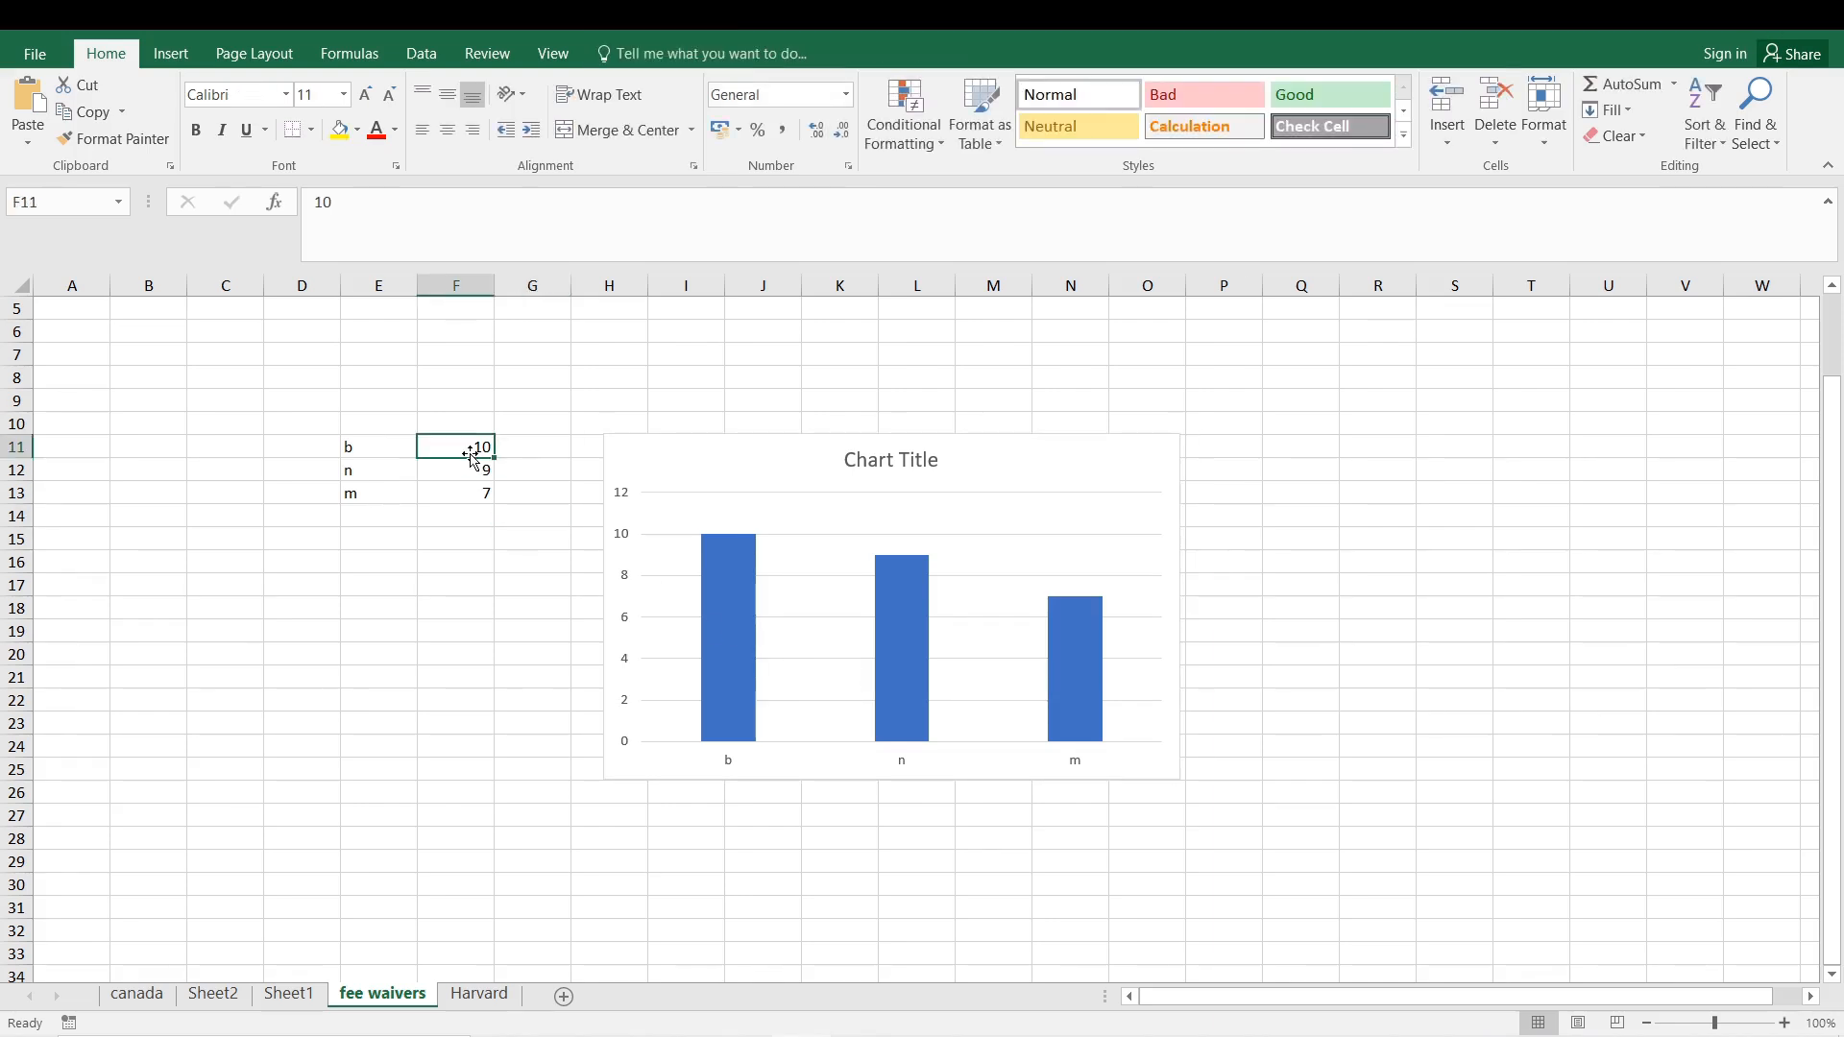
{"action": "type", "text": "2"}
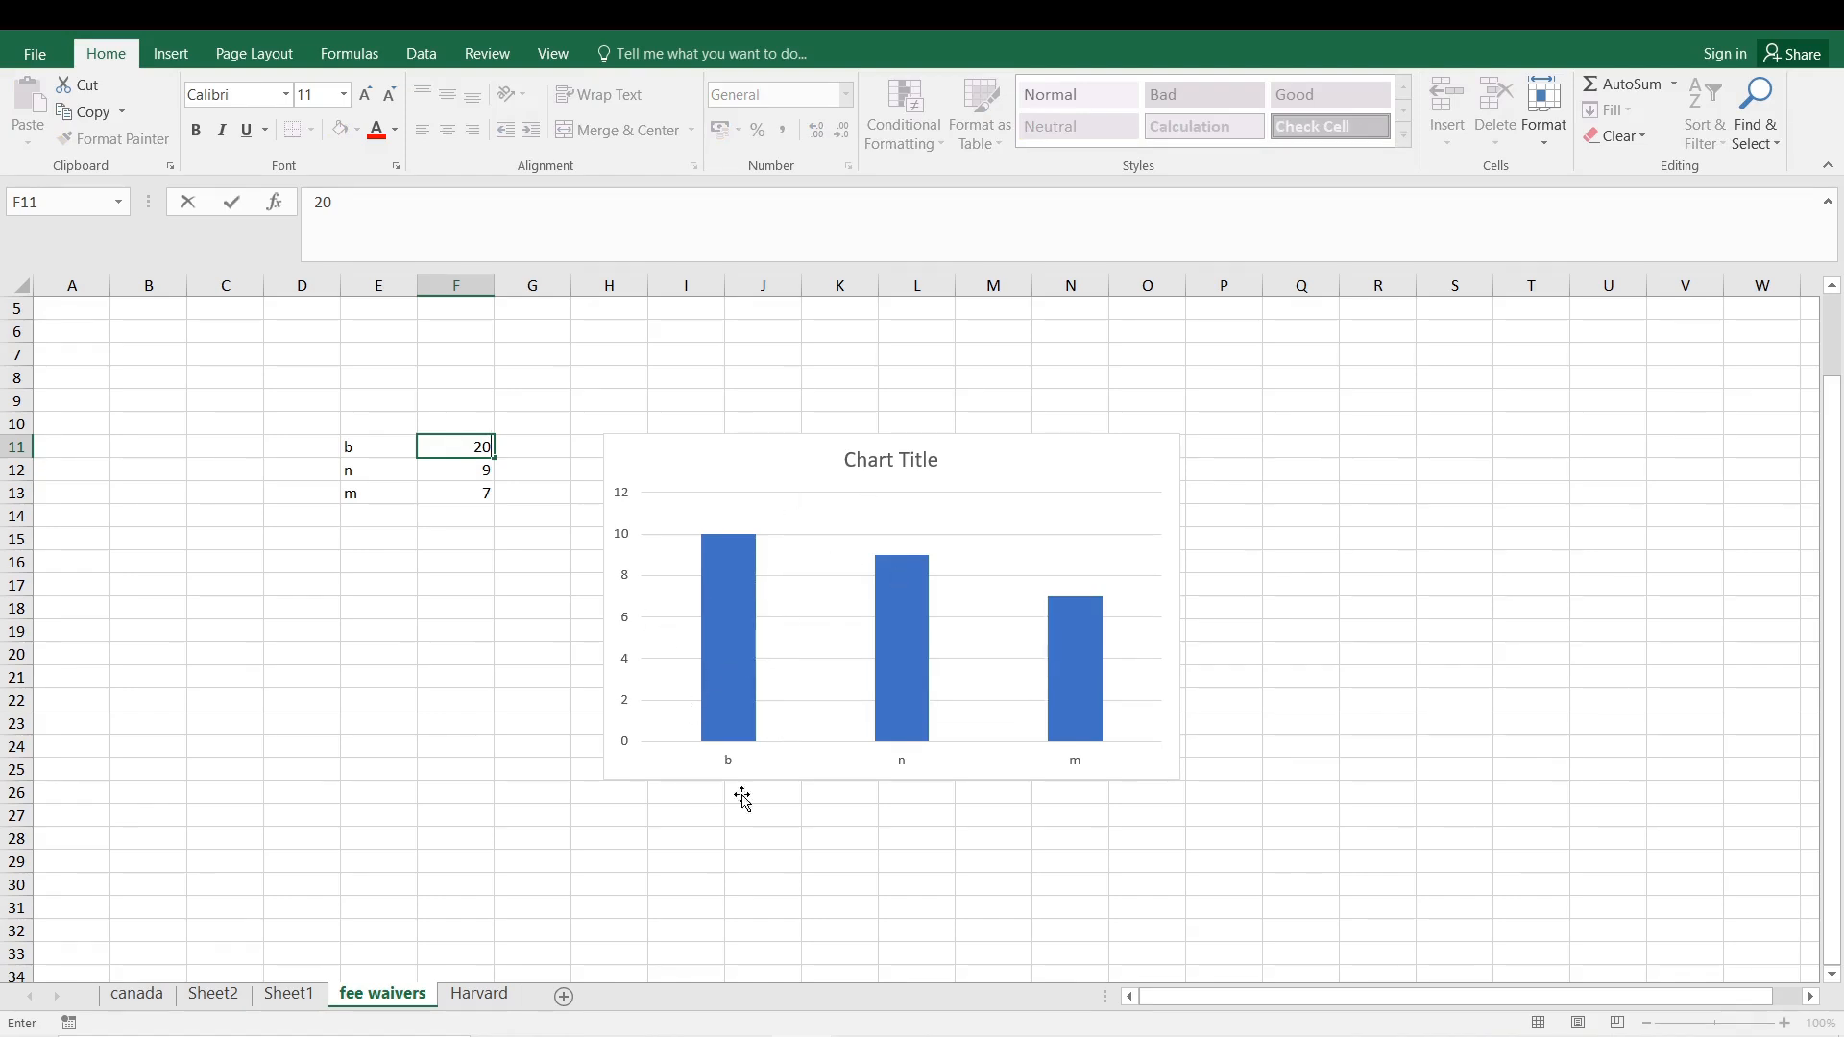
{"action": "left_click", "coordinate": [688, 1022]}
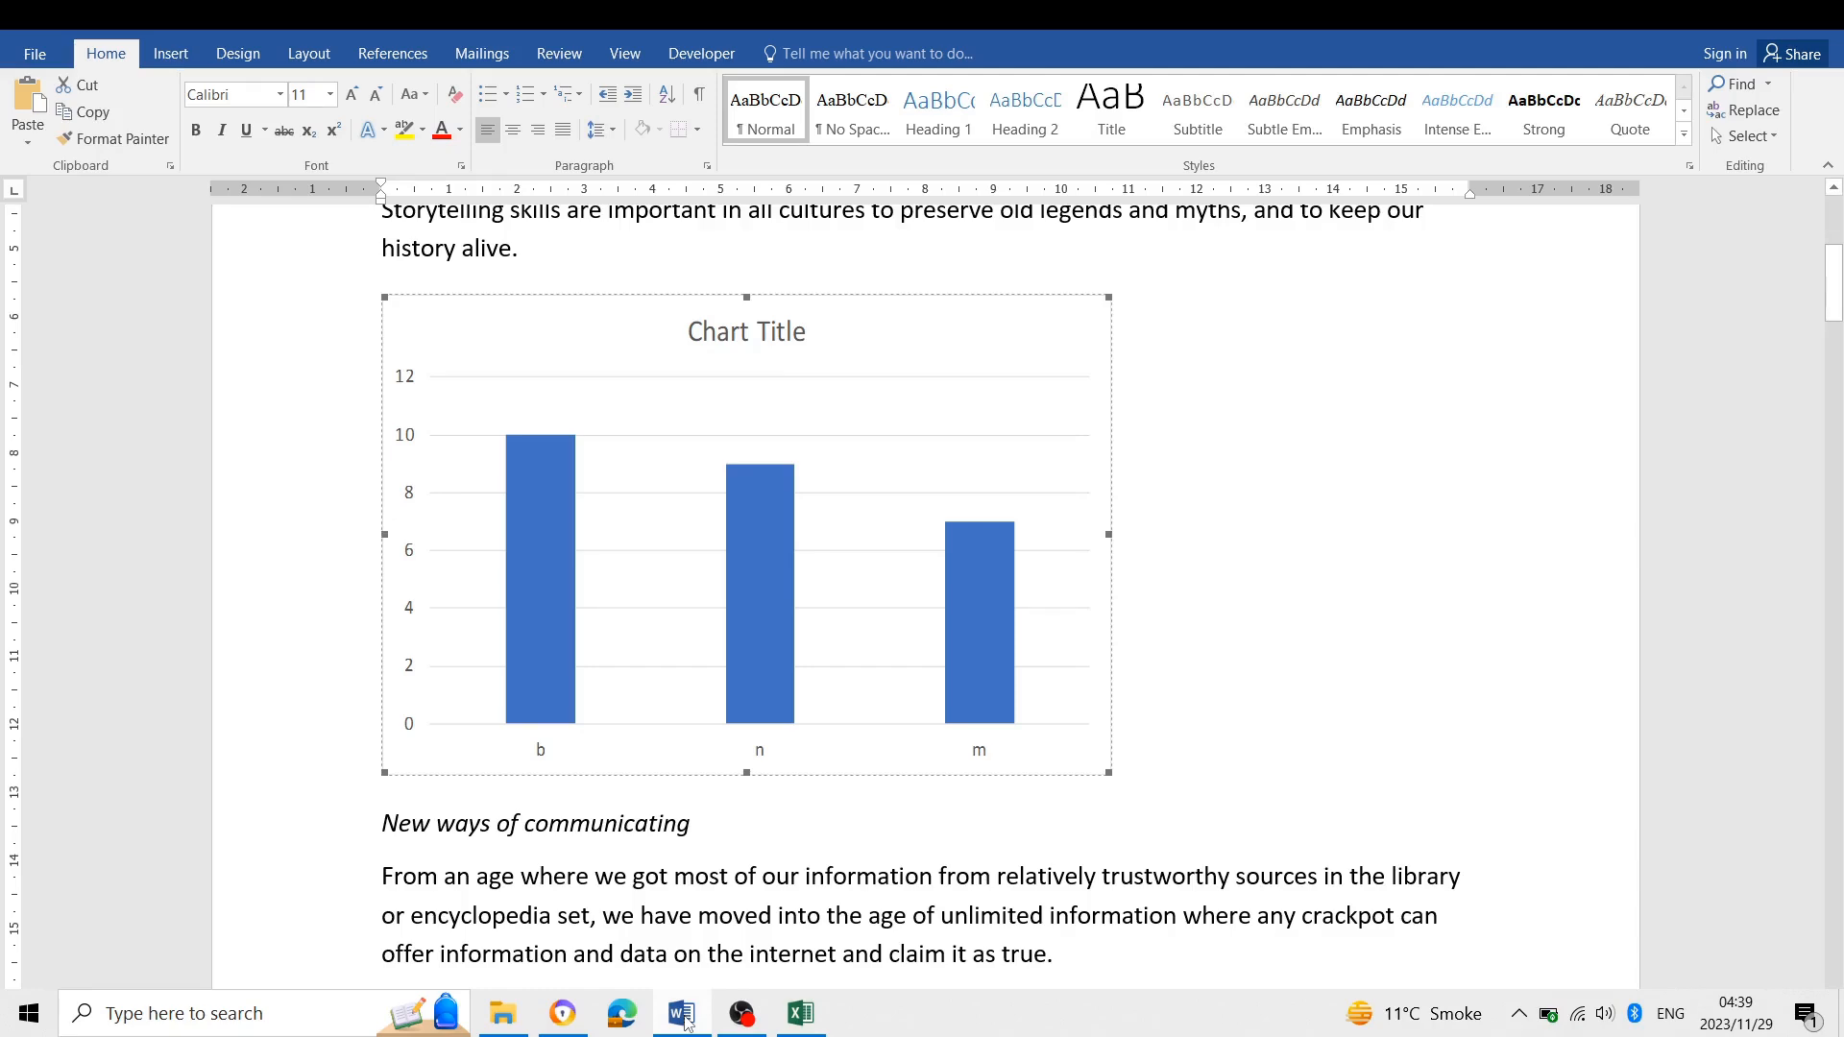
{"action": "left_click", "coordinate": [685, 1018]}
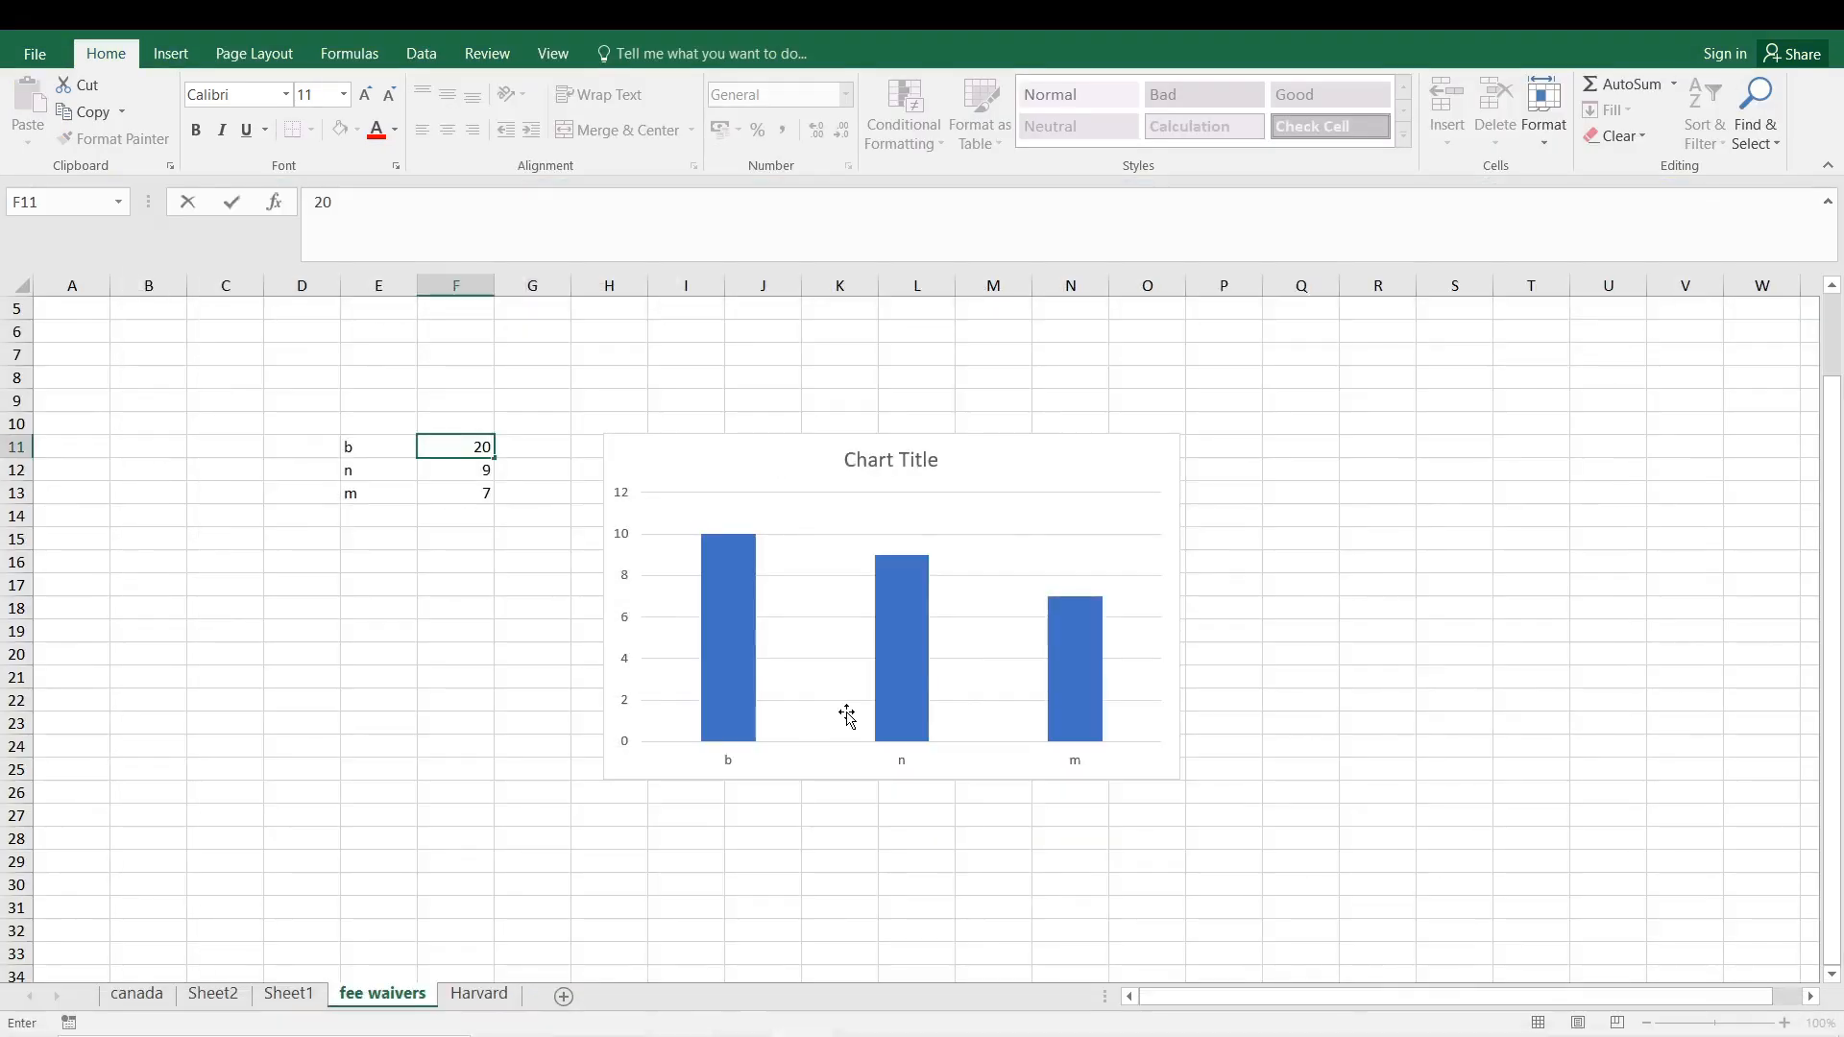
{"action": "key", "text": "Return"}
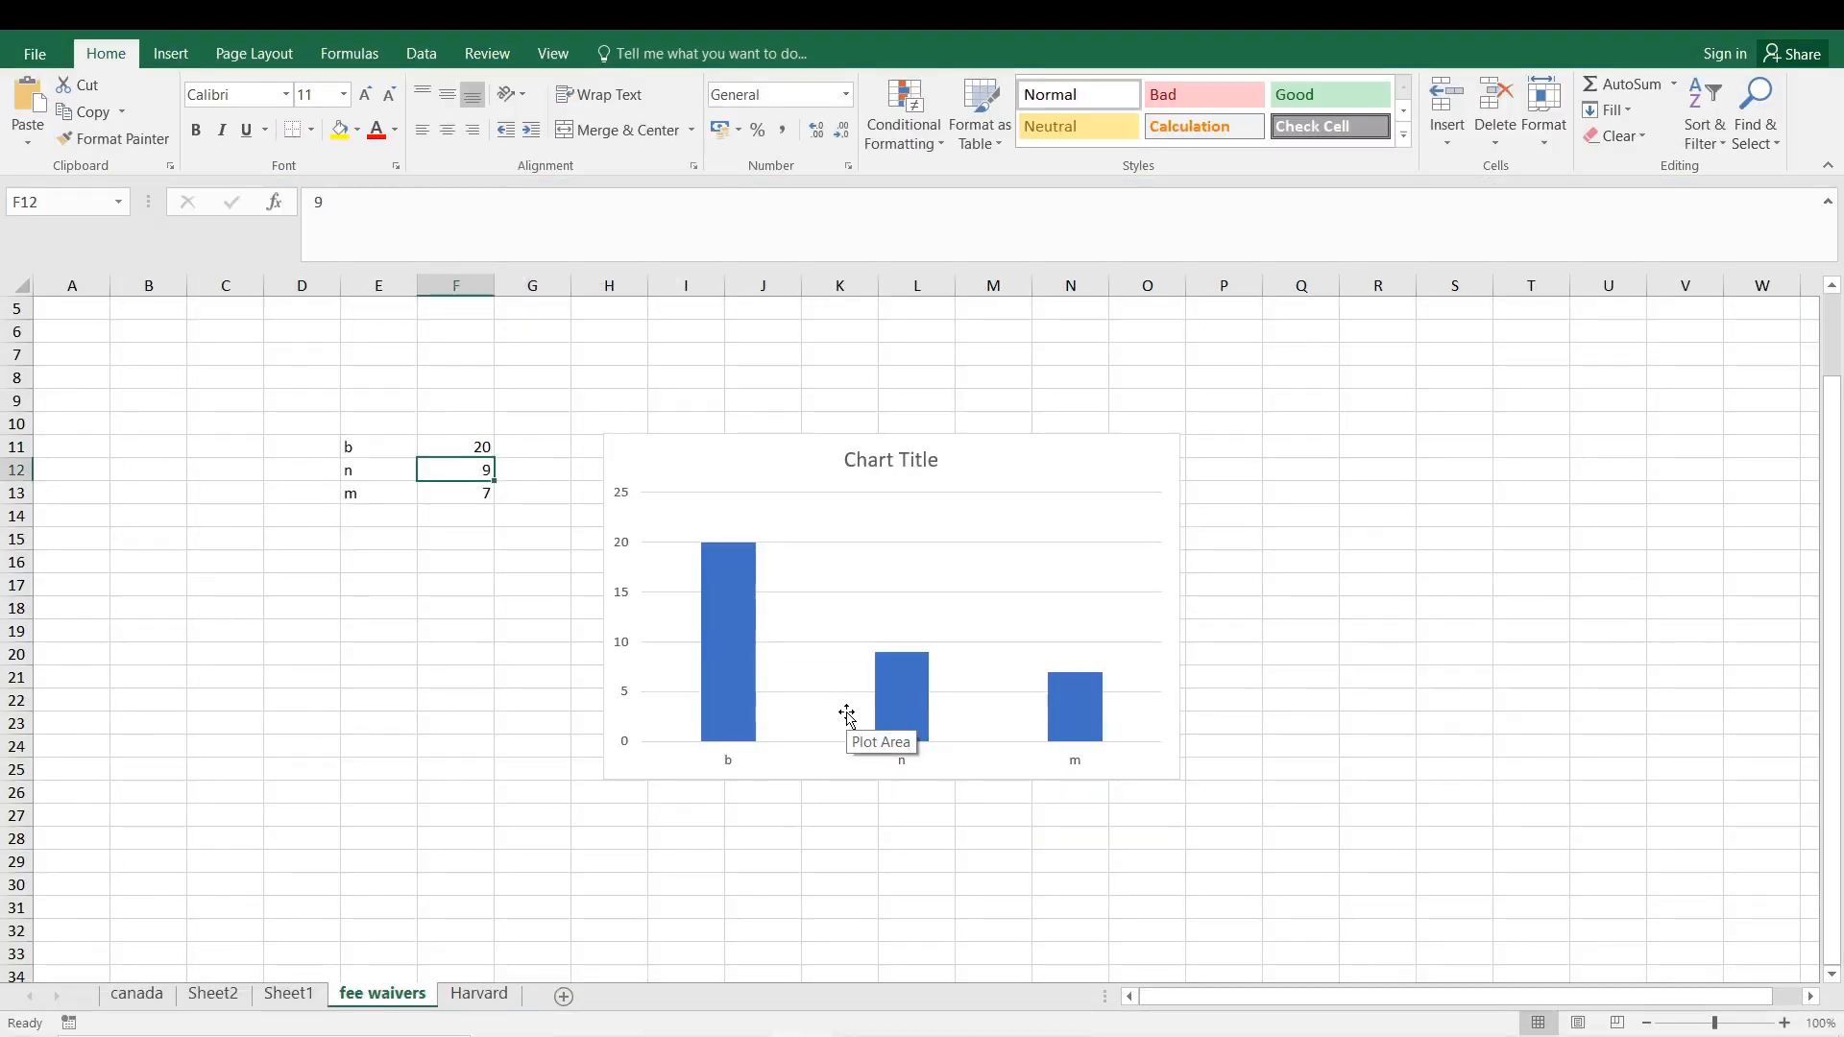
- Clear the value for b in cell F11
{"action": "left_click", "coordinate": [459, 449]}
{"action": "key", "text": "Delete"}
{"action": "type", "text": "100"}
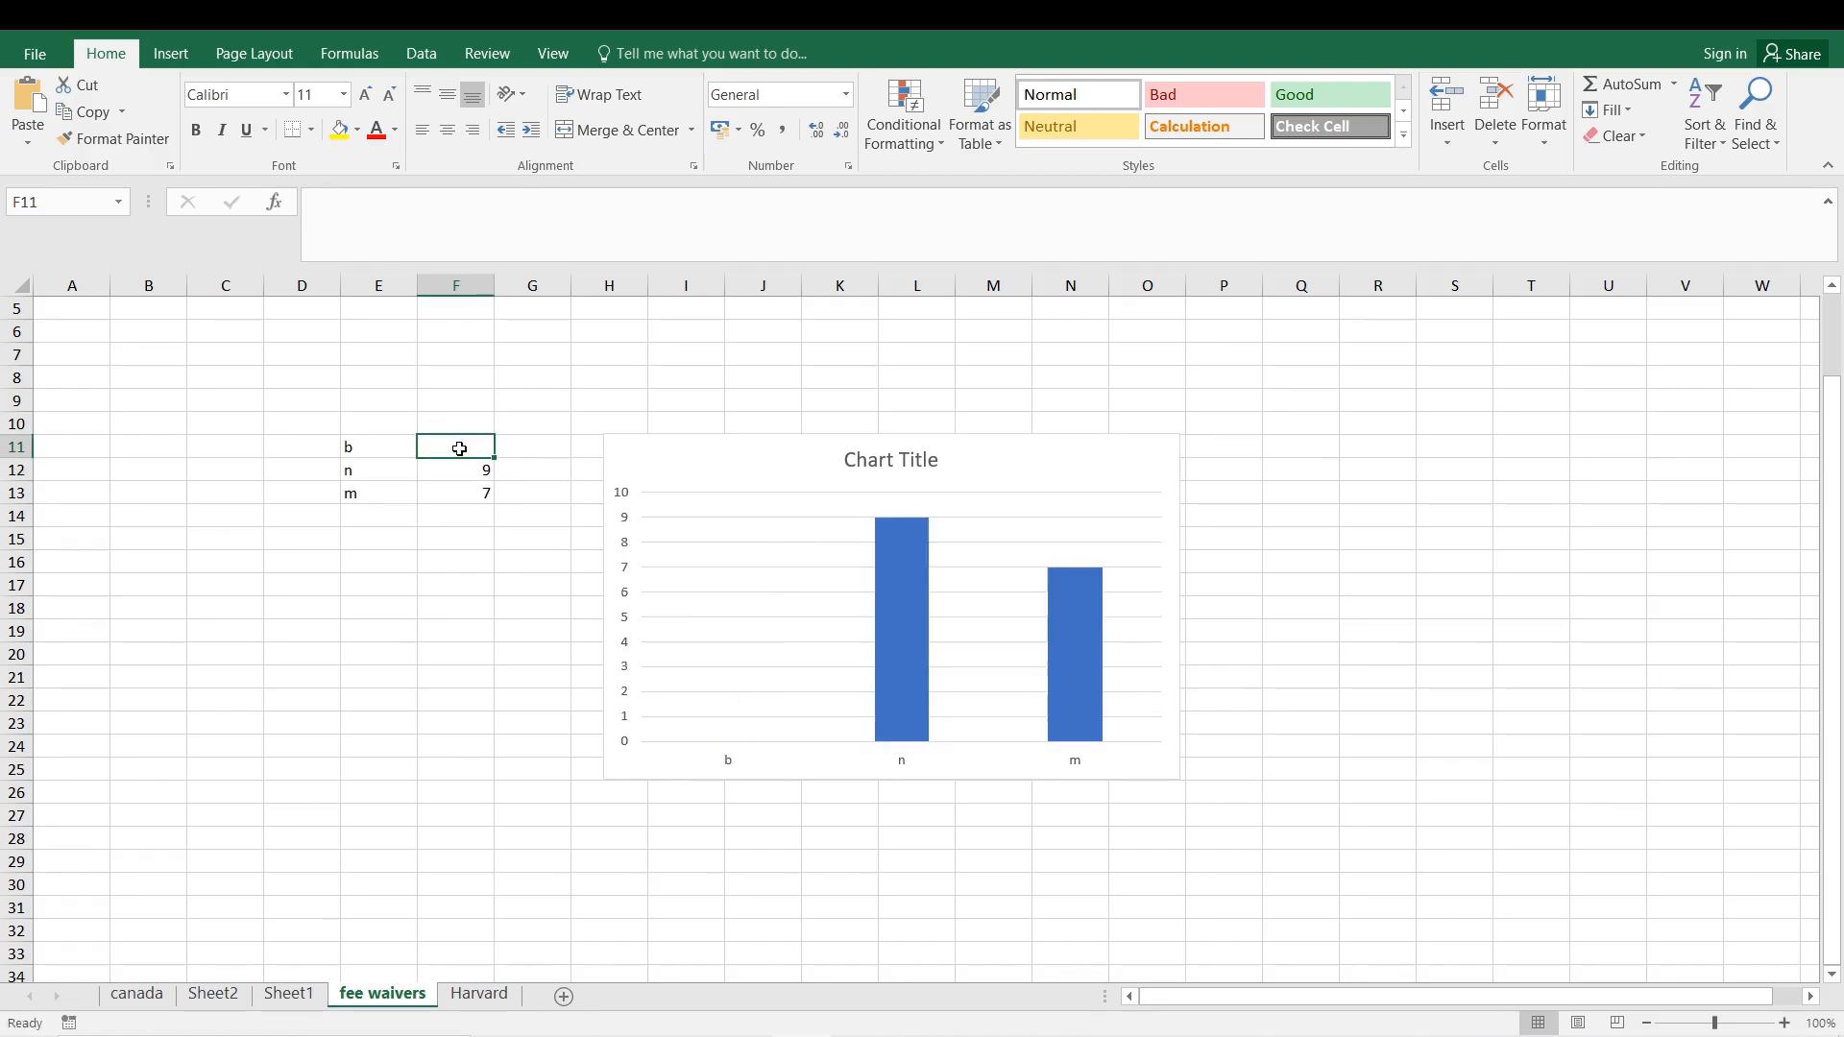
{"action": "key", "text": "BackSpace"}
{"action": "key", "text": "BackSpace"}
{"action": "key", "text": "BackSpace"}
{"action": "key", "text": "Return"}
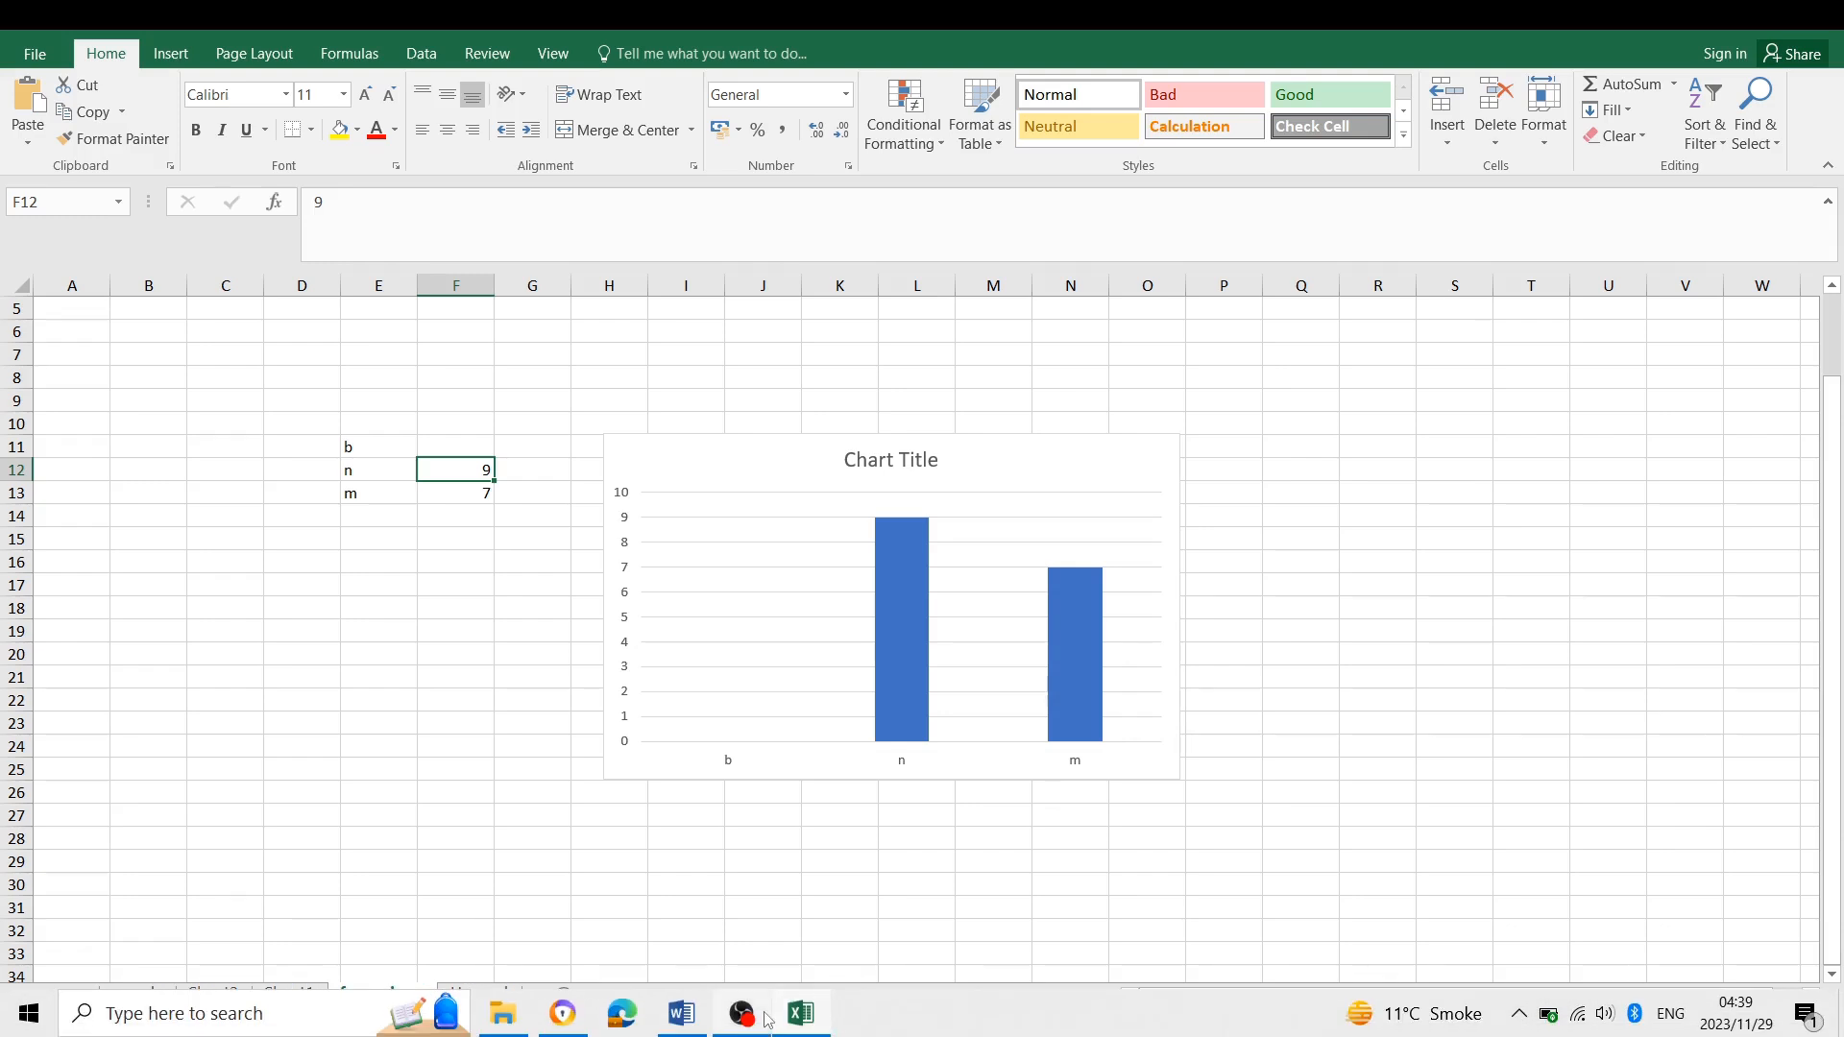
- Switch to Word and update the link of the pasted chart so it reflects the Excel data
{"action": "left_click", "coordinate": [679, 1020]}
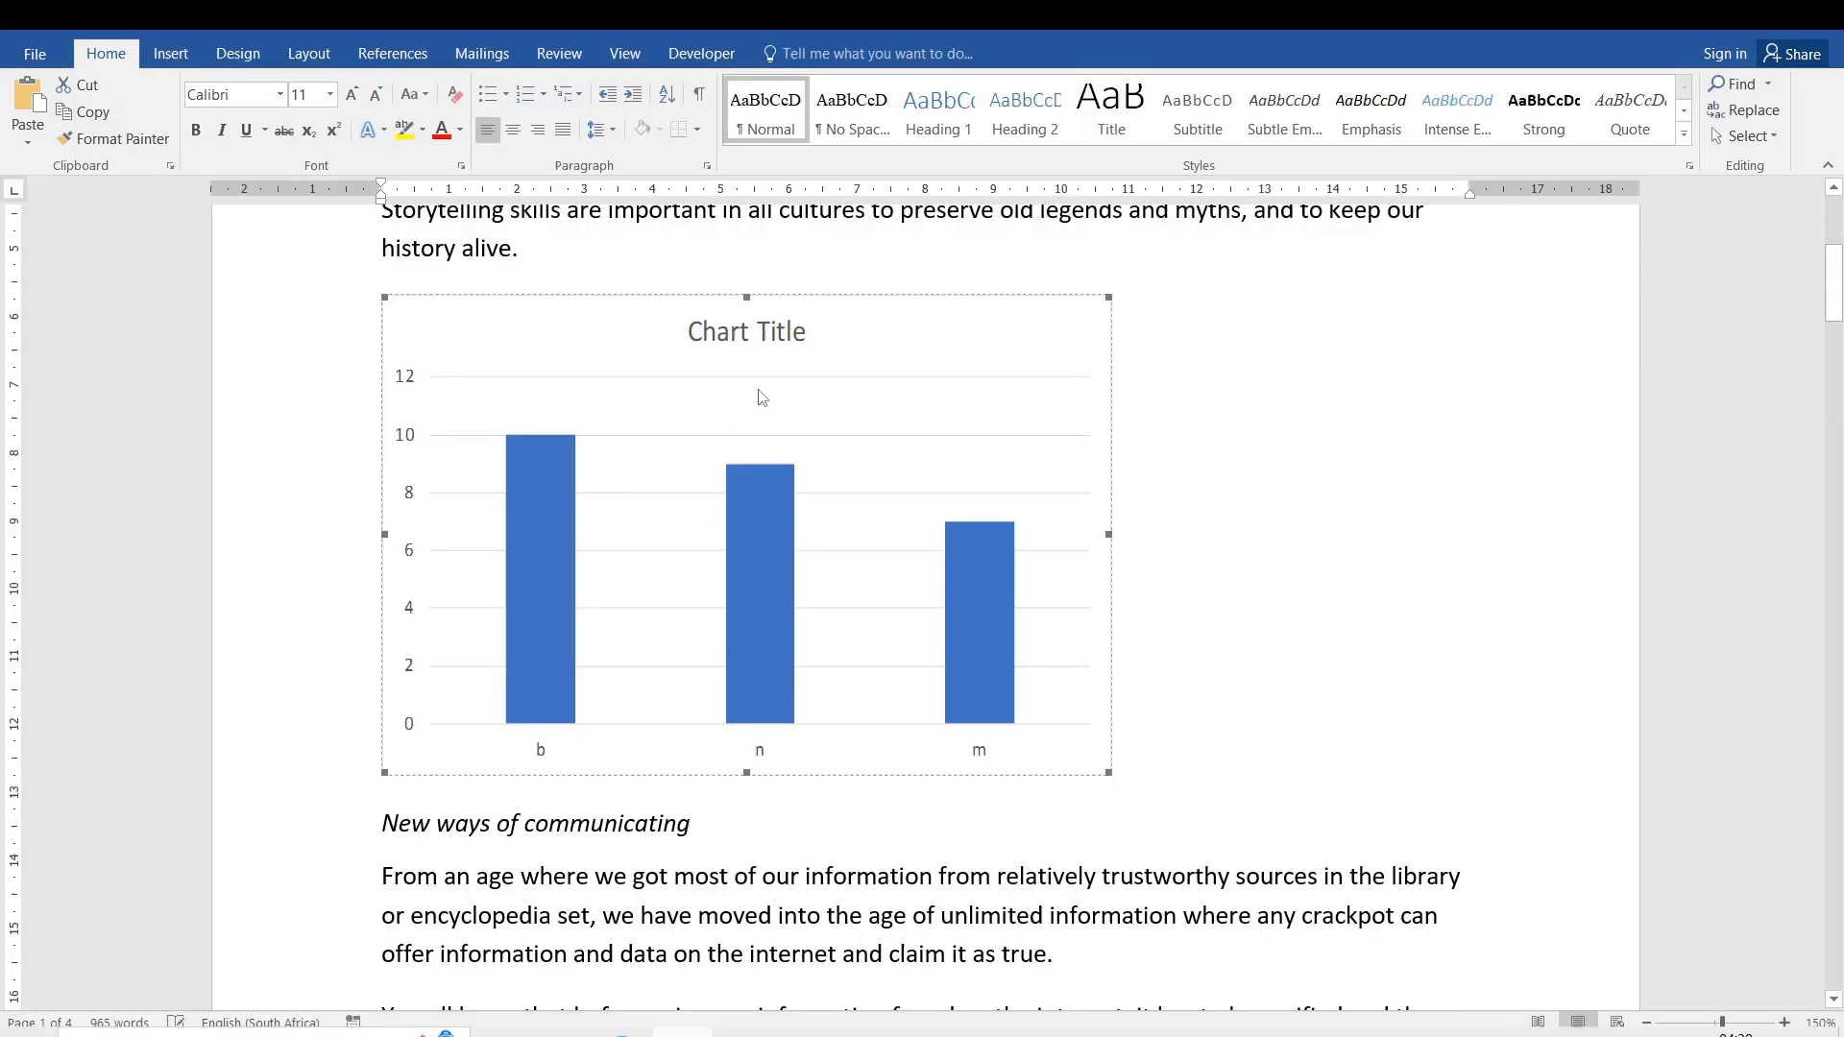
{"action": "right_click", "coordinate": [881, 386]}
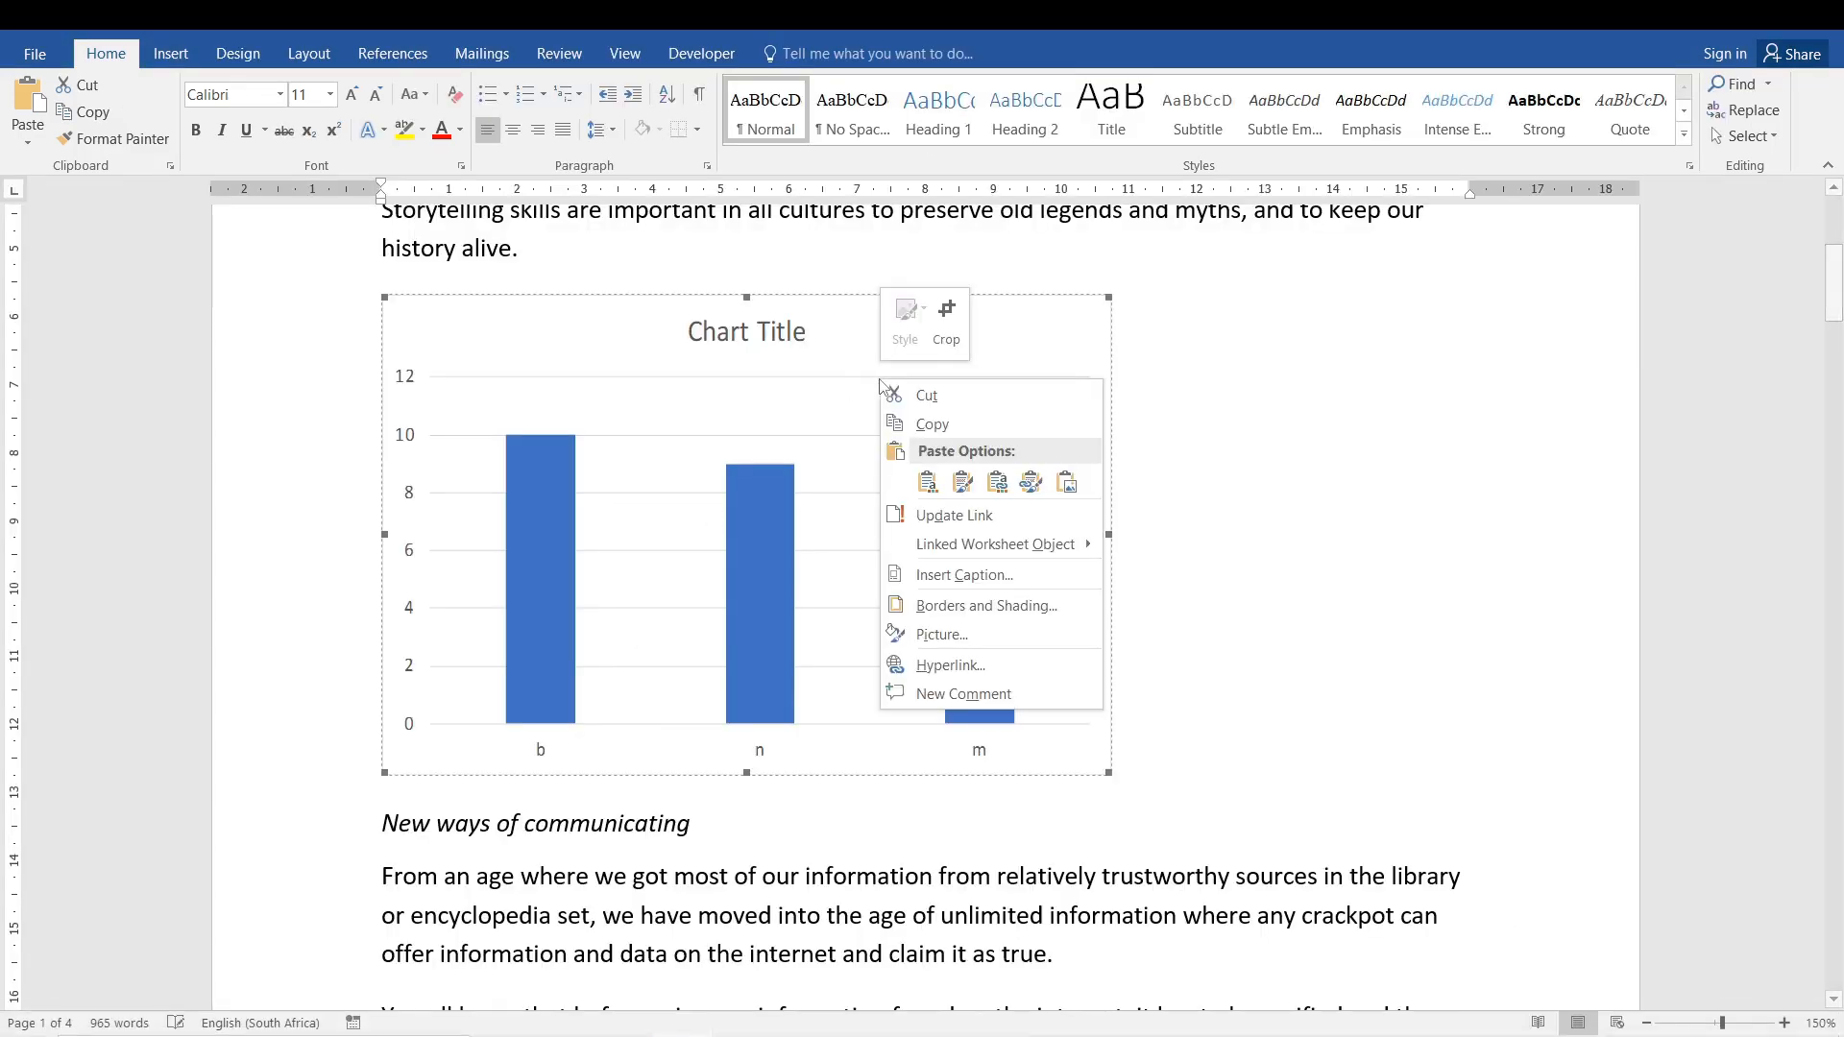
{"action": "left_click", "coordinate": [947, 515]}
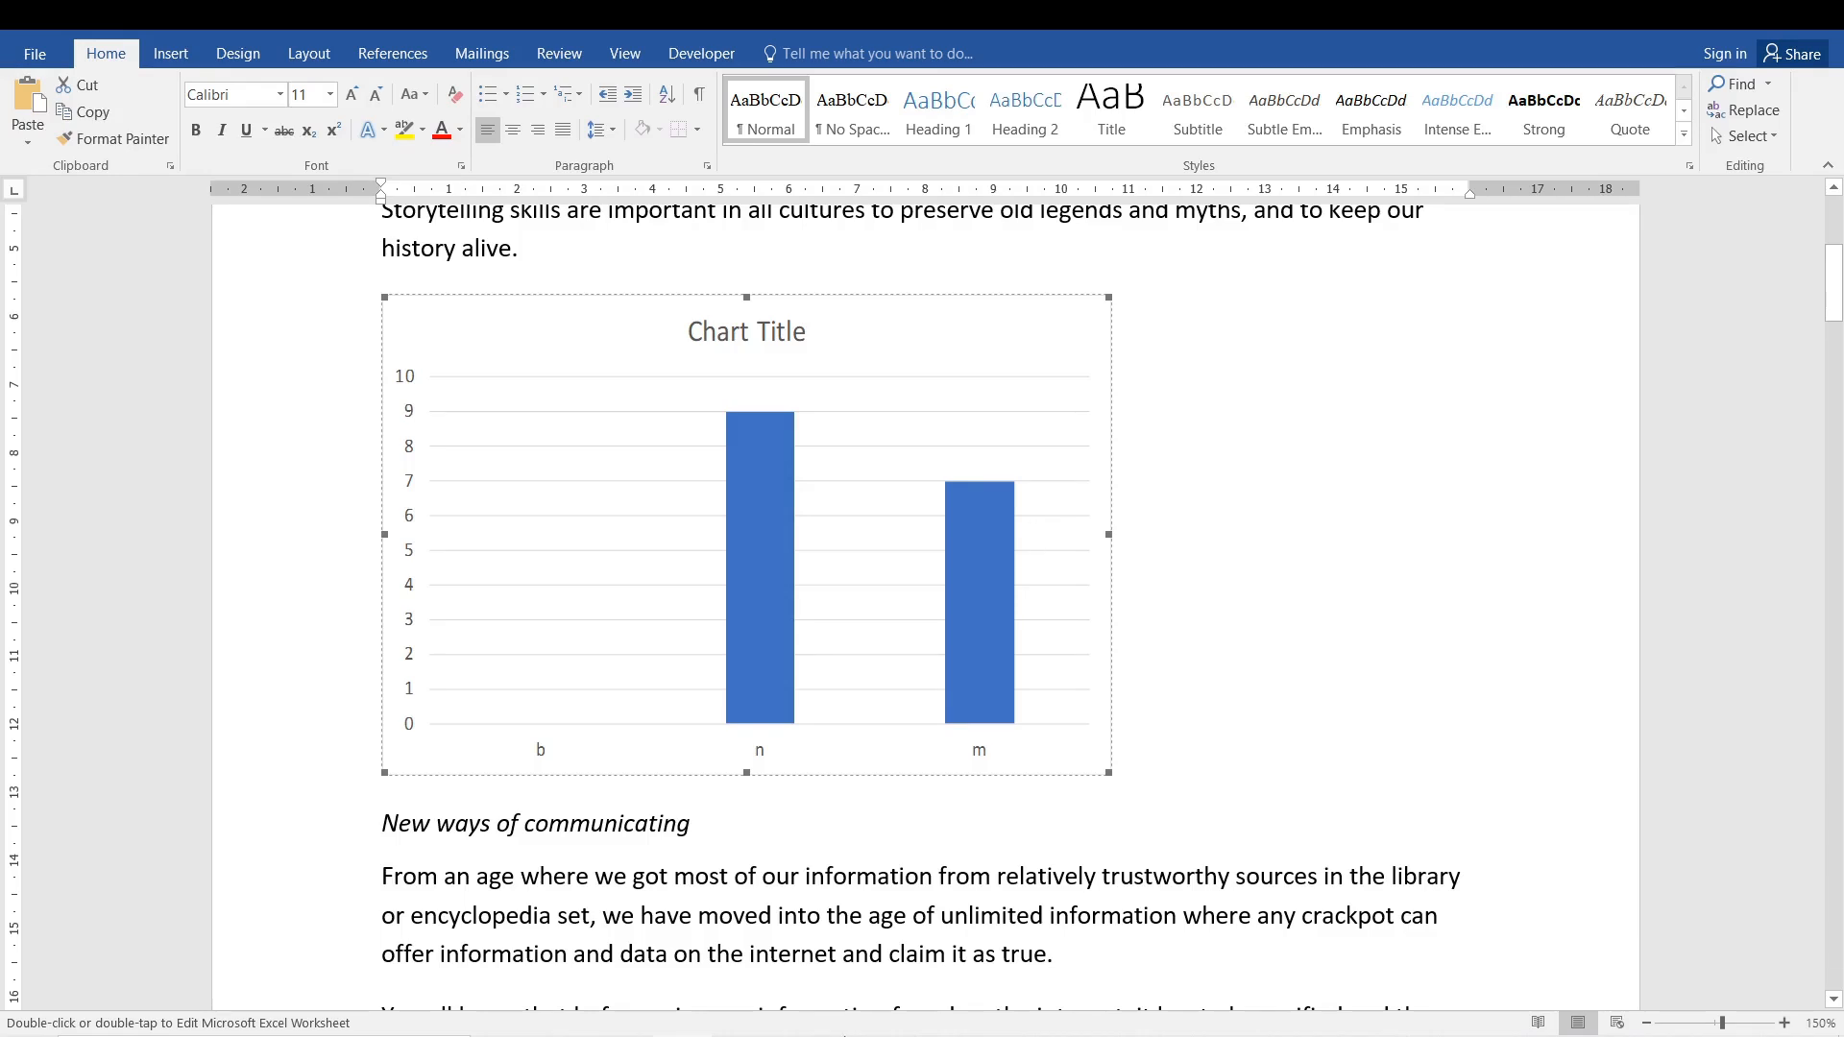
{"action": "left_click", "coordinate": [813, 1011]}
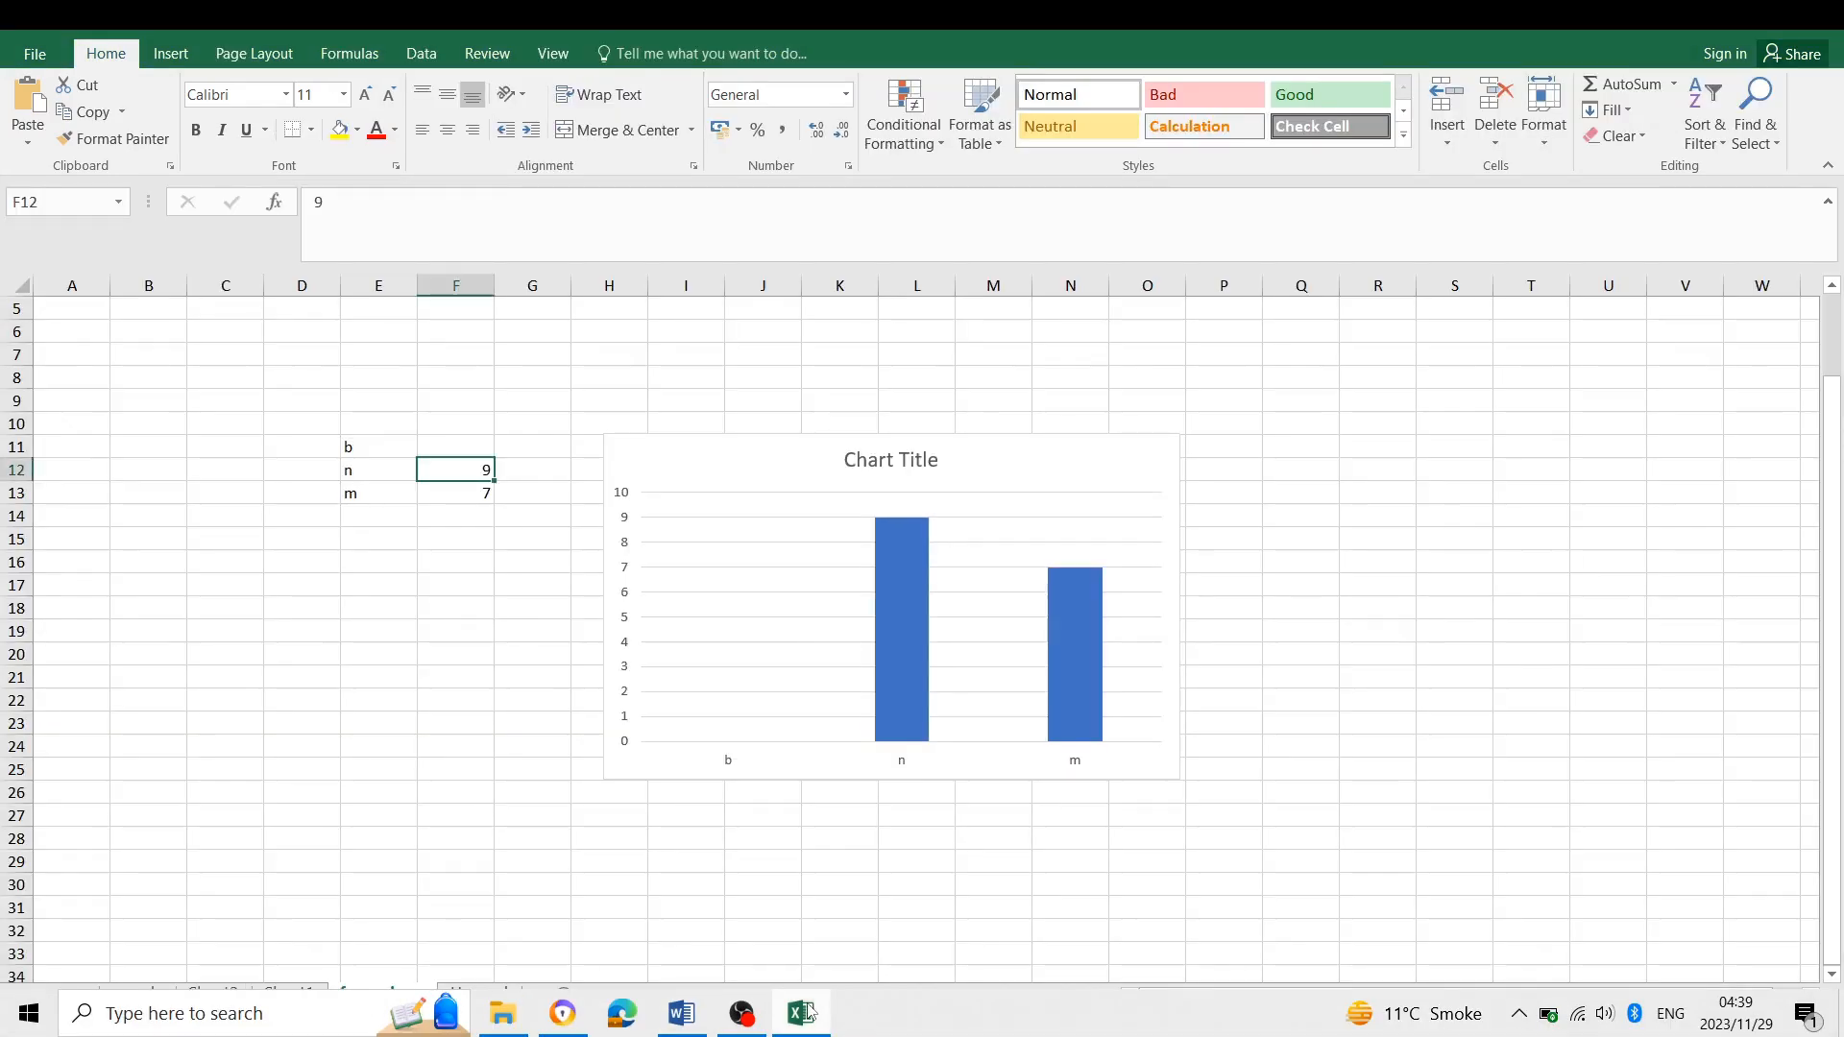
{"action": "mouse_move", "coordinate": [808, 1032]}
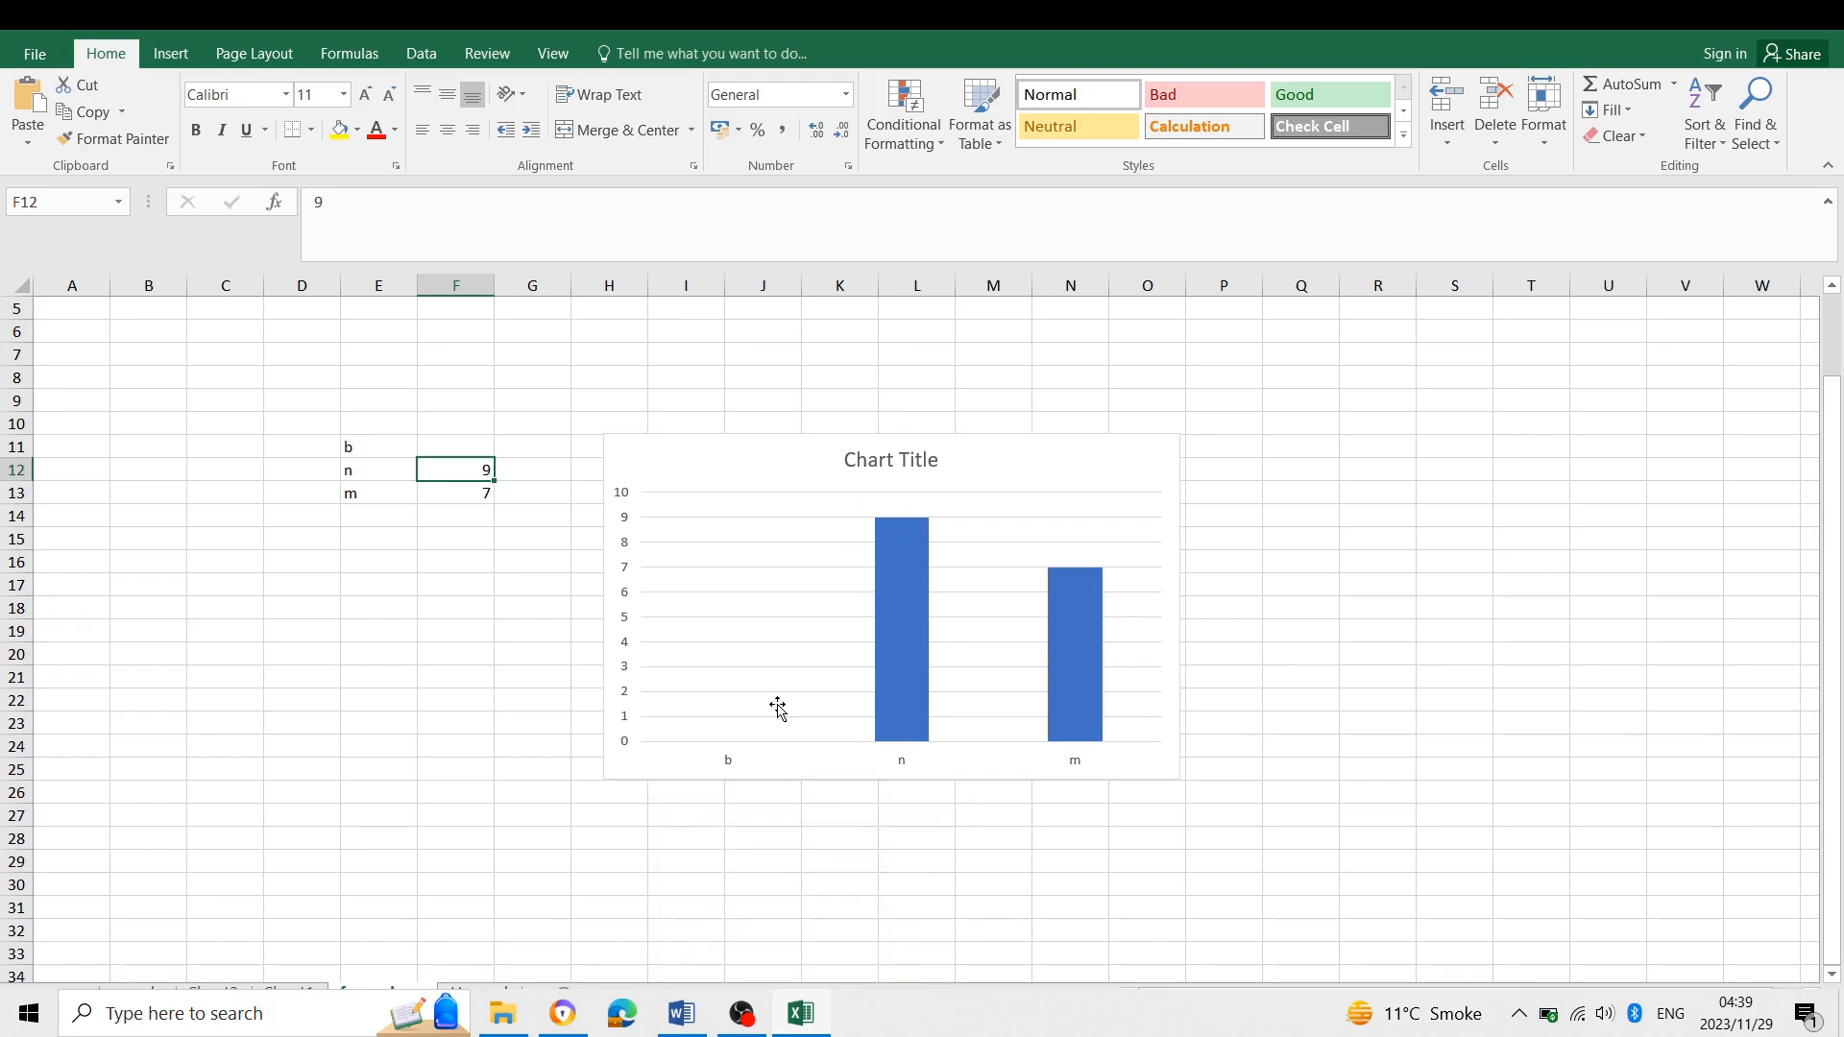
{"action": "left_click", "coordinate": [798, 1016]}
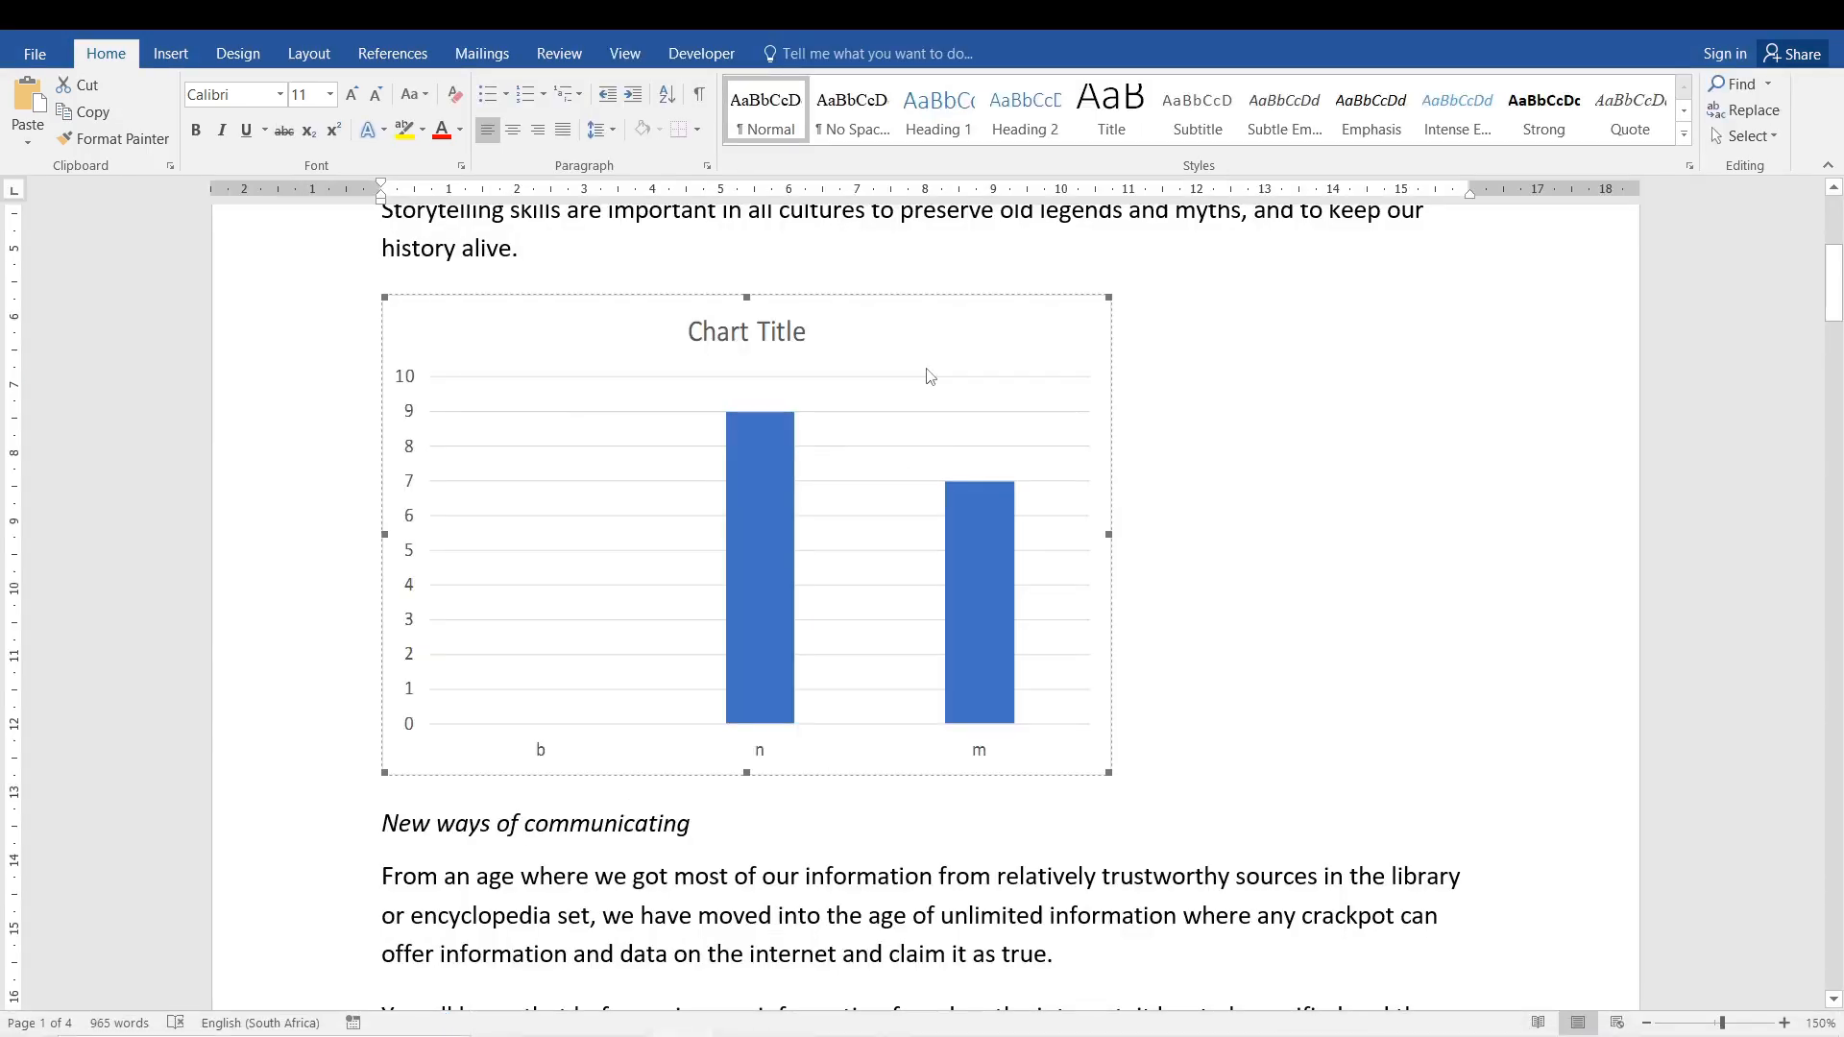
- Select the linked chart and open the paste options list
{"action": "left_click", "coordinate": [1258, 303]}
{"action": "left_click", "coordinate": [535, 345]}
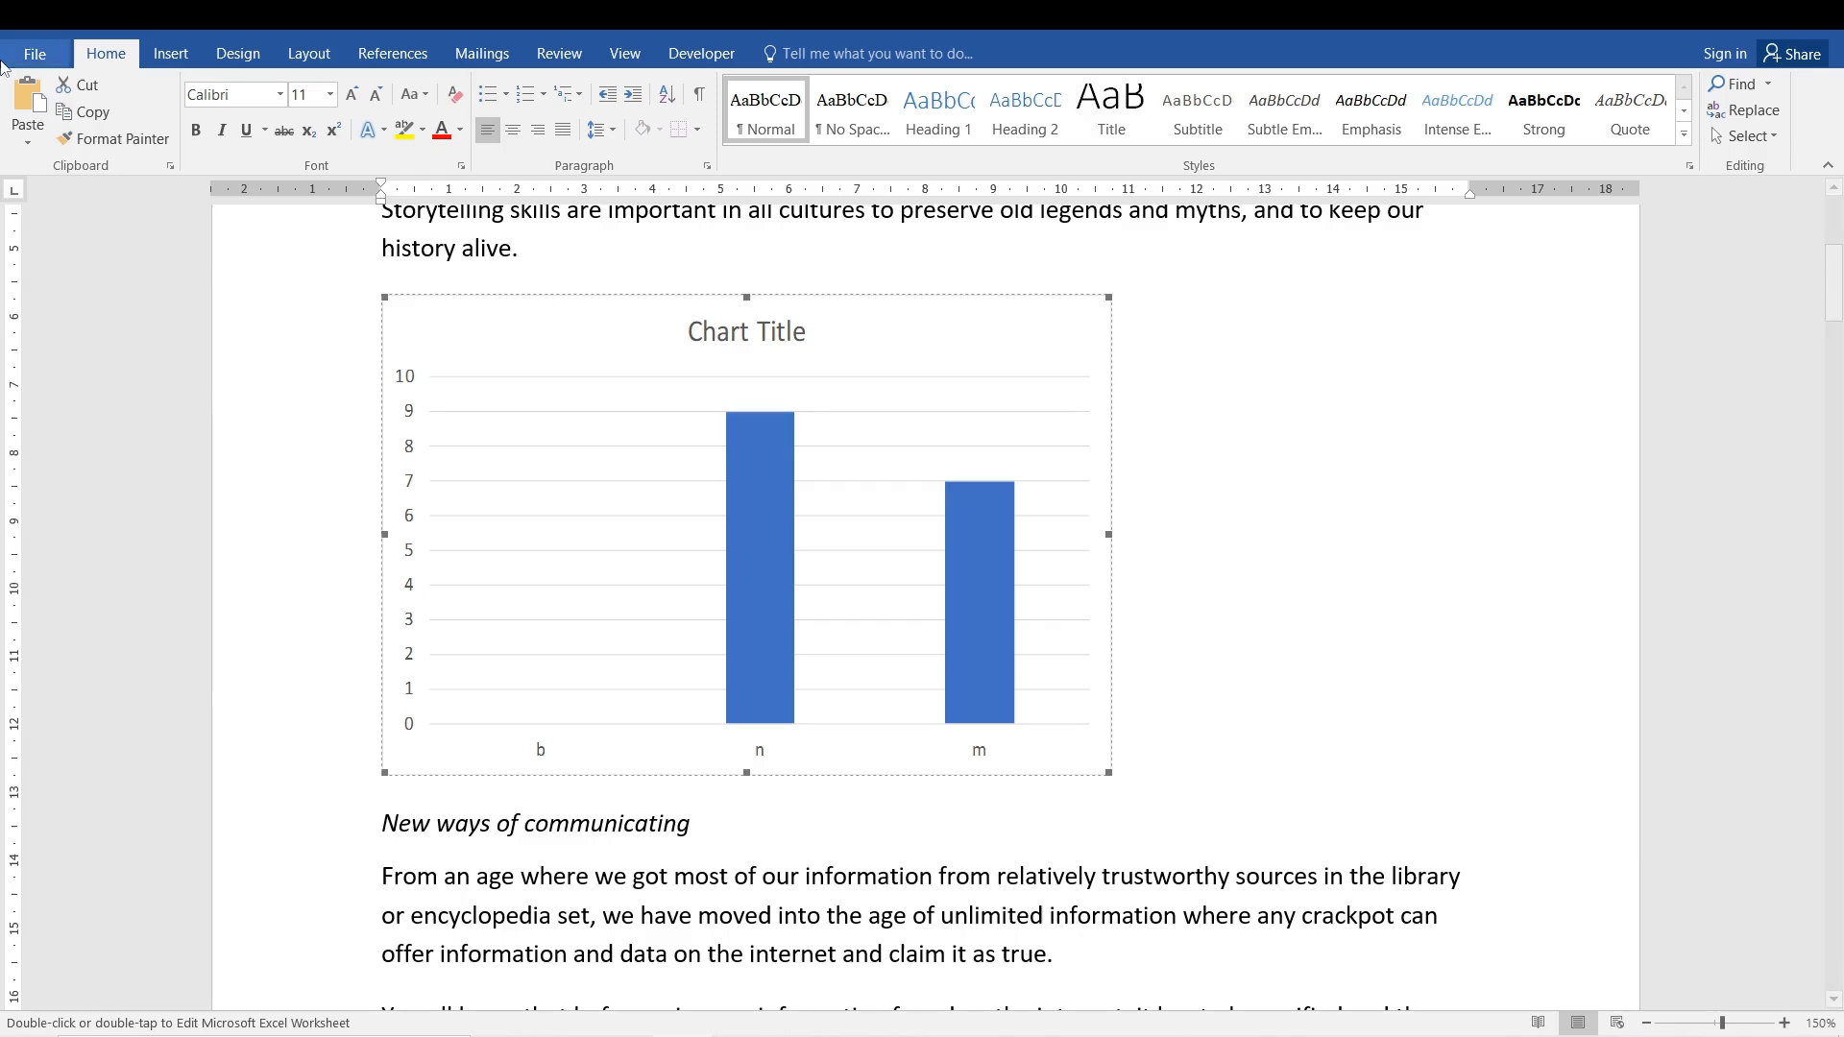
{"action": "left_click", "coordinate": [26, 148]}
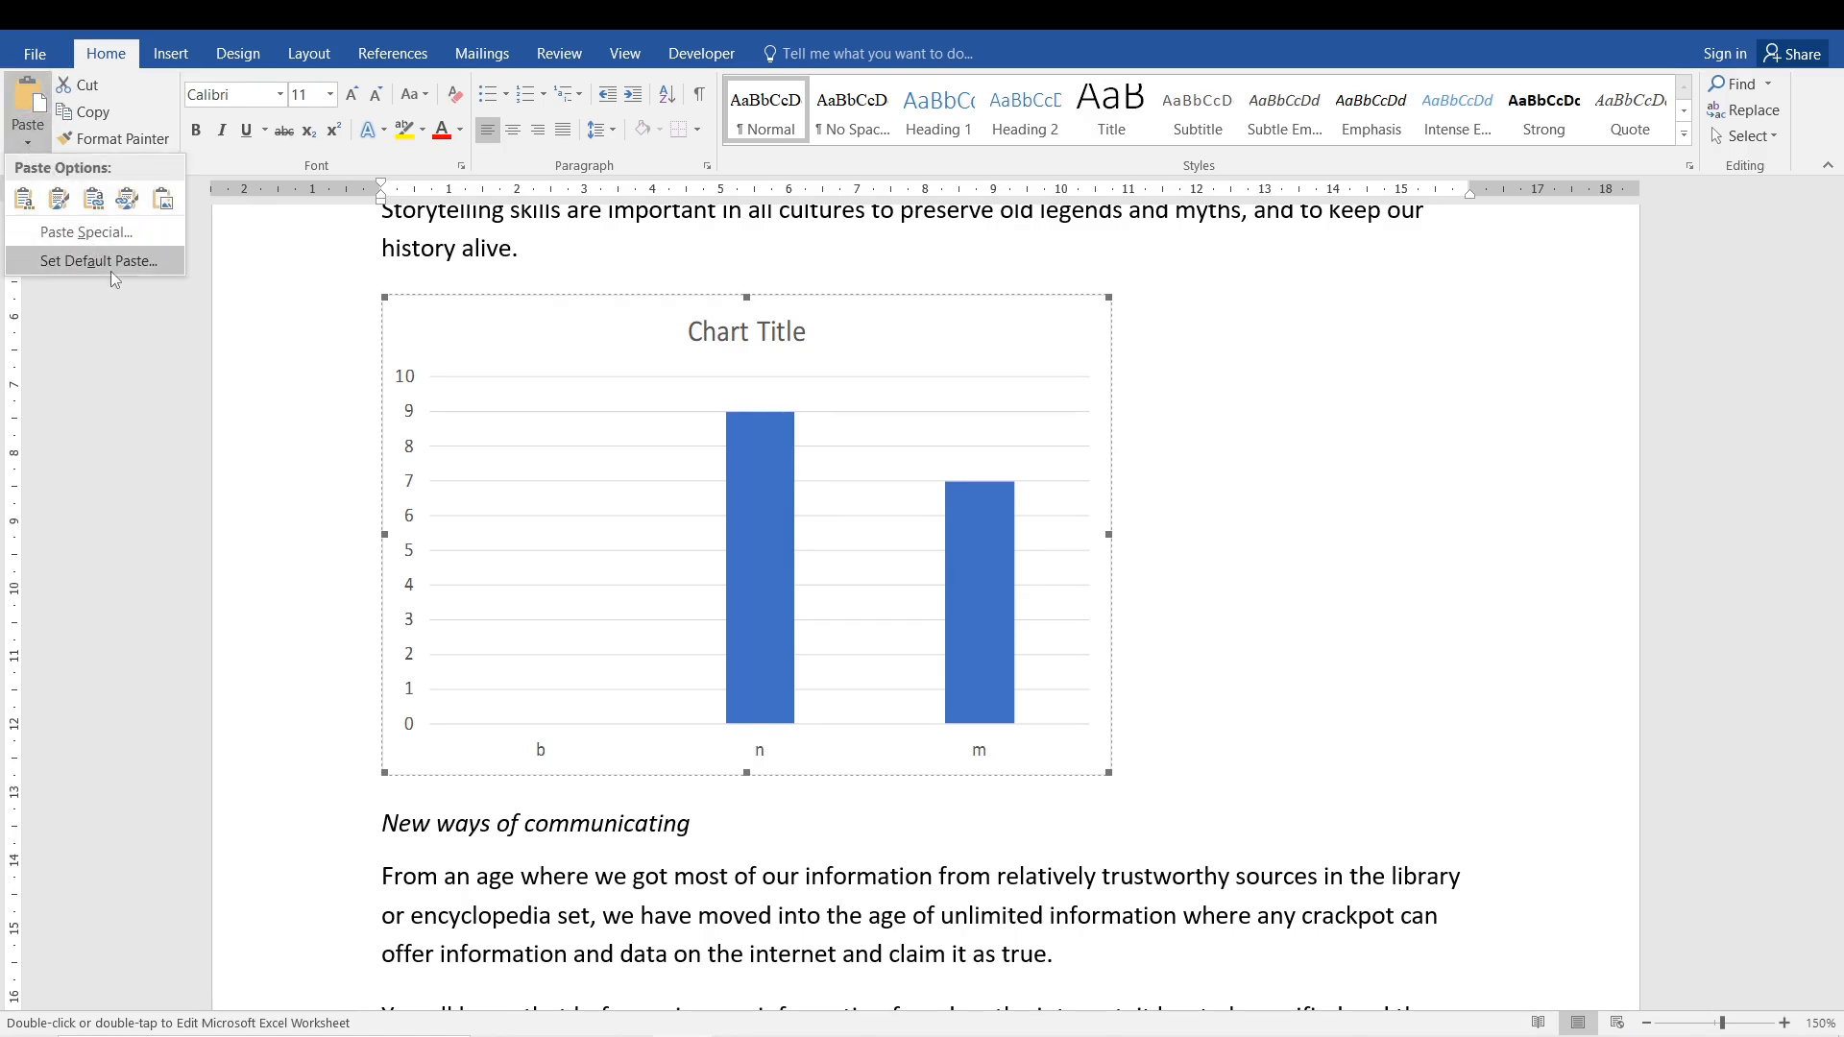